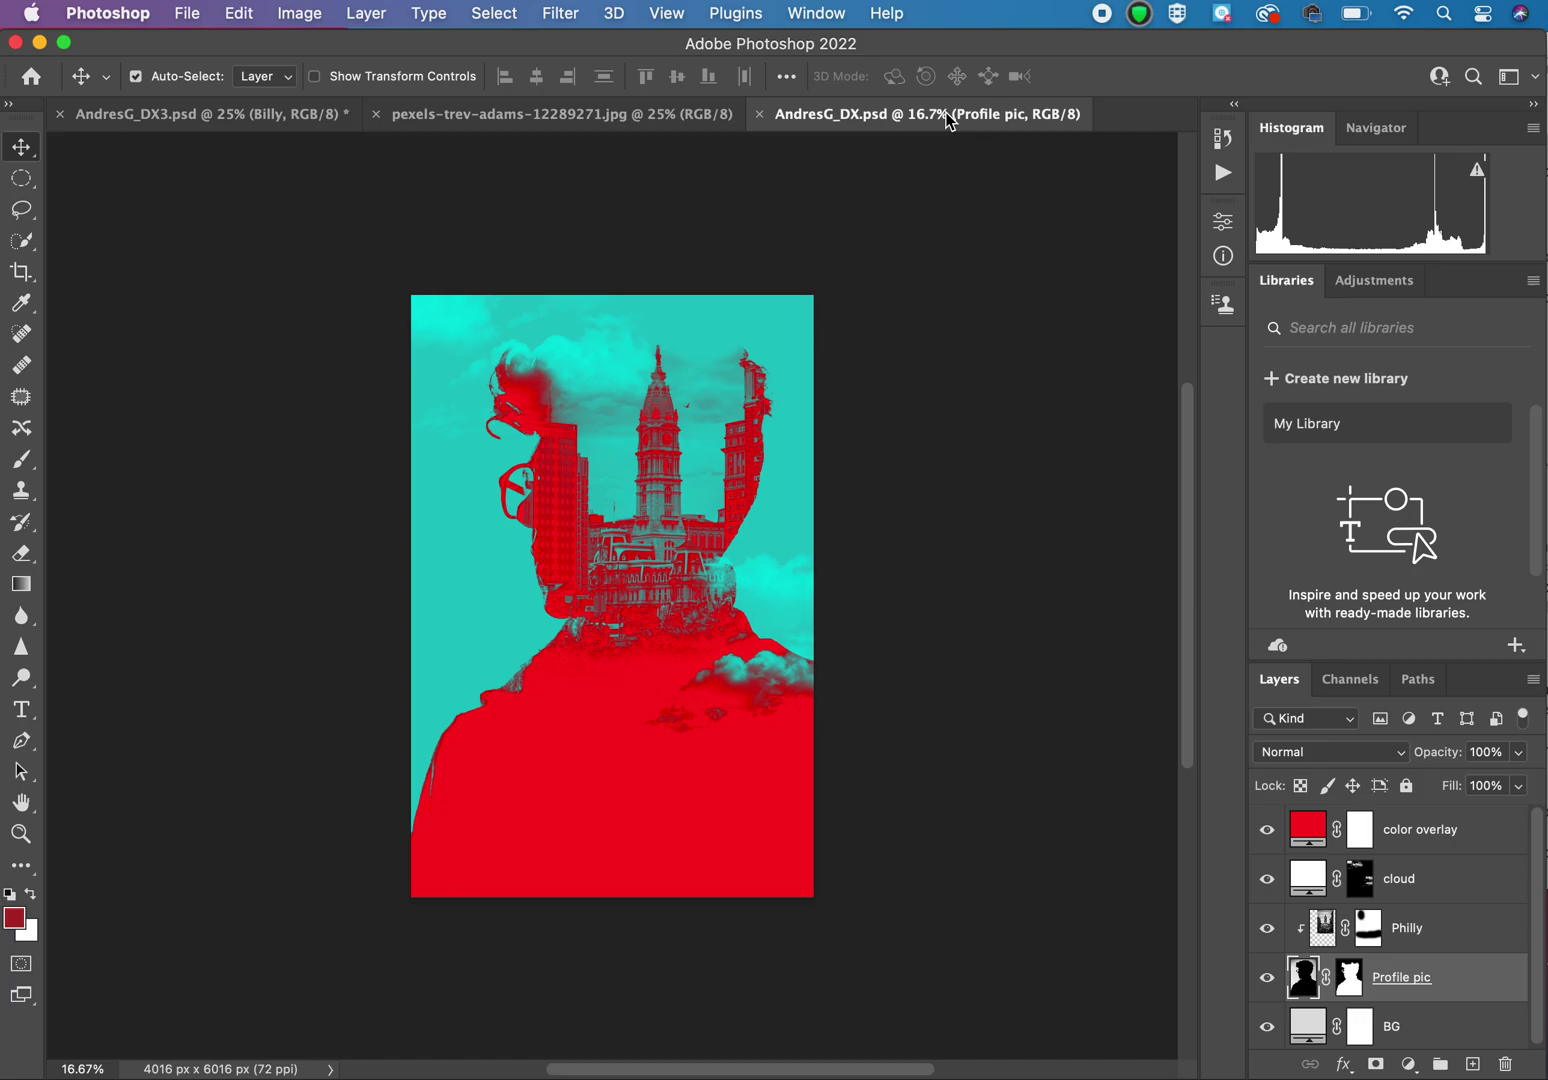
left_click(528, 116)
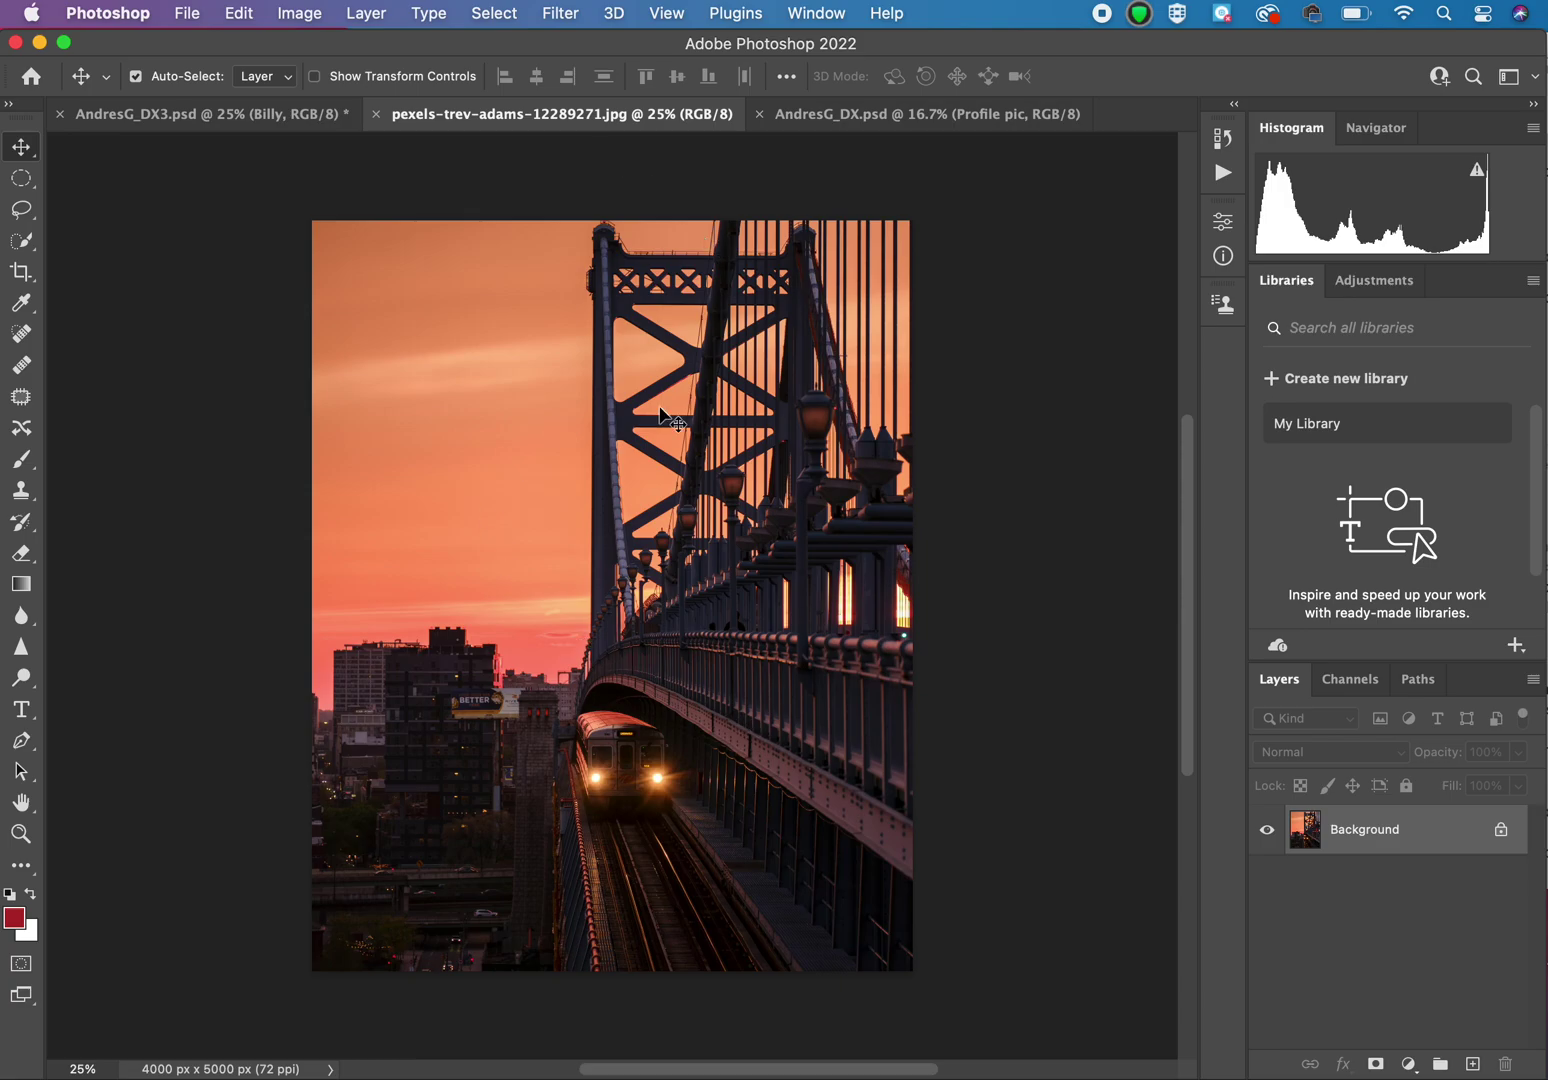
left_click(172, 116)
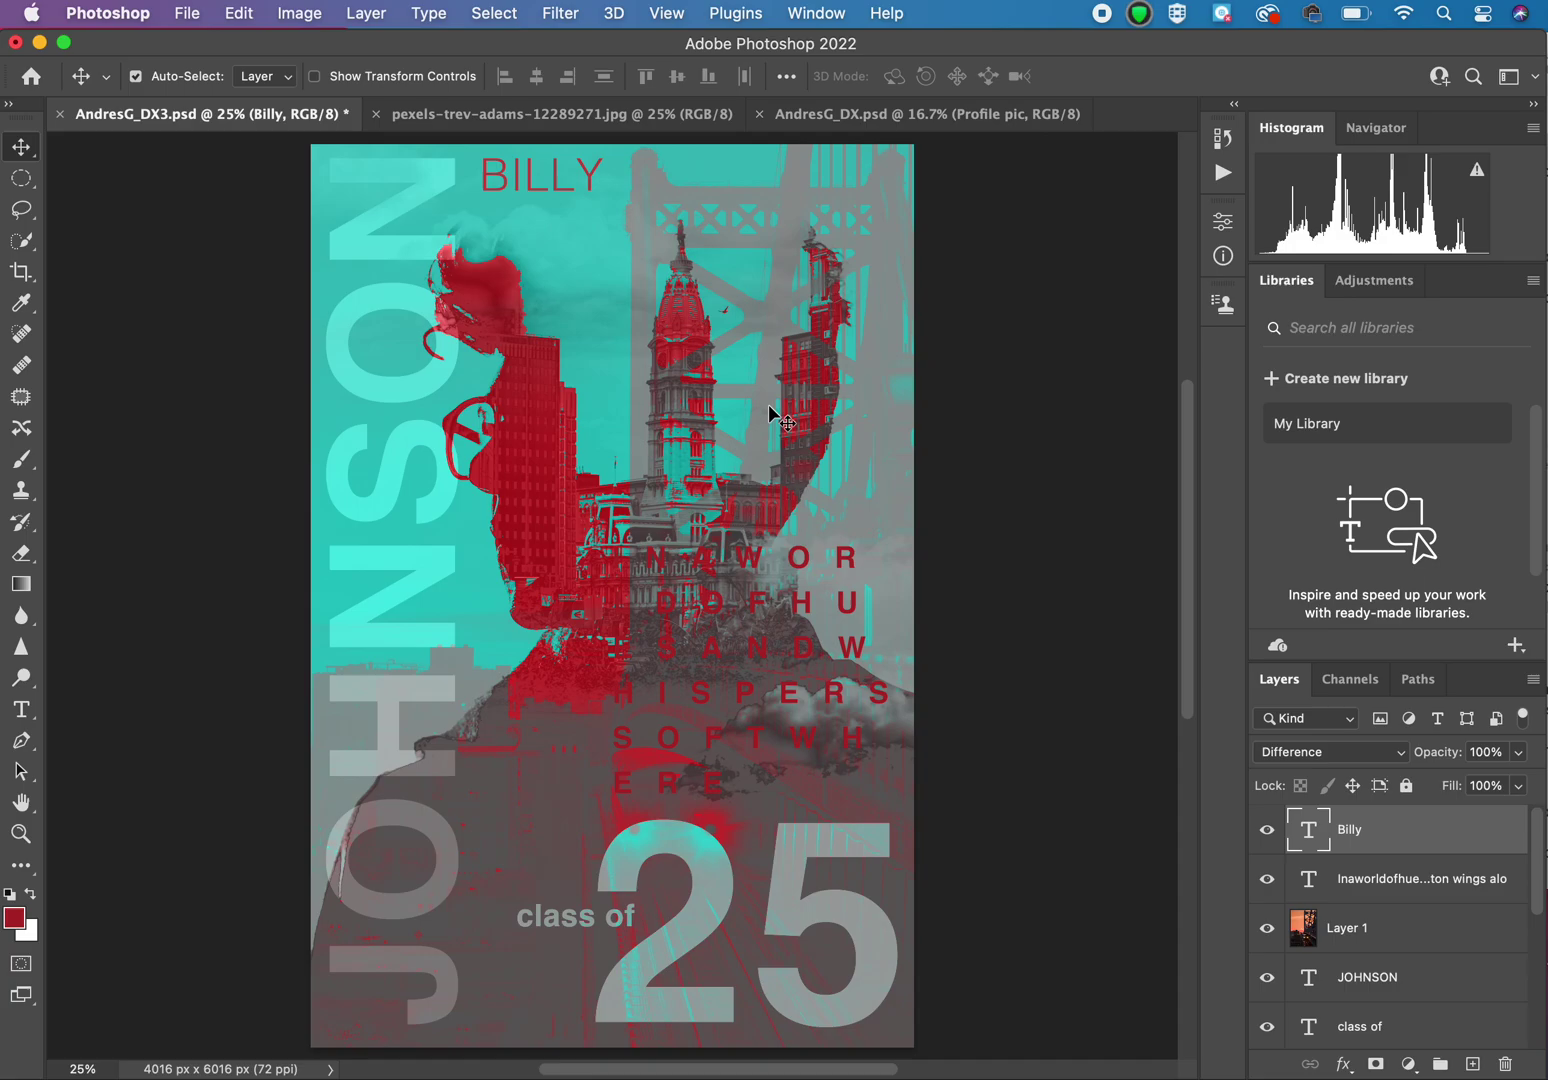
left_click(951, 116)
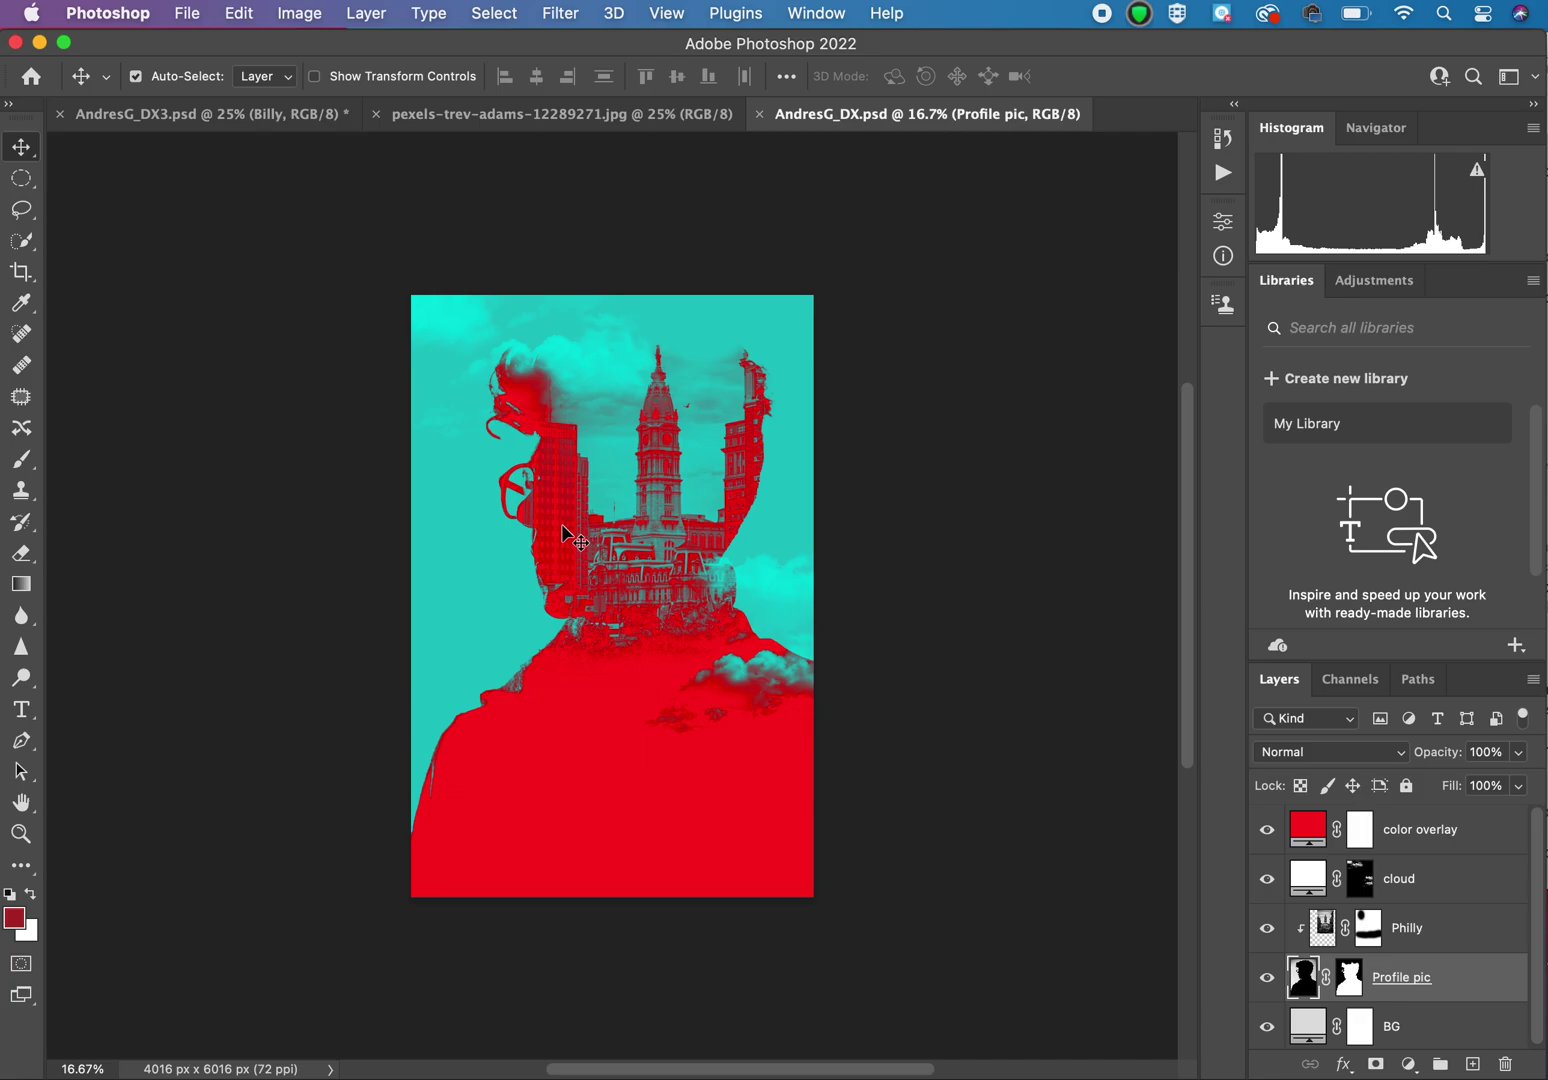
scroll(570, 537, "up", 3)
scroll(570, 537, "down", 3)
Step: With the color overlay layer selected, reset the Photography workspace and show tools in two columns
left_click(1456, 840)
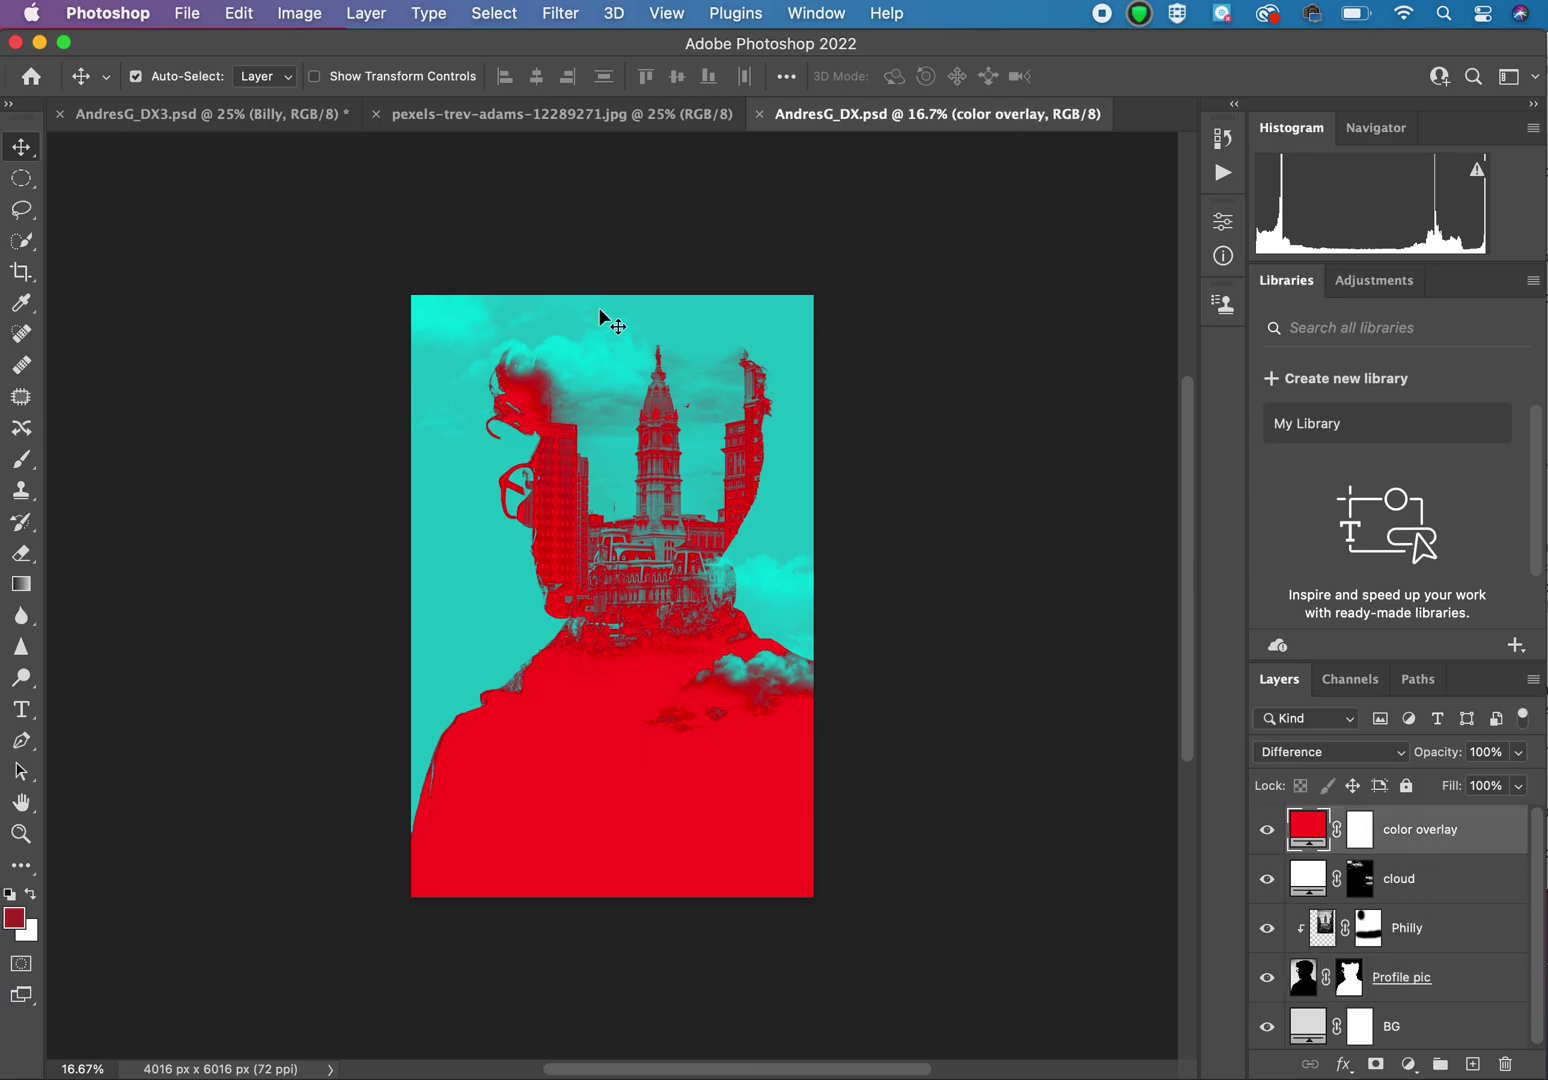
left_click(825, 12)
mouse_move(843, 77)
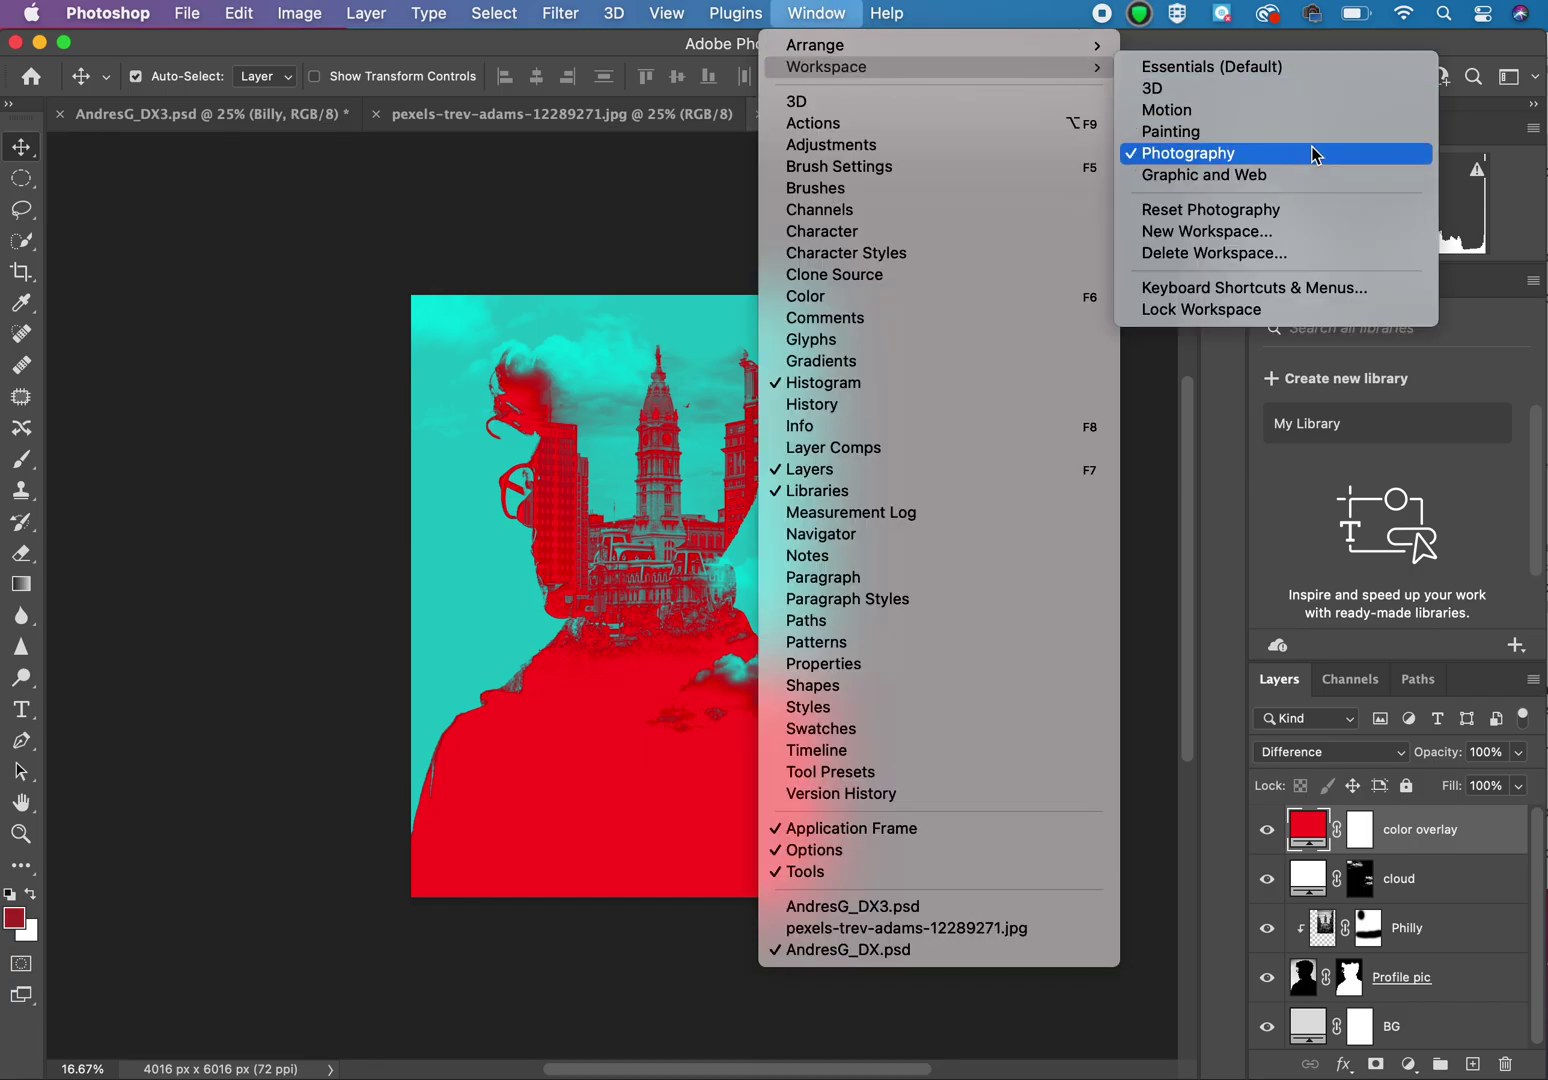
left_click(1248, 211)
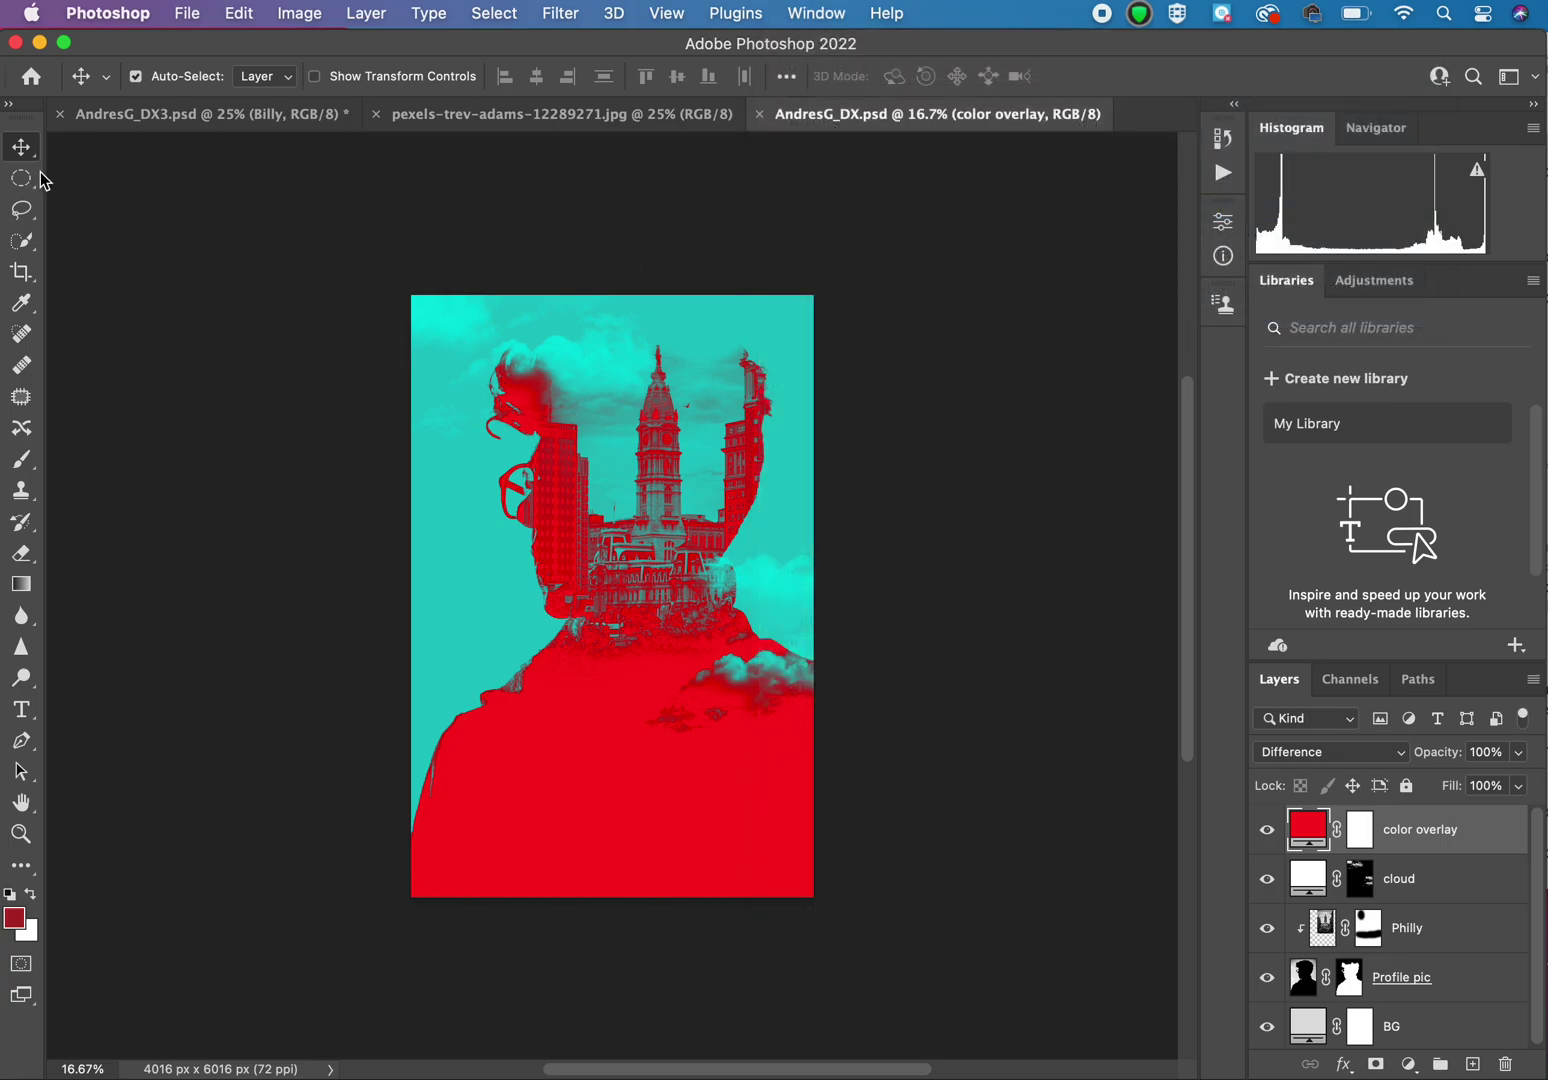
left_click(8, 107)
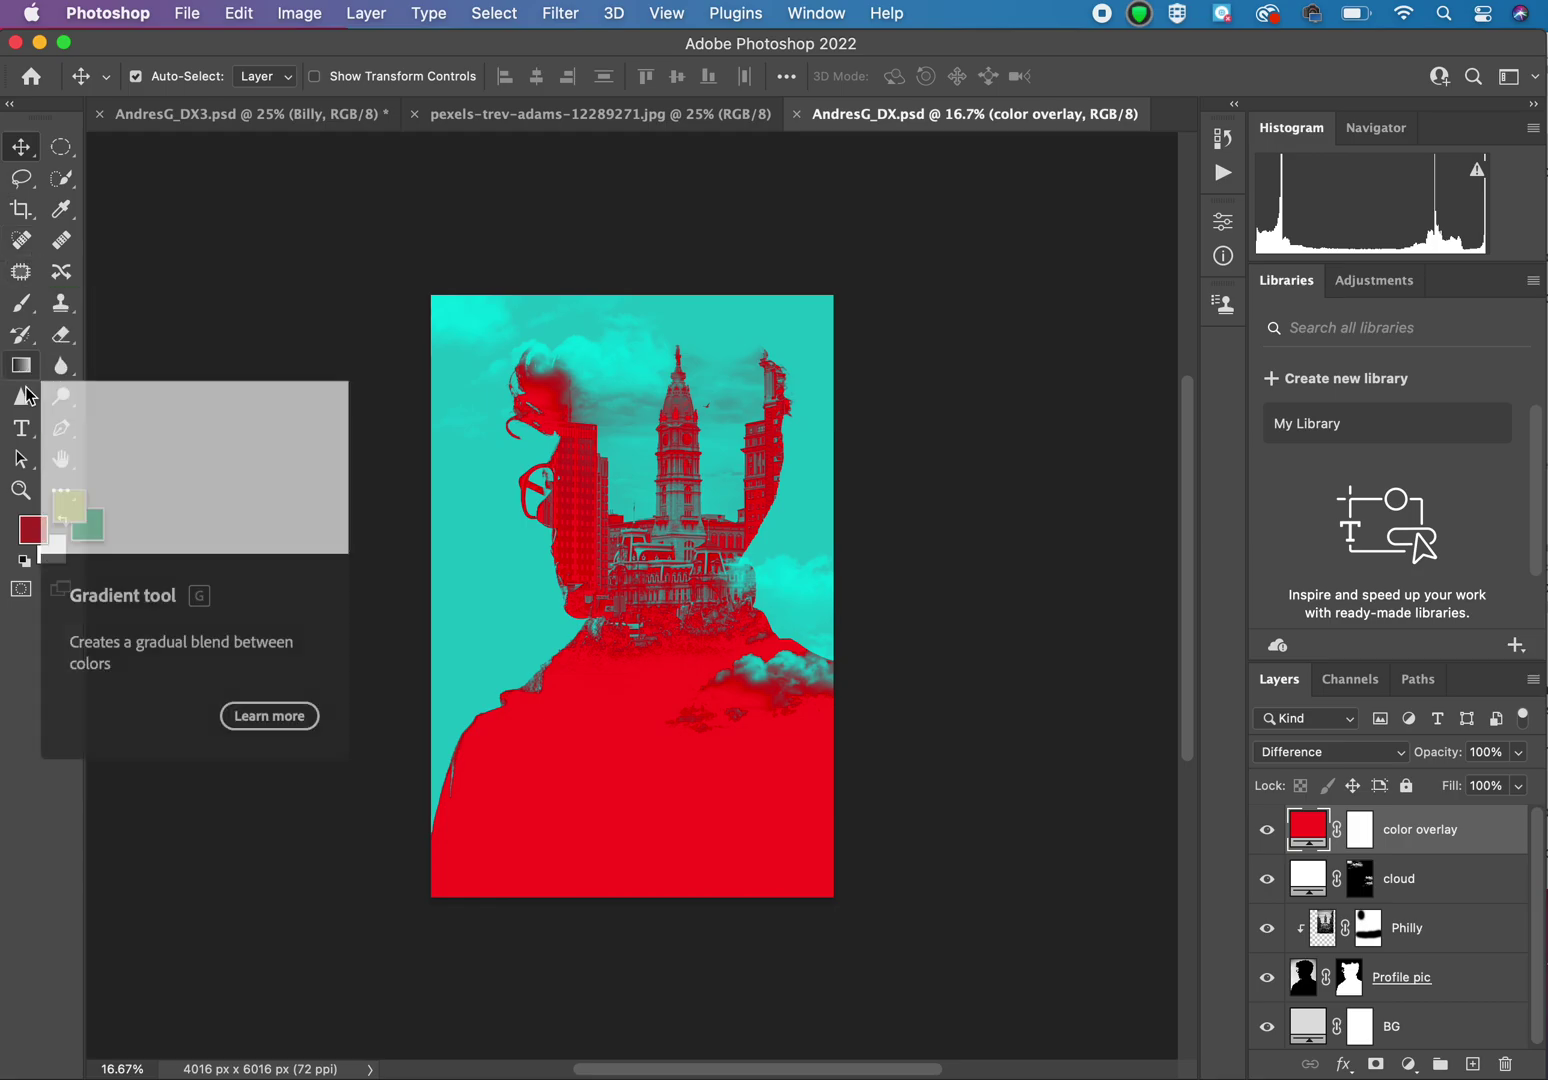
Step: Add a placeholder text line enlarged across the poster's top, then draw a paragraph box over the face
left_click(25, 437)
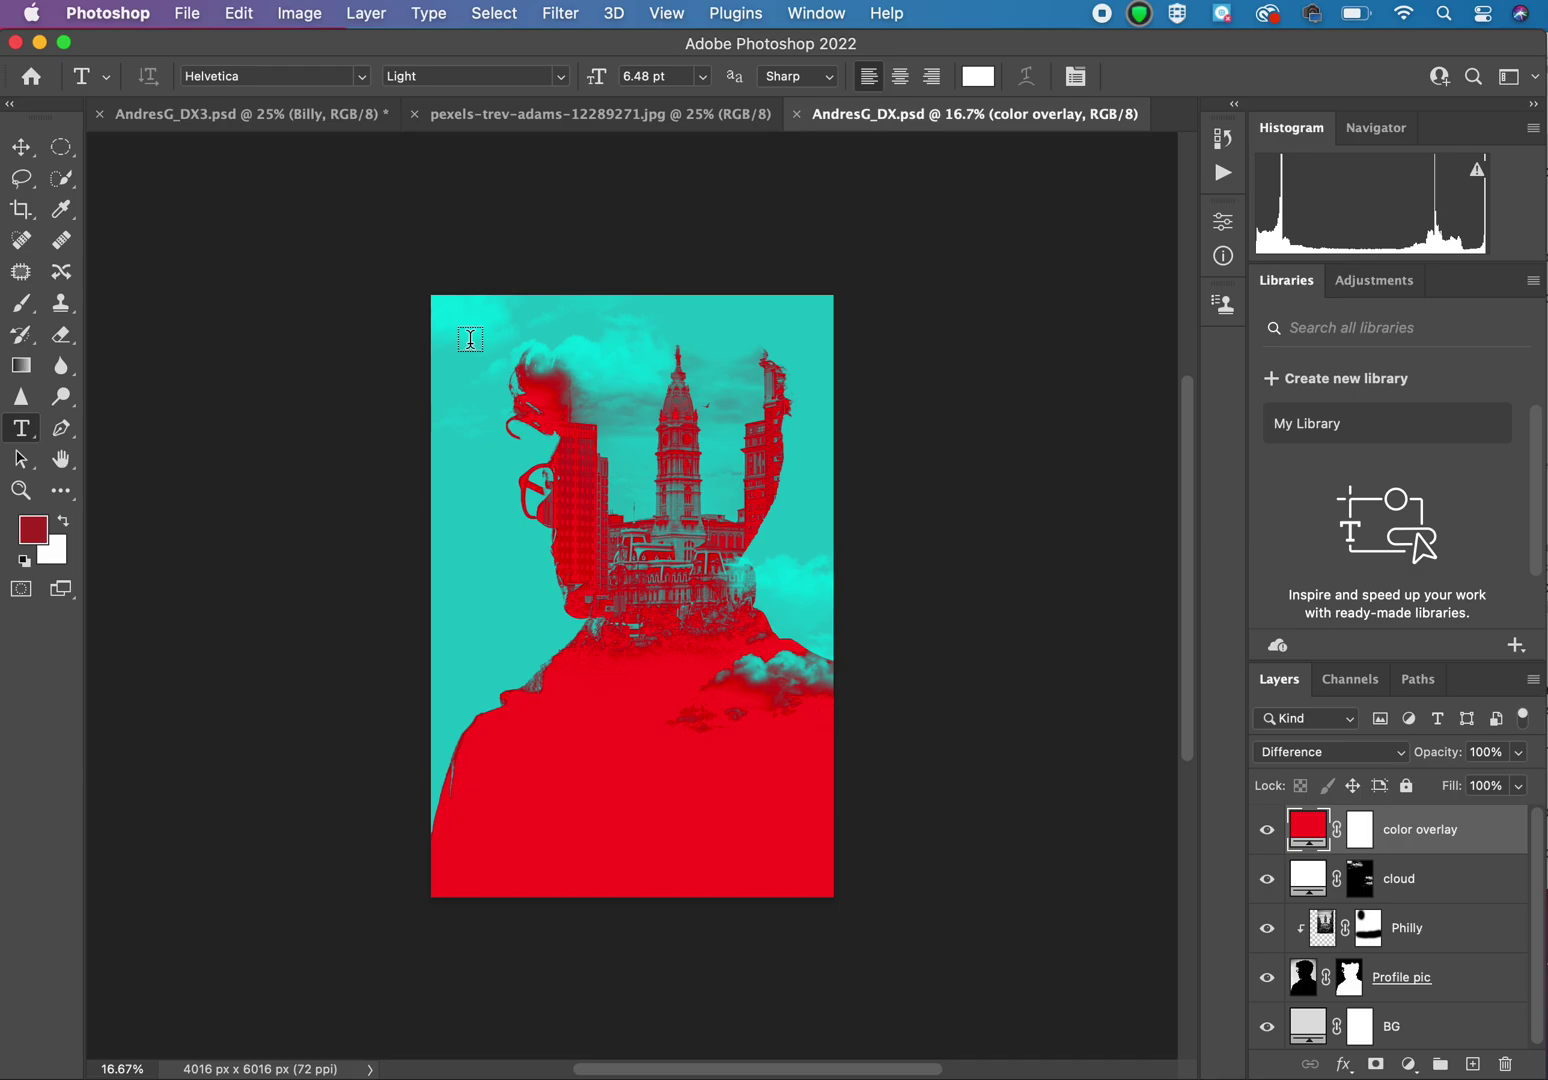
left_click(470, 339)
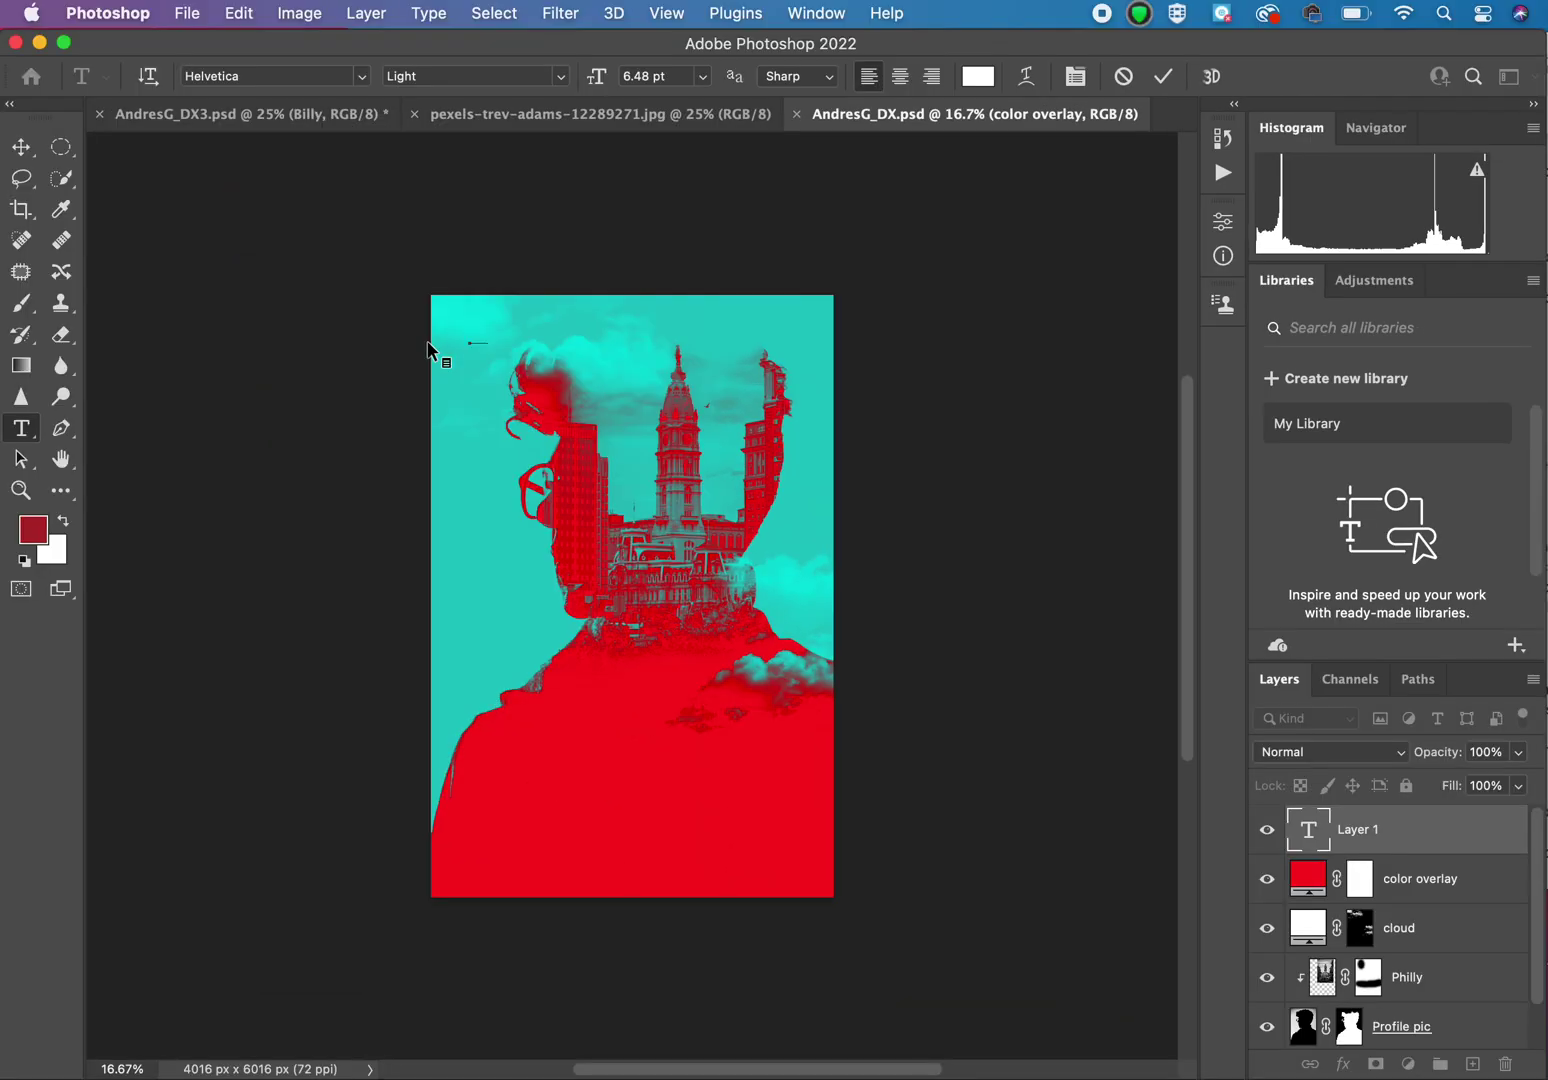
left_click(26, 156)
key("super+t")
left_click_drag(491, 349, 808, 614)
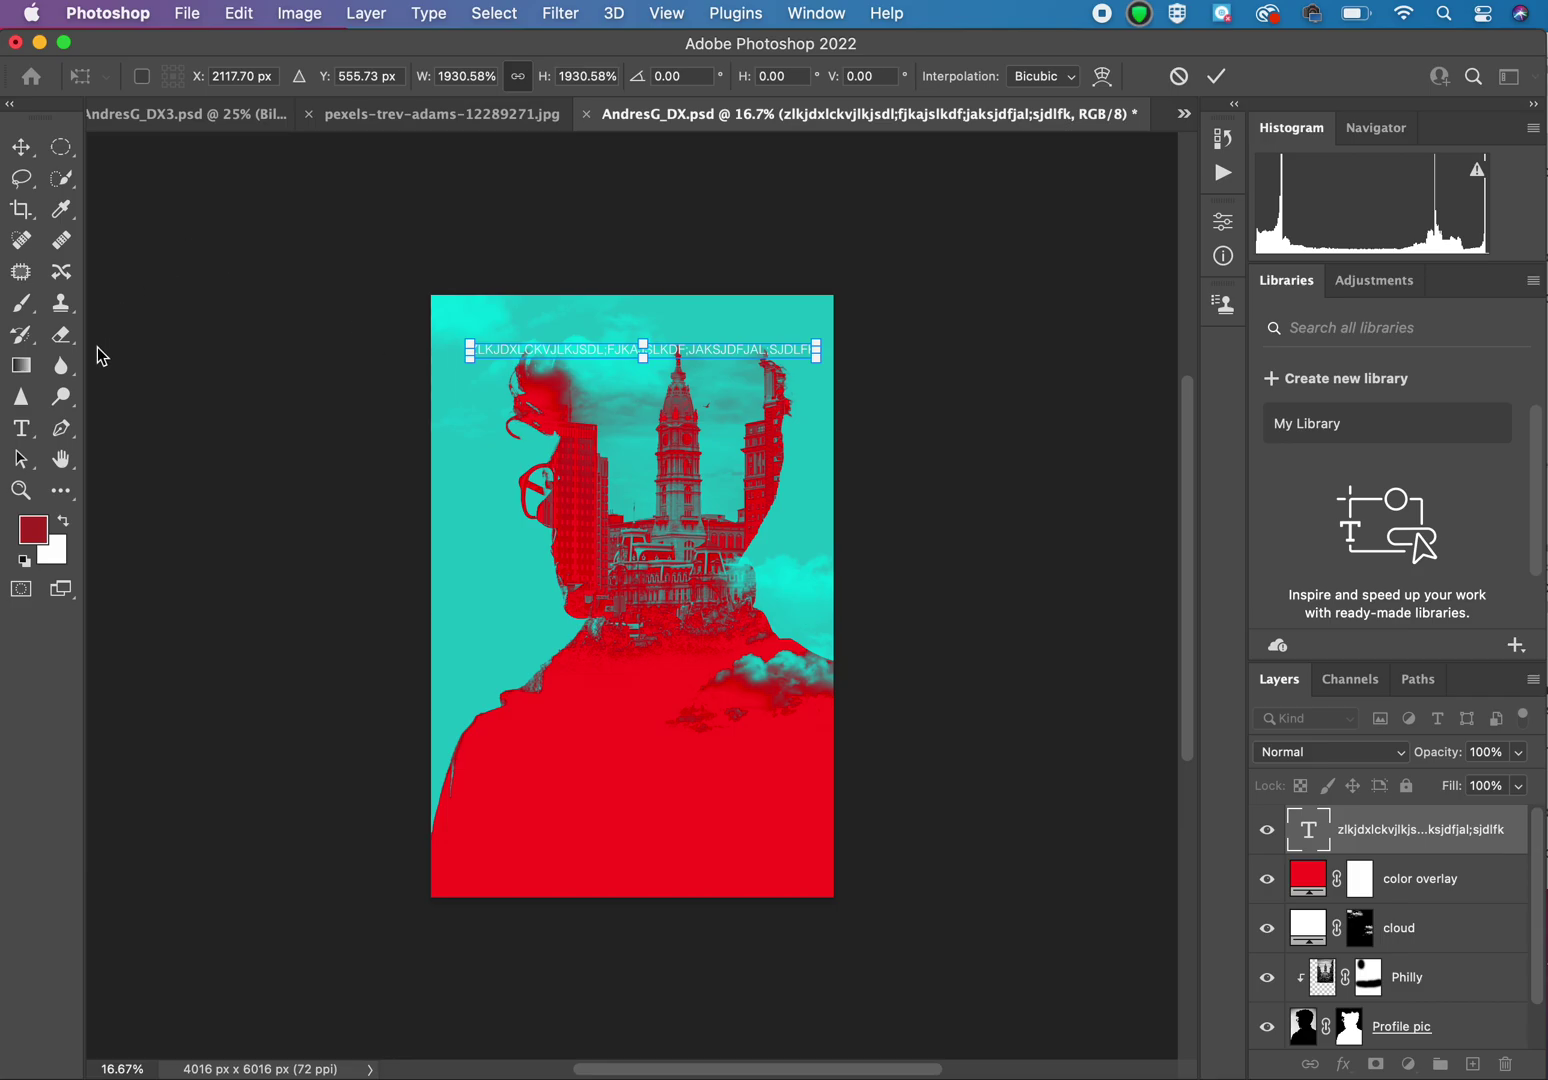
left_click(24, 432)
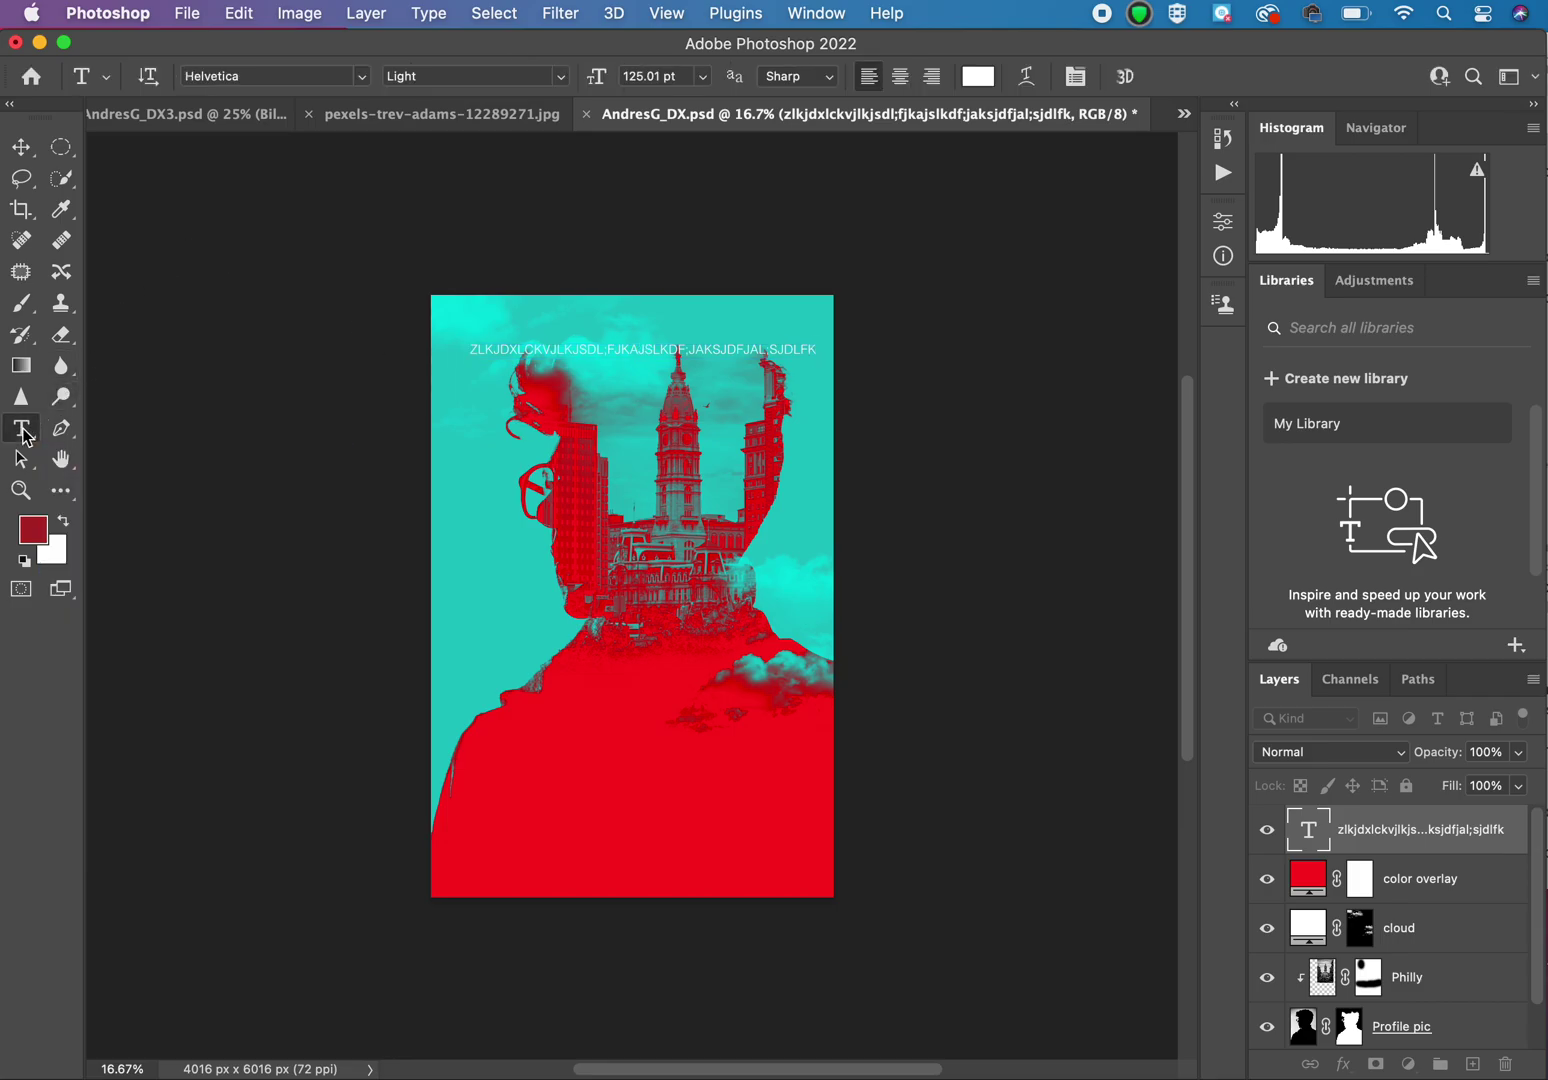
left_click_drag(491, 444, 685, 745)
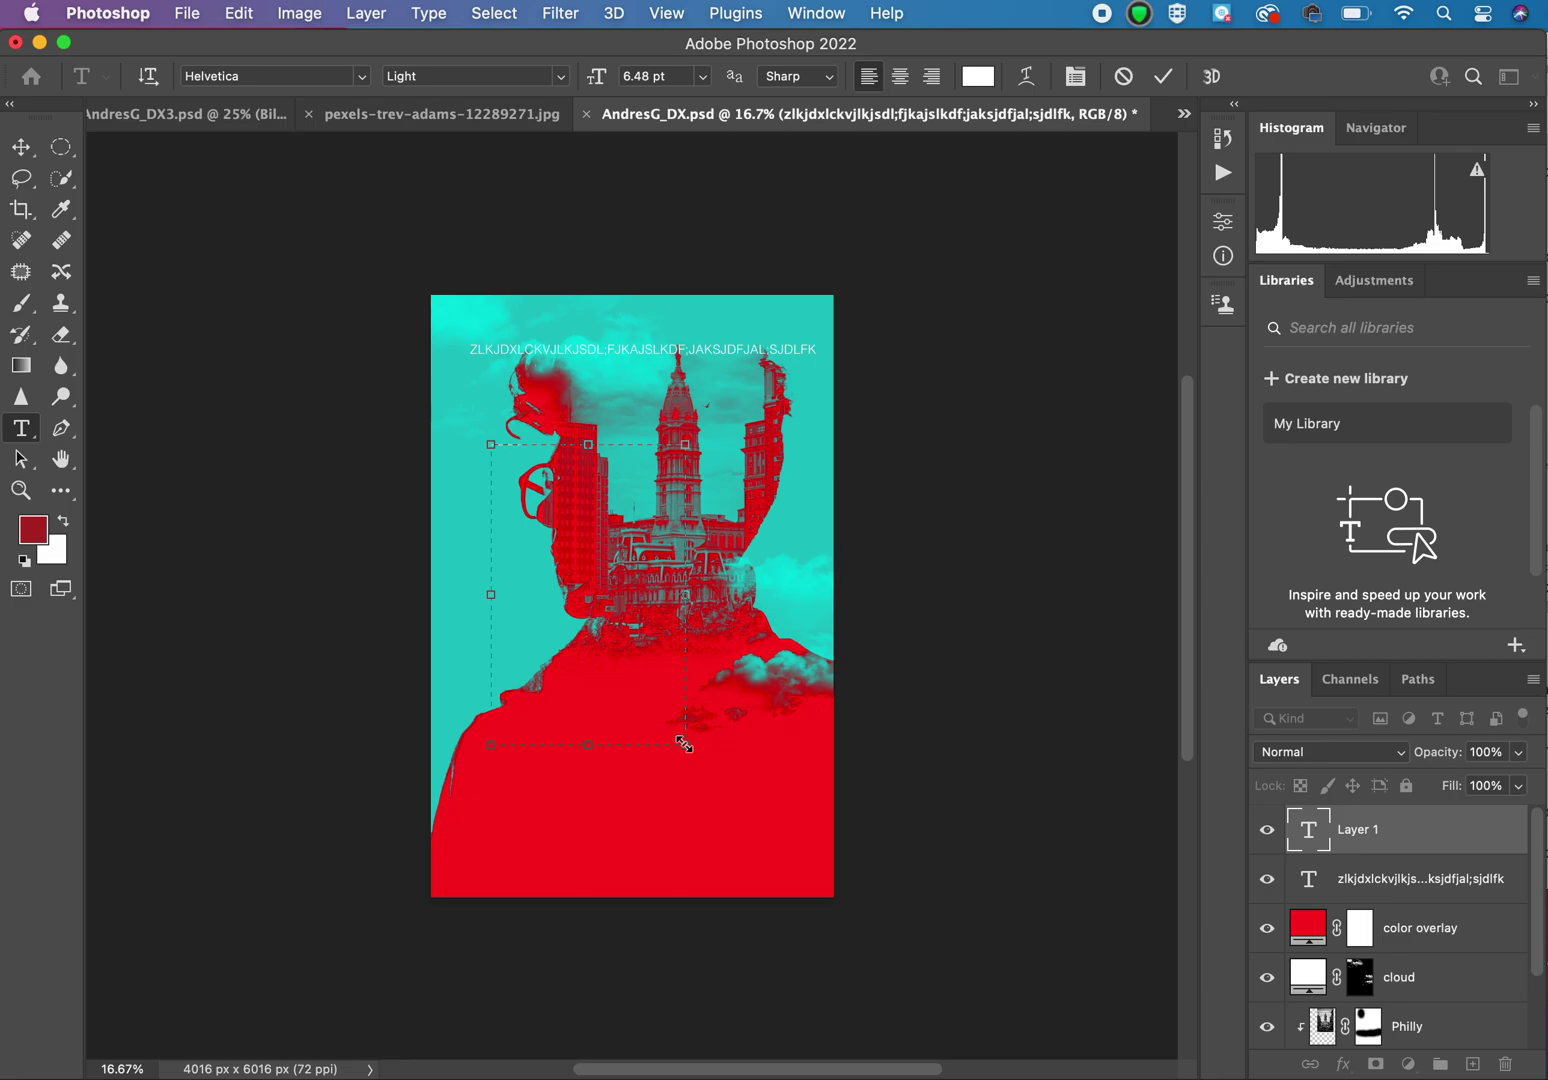
Step: Finish the paragraph text box and set its placeholder text to 100 pt
left_click_drag(684, 744, 685, 745)
left_click(667, 75)
type("100")
key("Return")
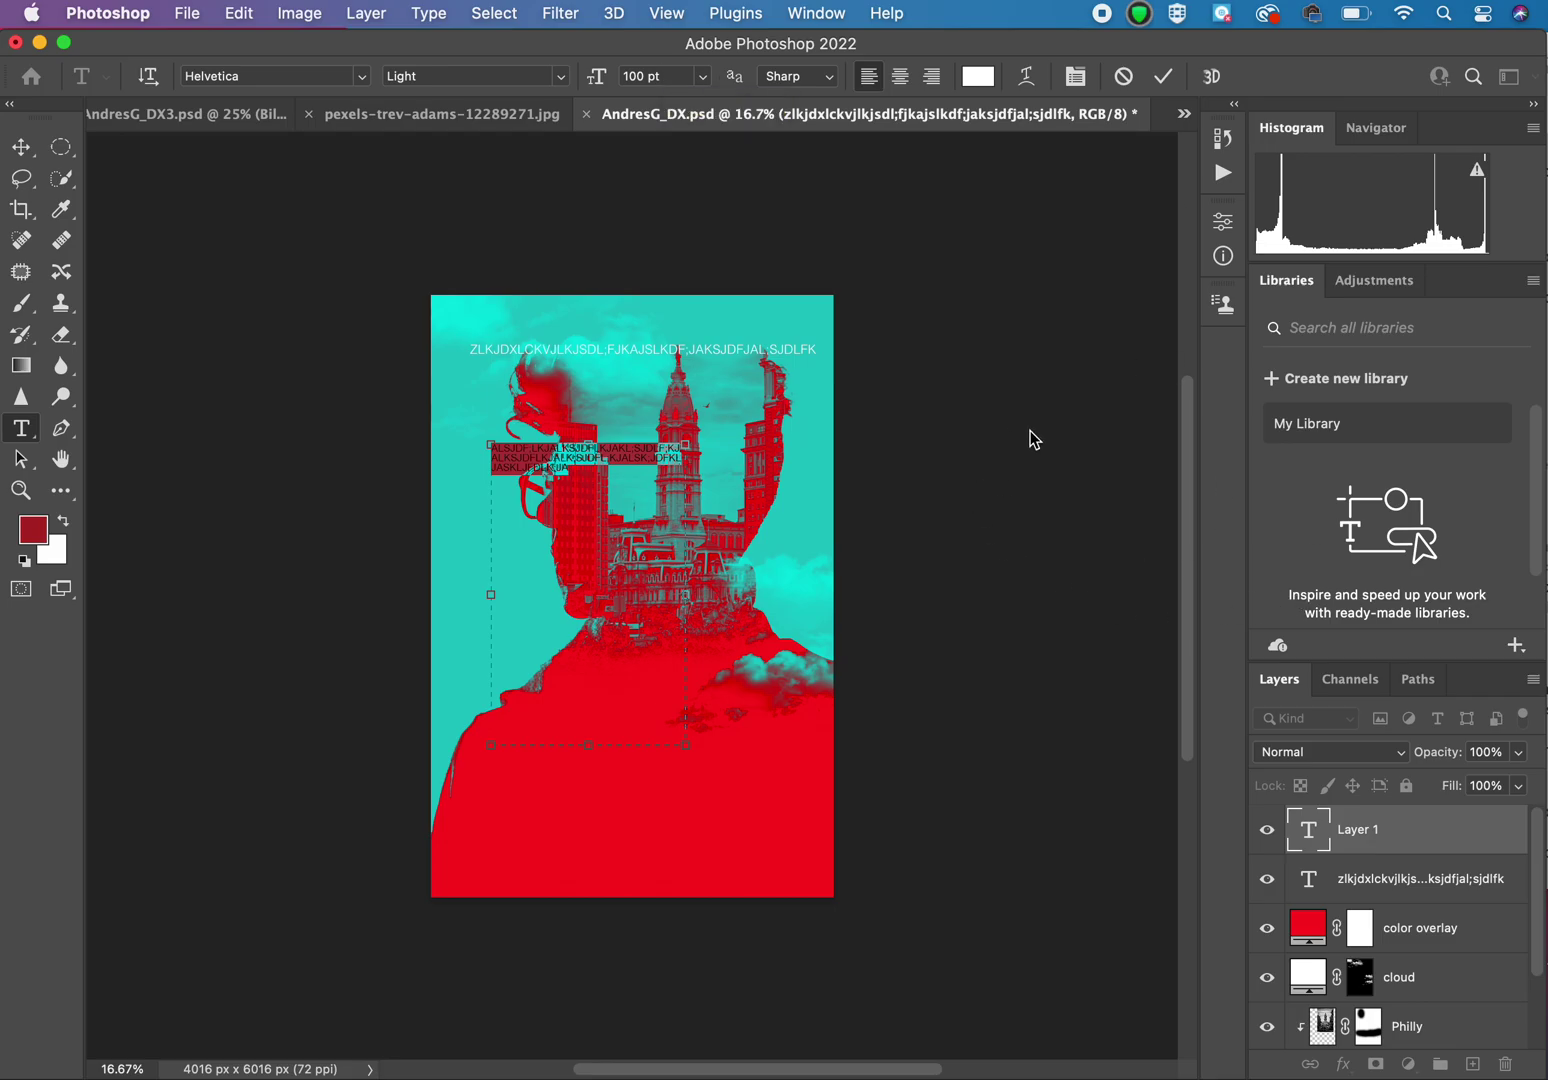
left_click(824, 12)
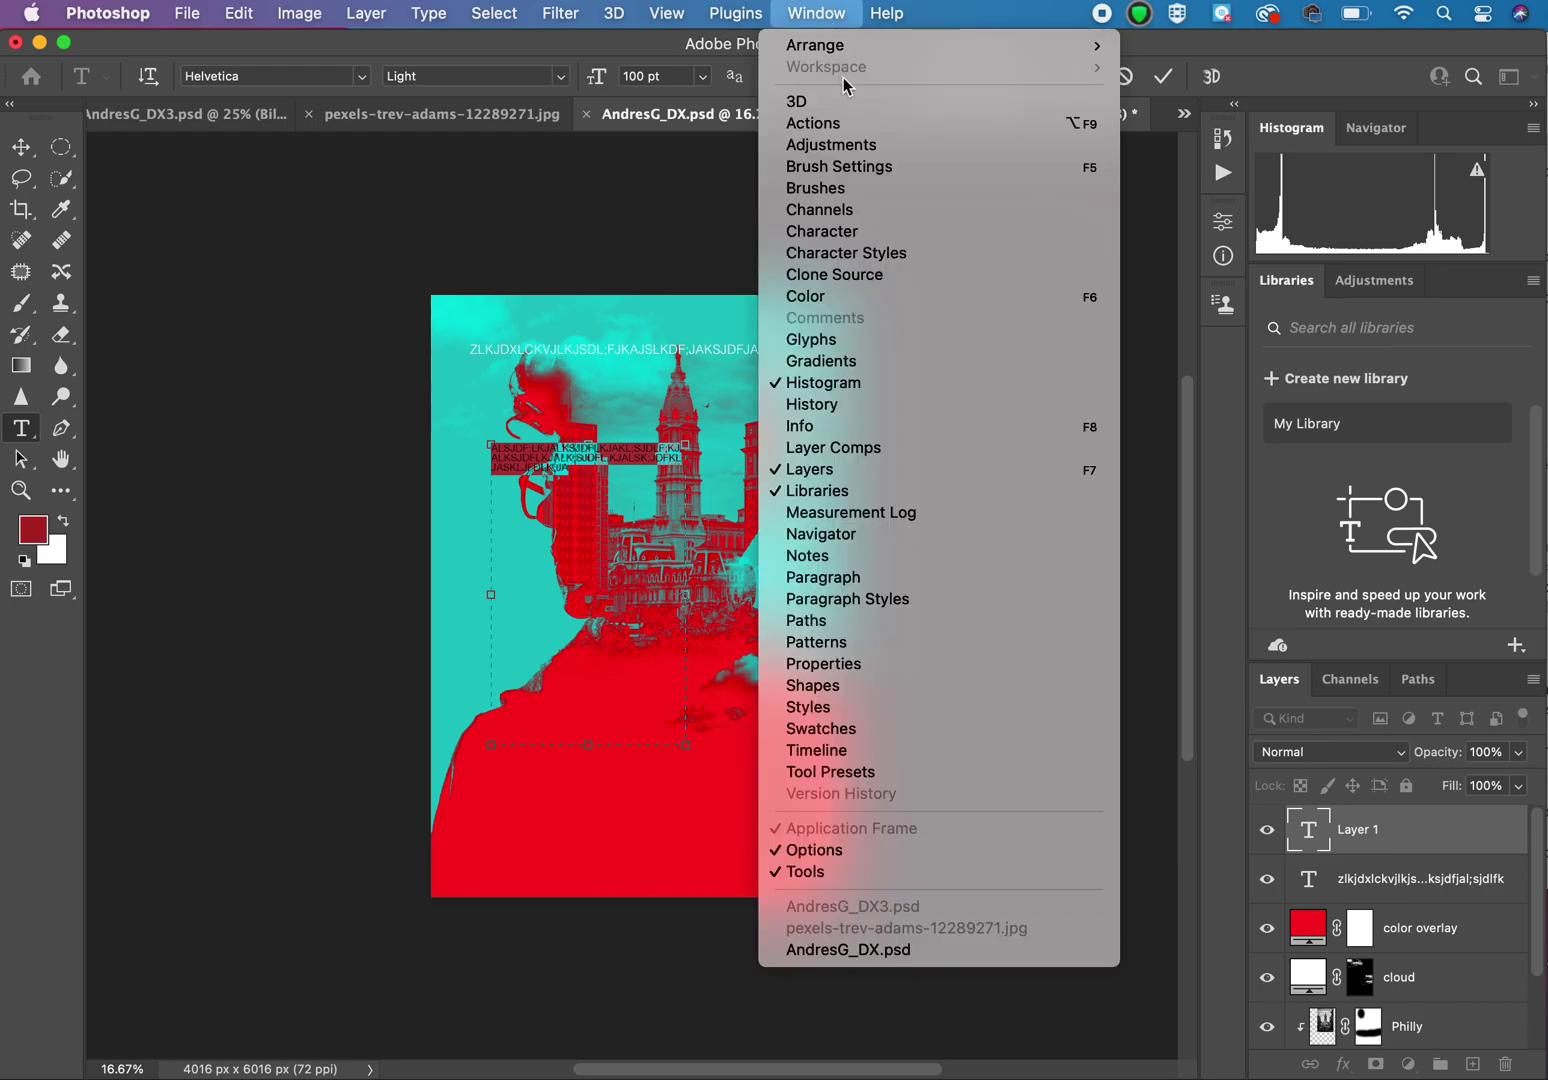
Step: In the Character panel, resize the paragraph text to 700 then 300 pt, and commit it
left_click(881, 238)
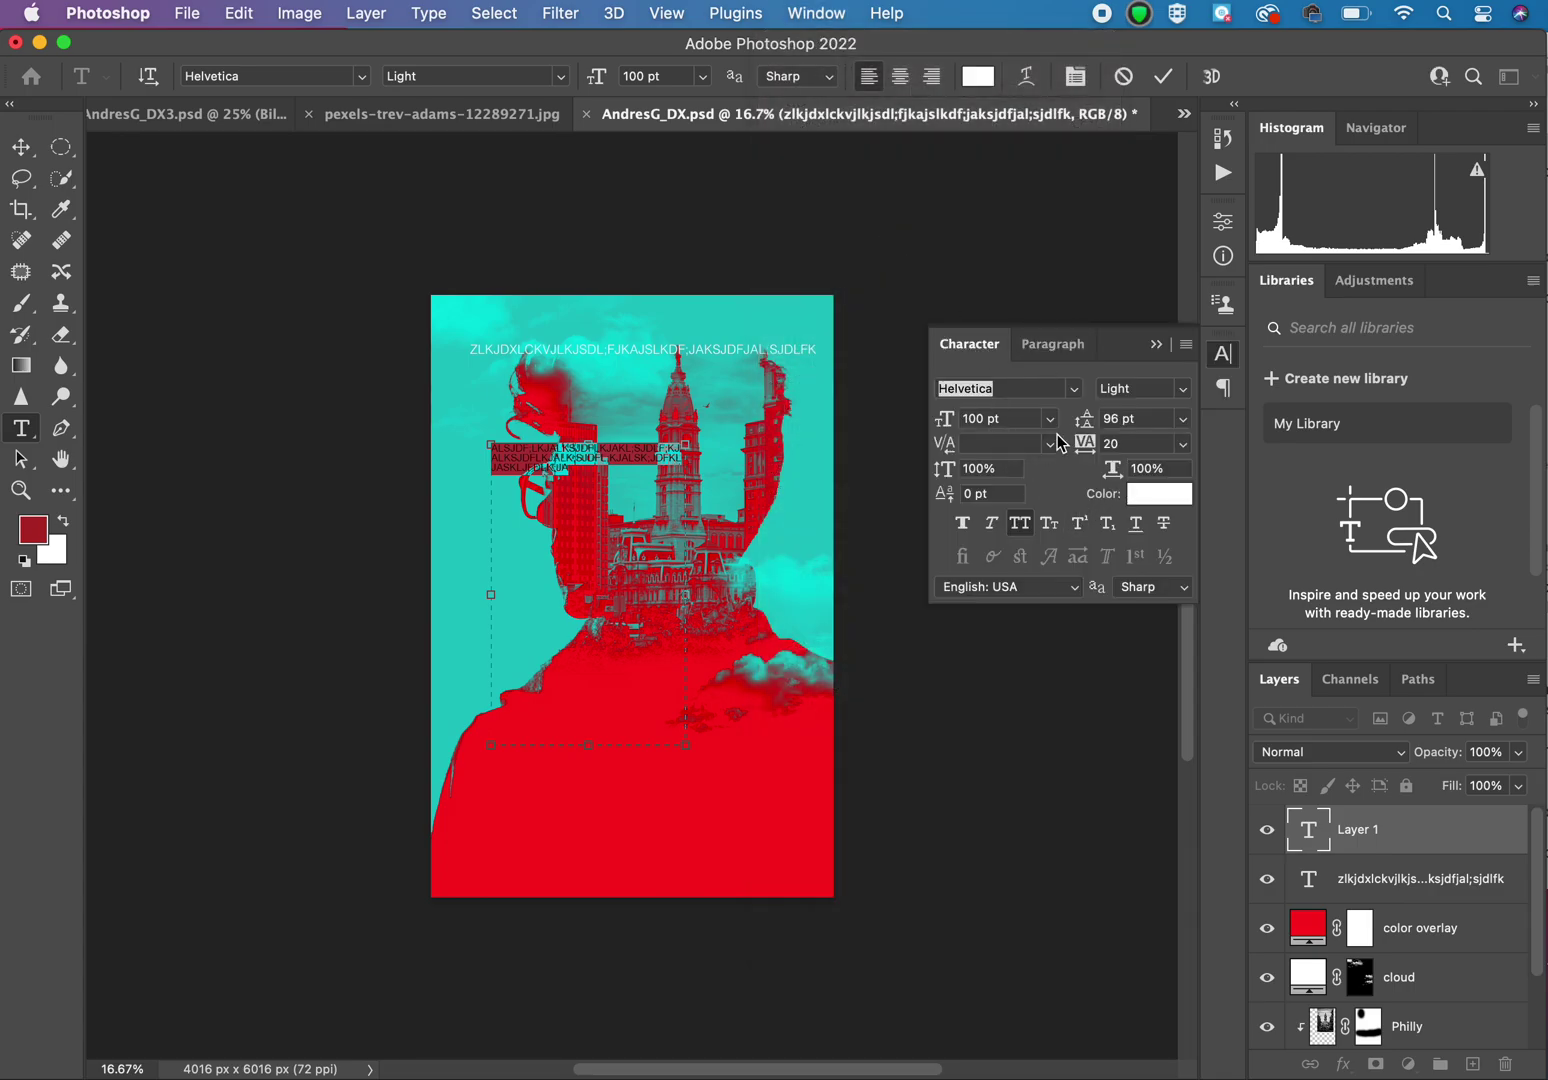
left_click(1007, 420)
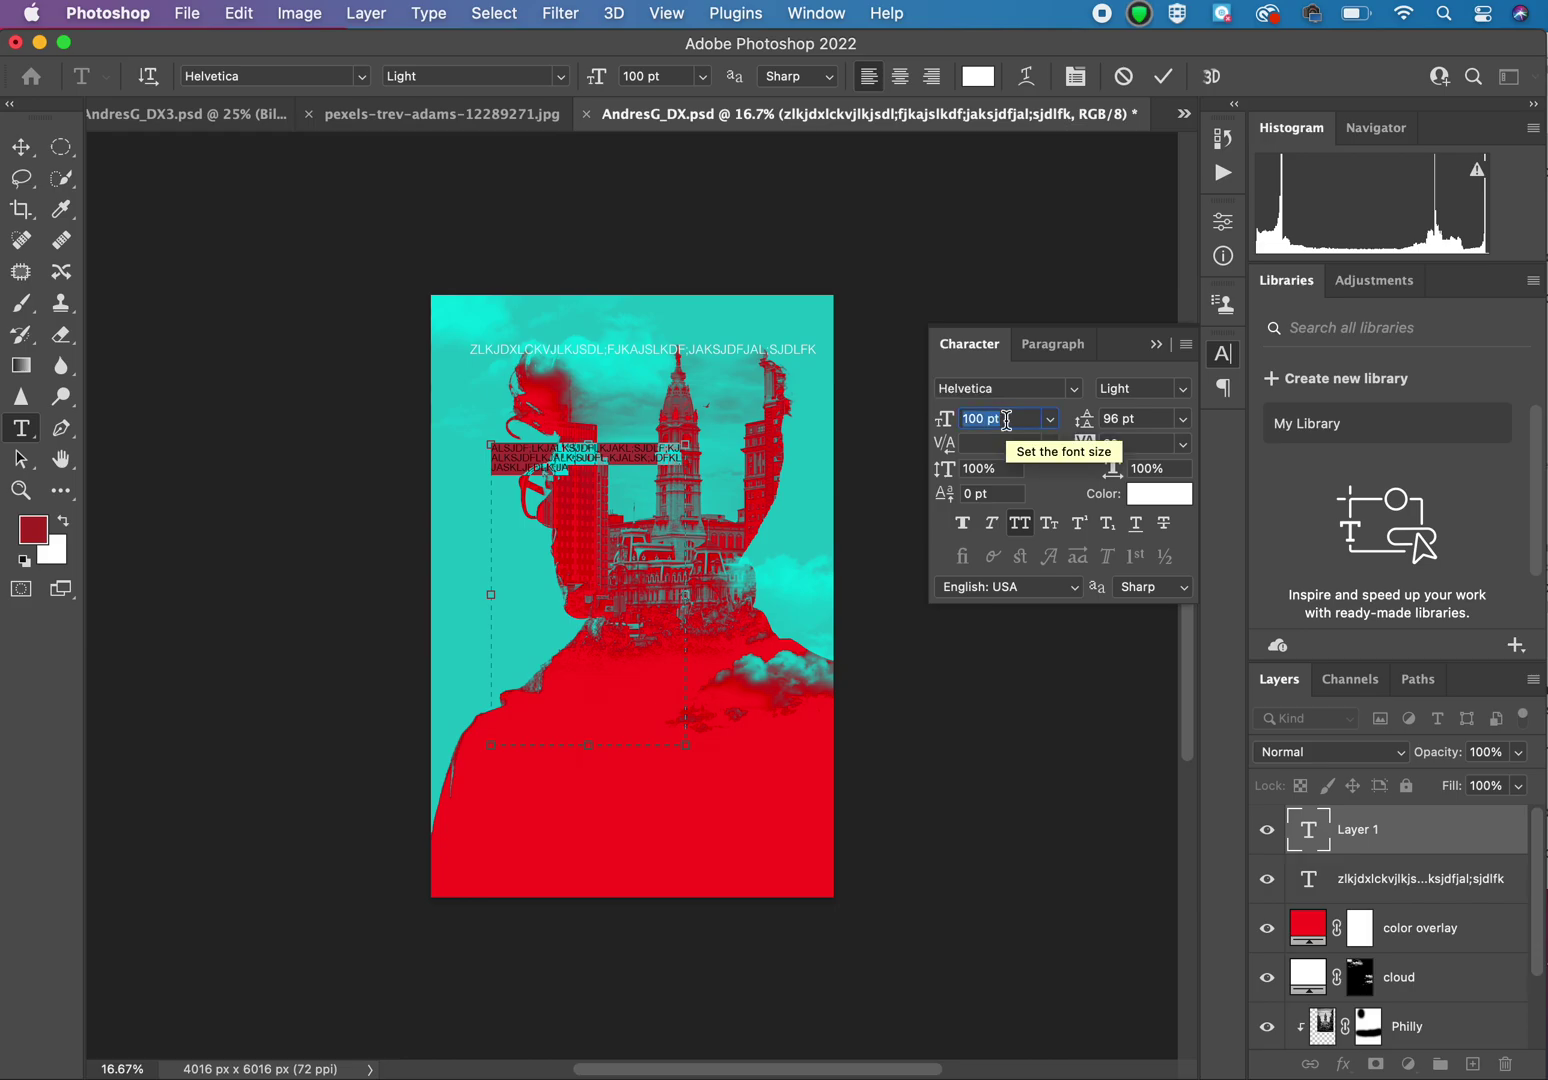
type("700")
key("Return")
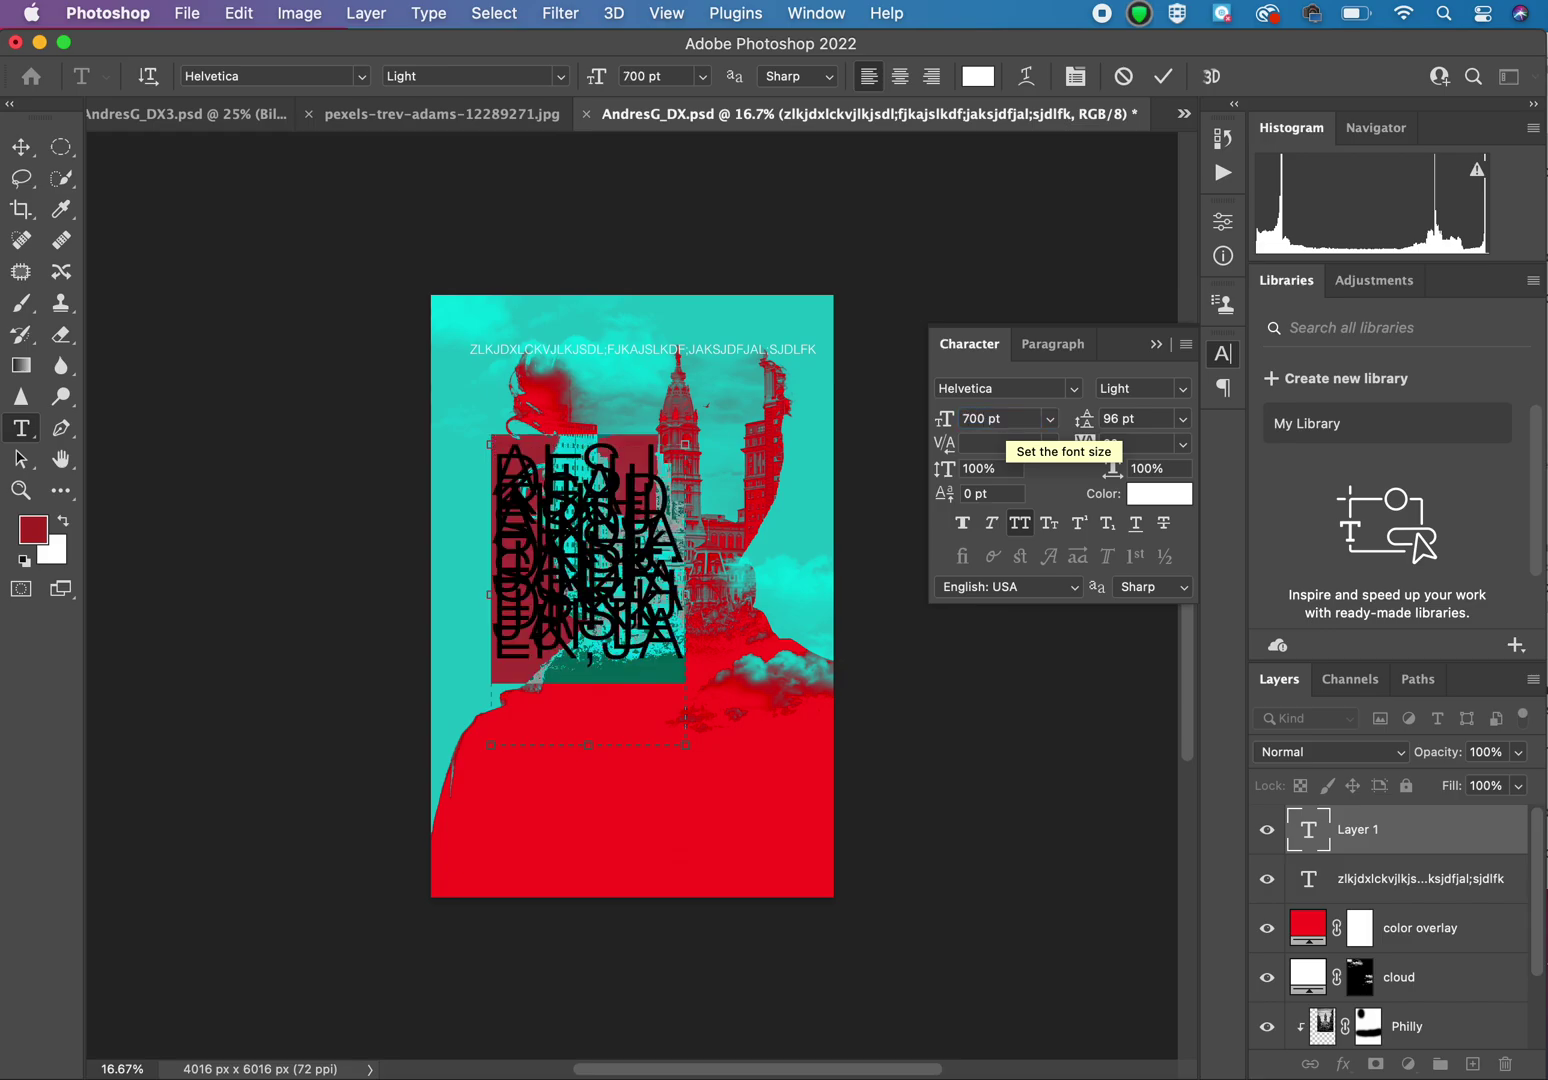
left_click(1001, 421)
type("300")
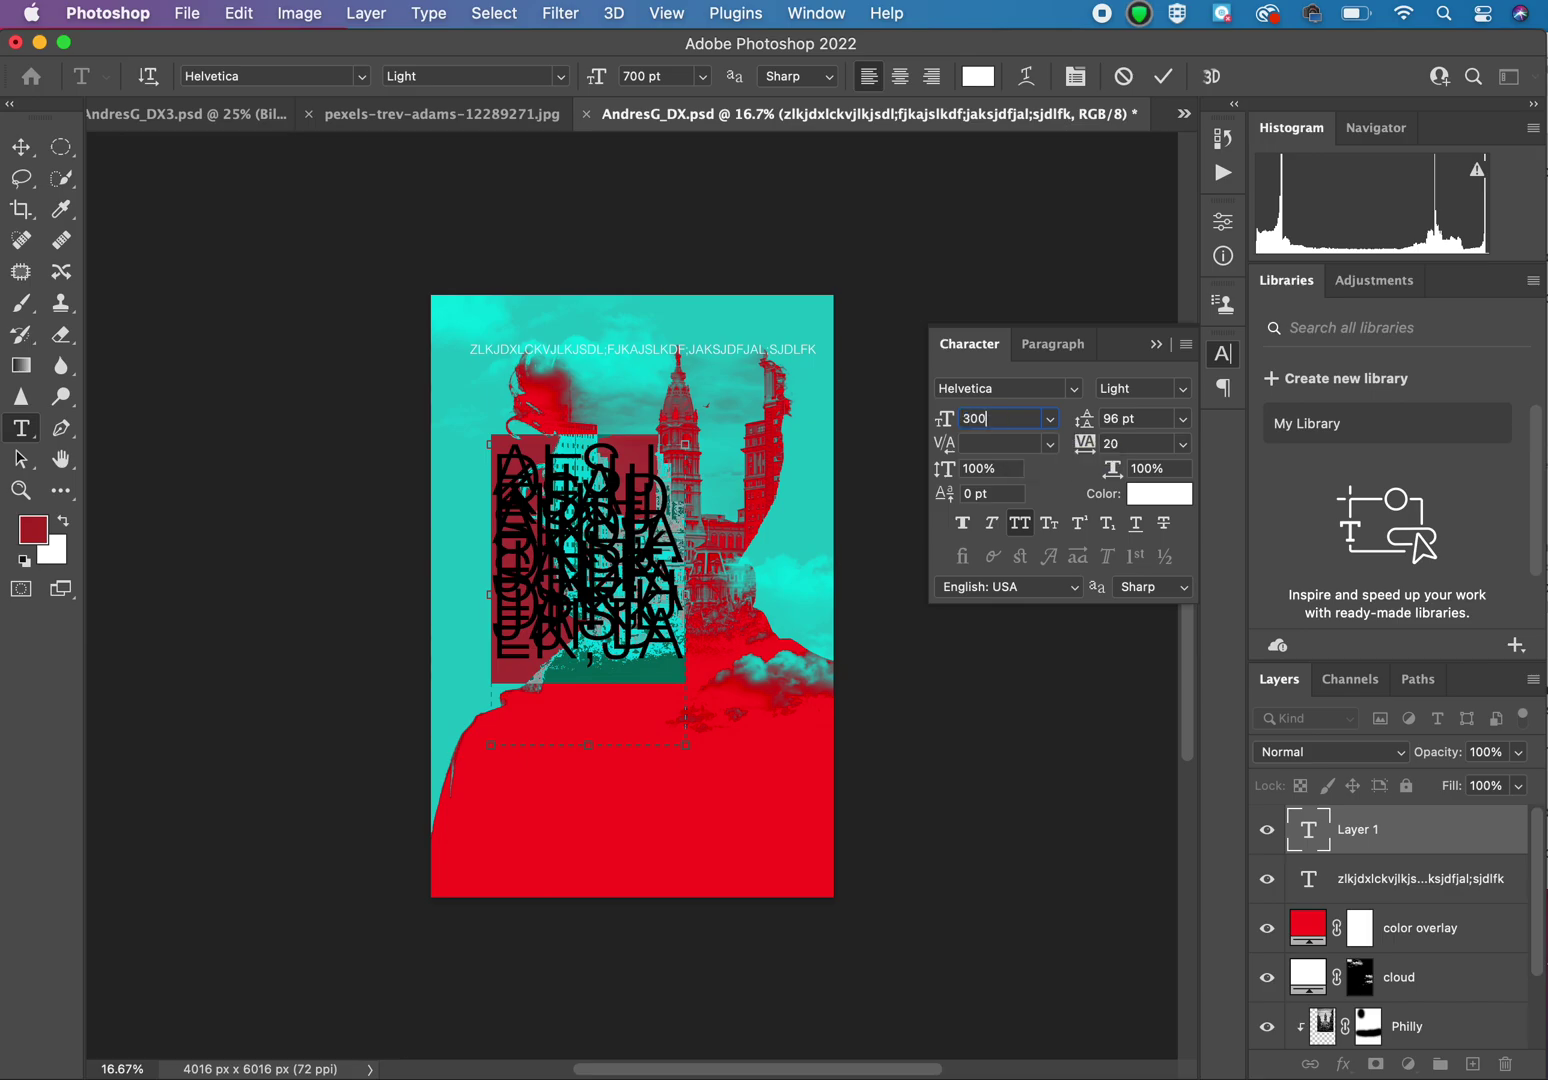
key("Return")
left_click(186, 116)
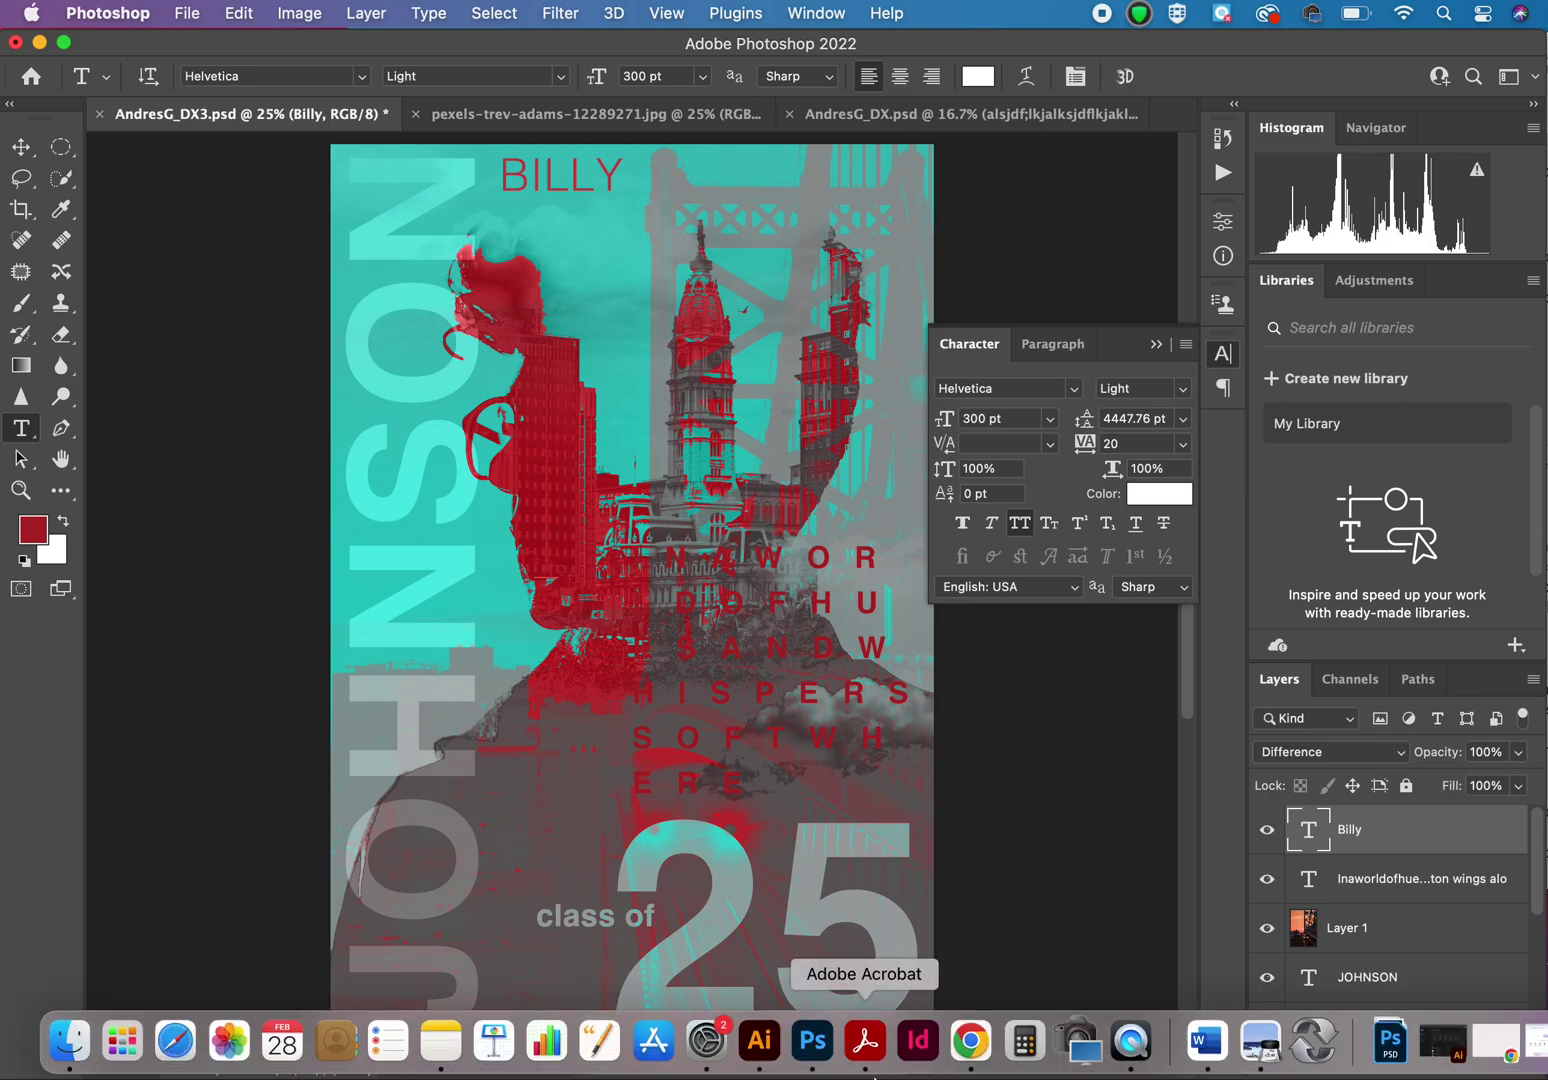
Step: Copy the selected Canvas of Dreams stanza from Chrome and come back to Photoshop
left_click(971, 1045)
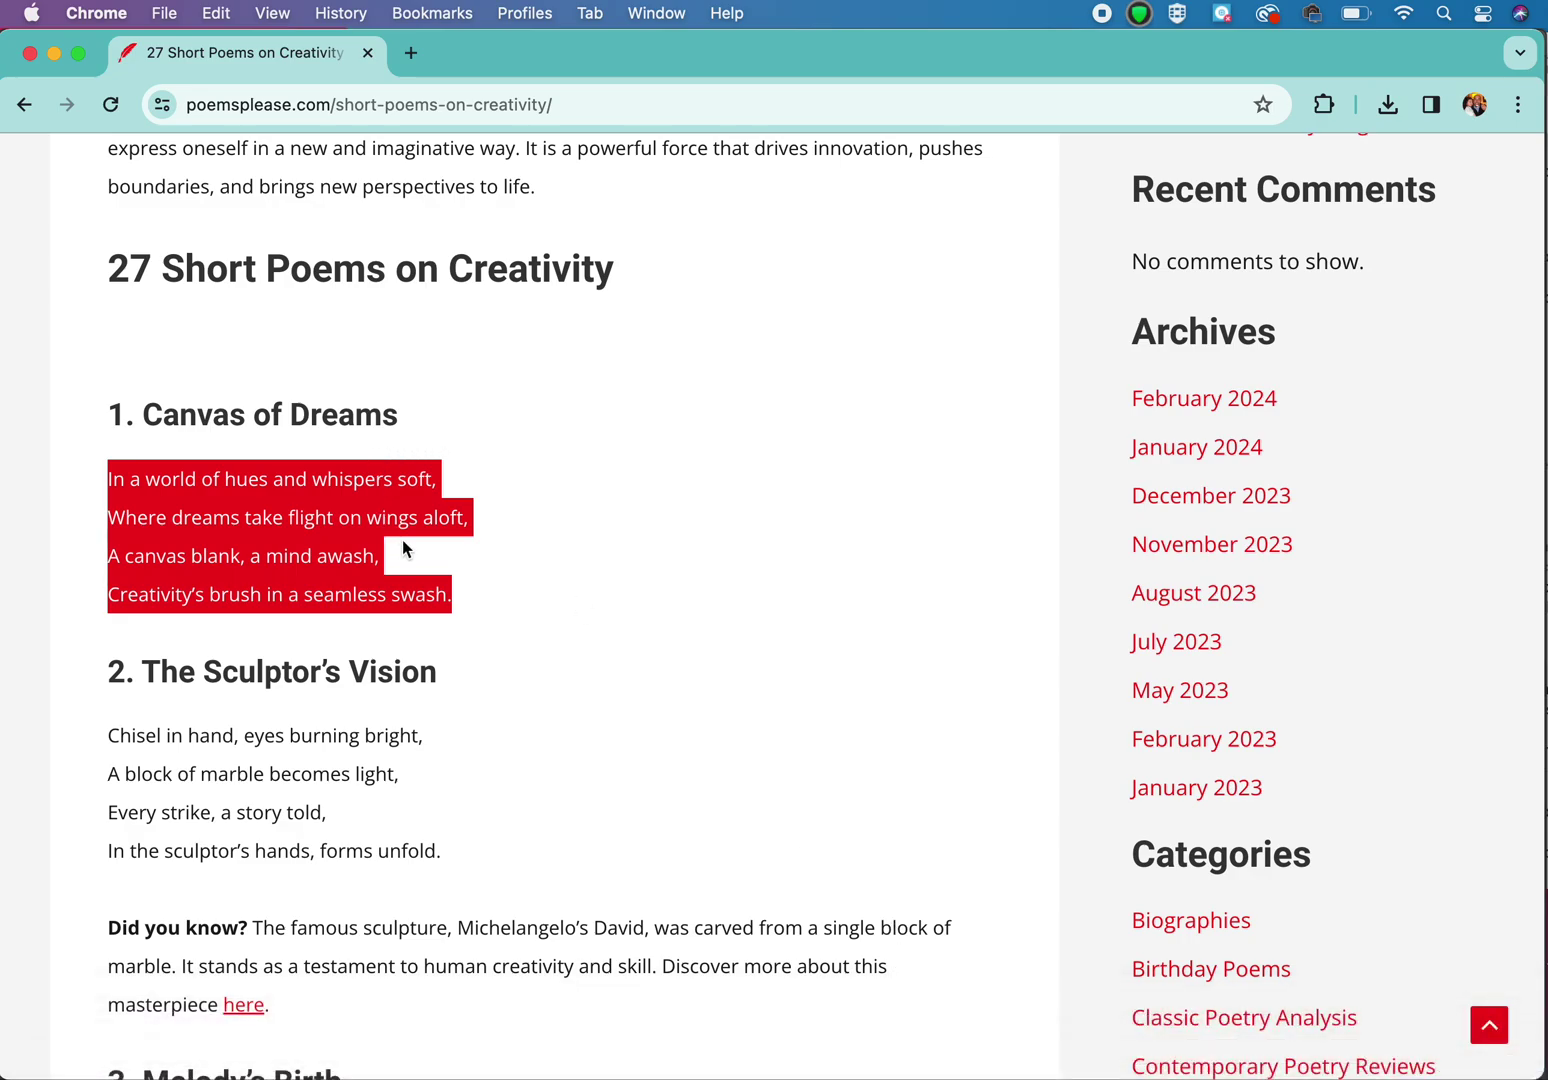
key("super+c")
key("super+c")
mouse_move(655, 1062)
left_click(813, 1040)
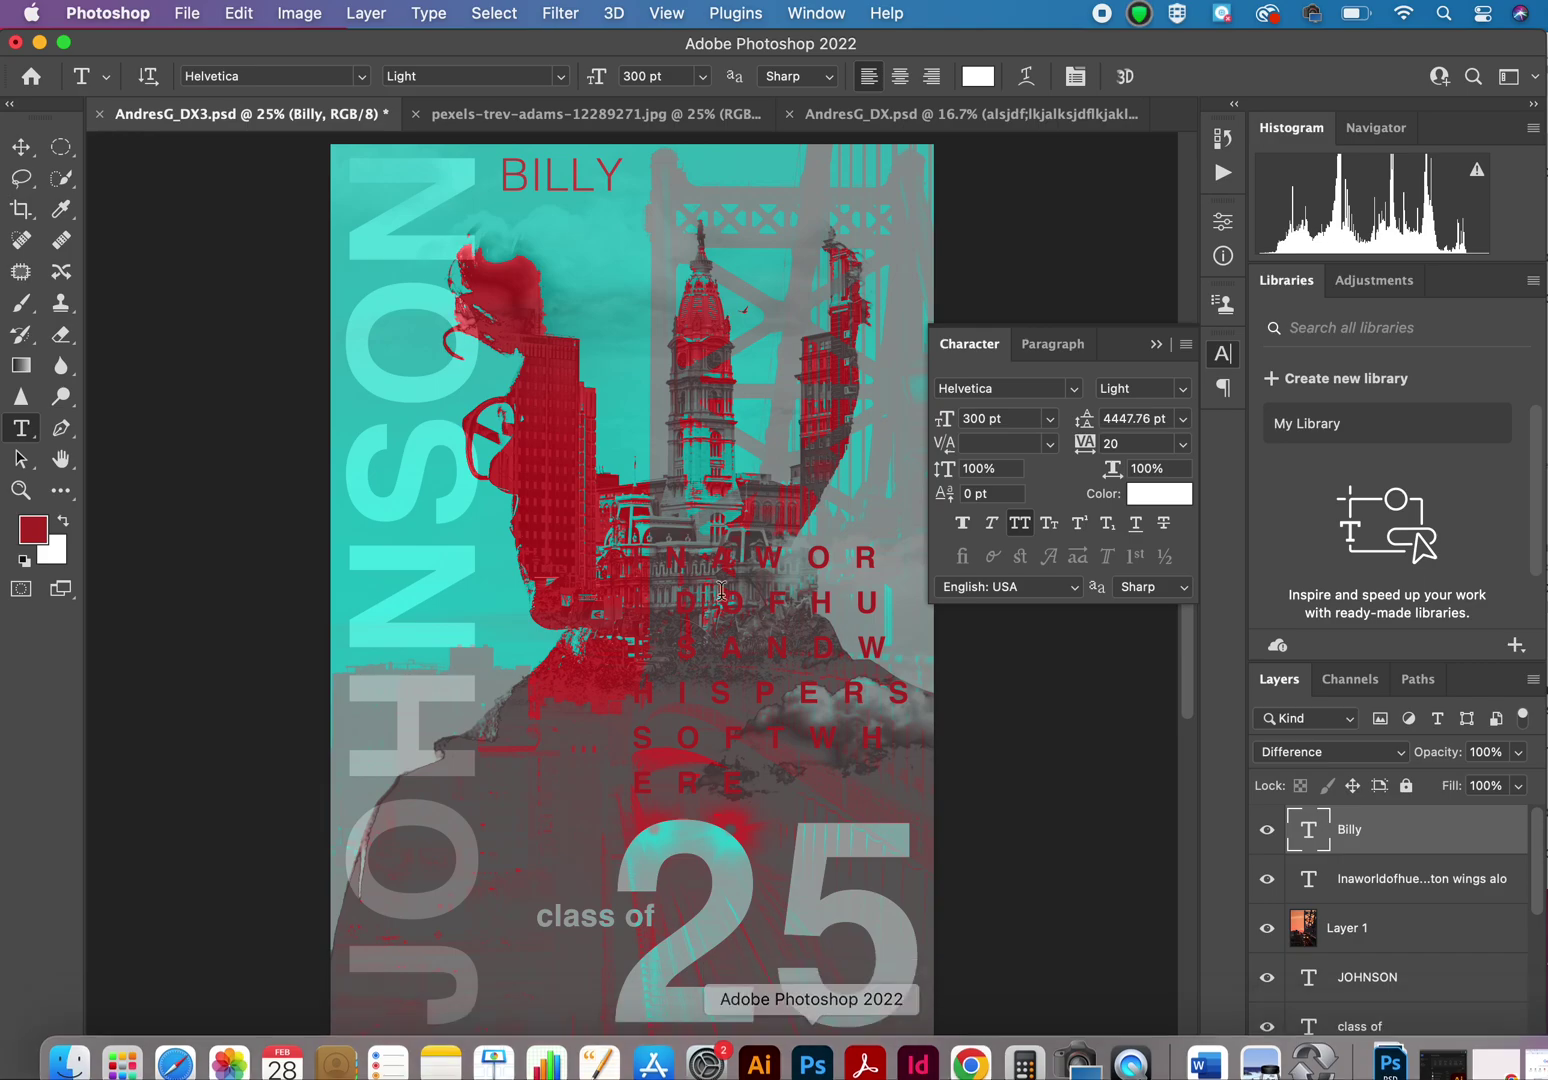
Step: Replace the paragraph box's placeholder text in AndresG_DX.psd with the pasted stanza
left_click(930, 118)
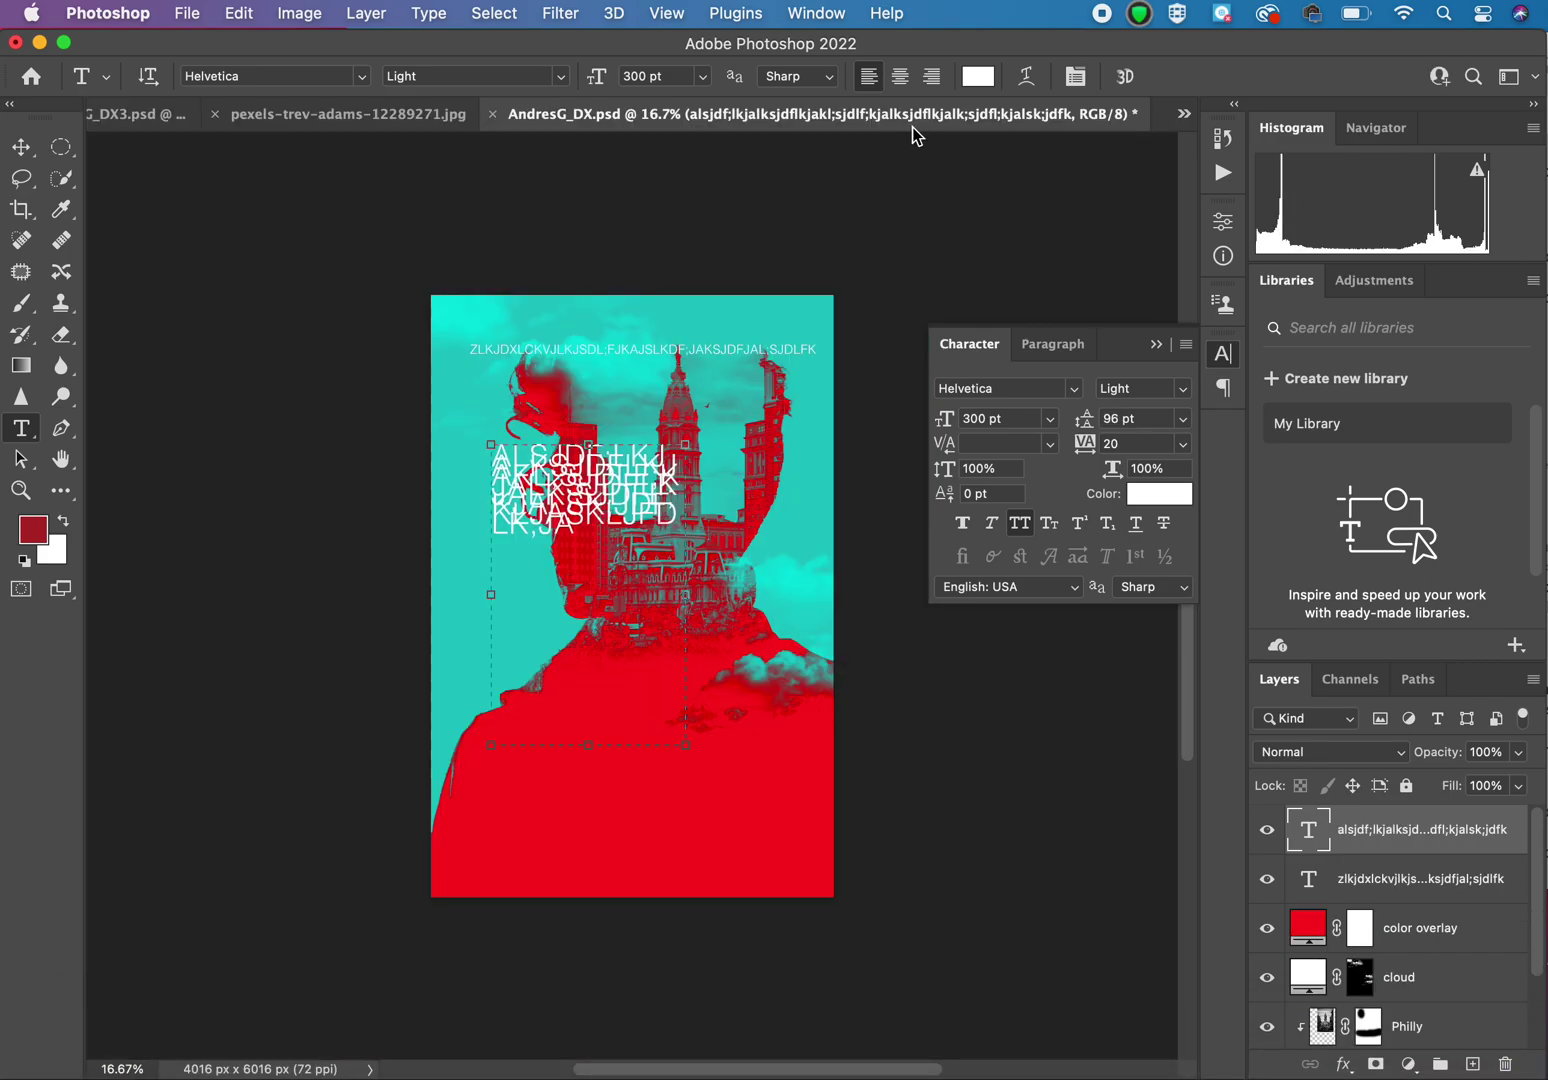
left_click_drag(556, 470, 558, 500)
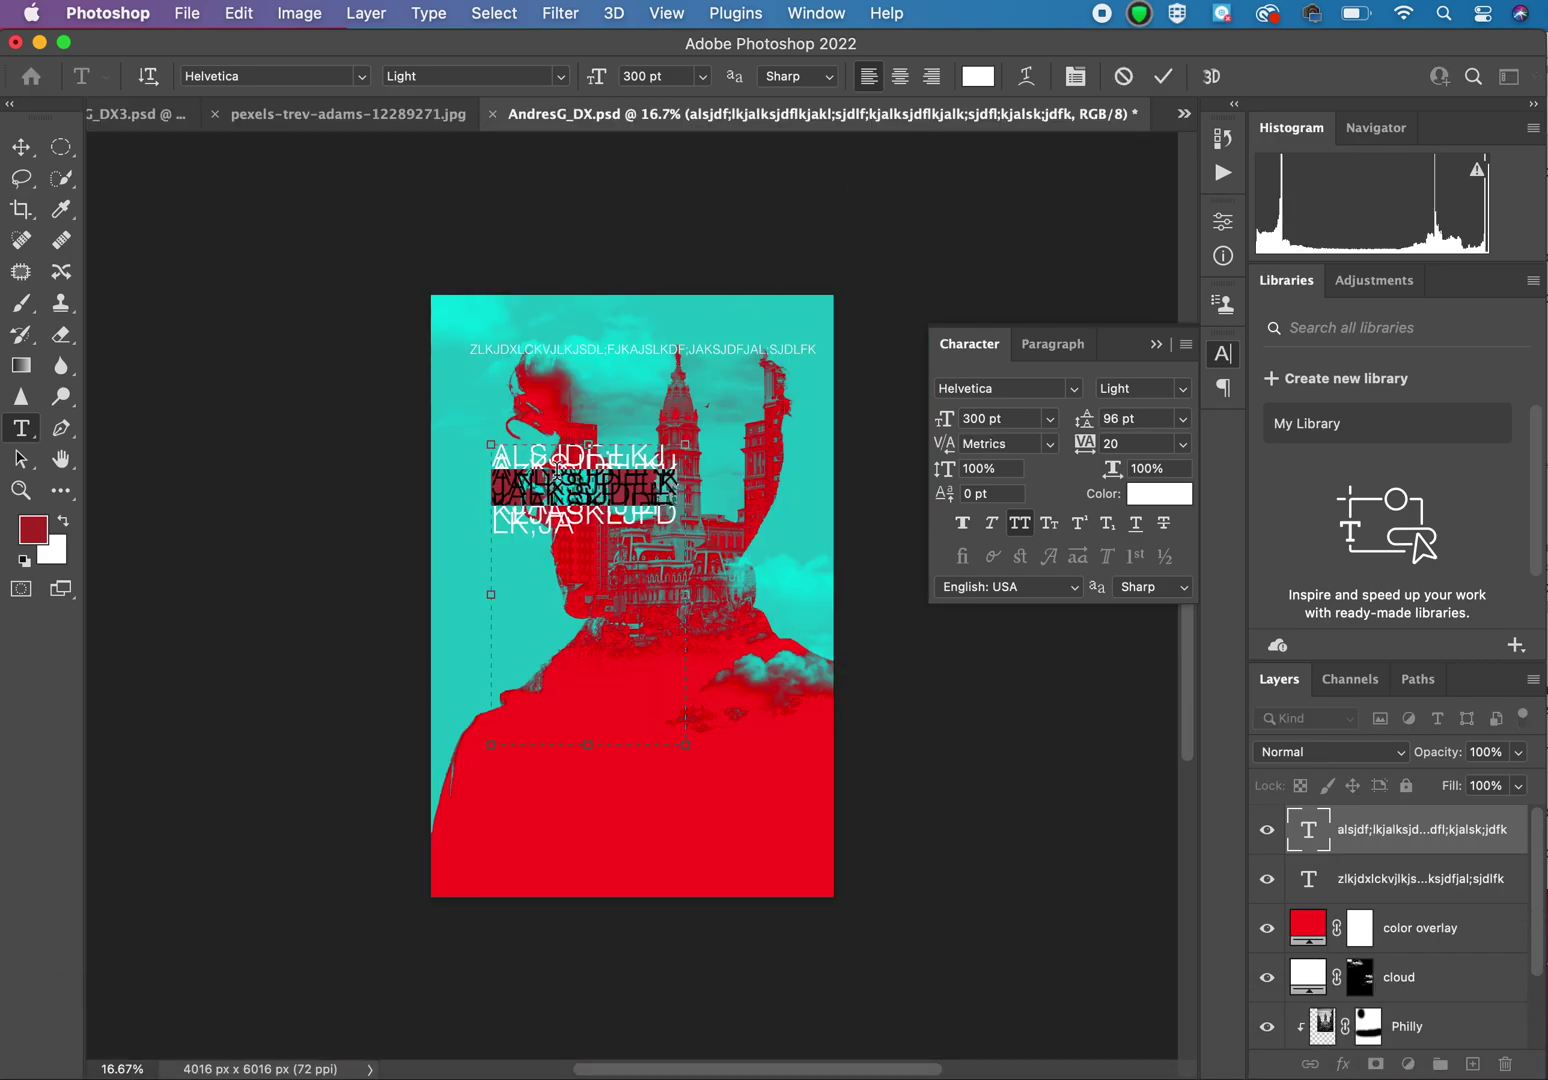
key("super+a")
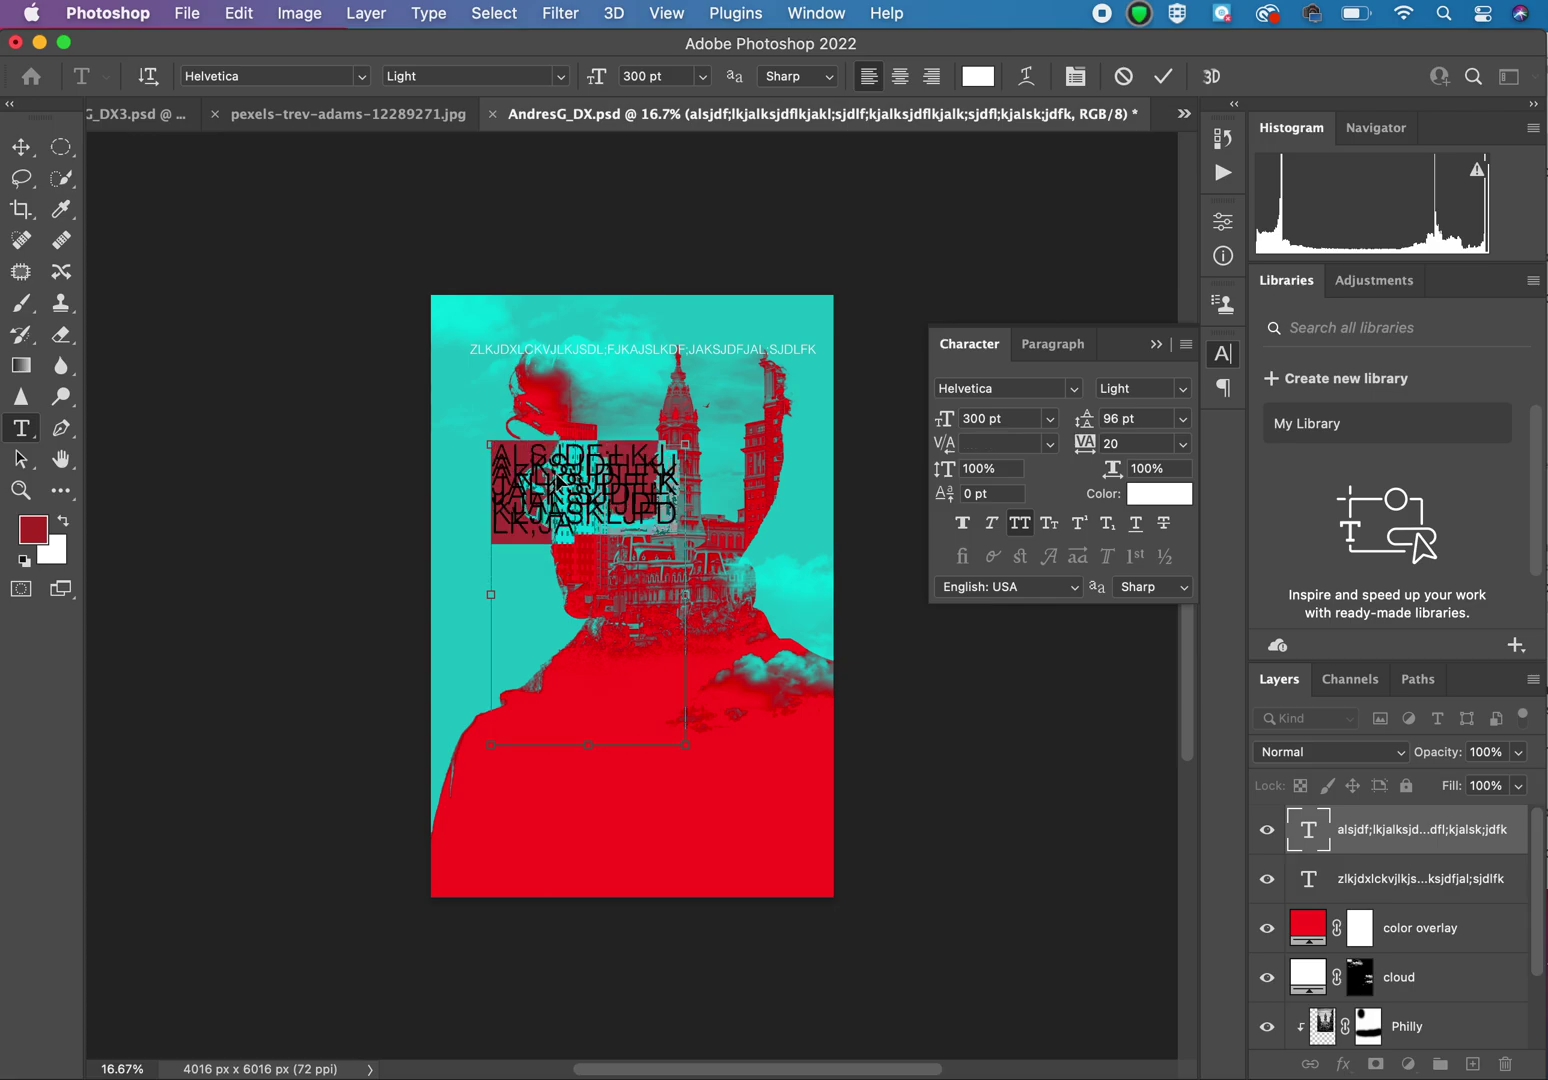
key("super+v")
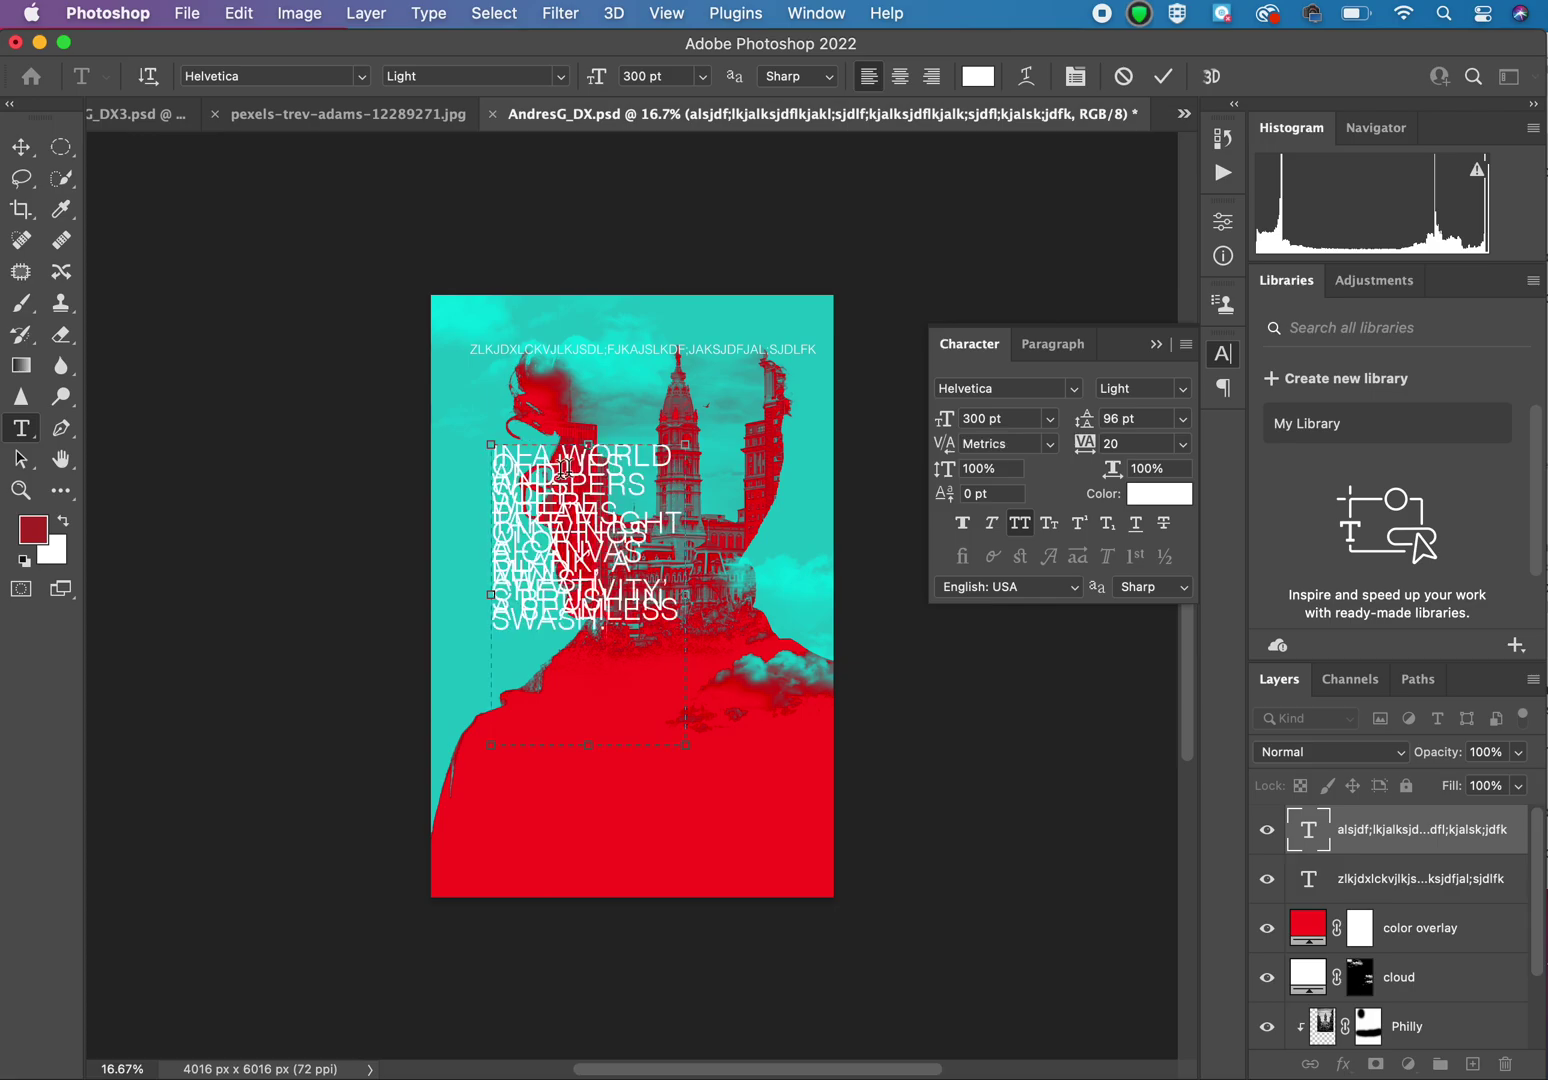
Step: Set the whole poem to 100 pt and zoom in to 50%
key("super+a")
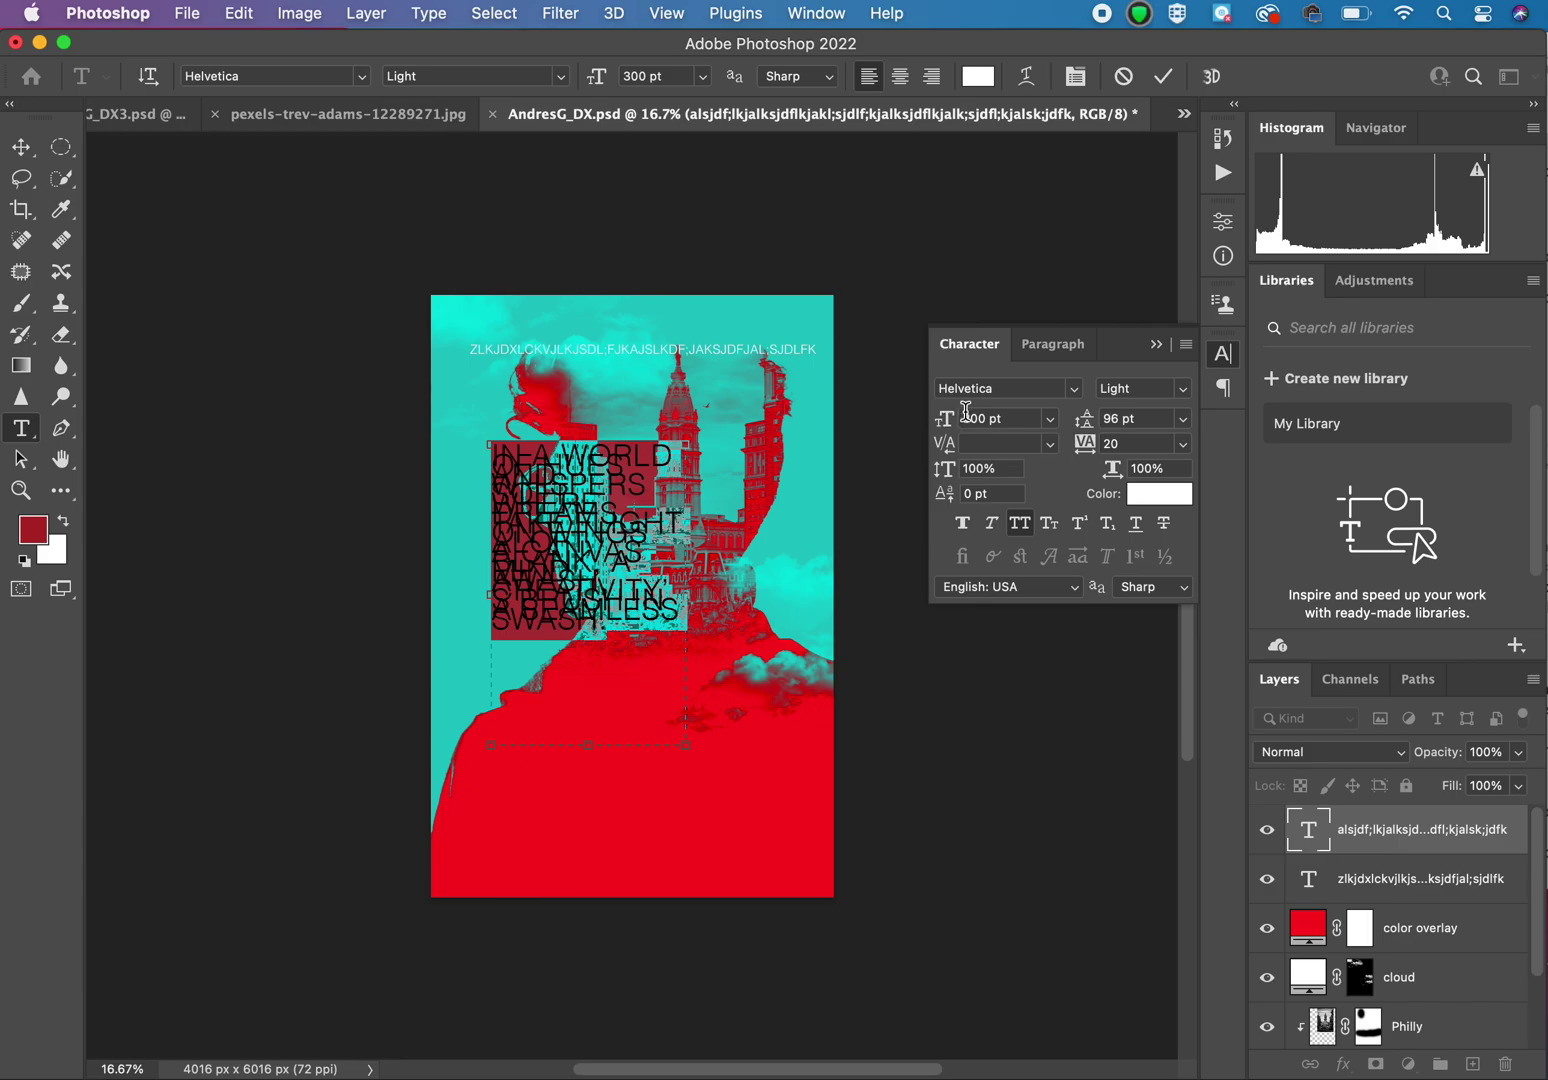
left_click(1014, 421)
type("100")
key("Return")
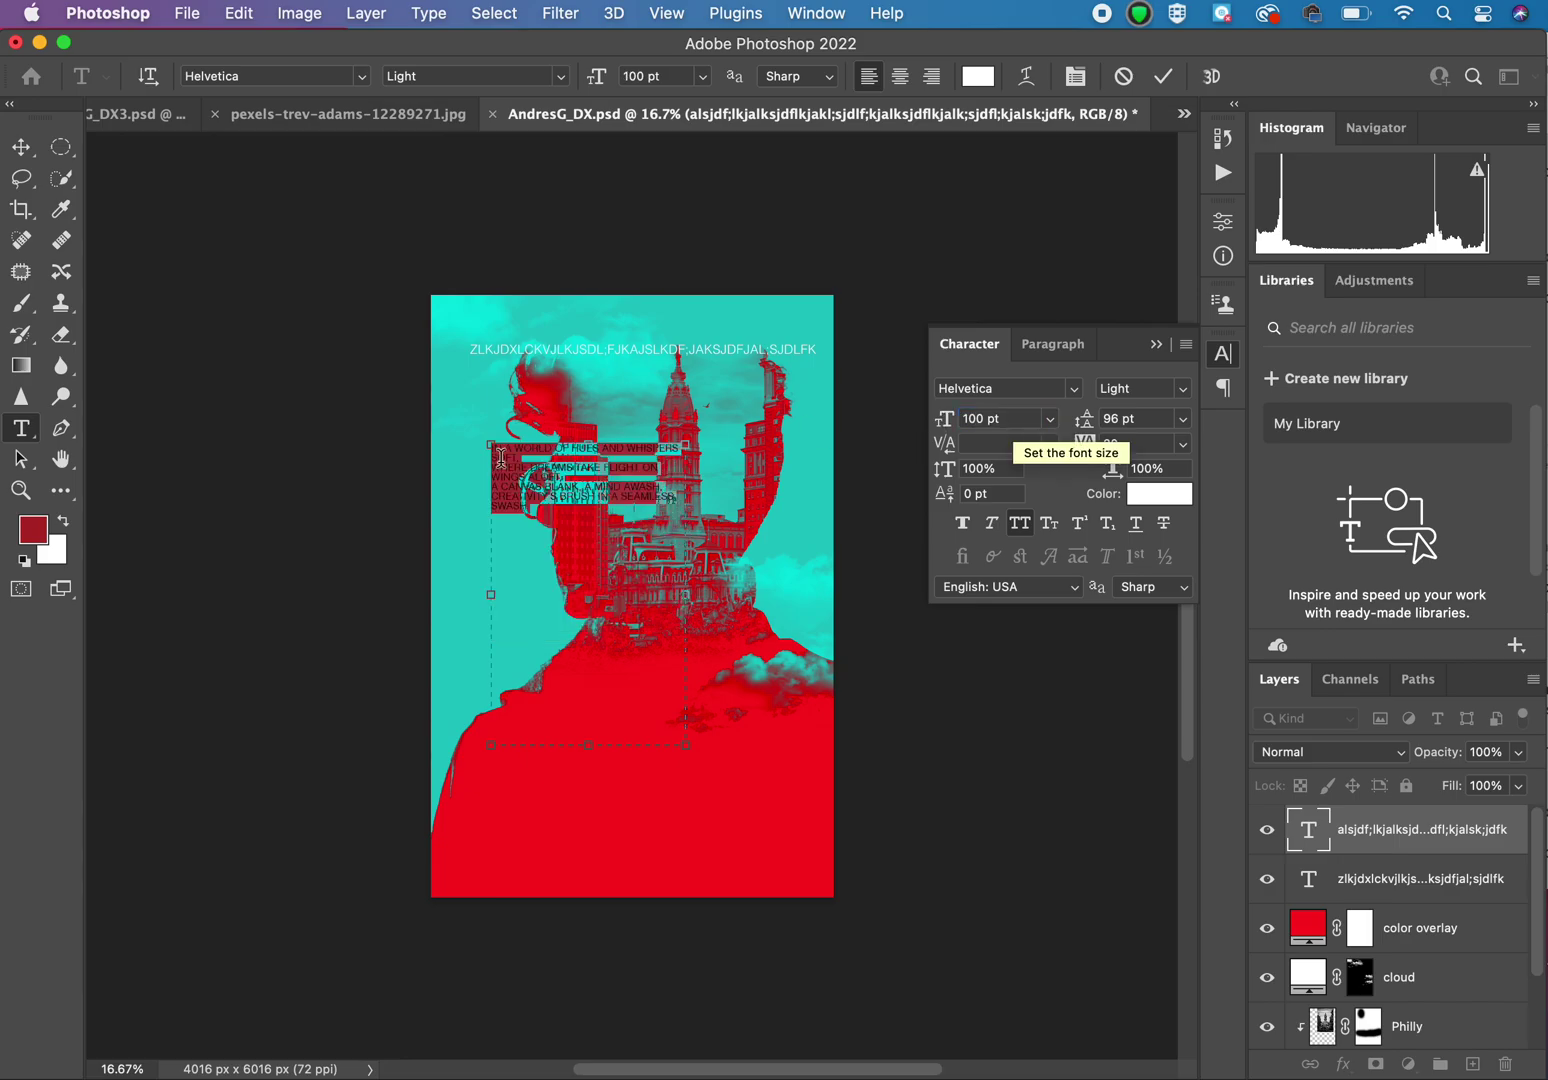
key("super+equal")
key("super+equal")
key("super+equal")
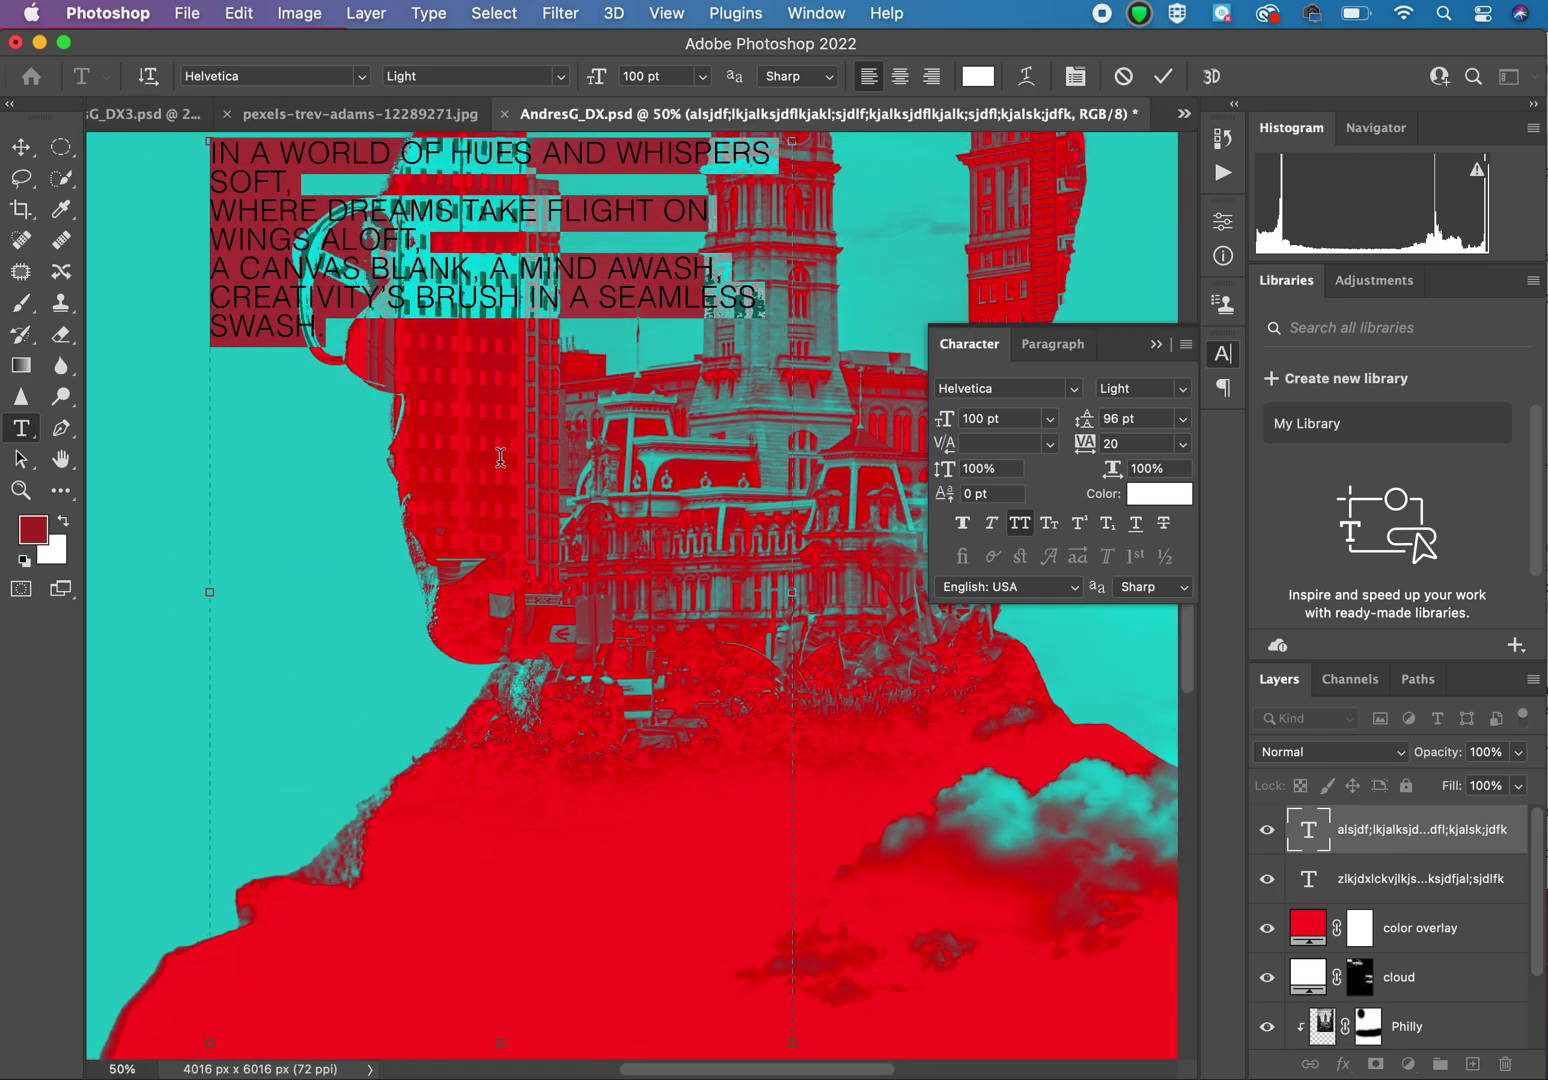
Step: Delete the spaces in the first line, joining IN A WORLD OF HUES AND WHISPERS
left_click(252, 152)
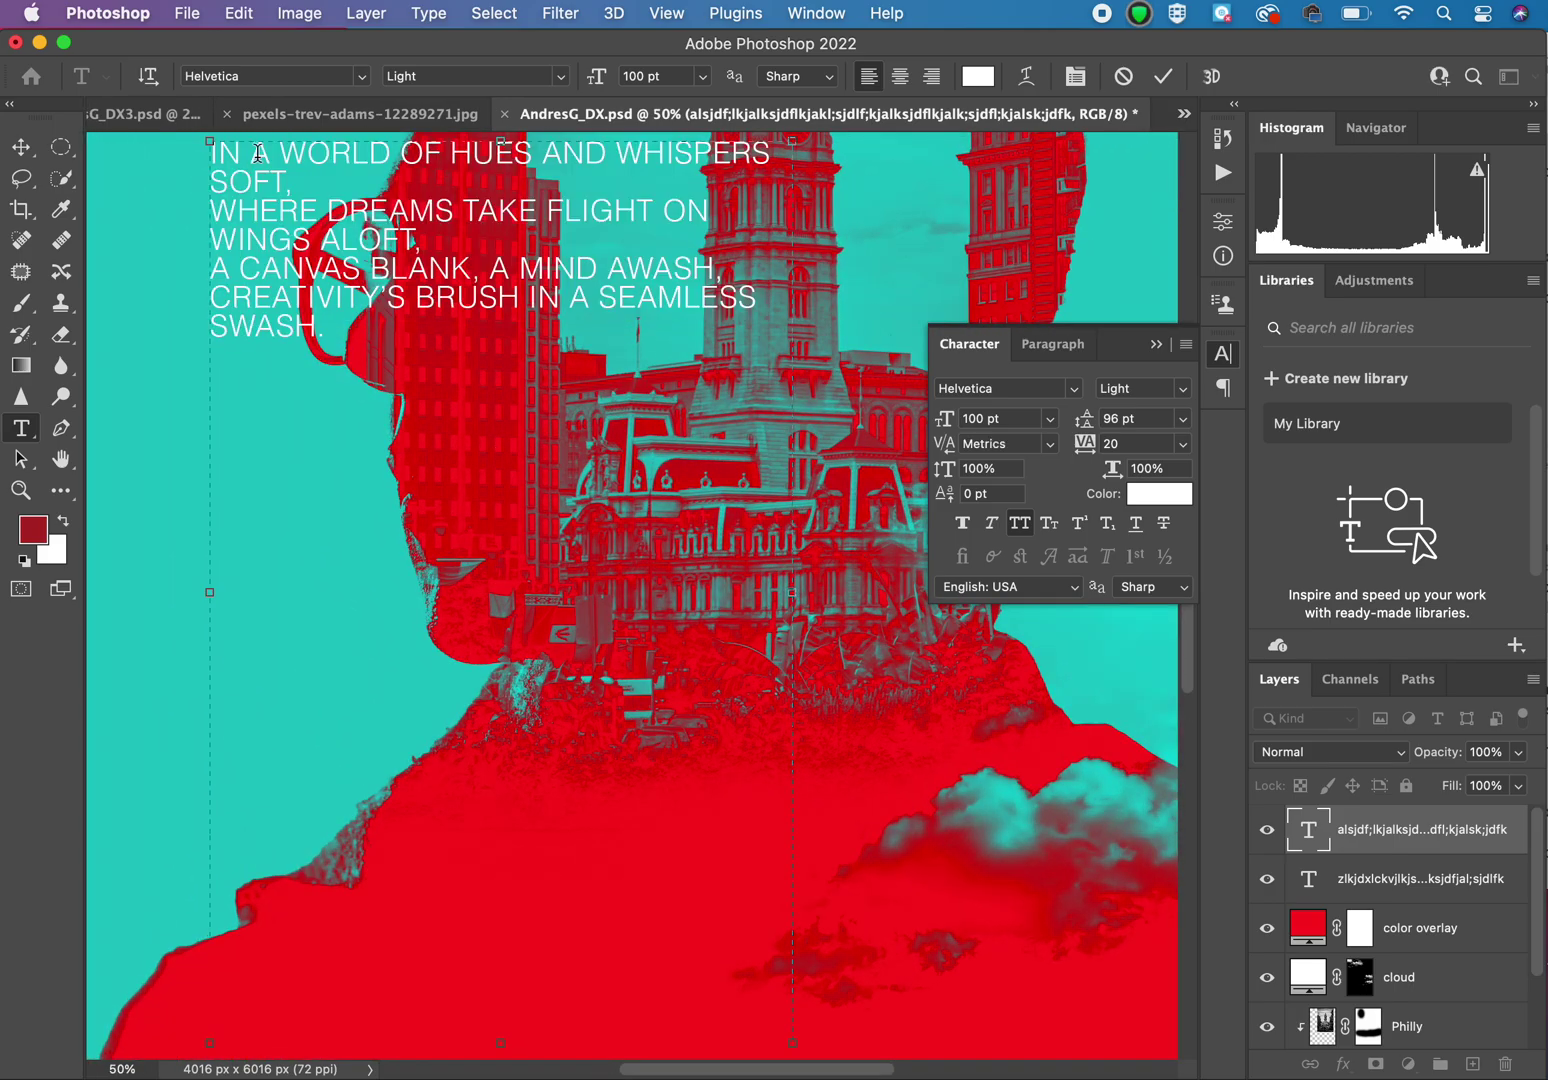
key("BackSpace")
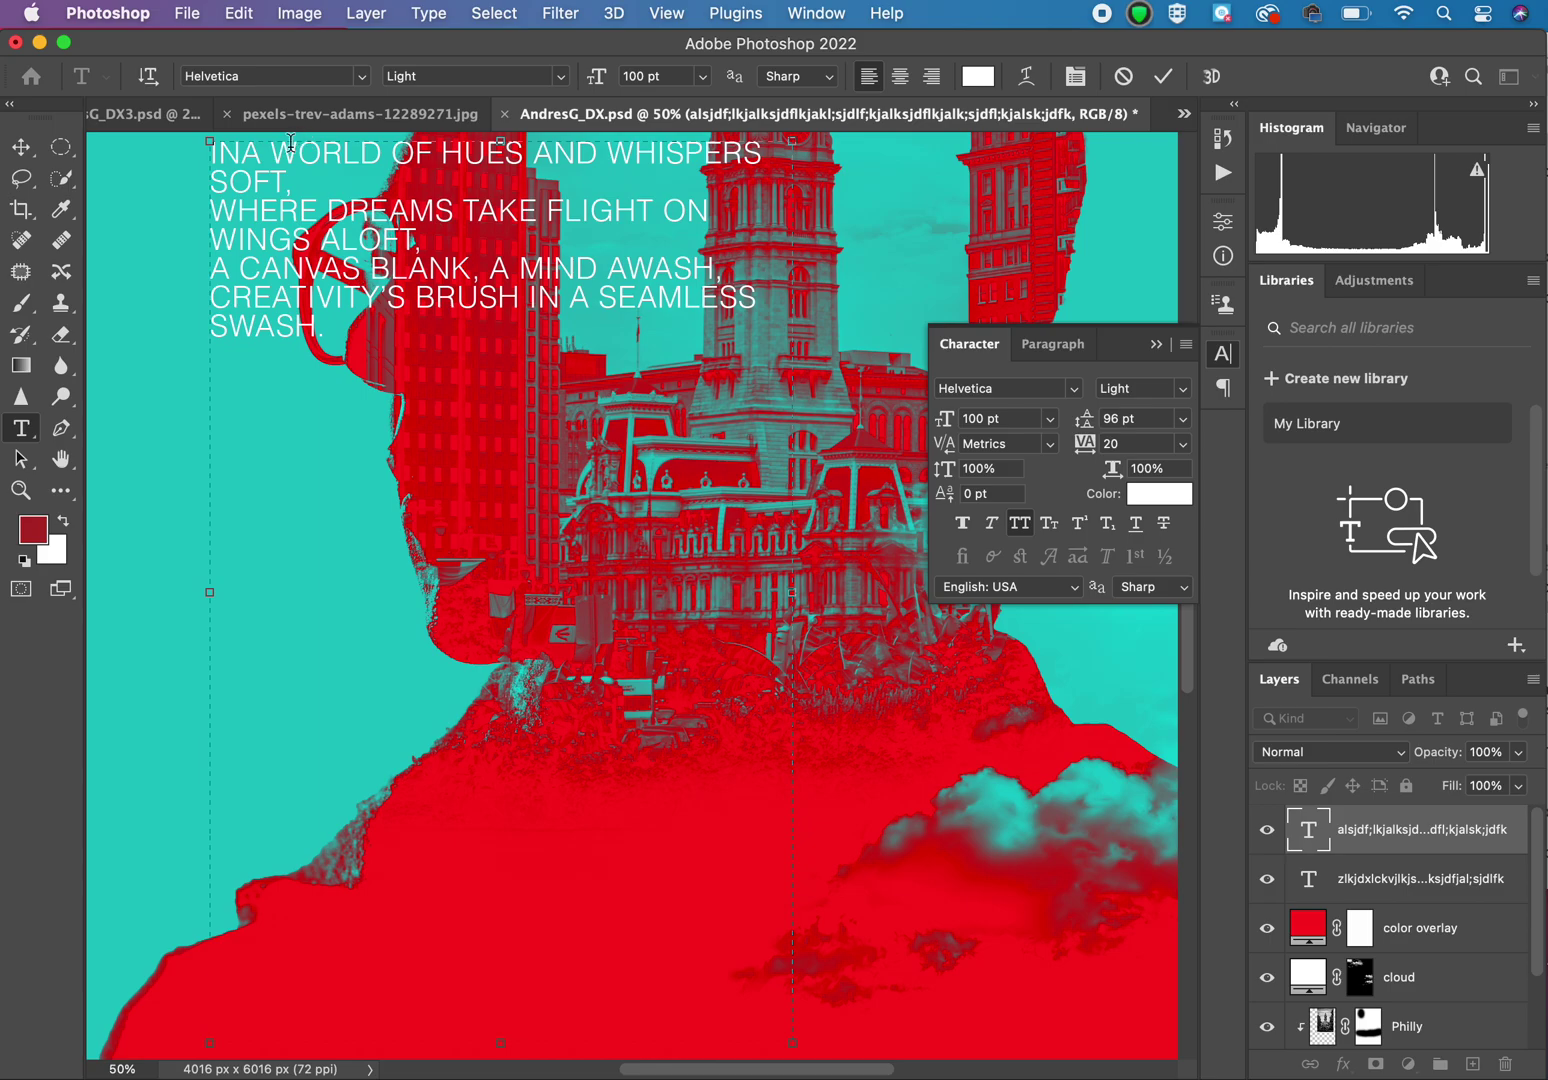
key("BackSpace")
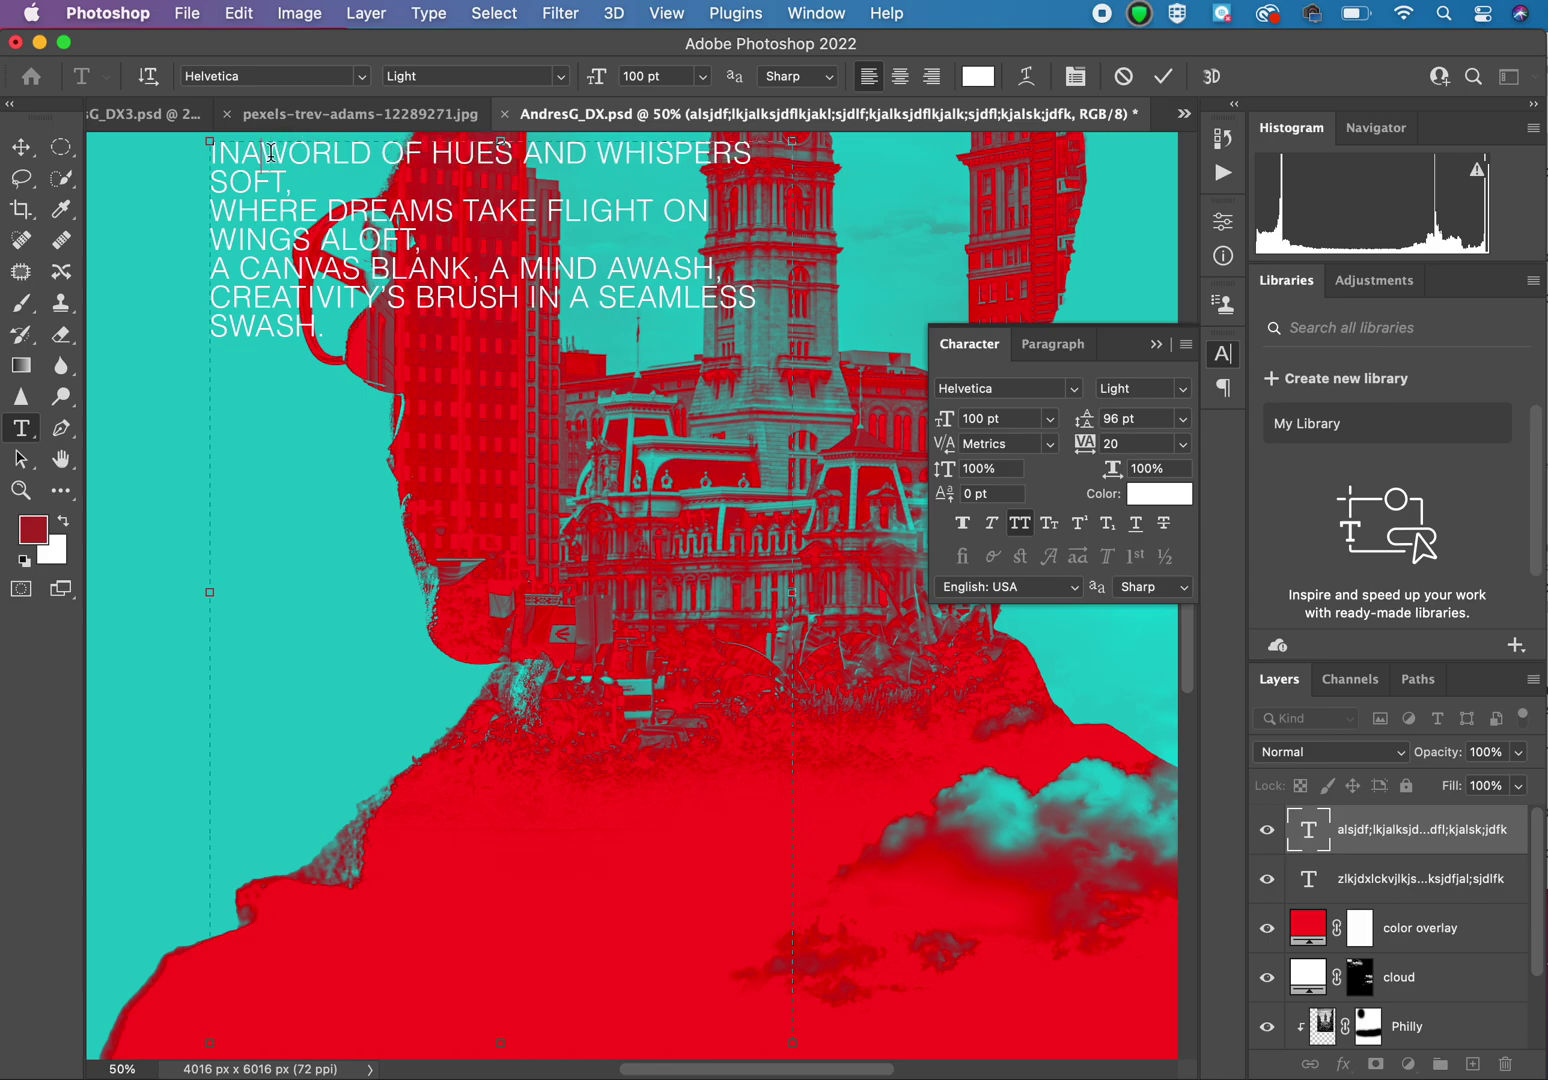
left_click(384, 152)
key("BackSpace")
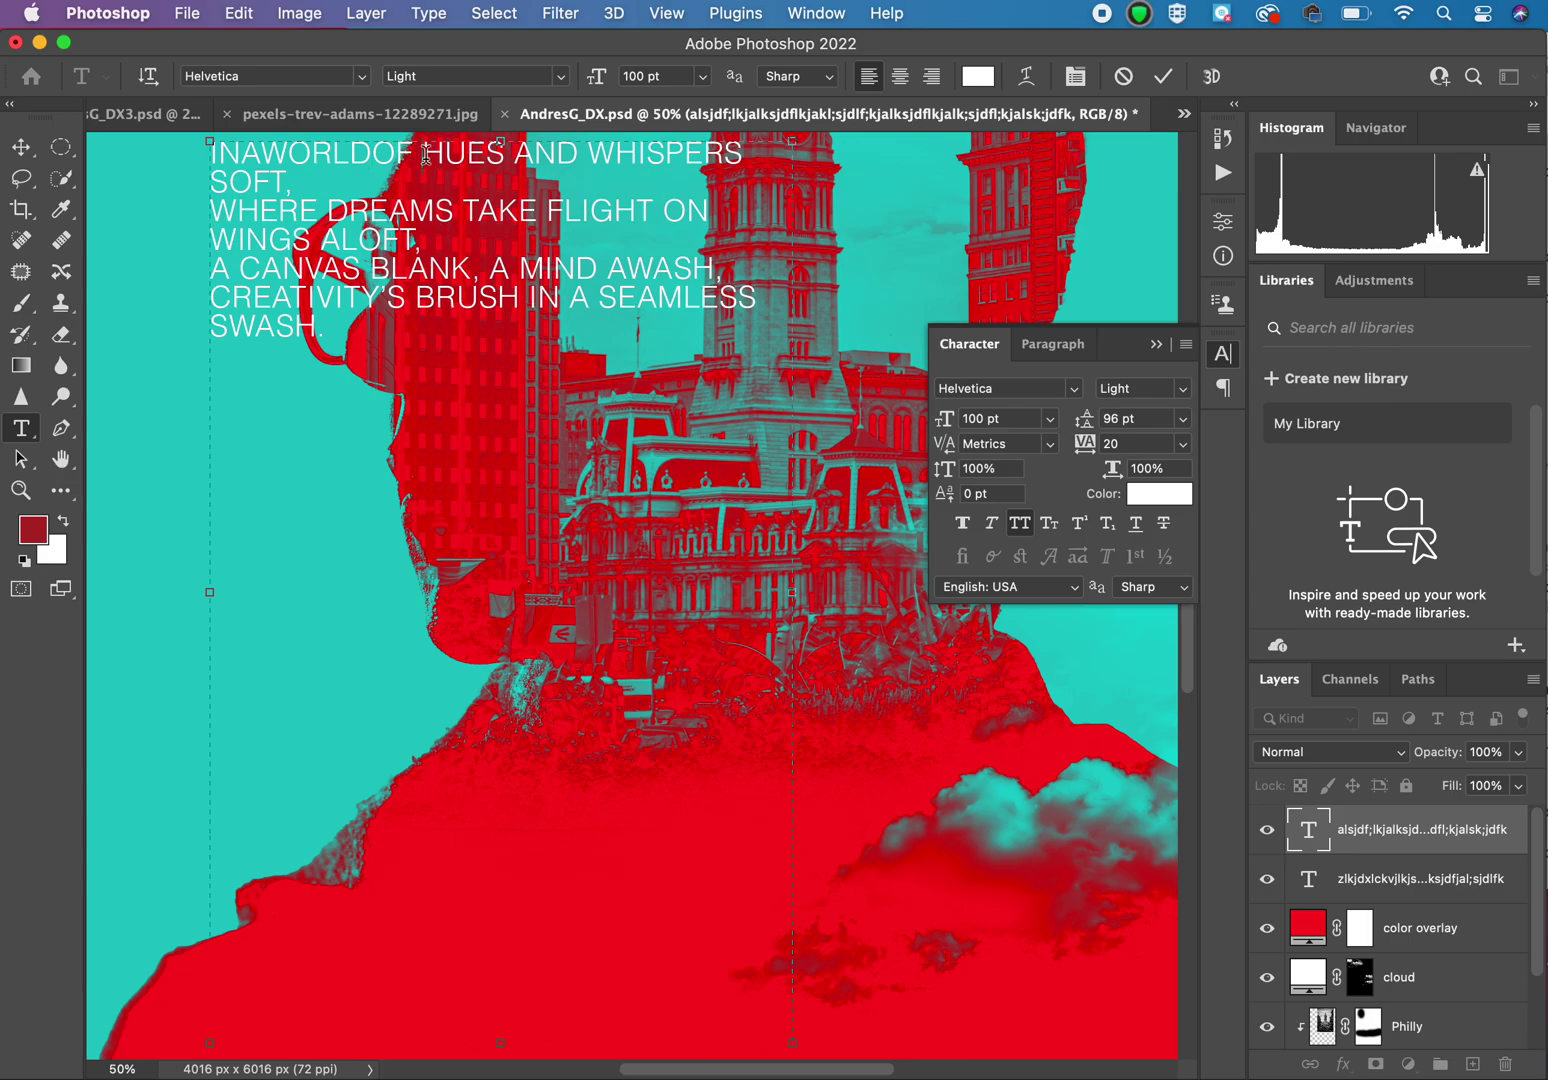
left_click(426, 155)
key("BackSpace")
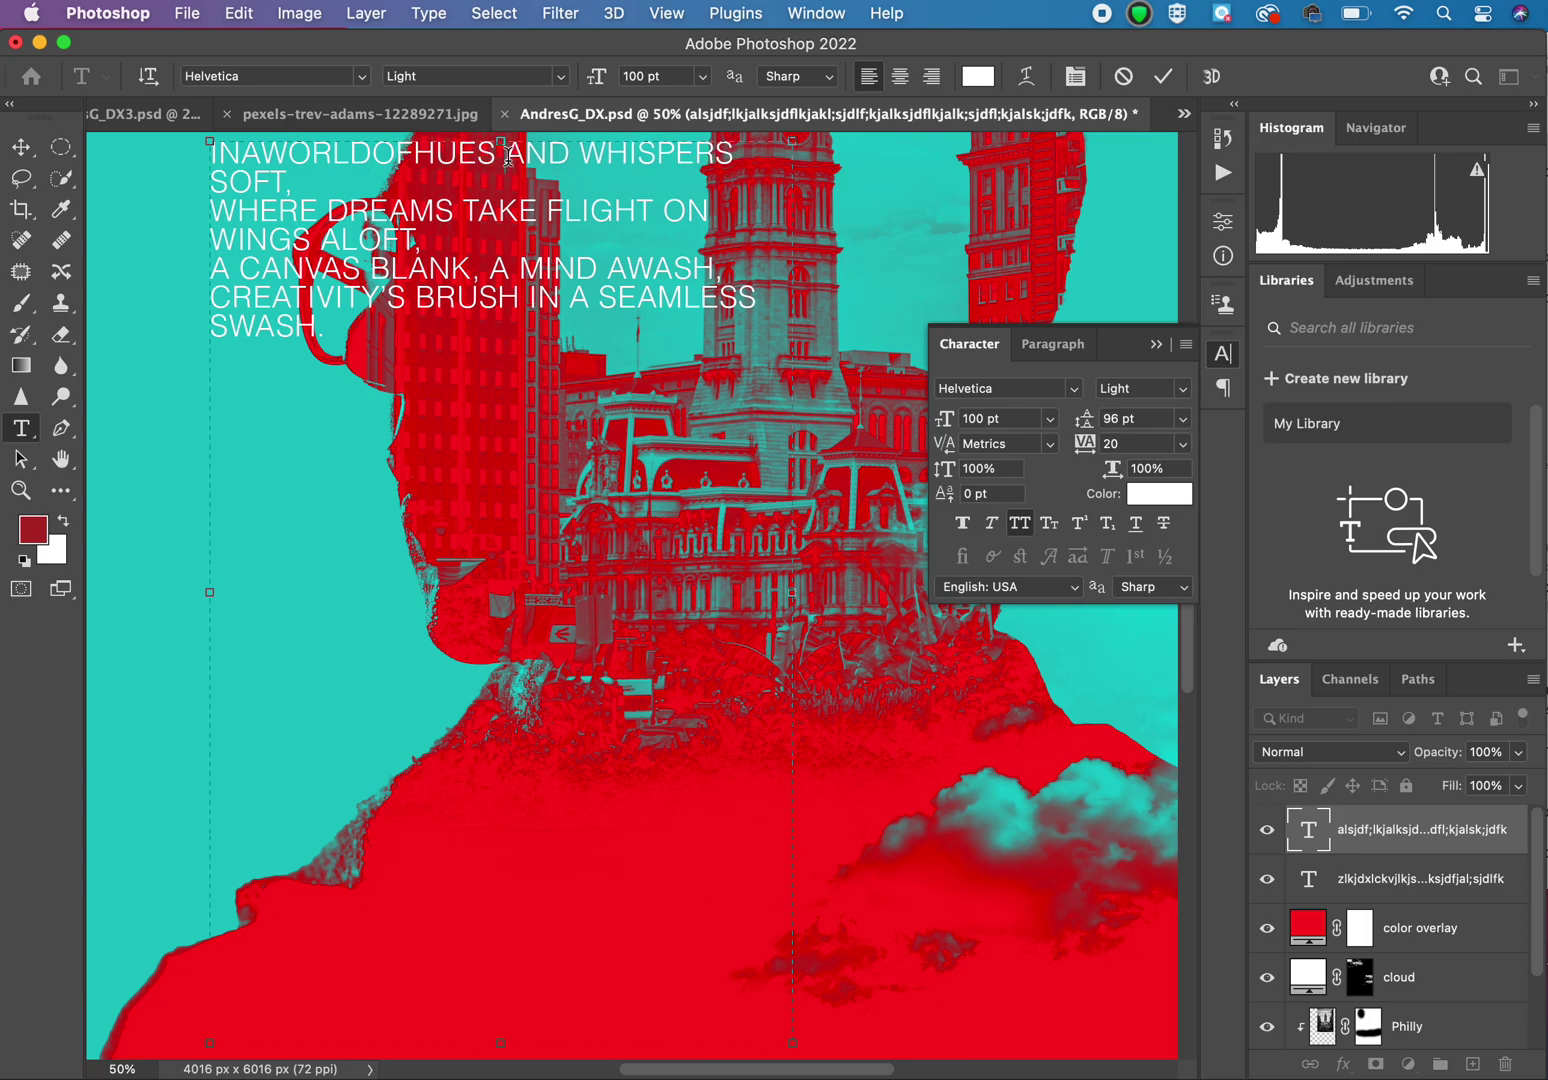
left_click(508, 155)
key("BackSpace")
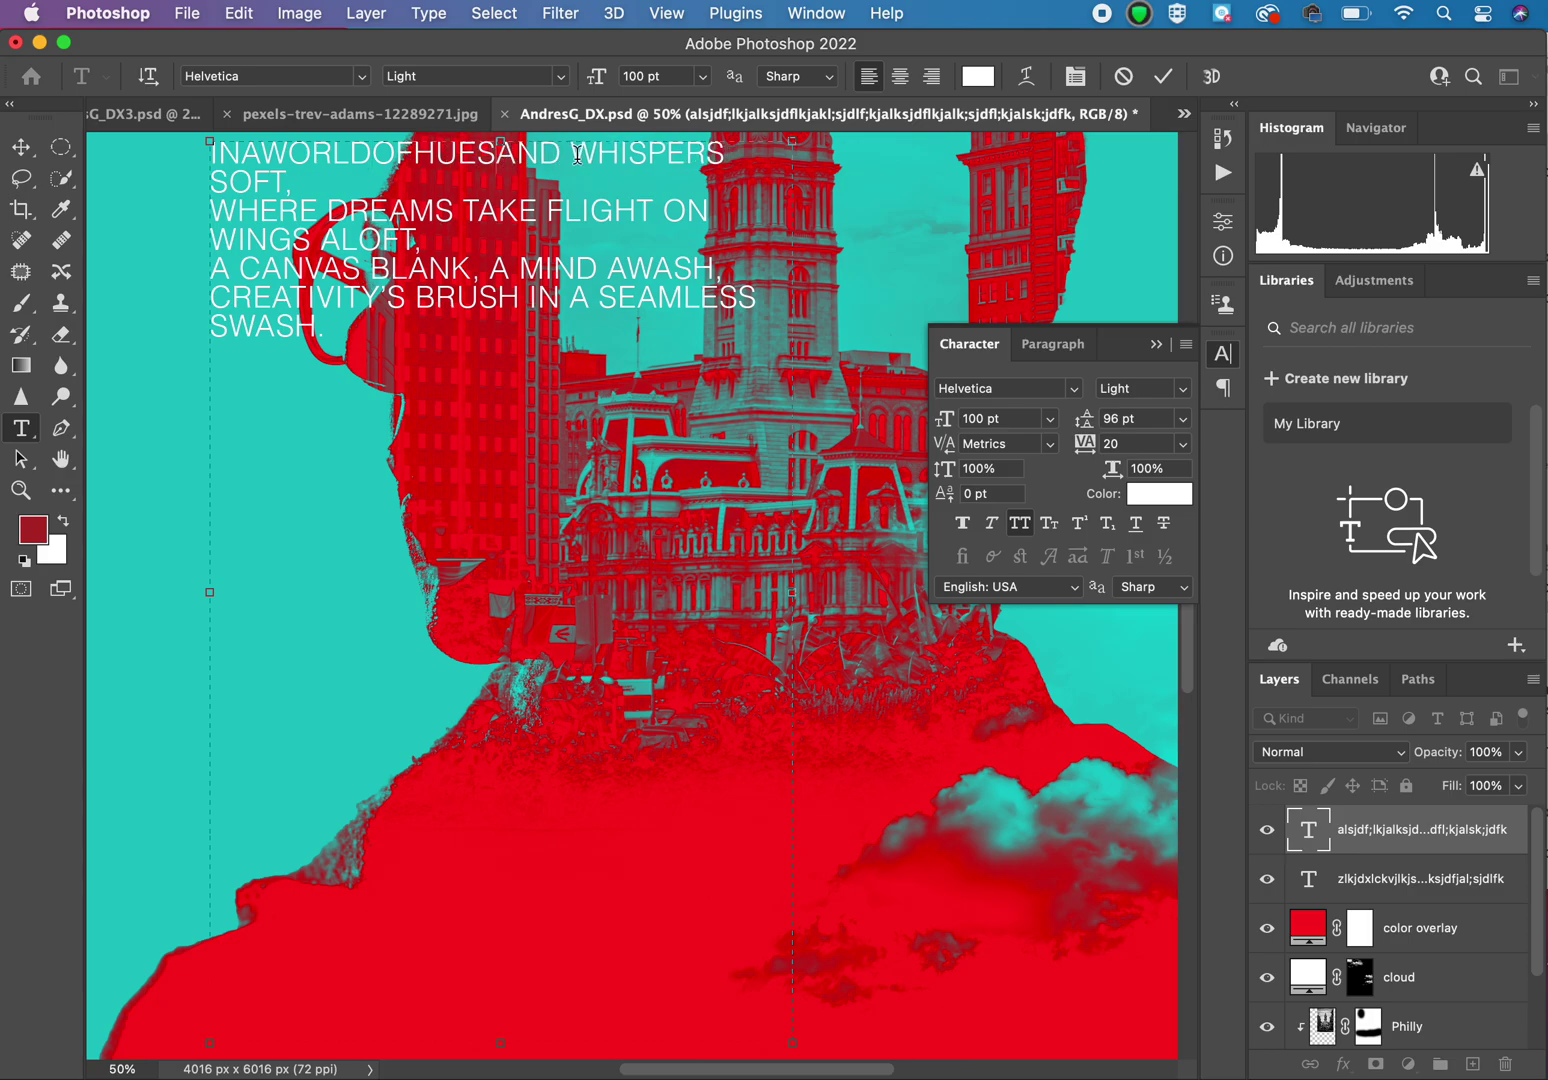
left_click(577, 154)
key("BackSpace")
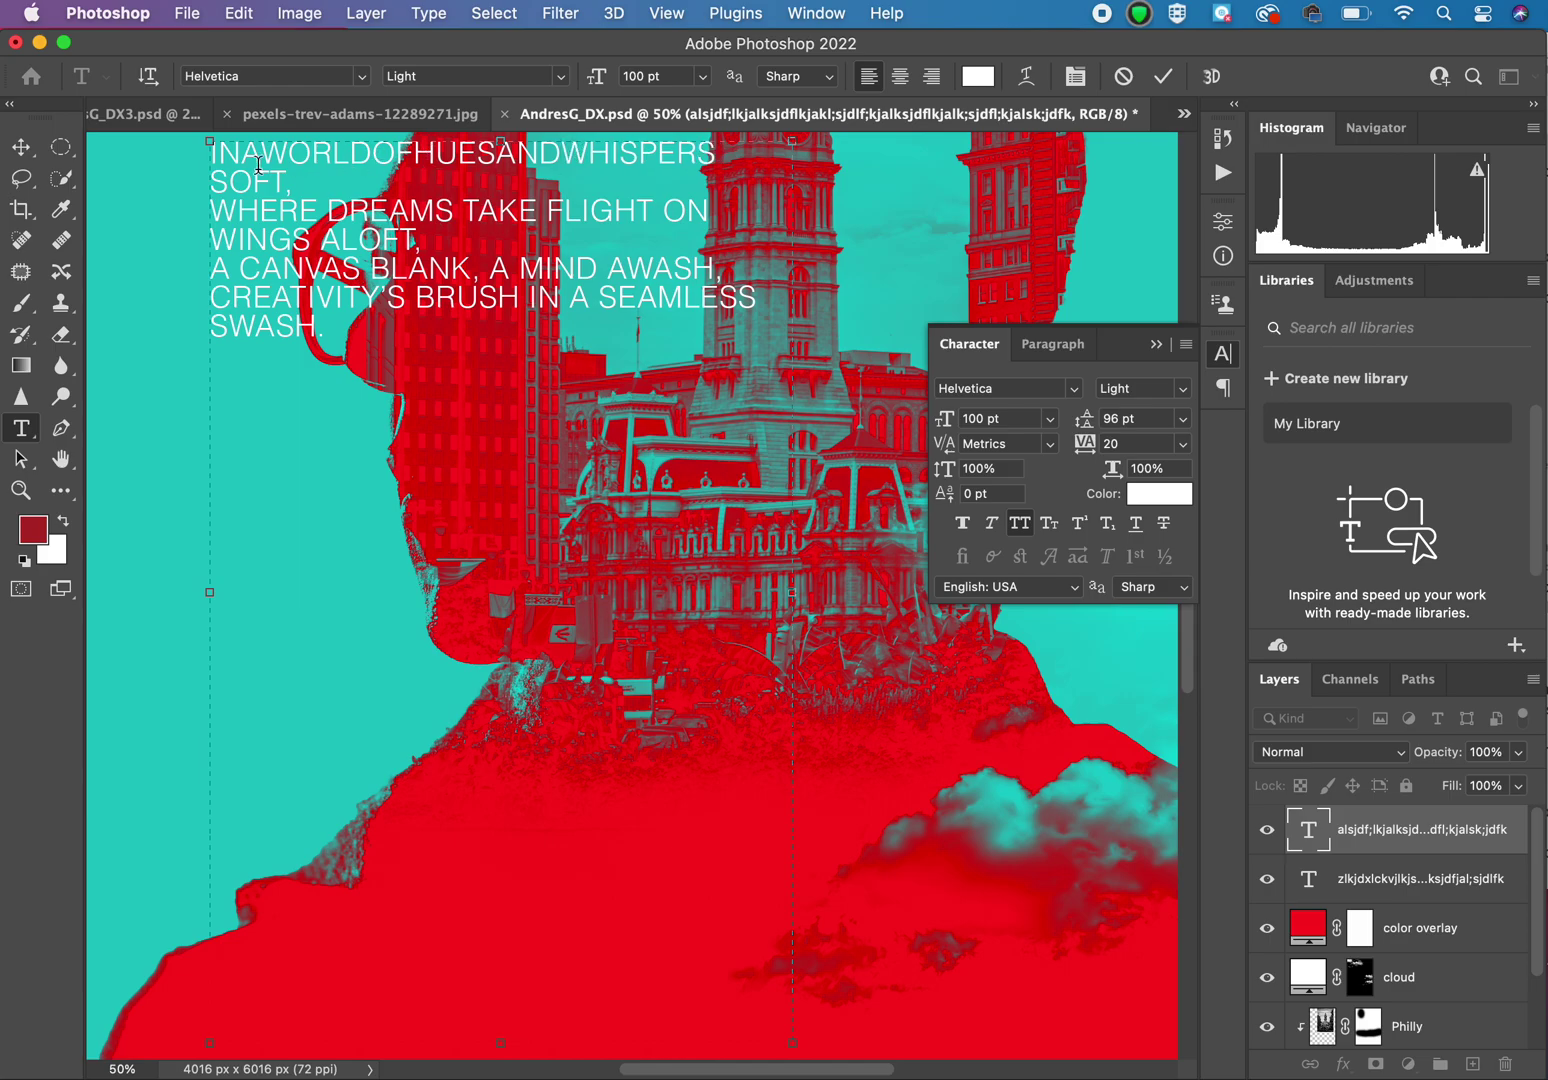
Step: Join SOFT onto the first line, drop its comma, and close up DREAMS TAKE FLIGHT ON WINGS ALOFT
left_click(214, 175)
key("BackSpace")
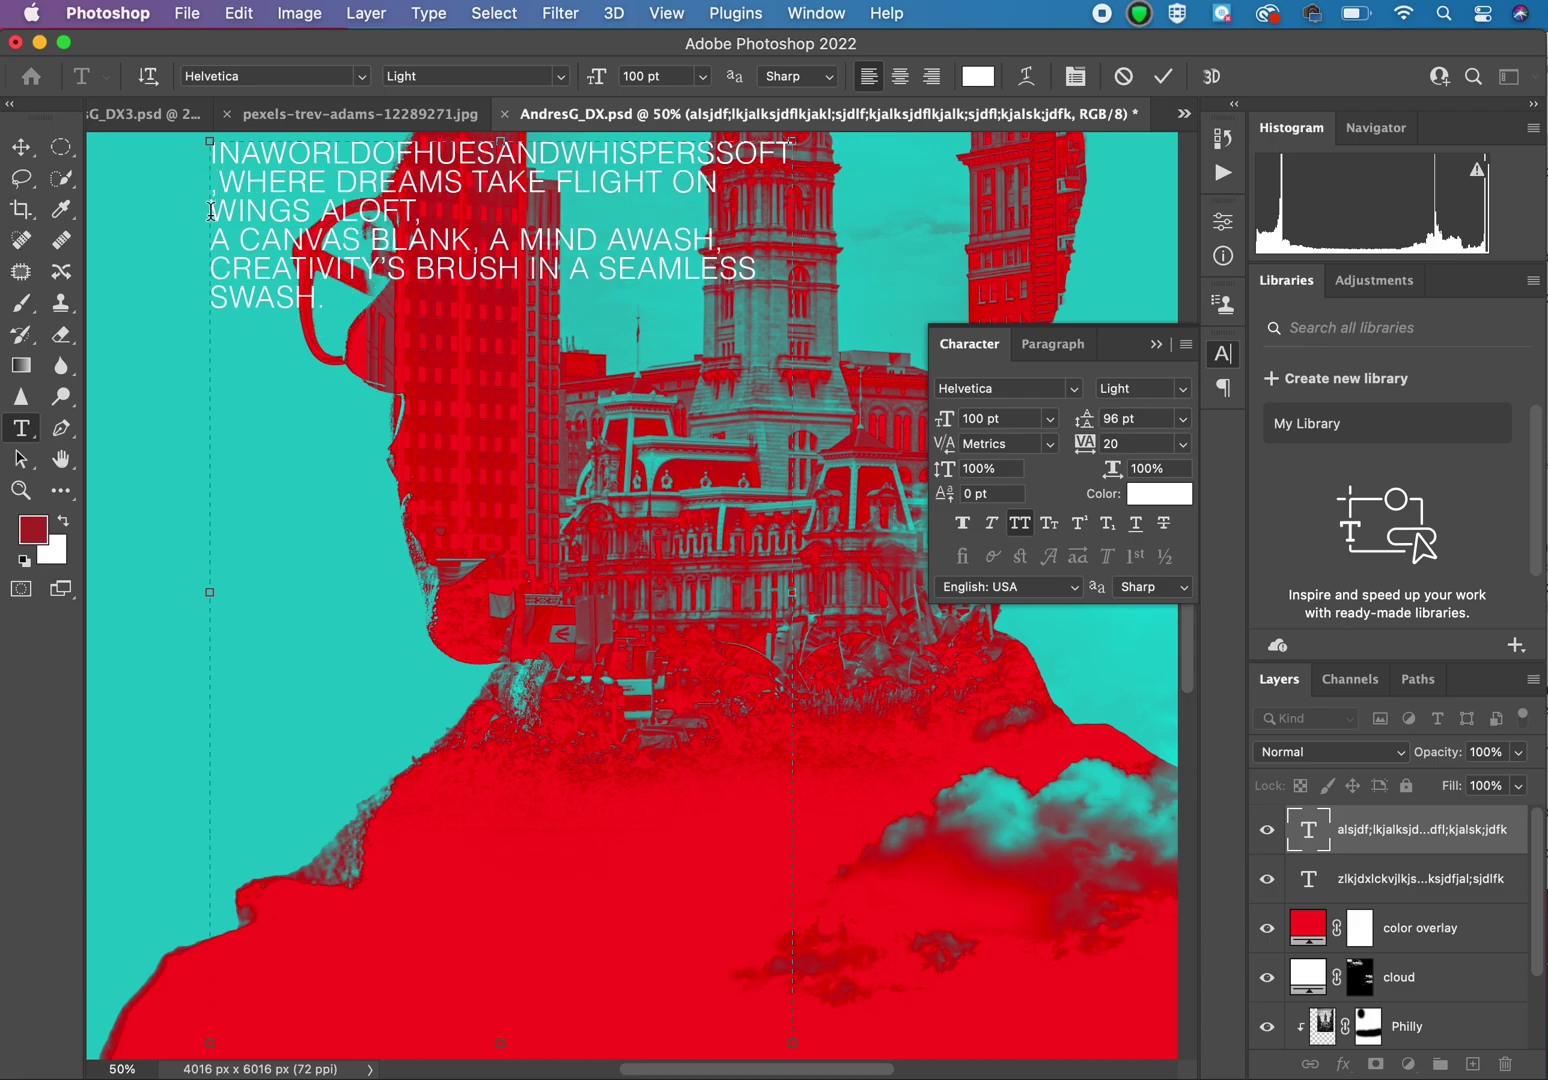
key("BackSpace")
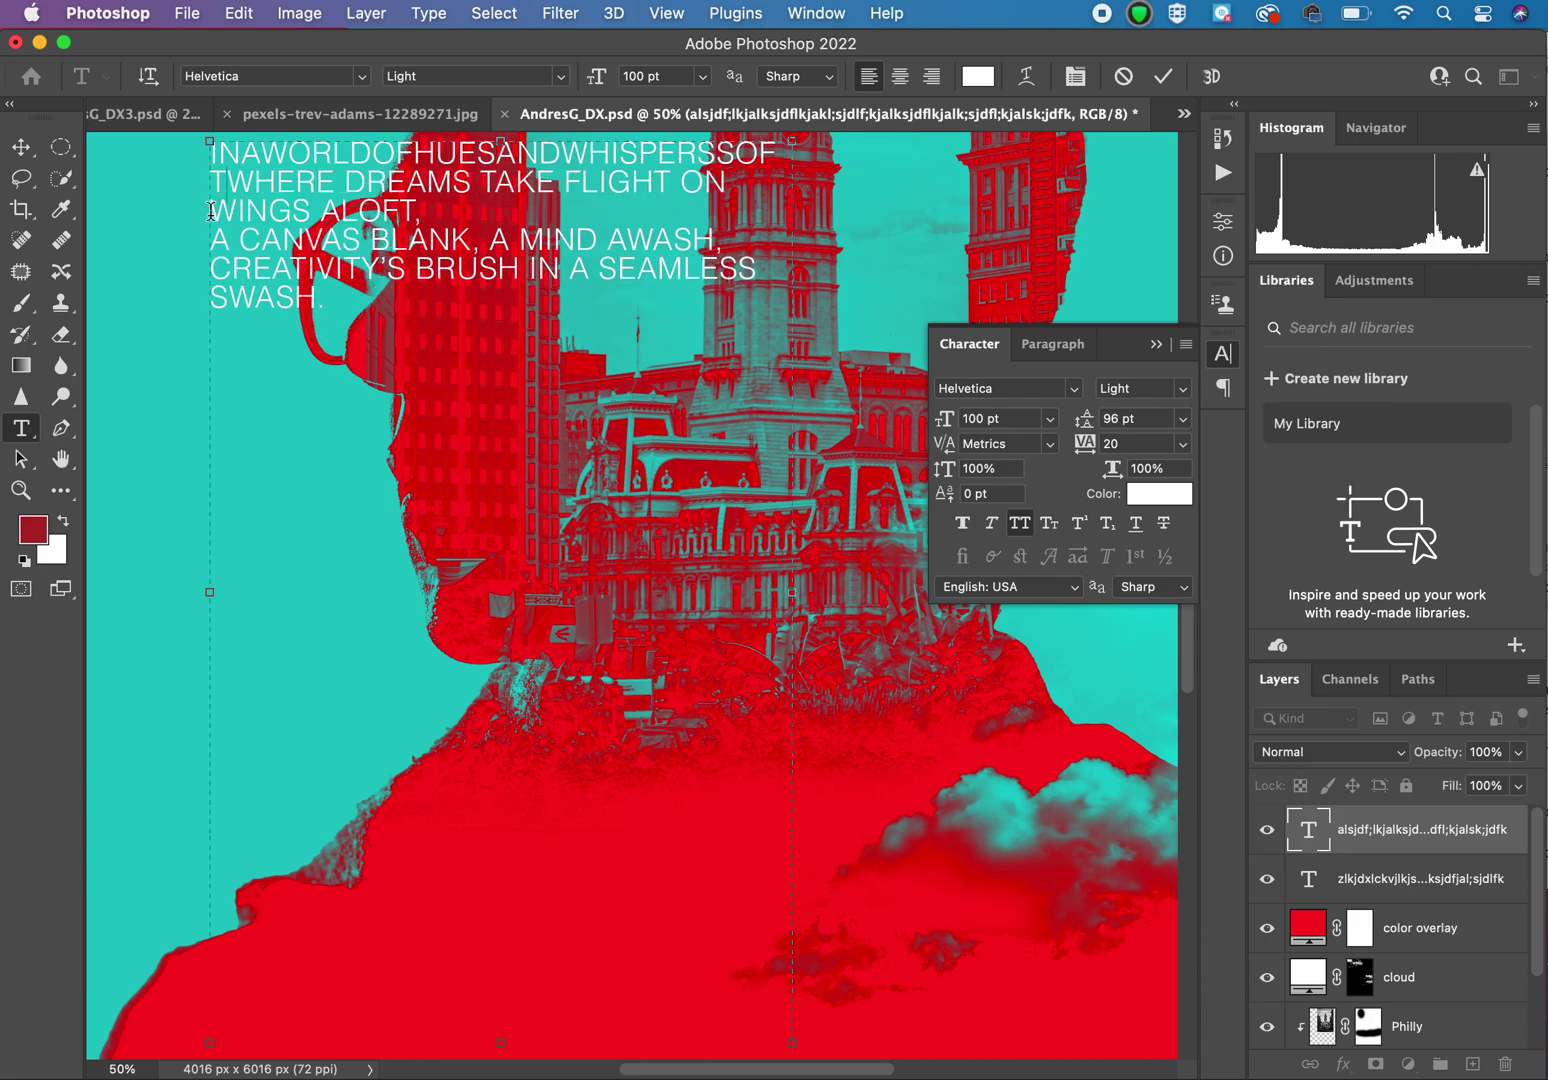
left_click(346, 181)
key("BackSpace")
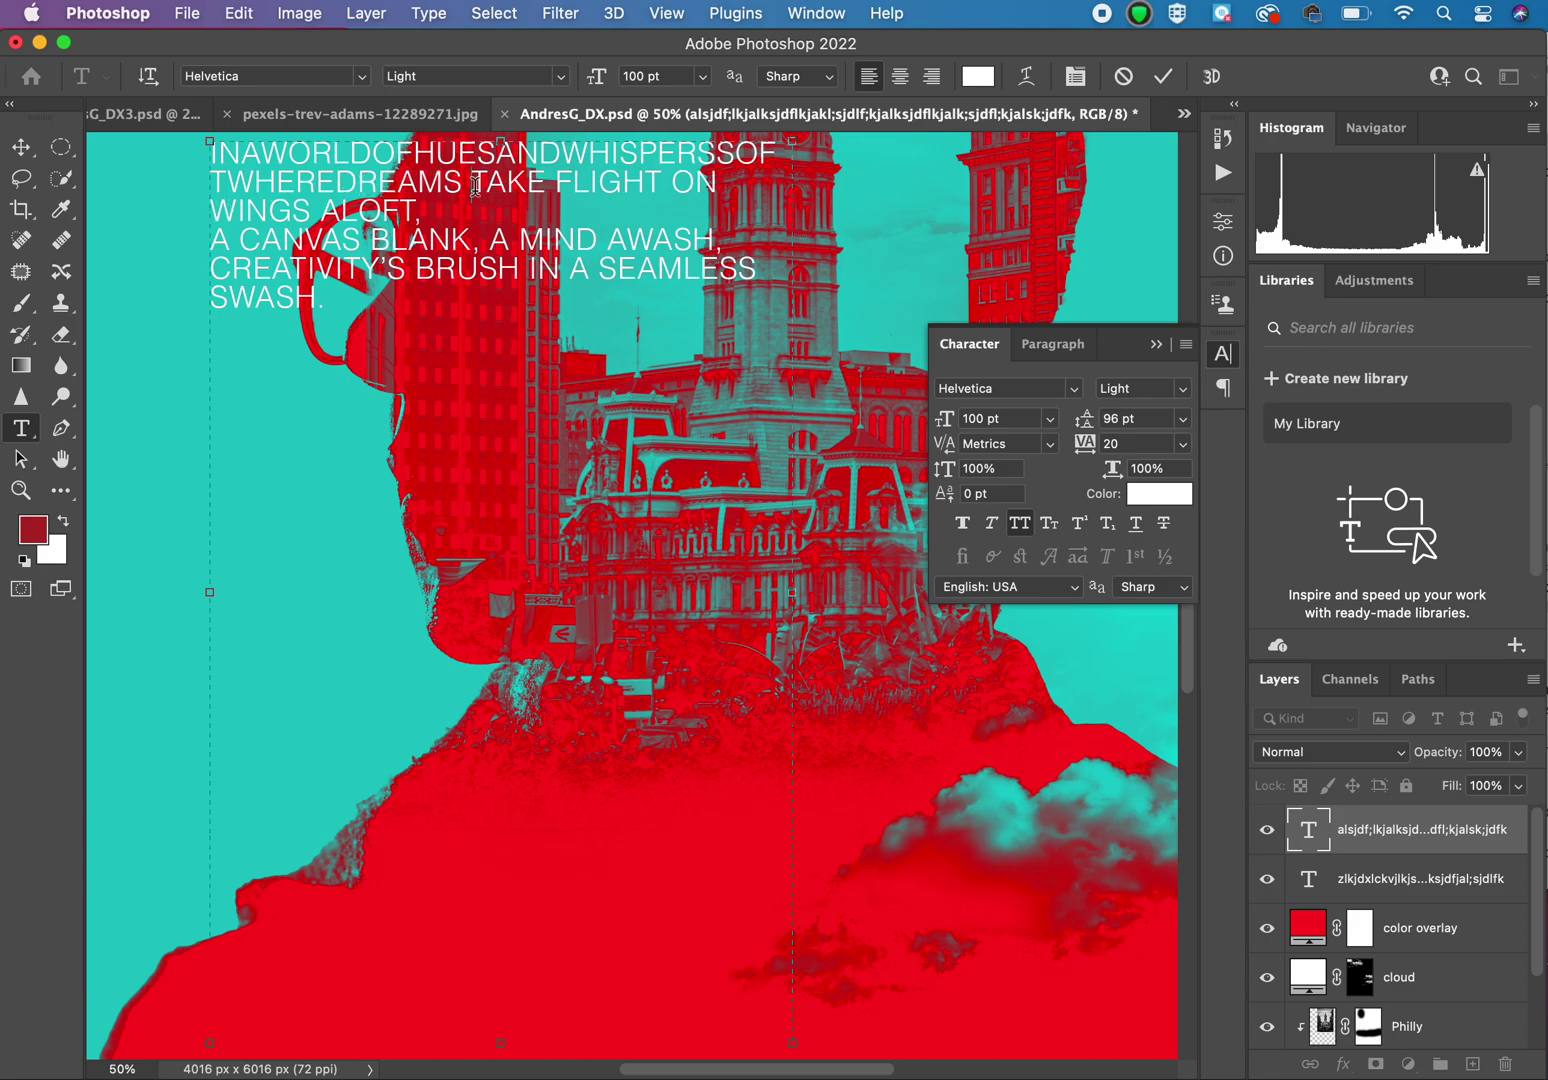
left_click(475, 186)
key("BackSpace")
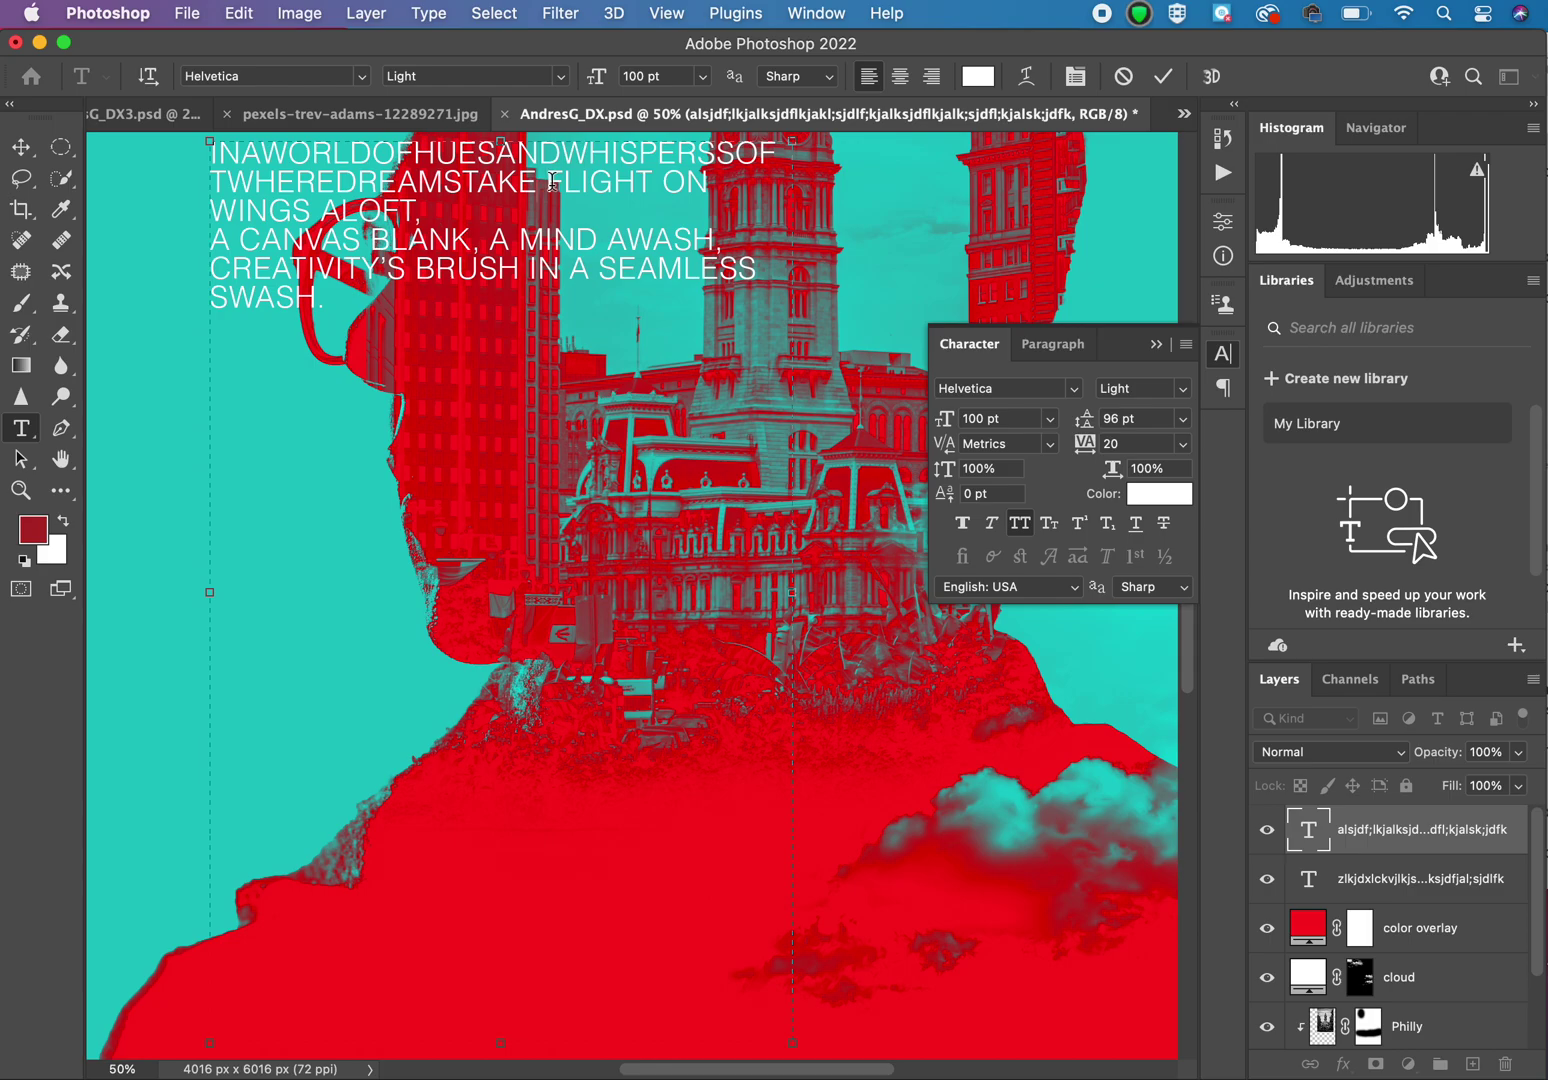
left_click(552, 181)
key("BackSpace")
left_click(656, 178)
key("BackSpace")
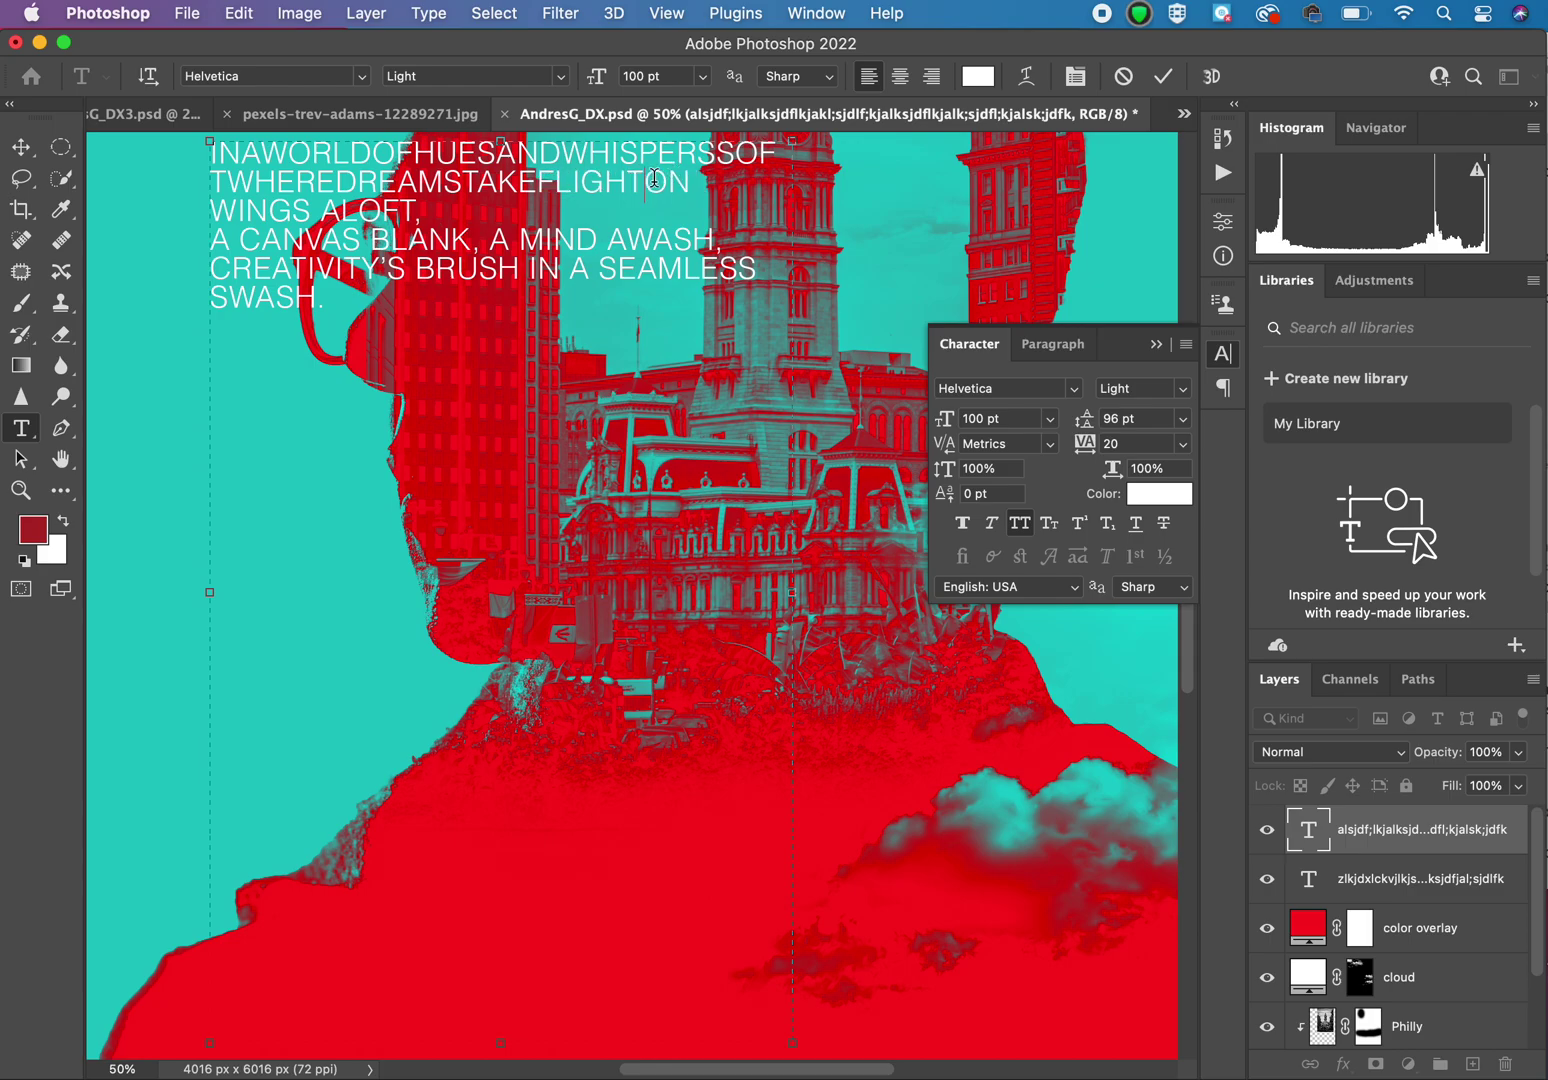
left_click(319, 213)
key("BackSpace")
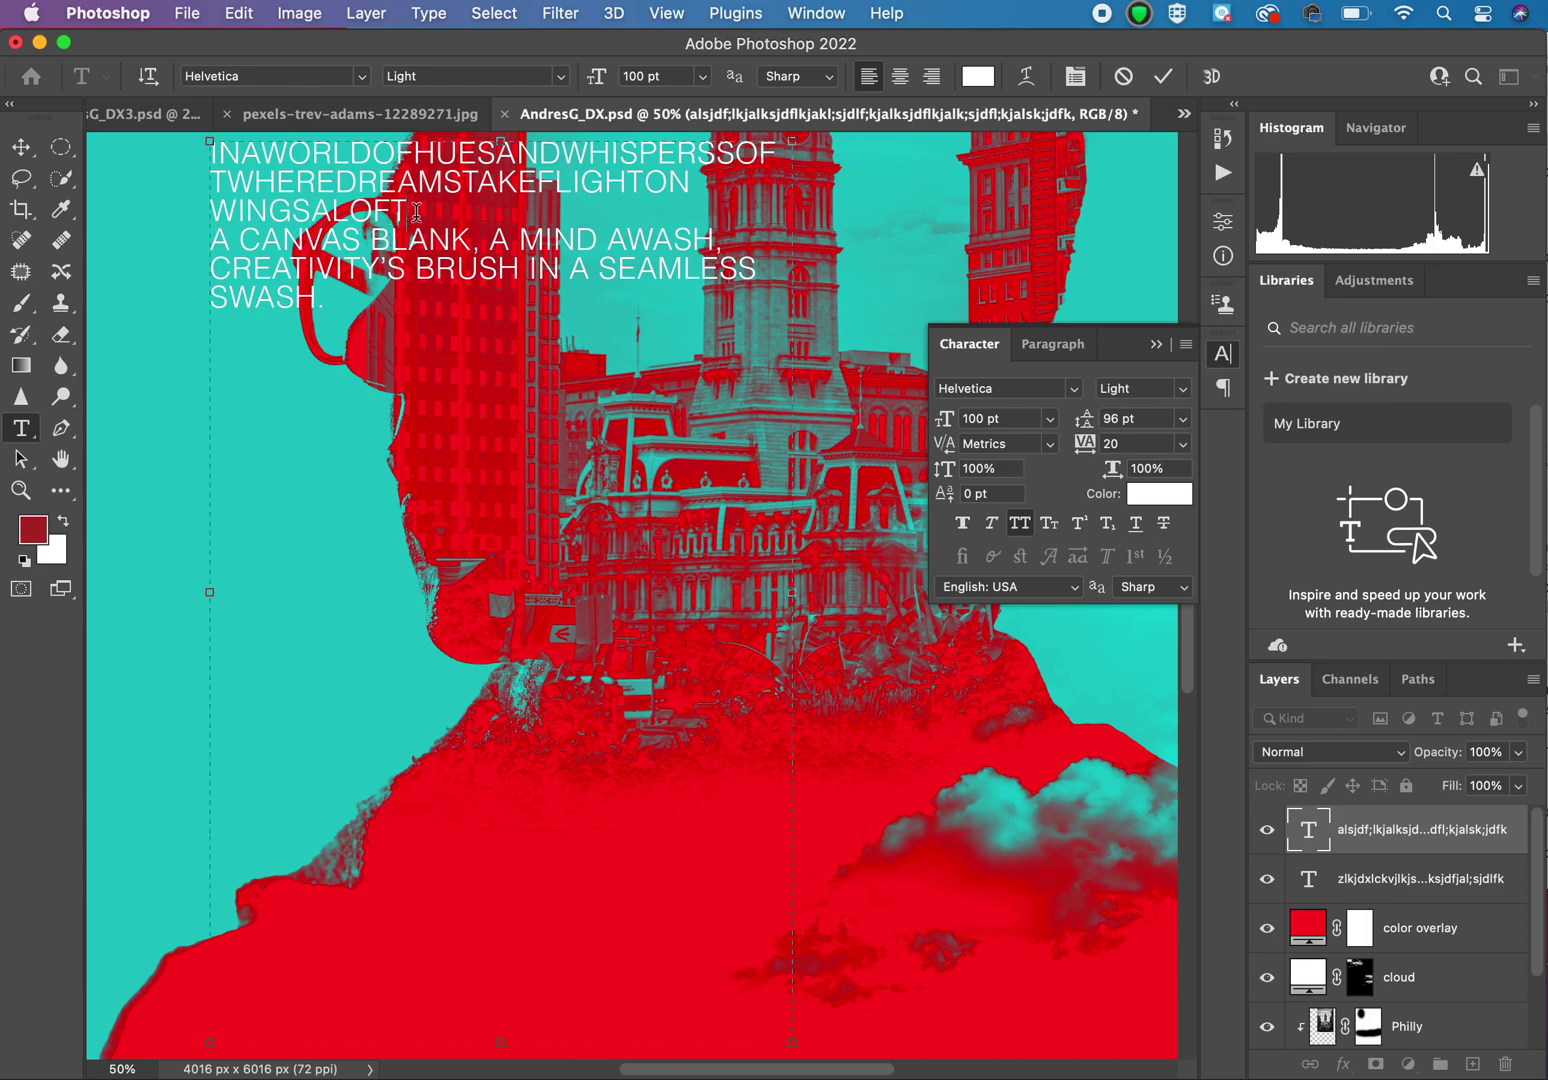
Step: Remove the remaining line breaks, commas, apostrophe and spaces through BRUSH IN SWASH, then select all
left_click(416, 212)
key("BackSpace")
key("Delete")
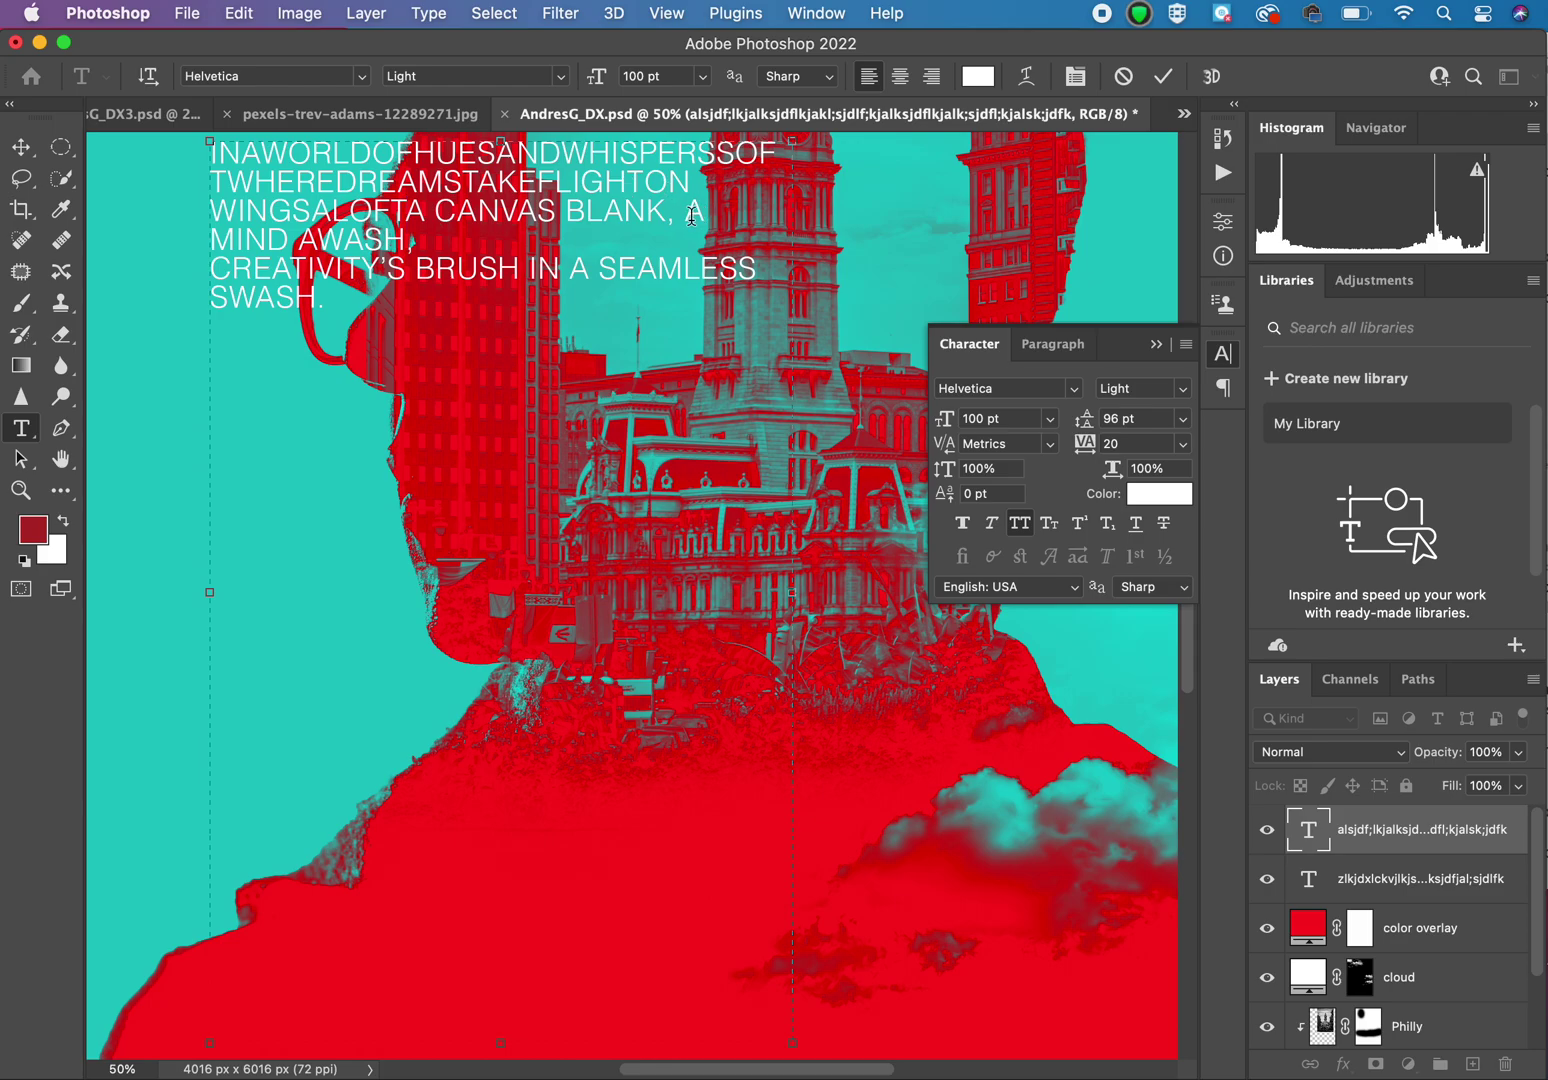
left_click(687, 216)
key("BackSpace")
key("BackSpace")
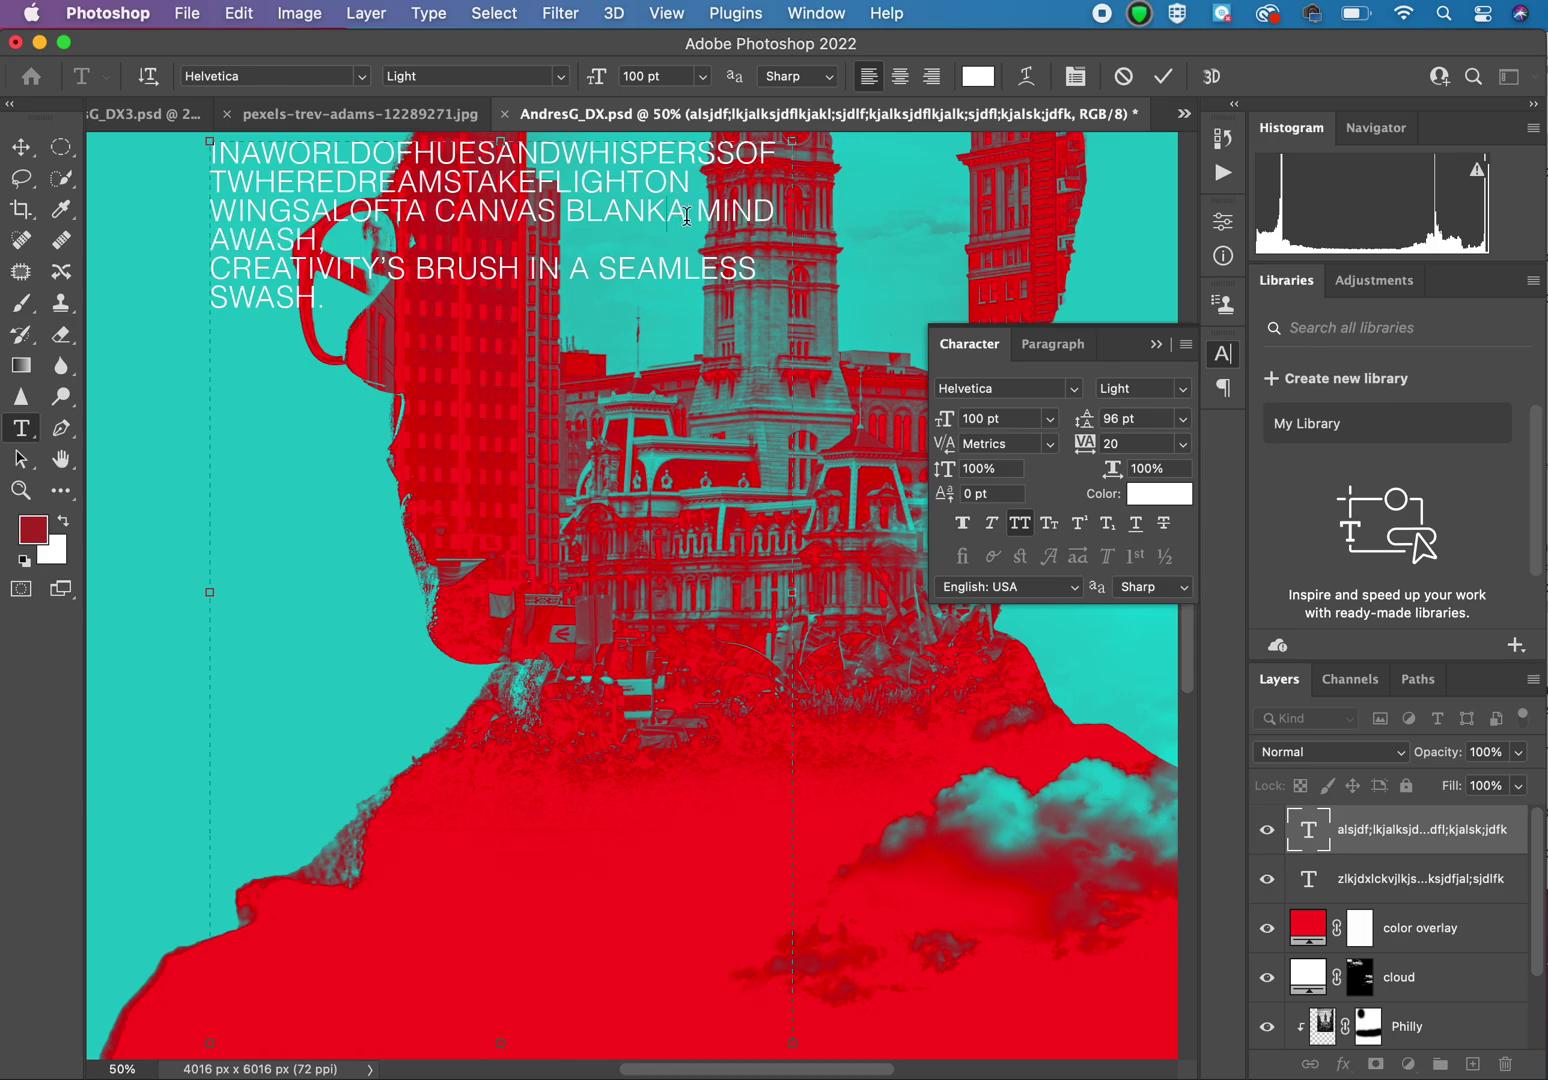
key("Delete")
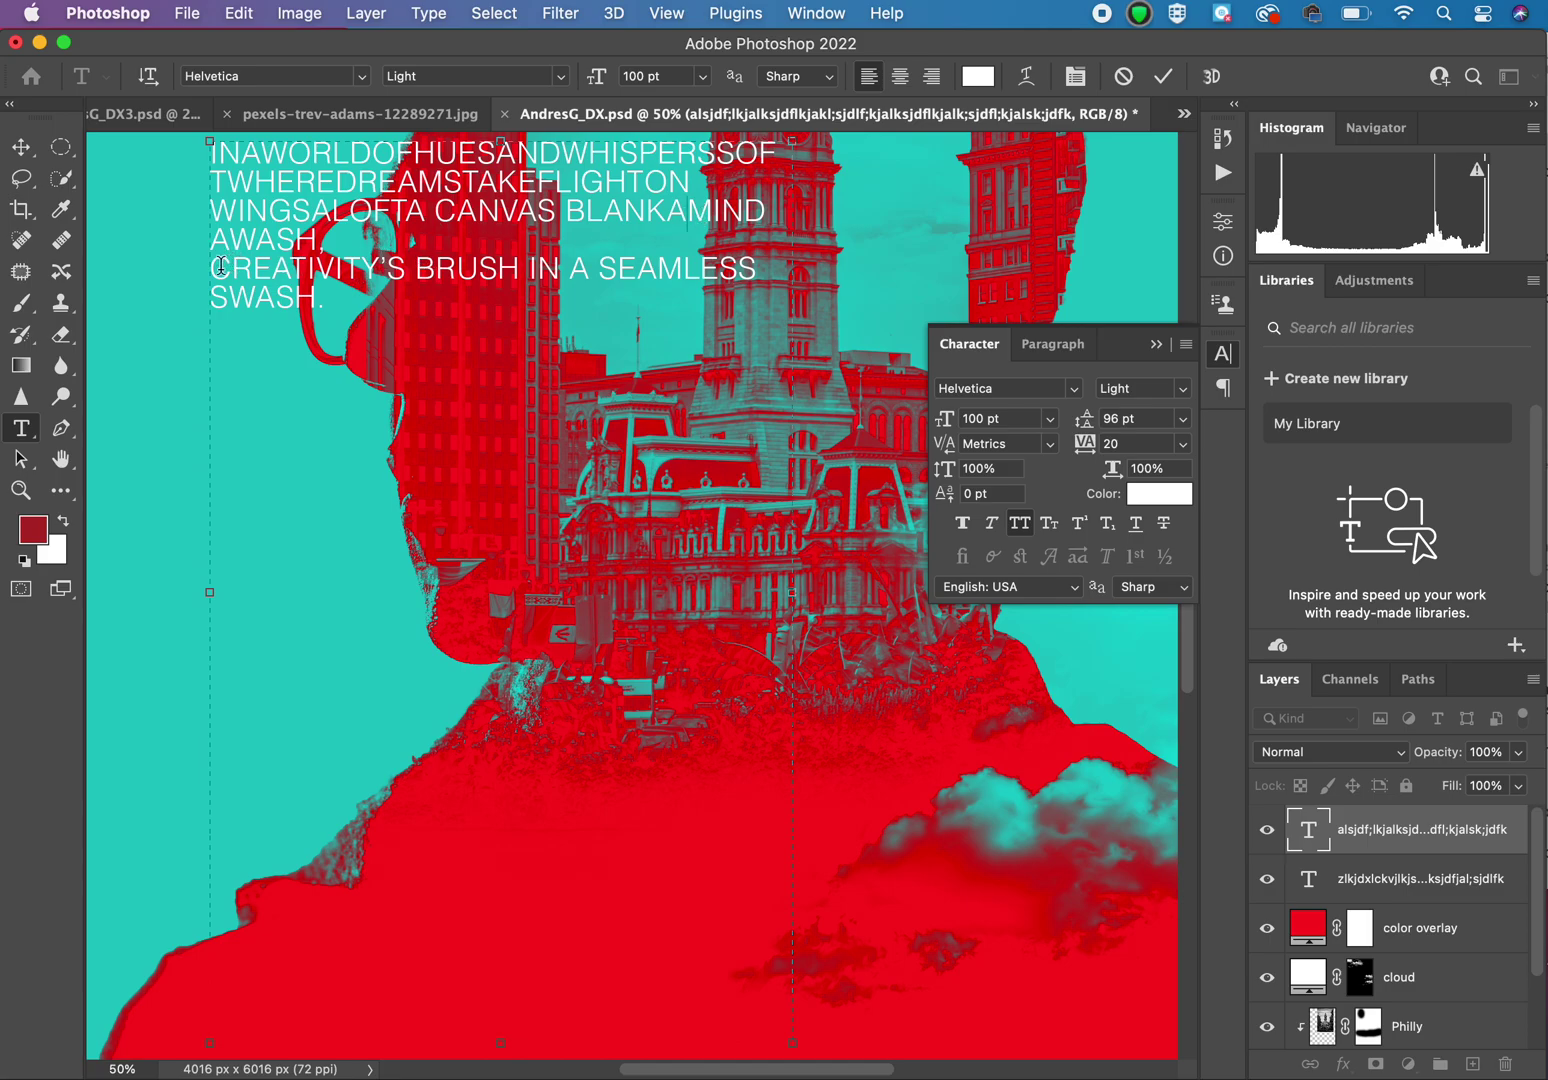
left_click(220, 266)
key("BackSpace")
key("BackSpace")
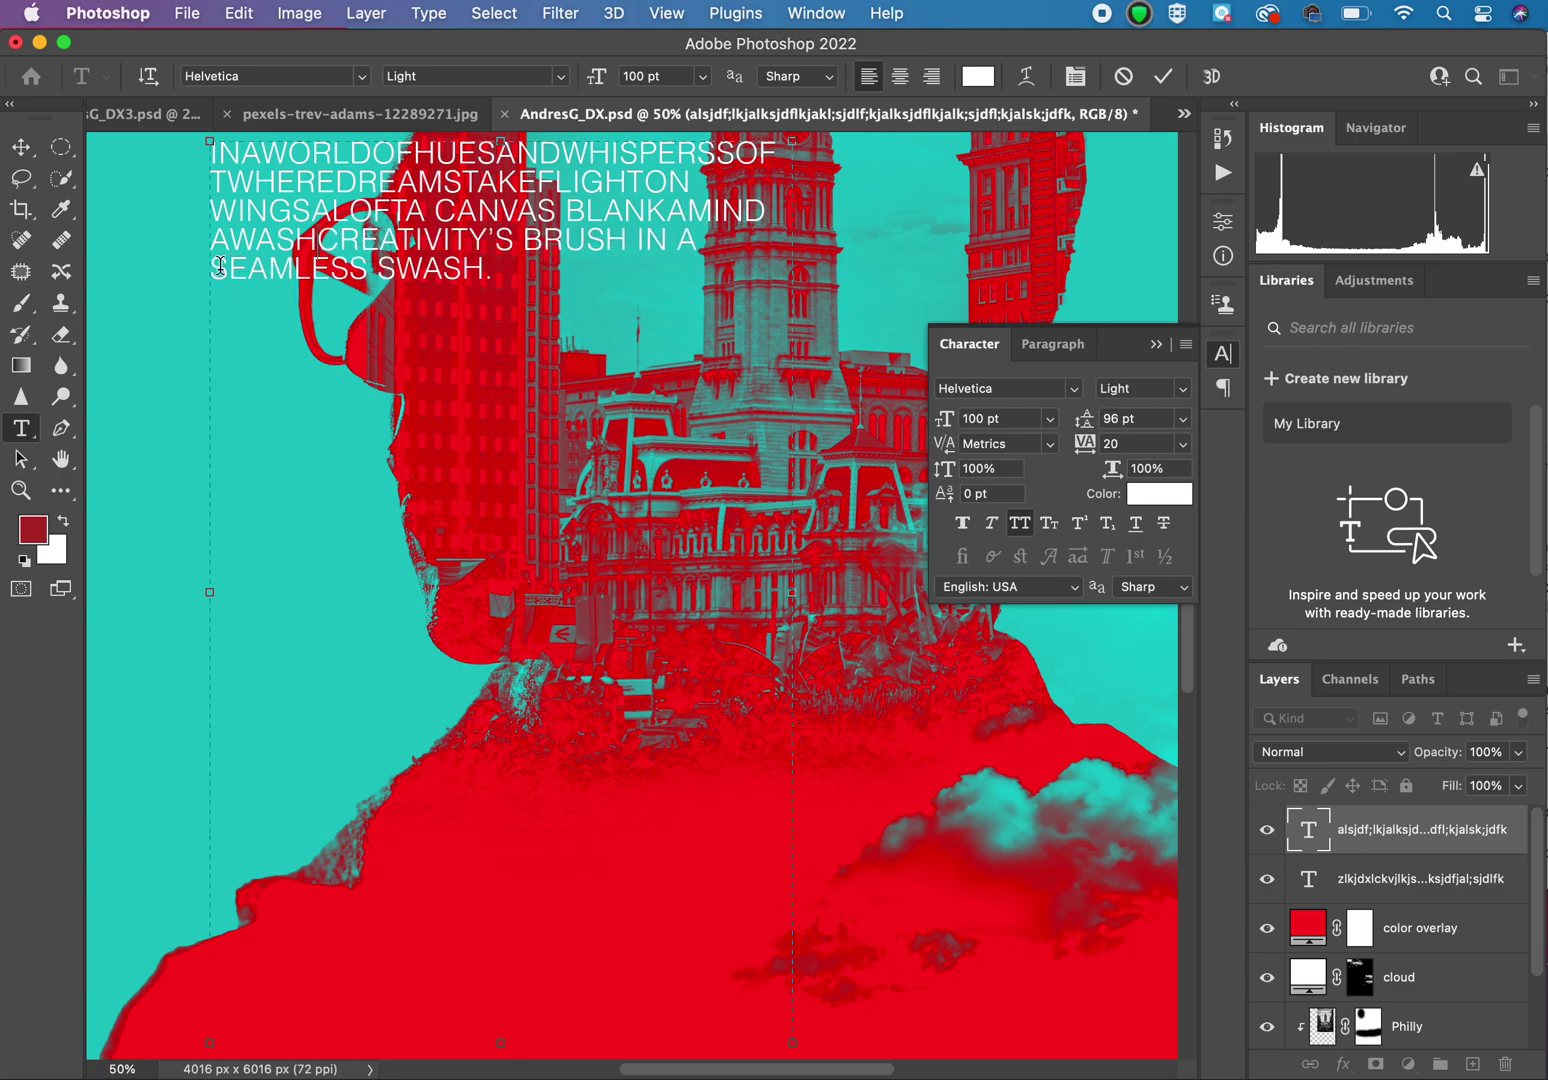
left_click(493, 240)
key("BackSpace")
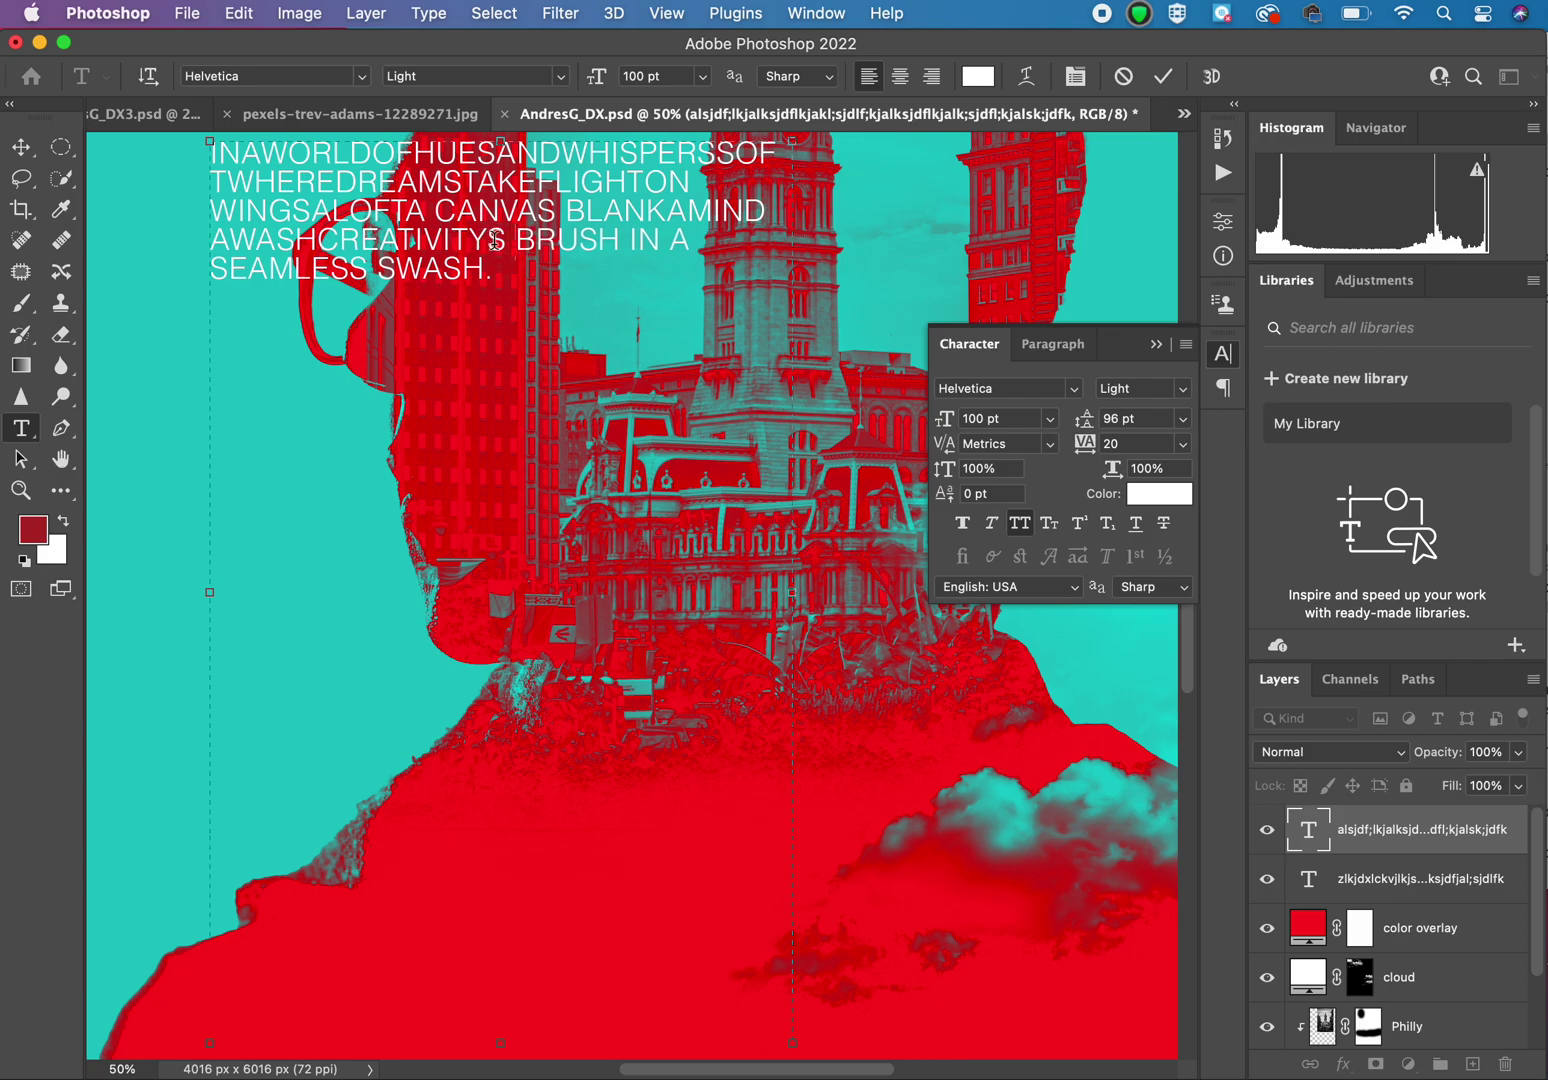
key("Delete")
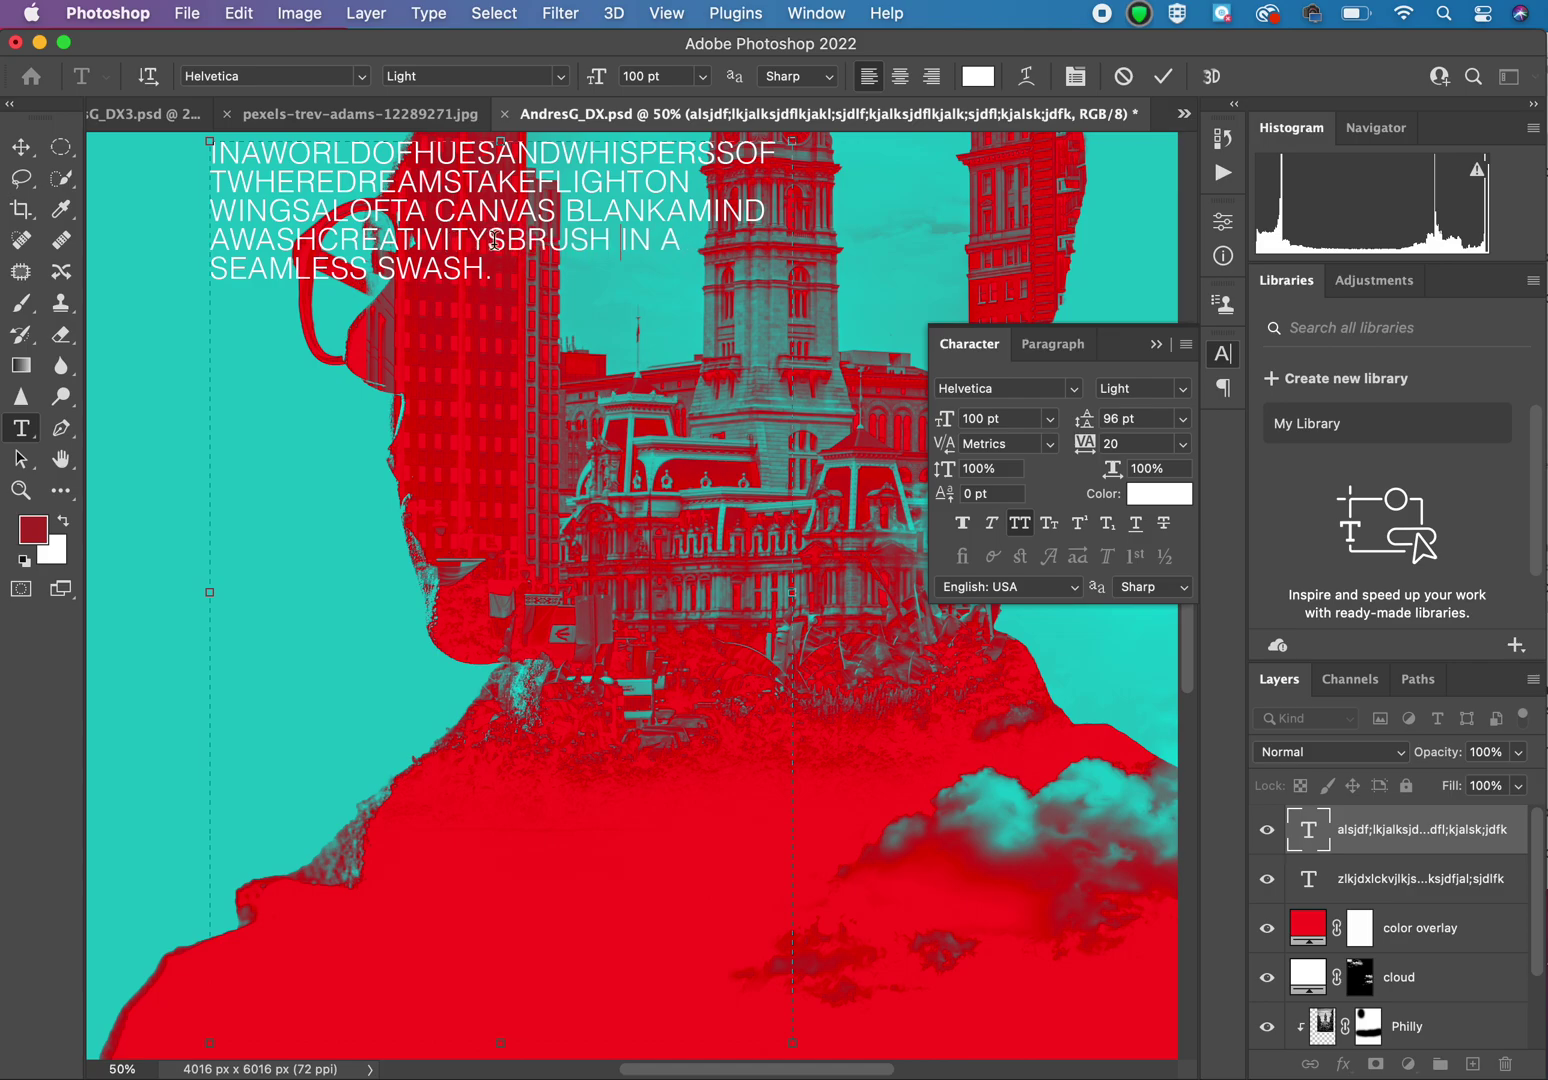
key("Delete")
key("Delete")
key("Delete")
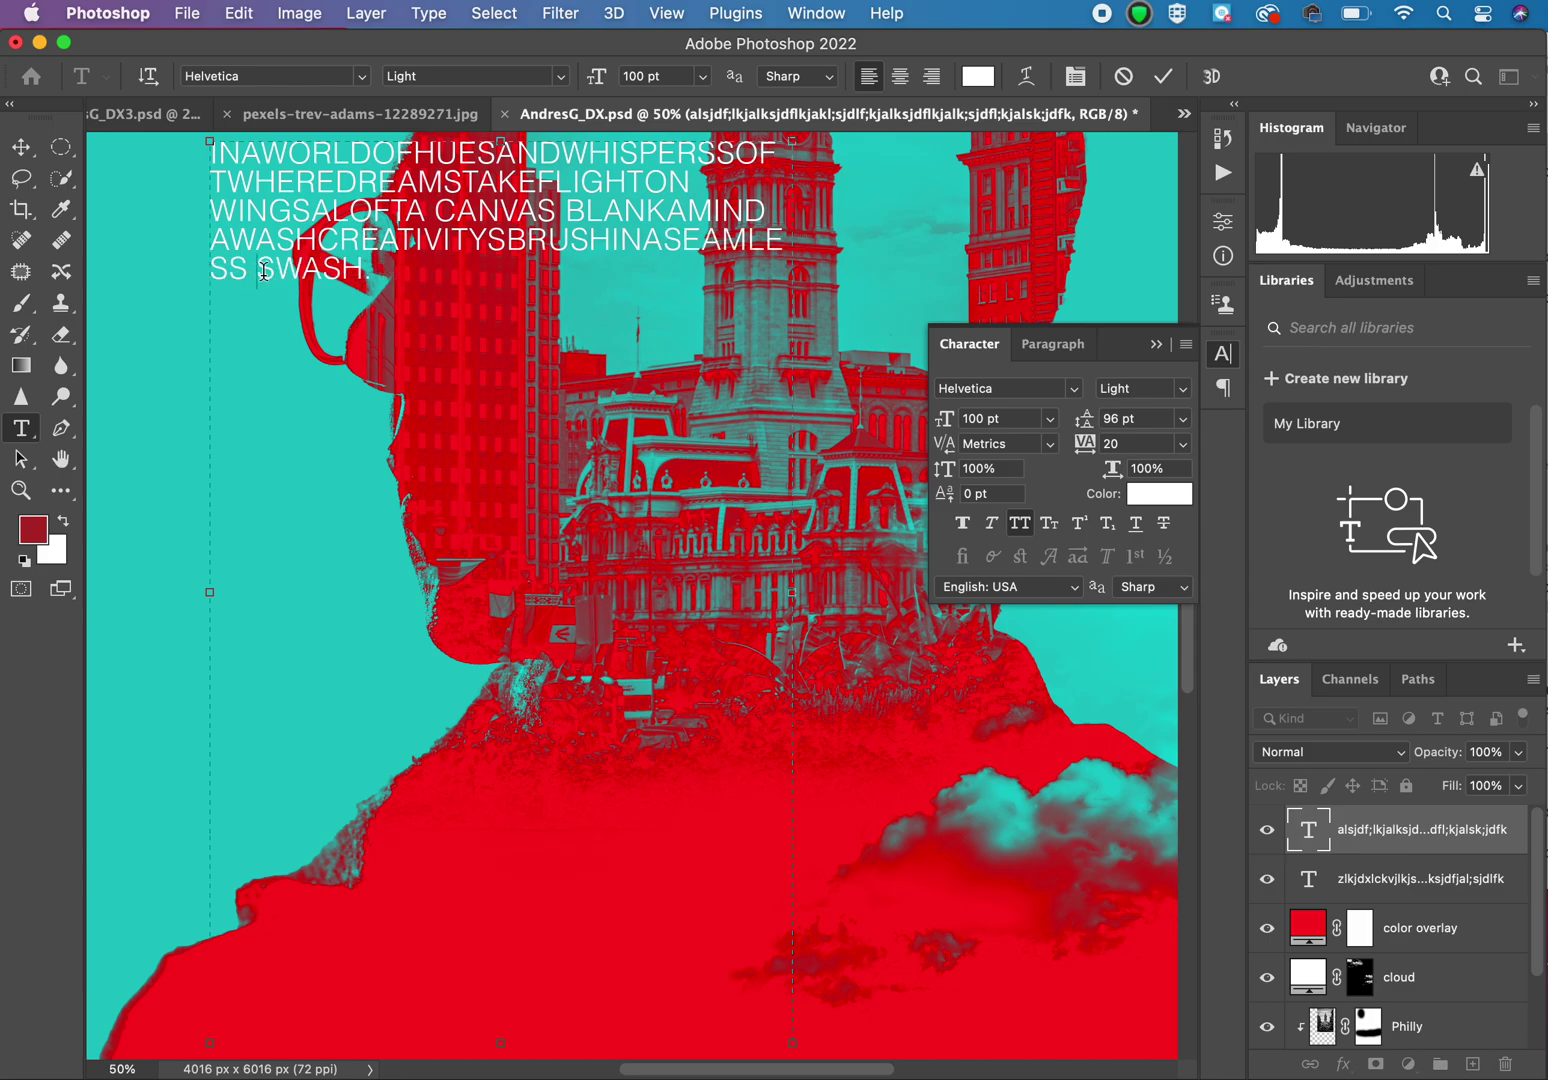
key("BackSpace")
key("super+a")
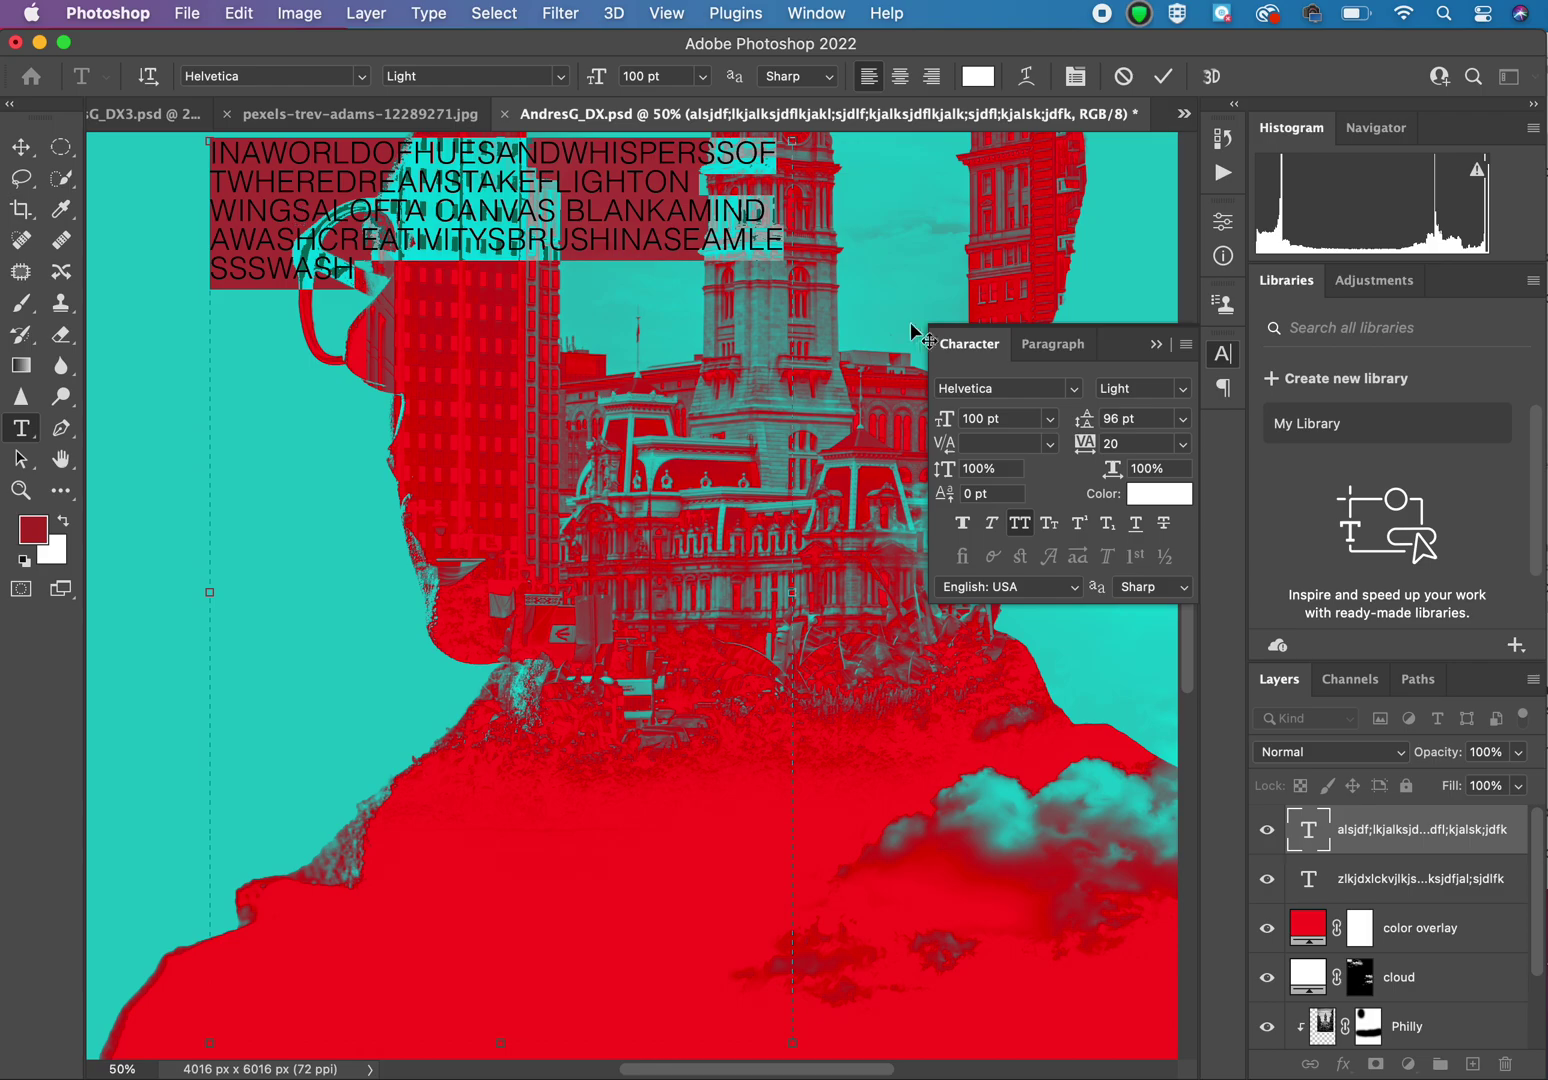
Step: Change the poem's font style from Helvetica Light to Bold
left_click(1181, 388)
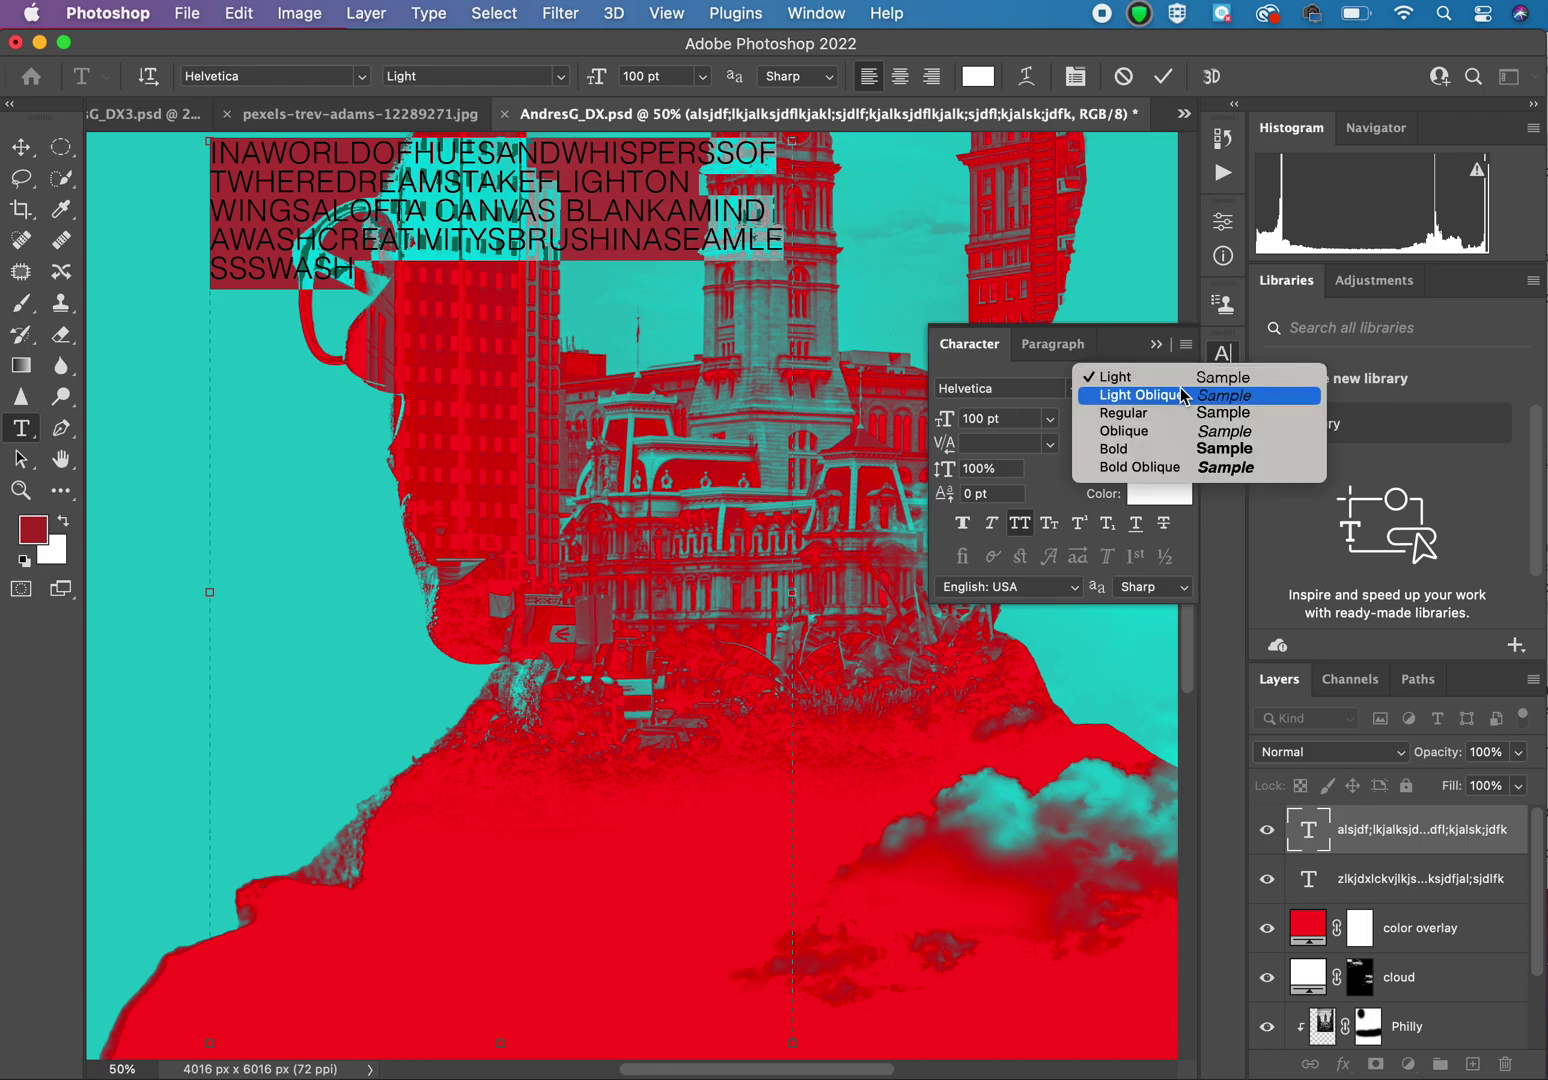
left_click(1182, 452)
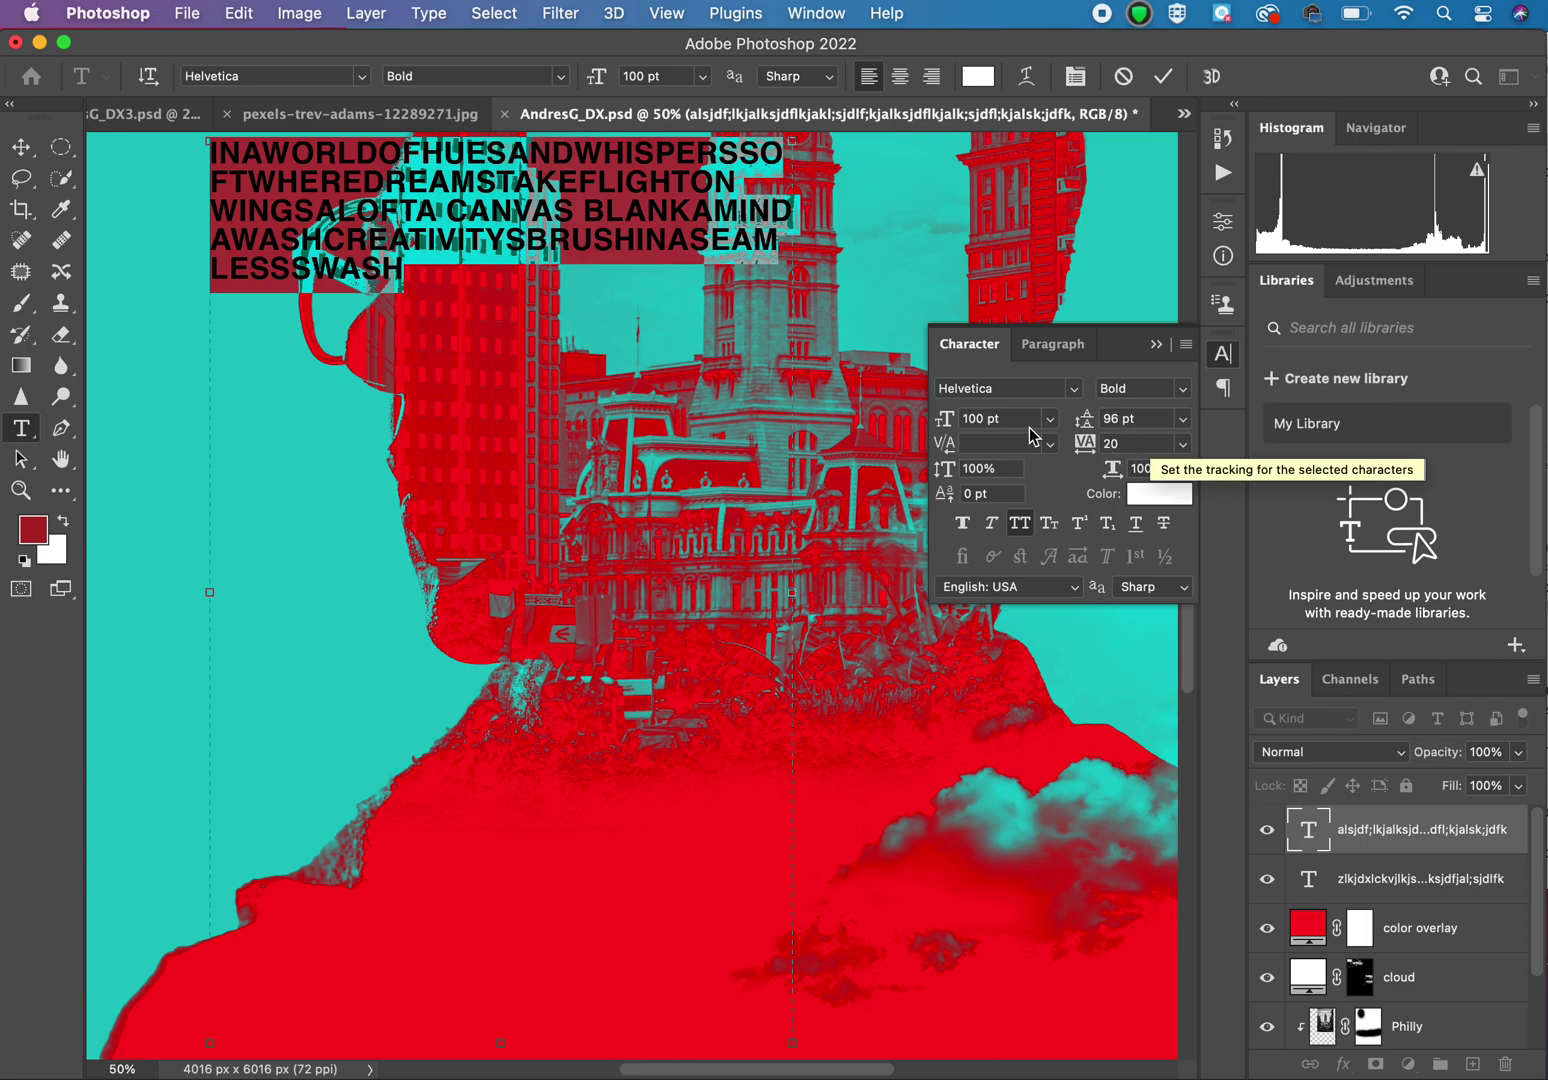
left_click(995, 420)
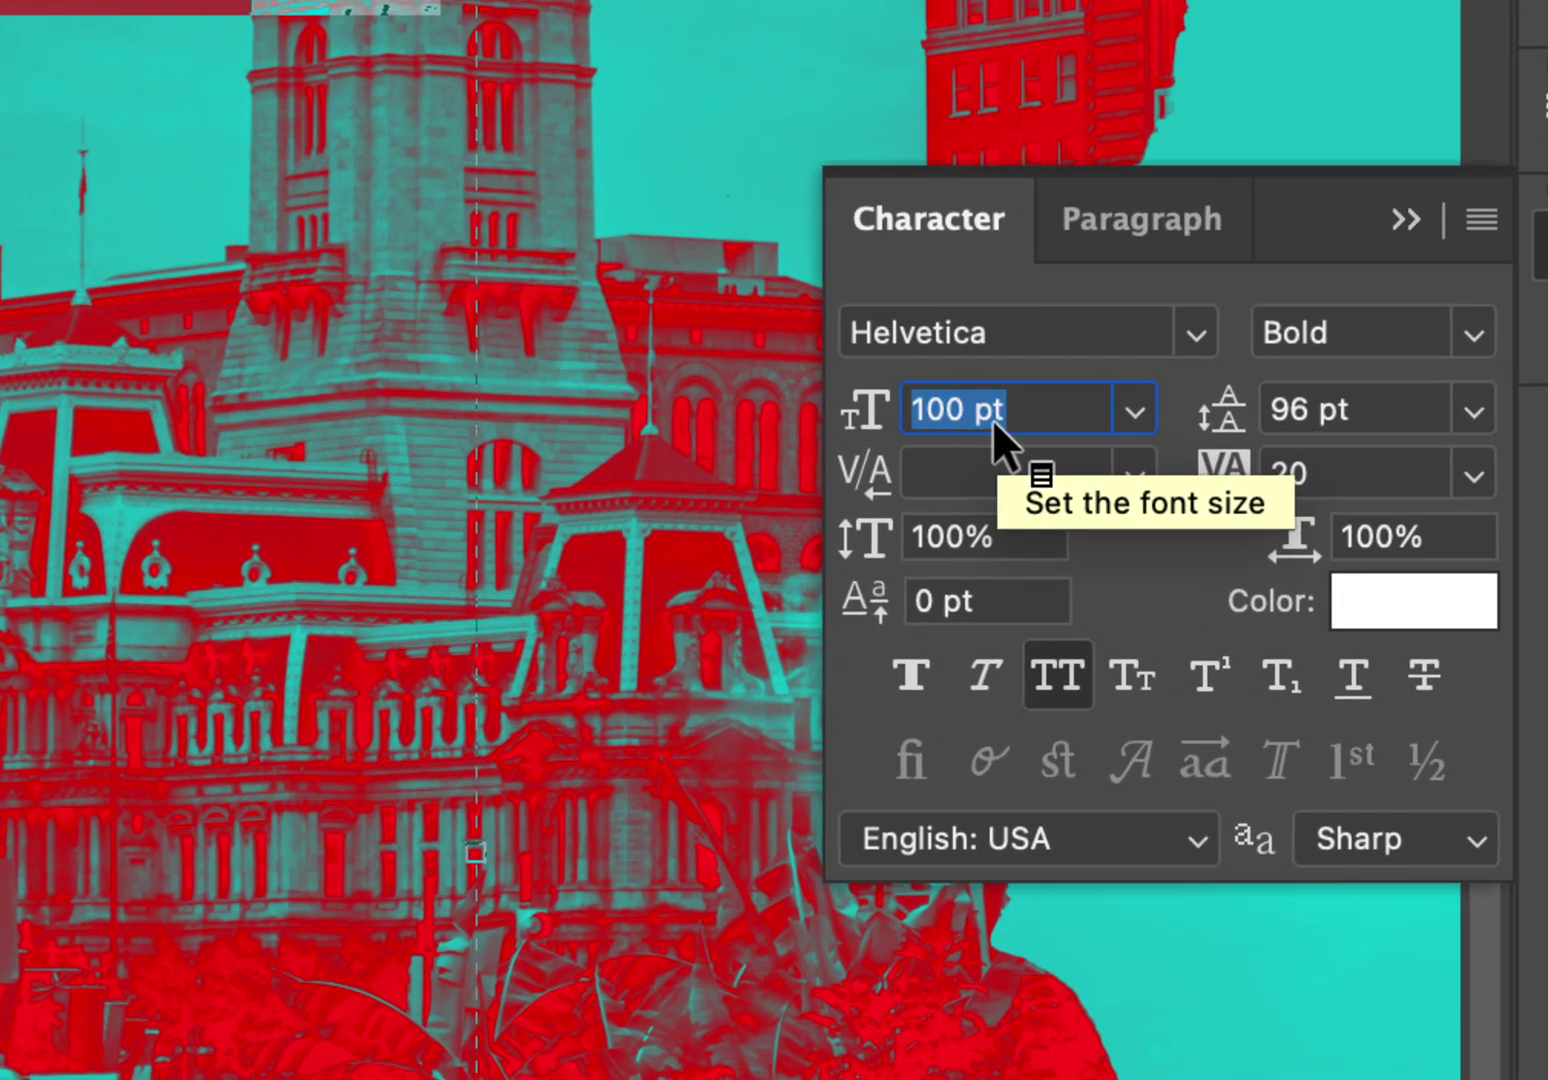
double_click(1376, 409)
left_click(1376, 409)
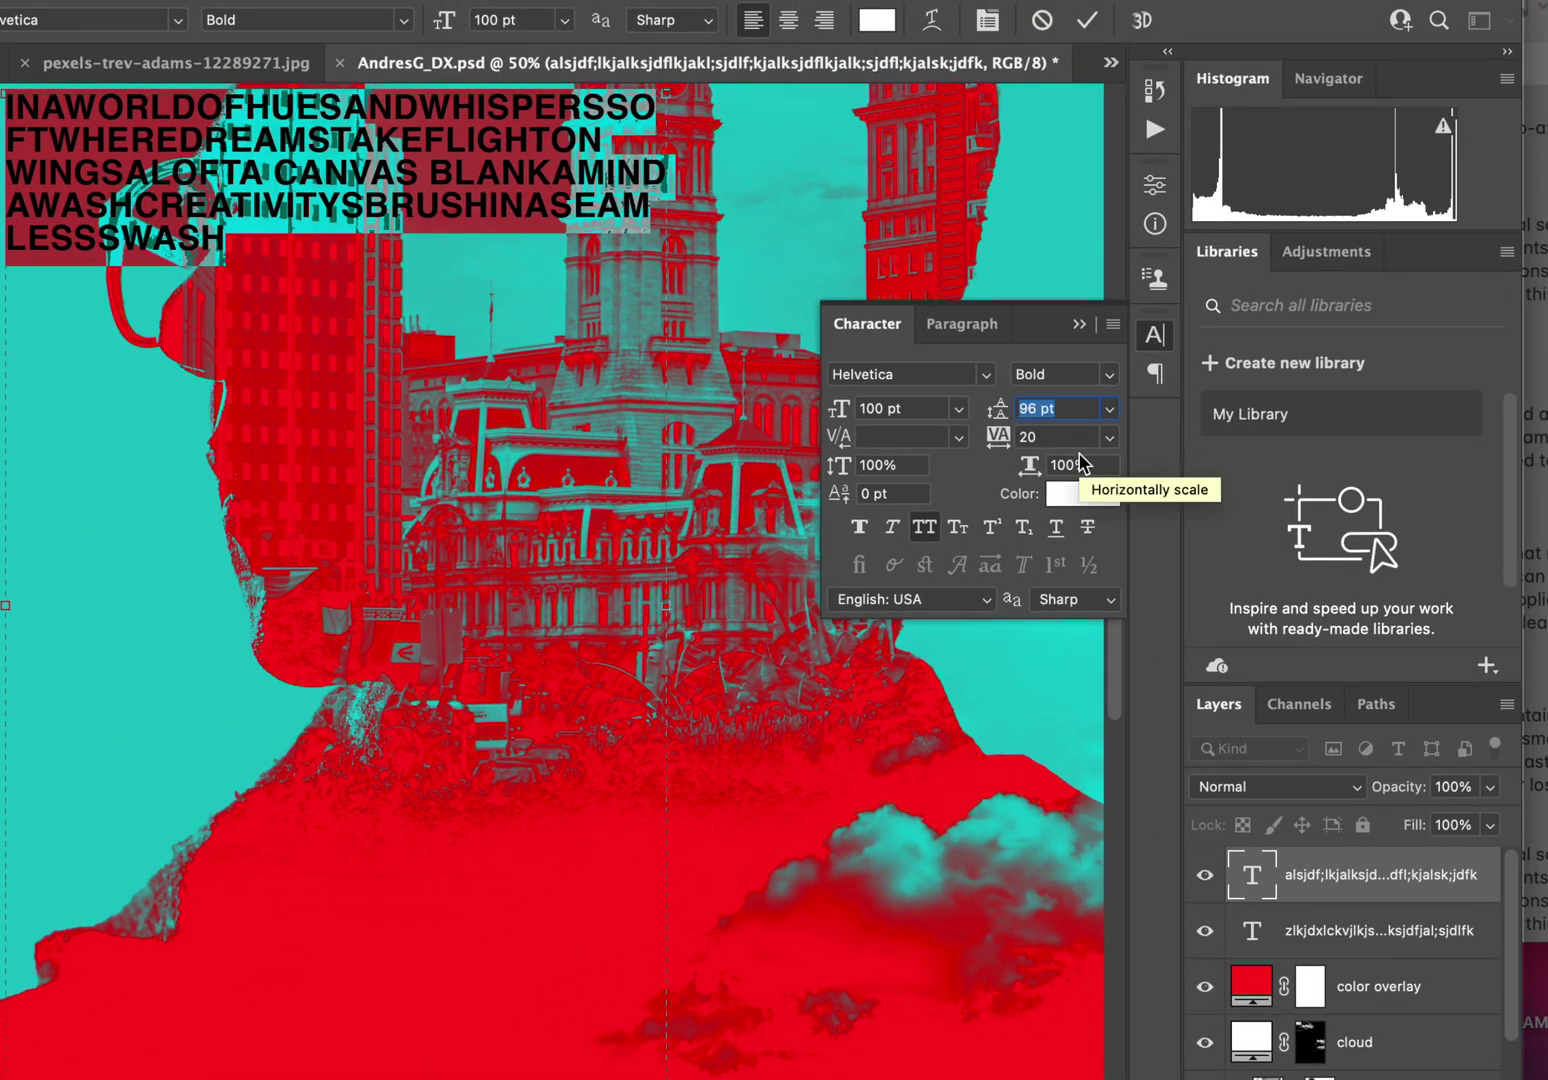
Step: Set the poem's leading to 200 pt
type("200")
key("Return")
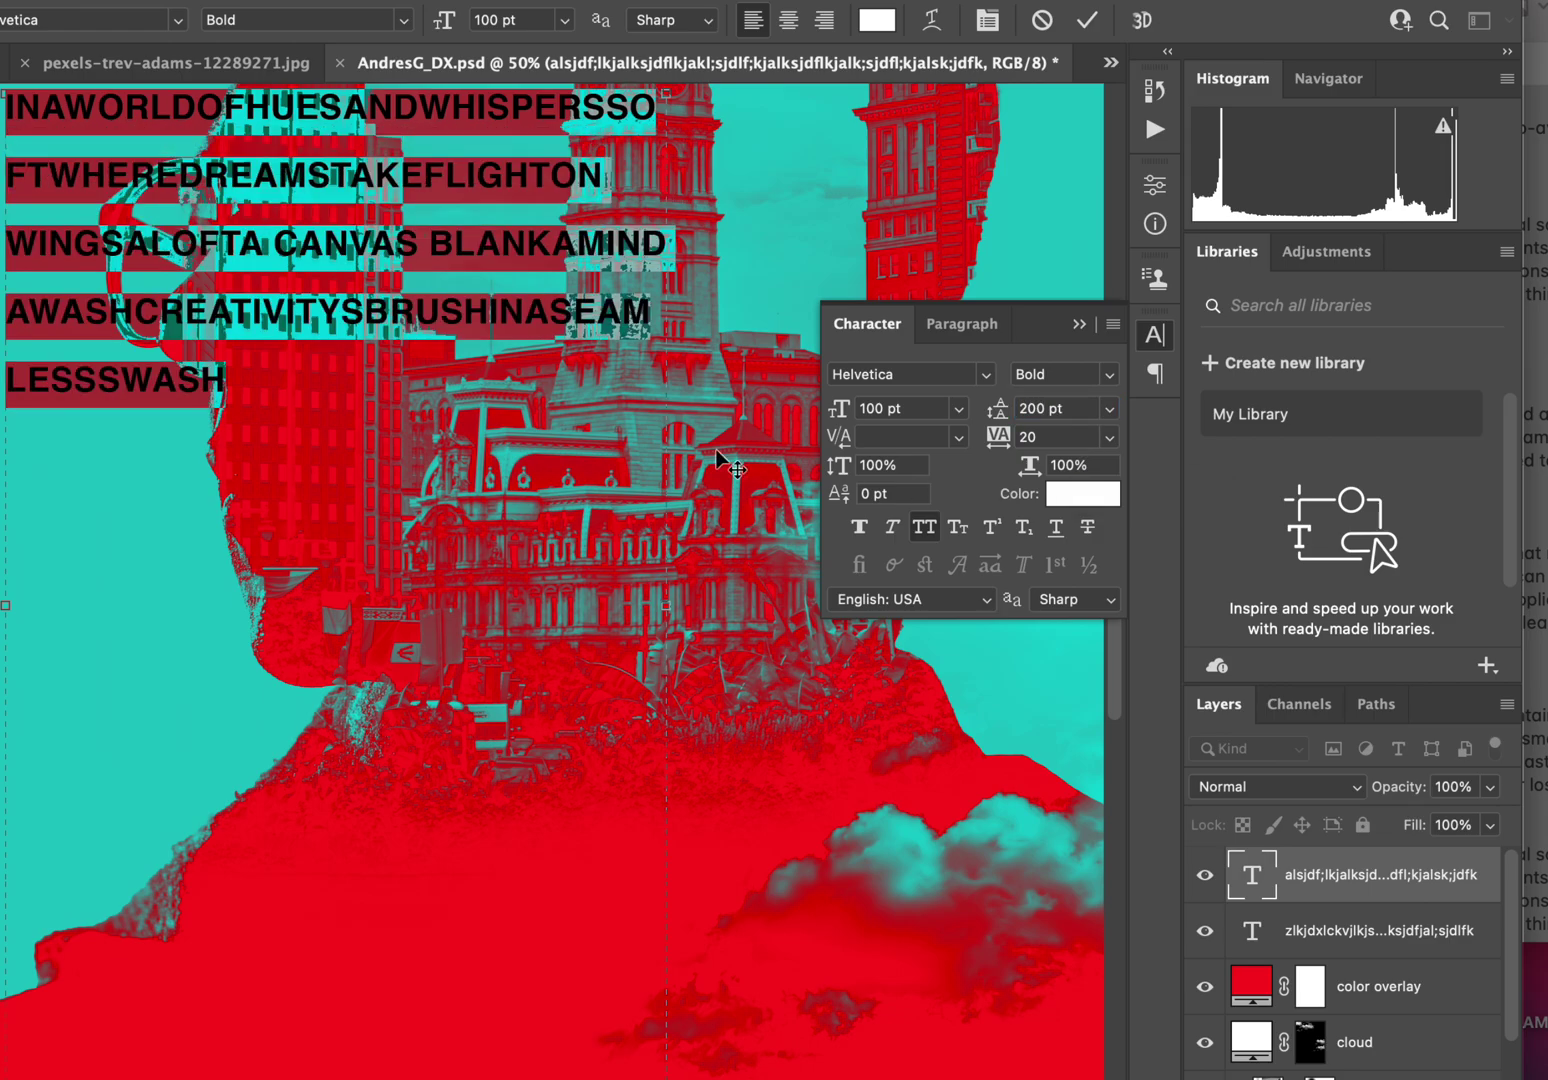
left_click(1057, 440)
left_click(905, 440)
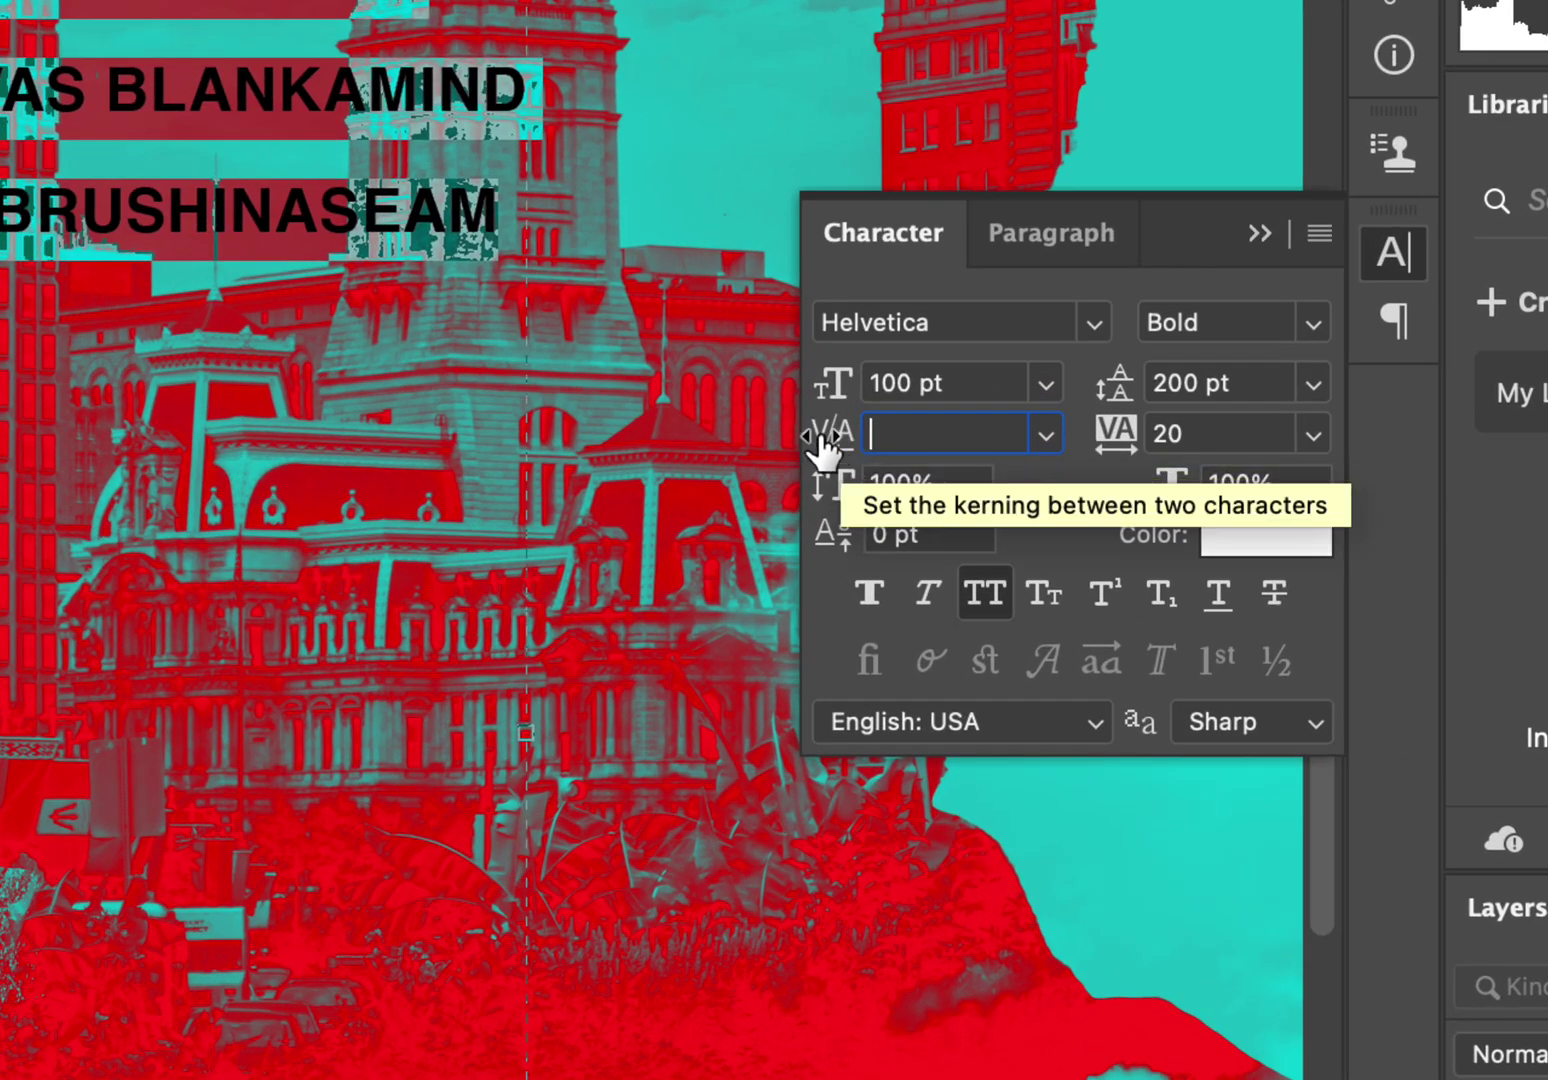
Step: Increase the poem's tracking to 200, then 500, then 700
left_click(1197, 432)
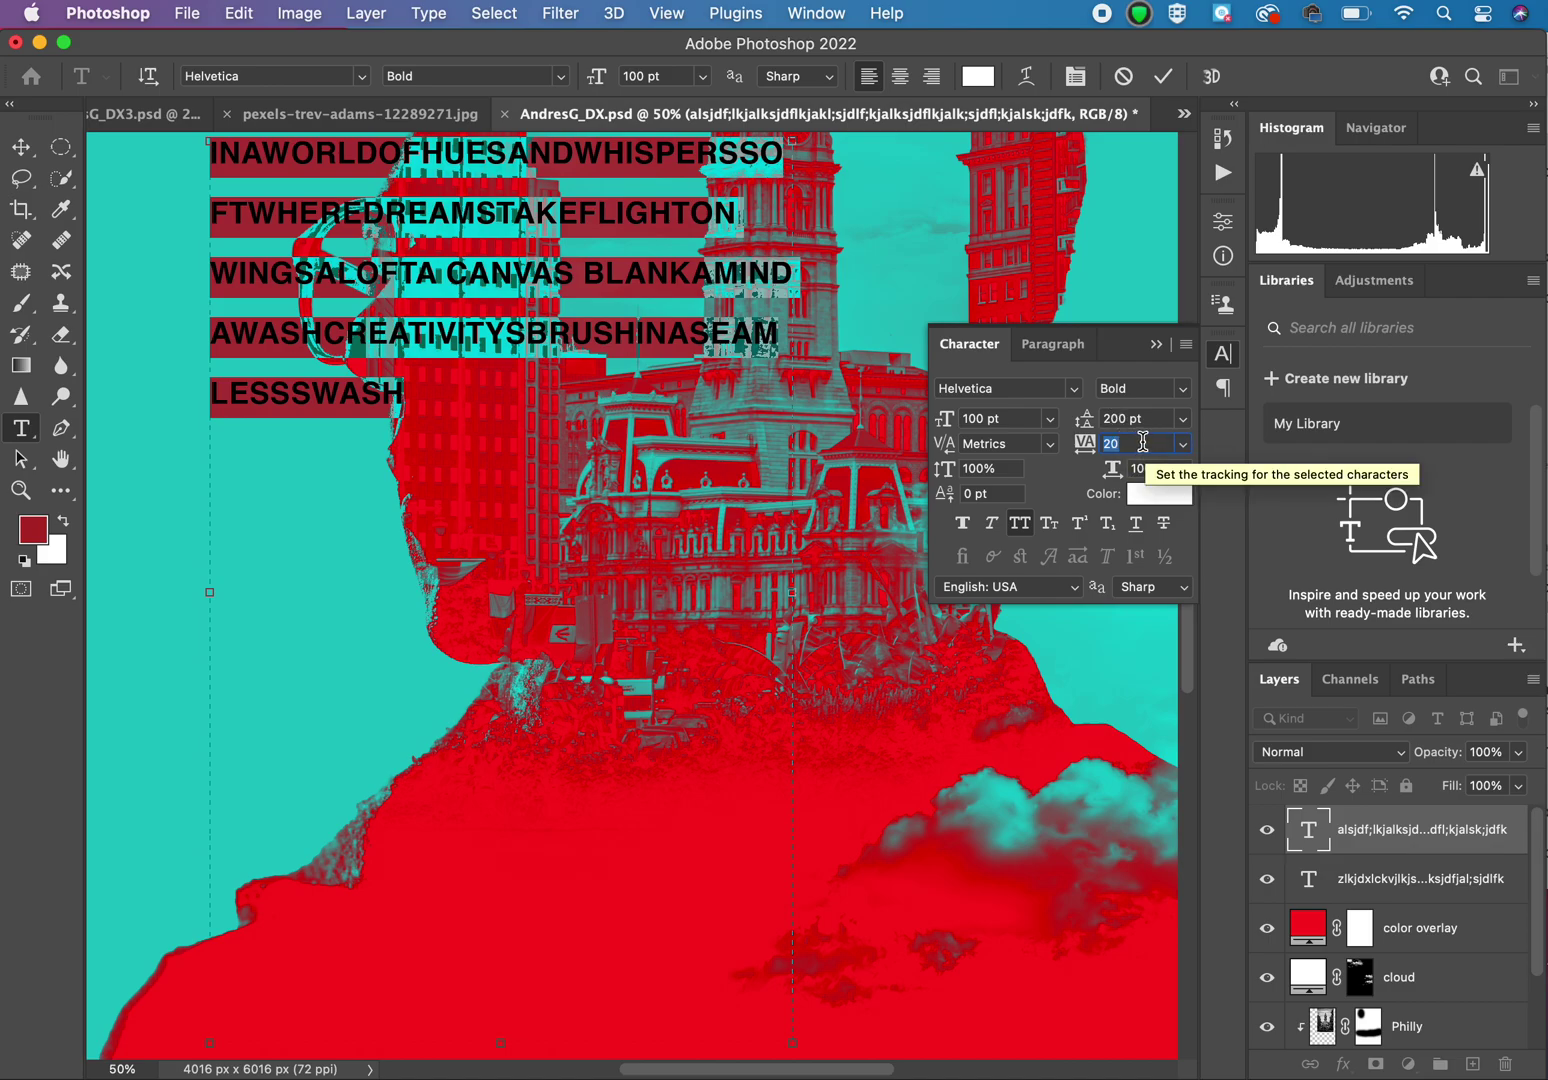
type("200")
key("Return")
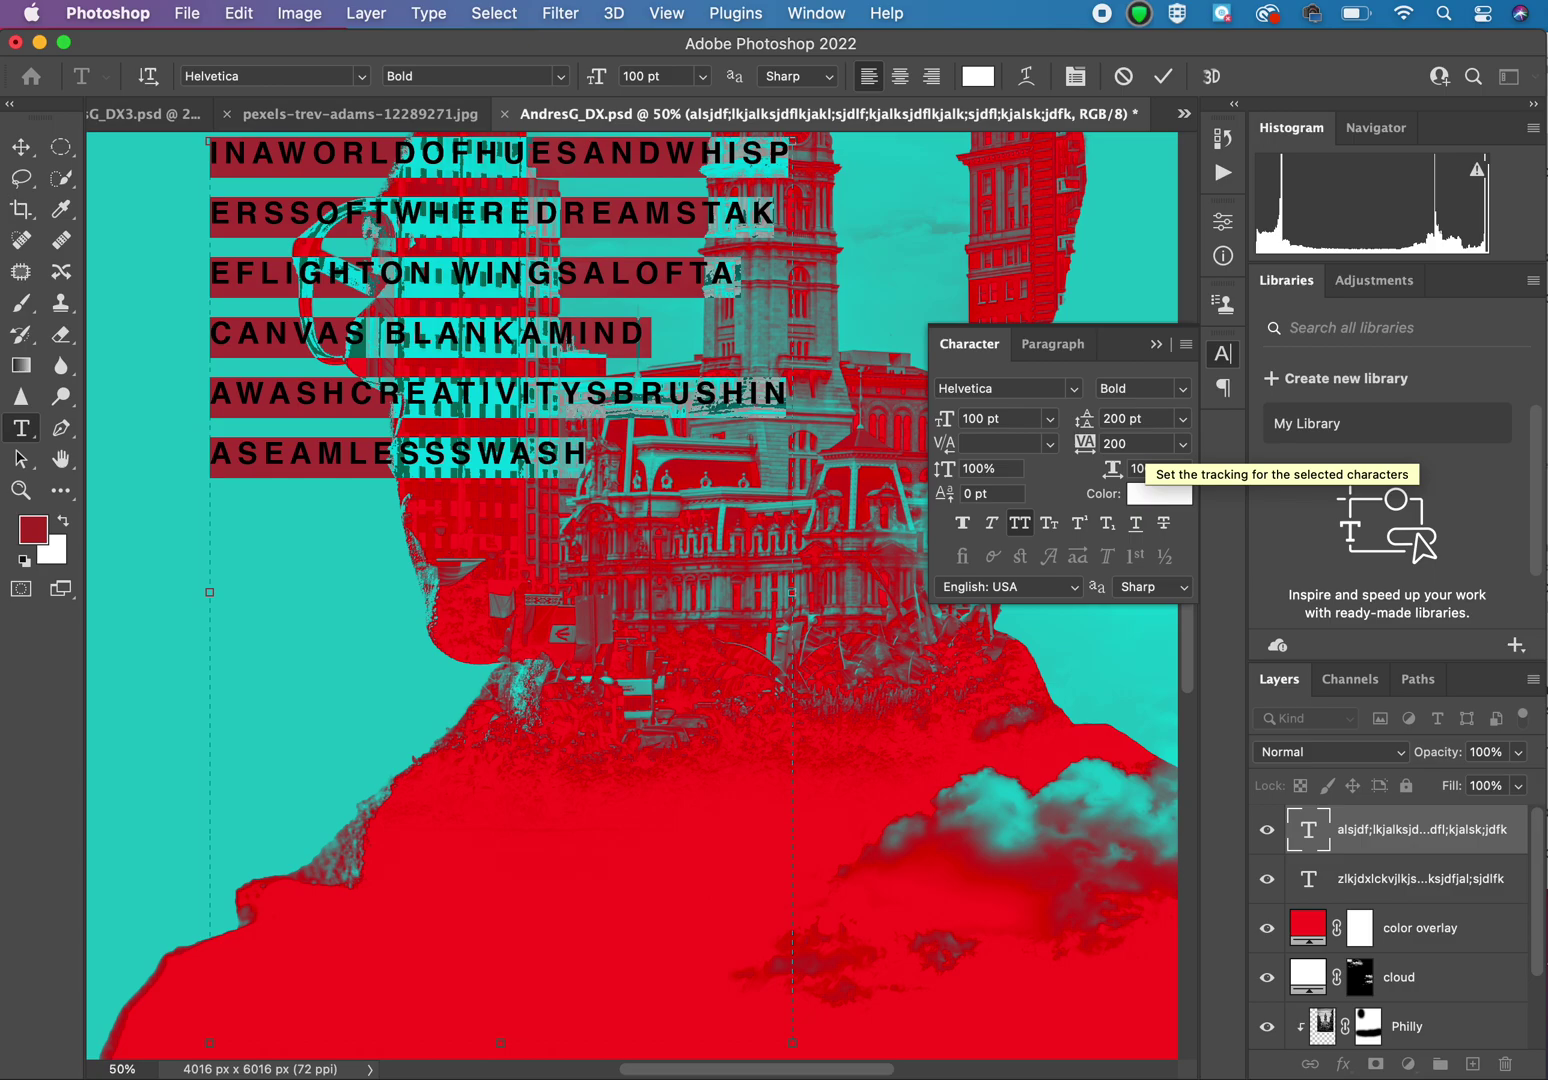
left_click(1135, 442)
type("5")
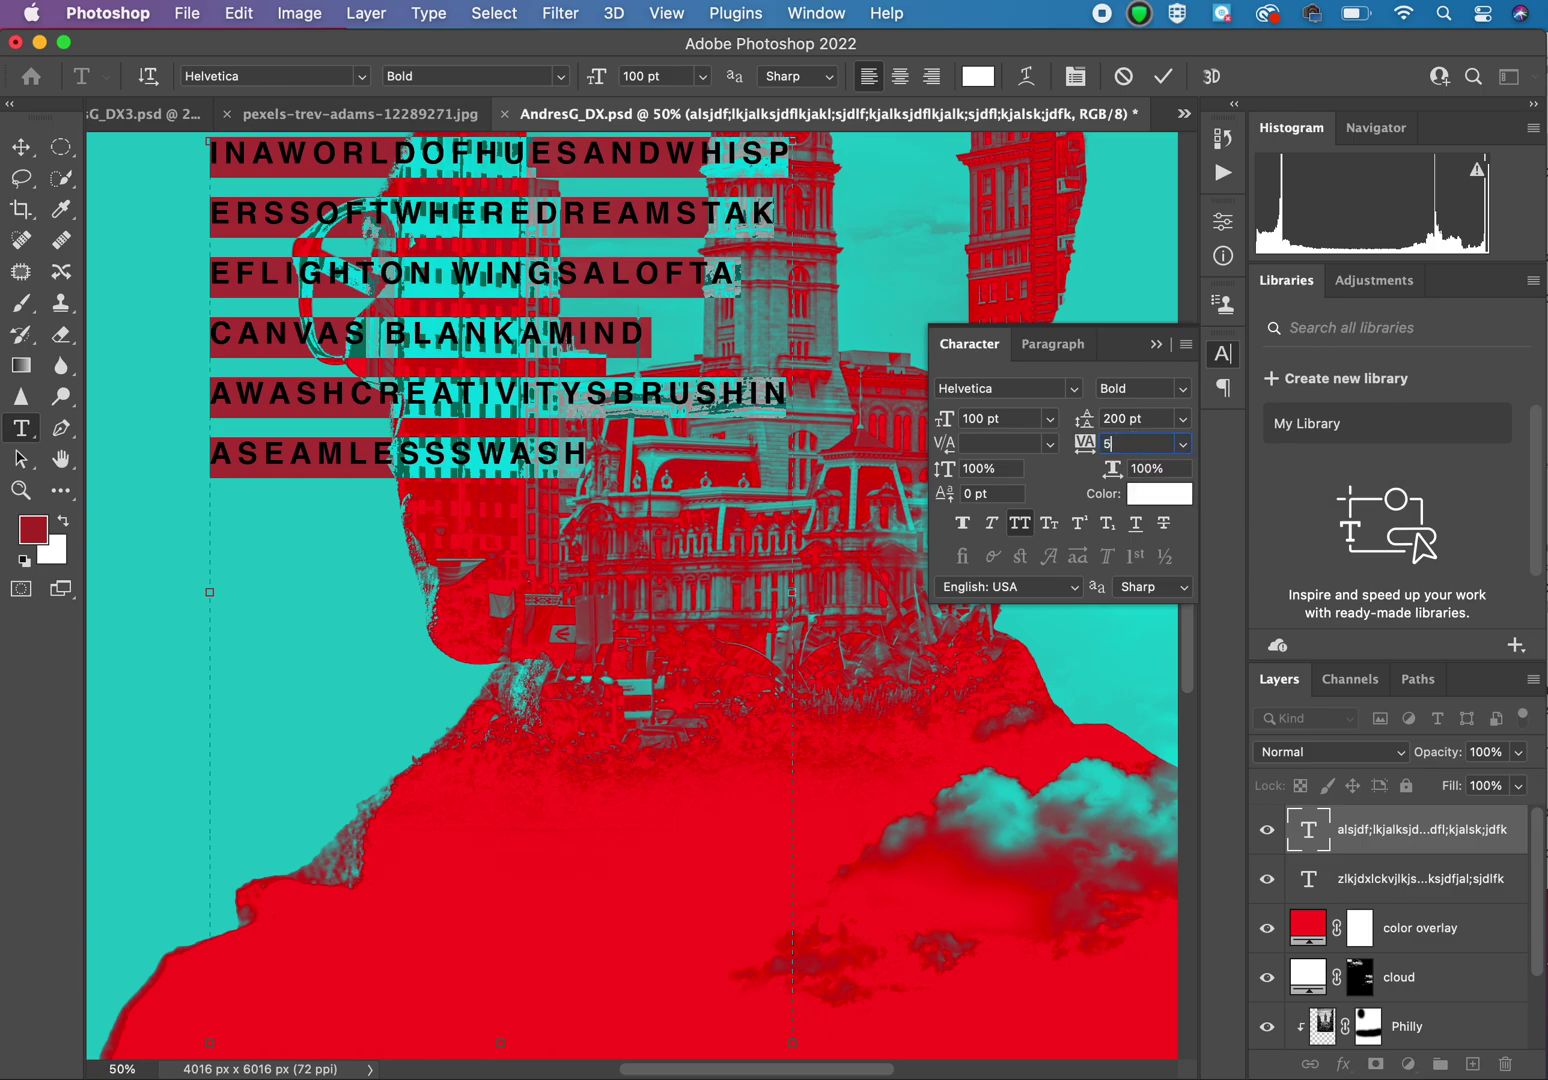
key("Return")
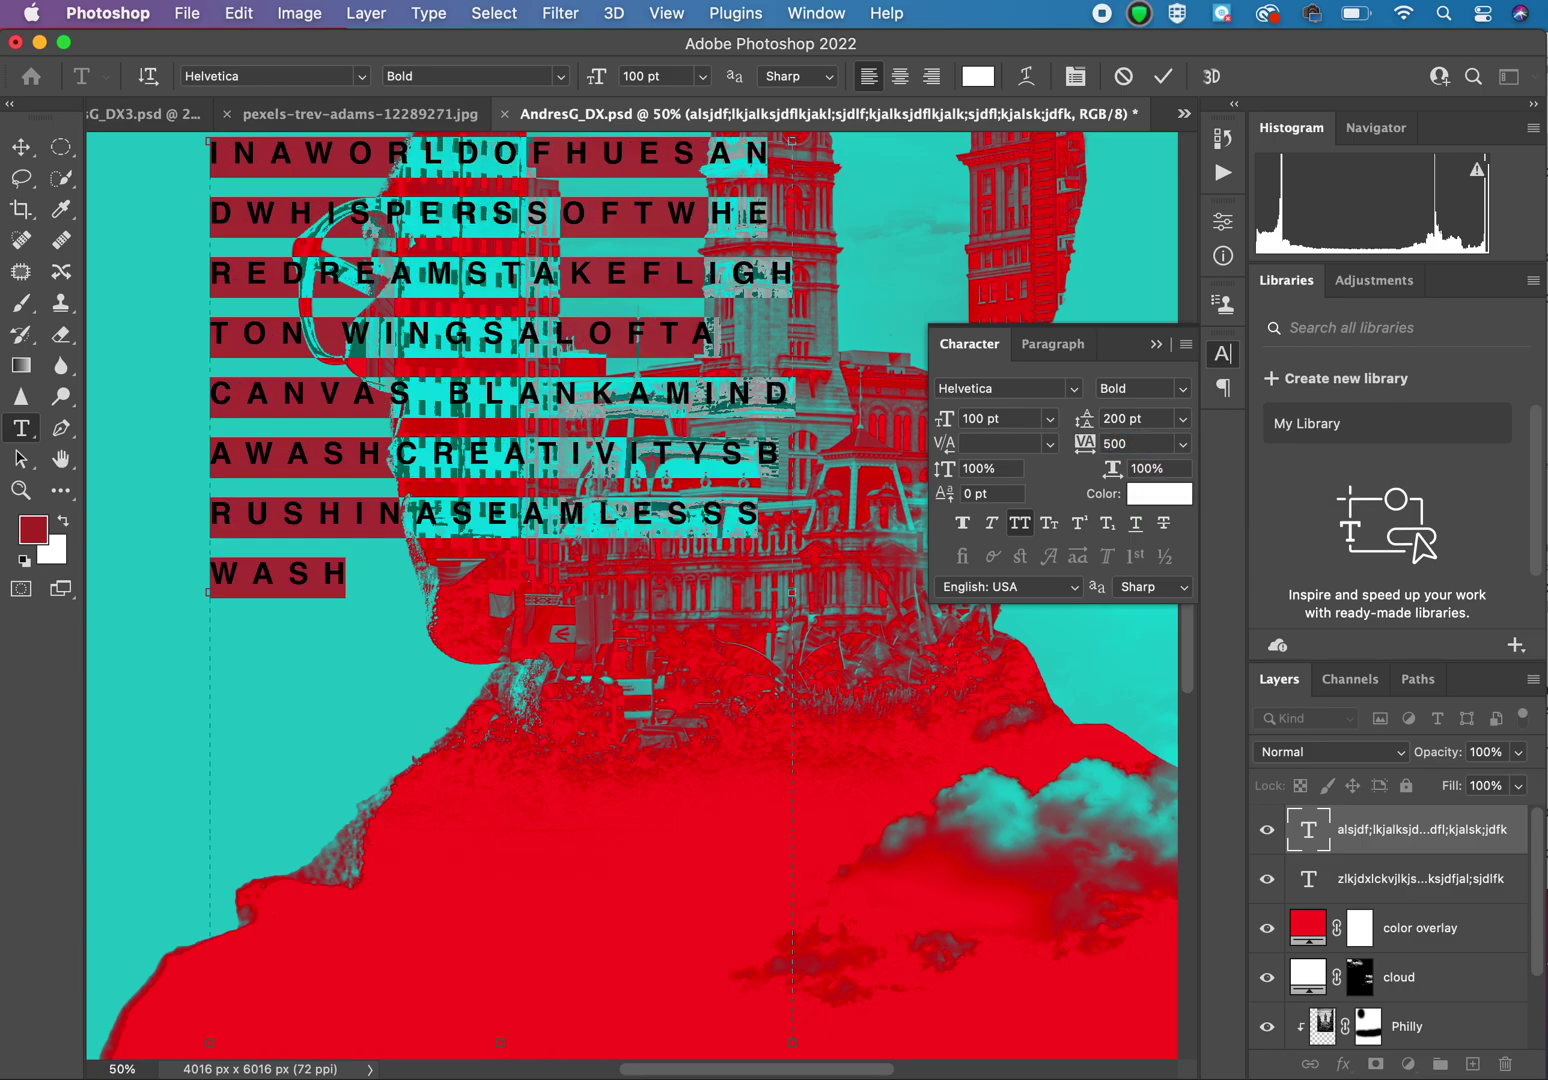
left_click(1123, 441)
type("700")
key("Return")
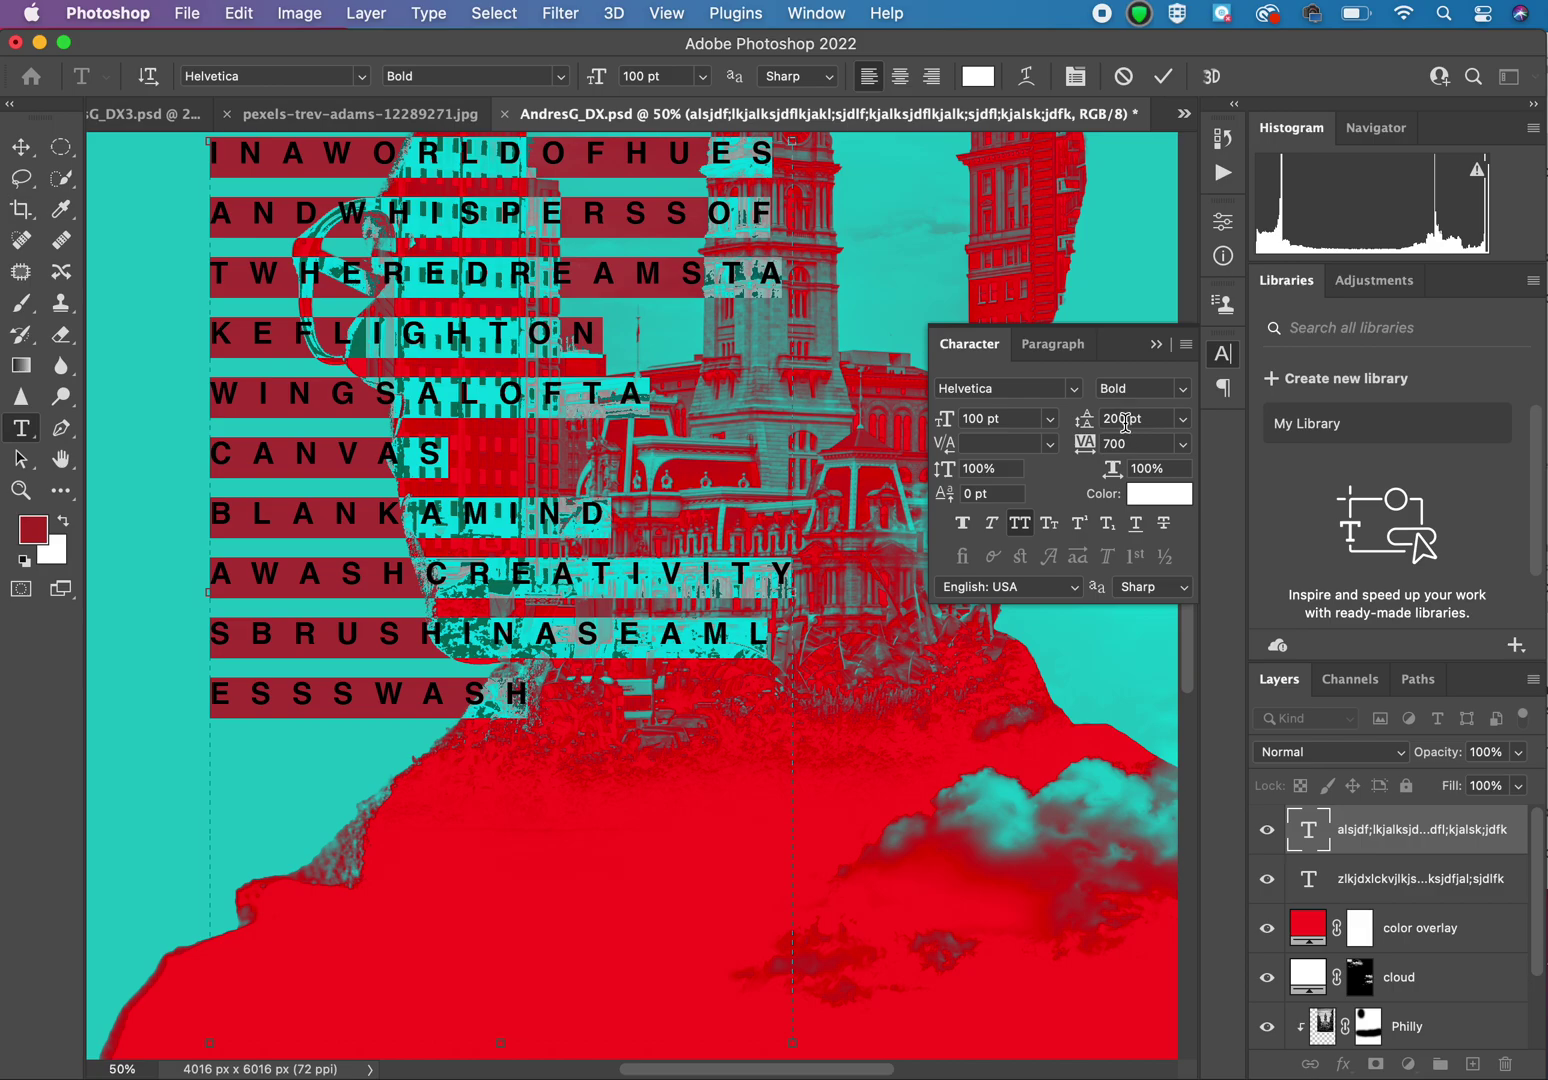
Step: Tighten the poem's leading back to 100 pt
left_click(1124, 420)
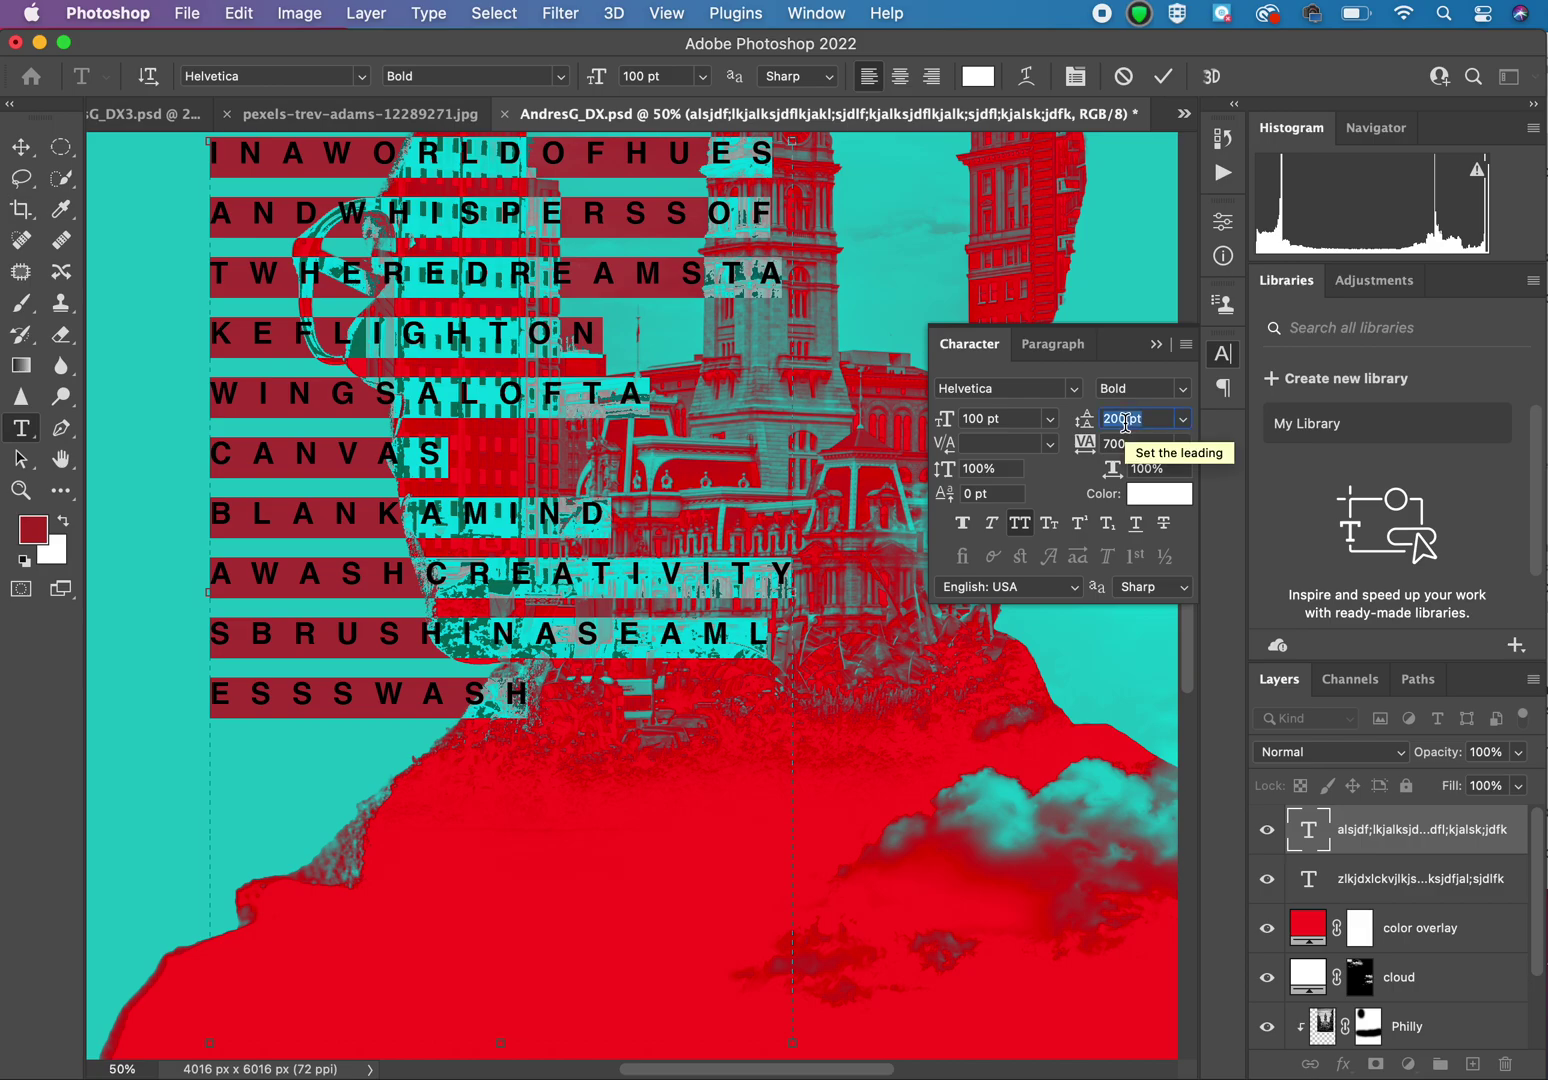
type("100")
key("Return")
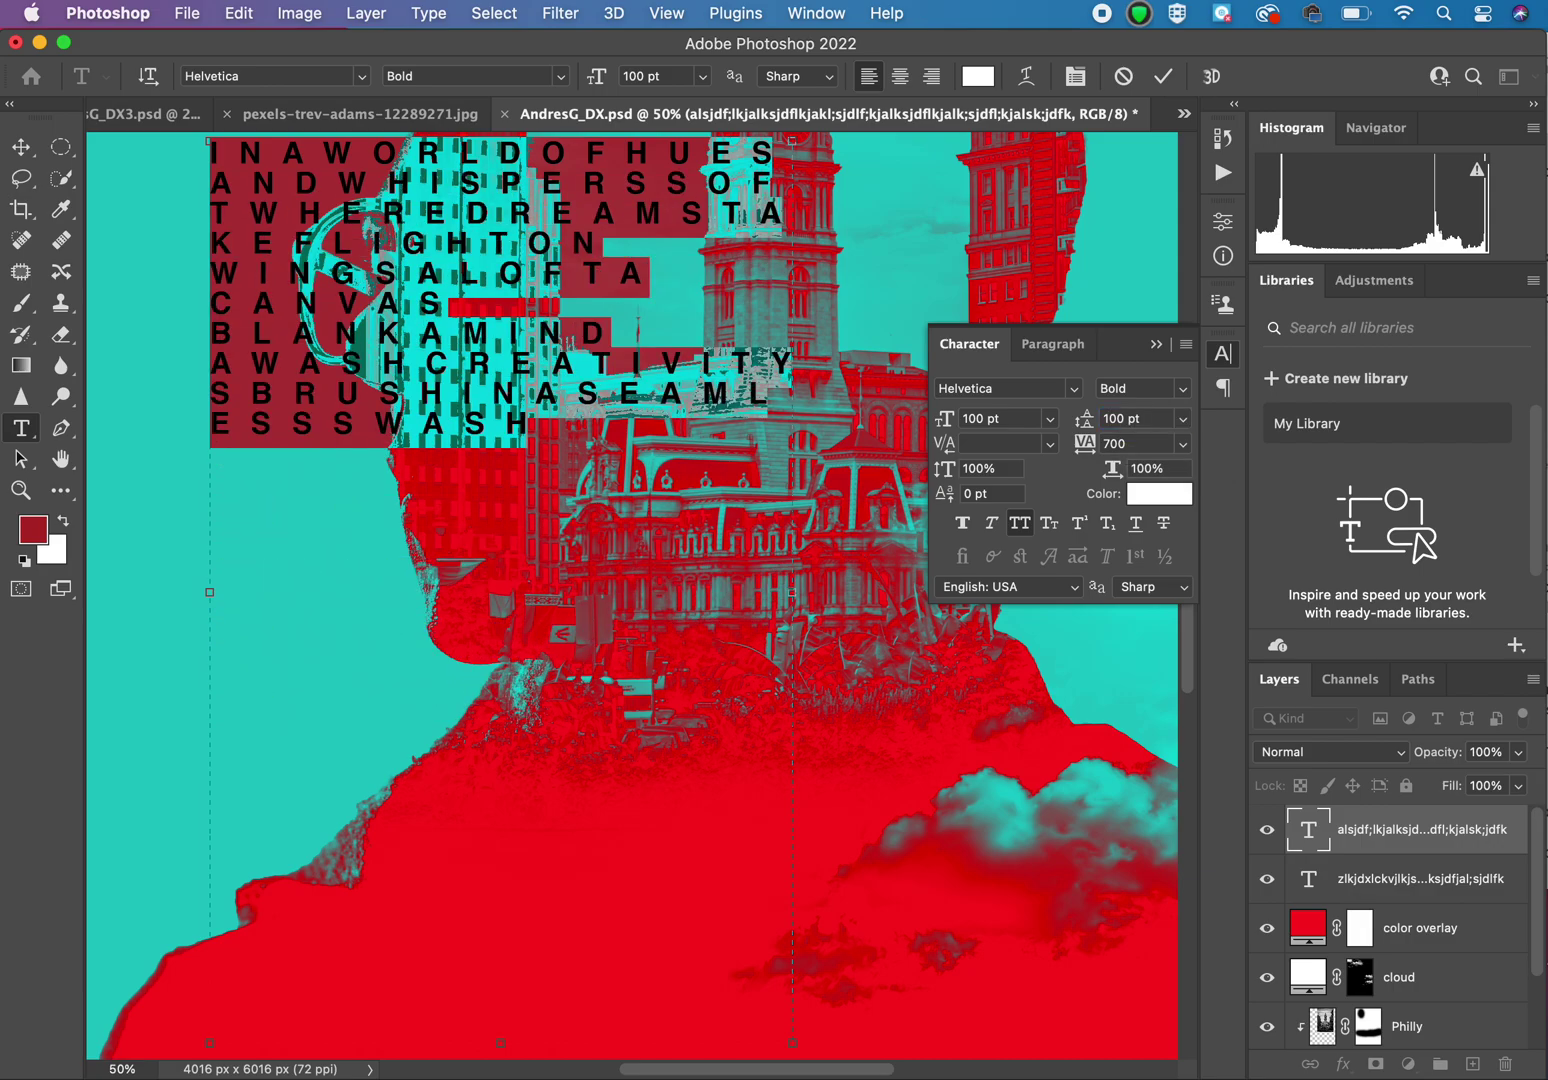
Step: Commit the poem text and move the block down onto the red neck area
left_click(20, 148)
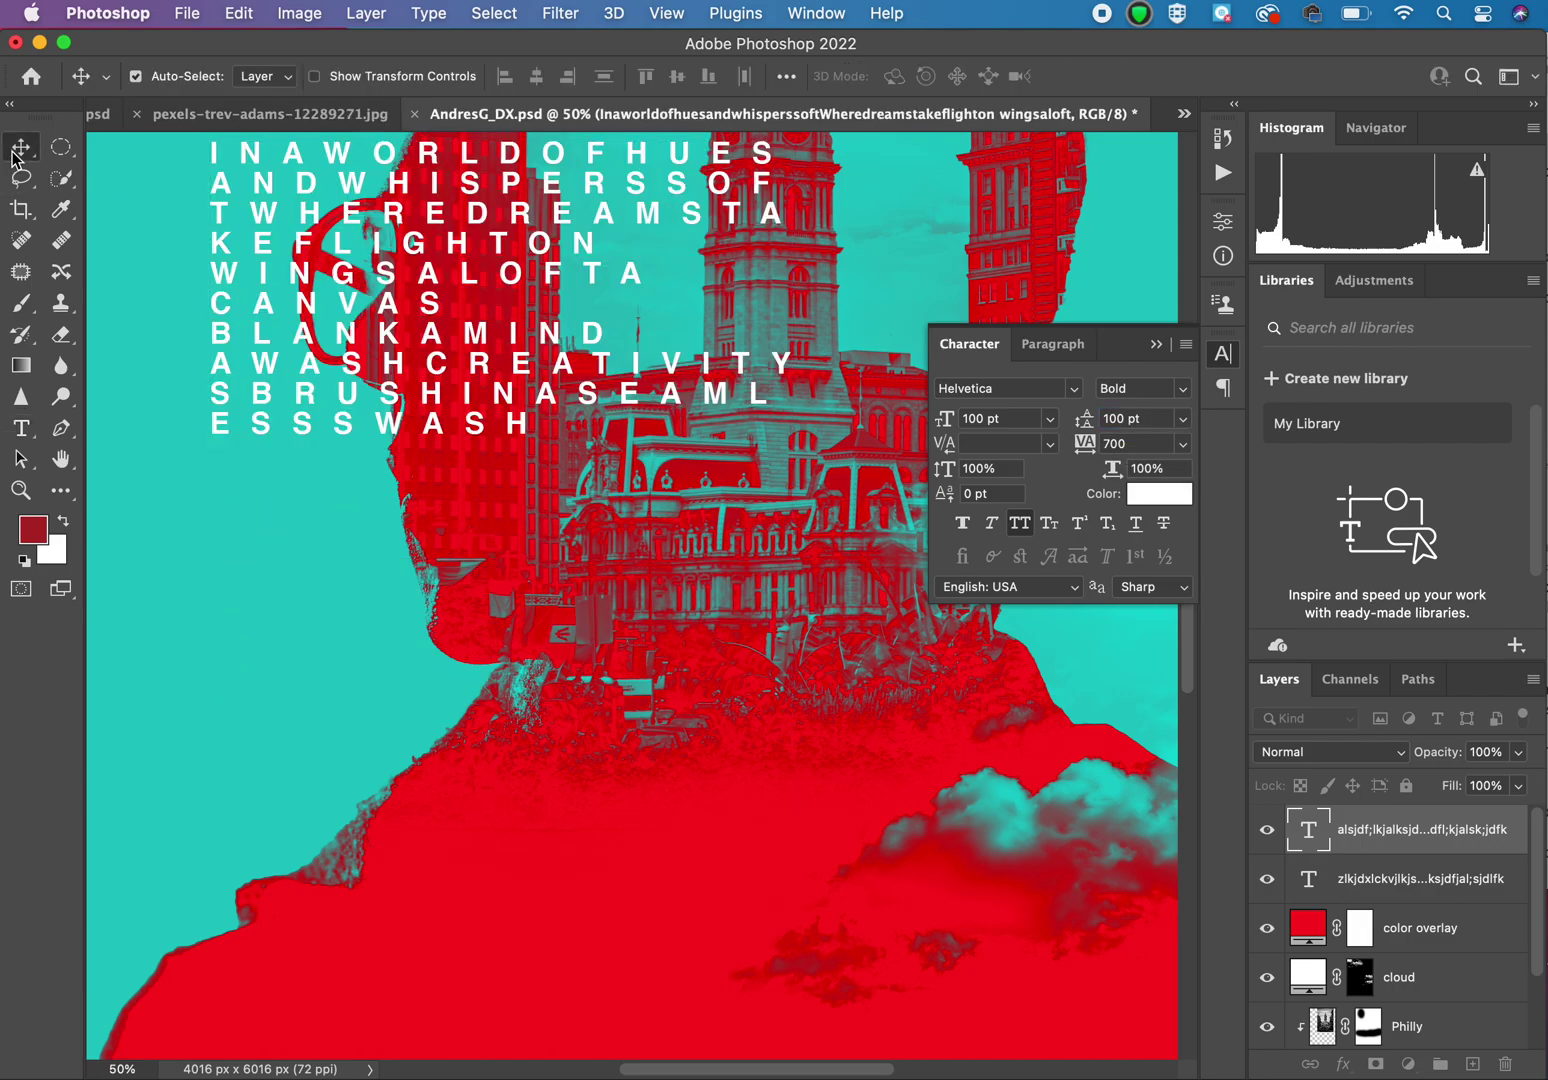
key("super+minus")
key("super+minus")
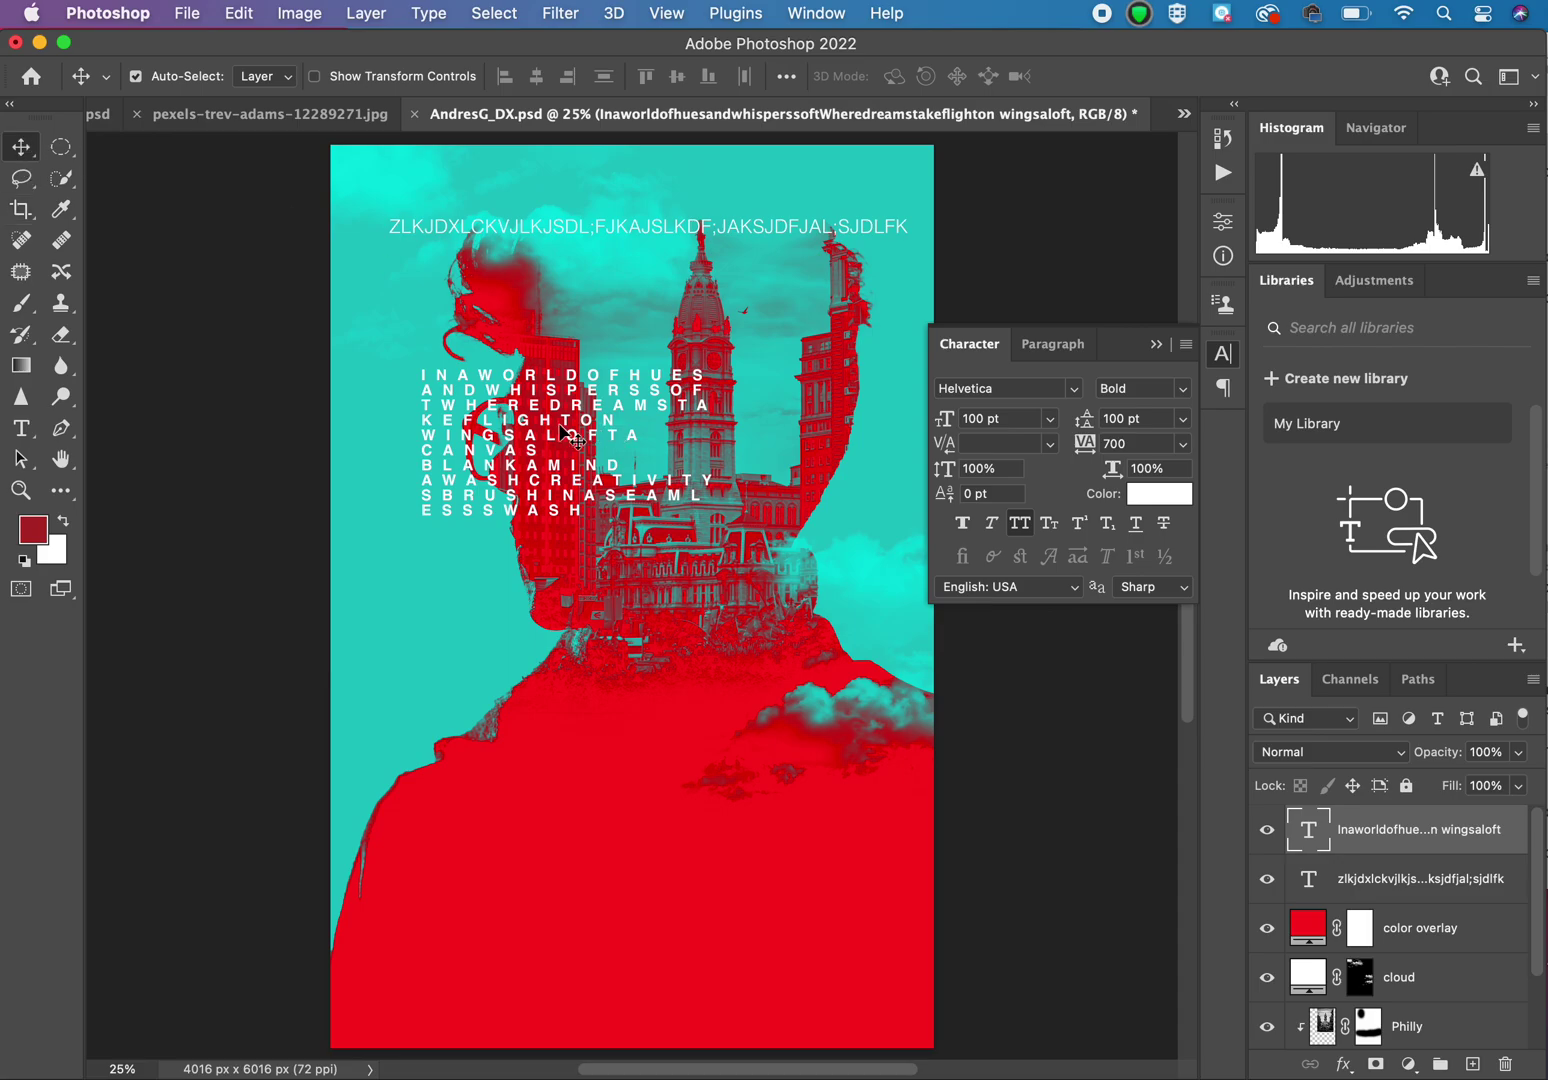
left_click_drag(568, 430, 775, 684)
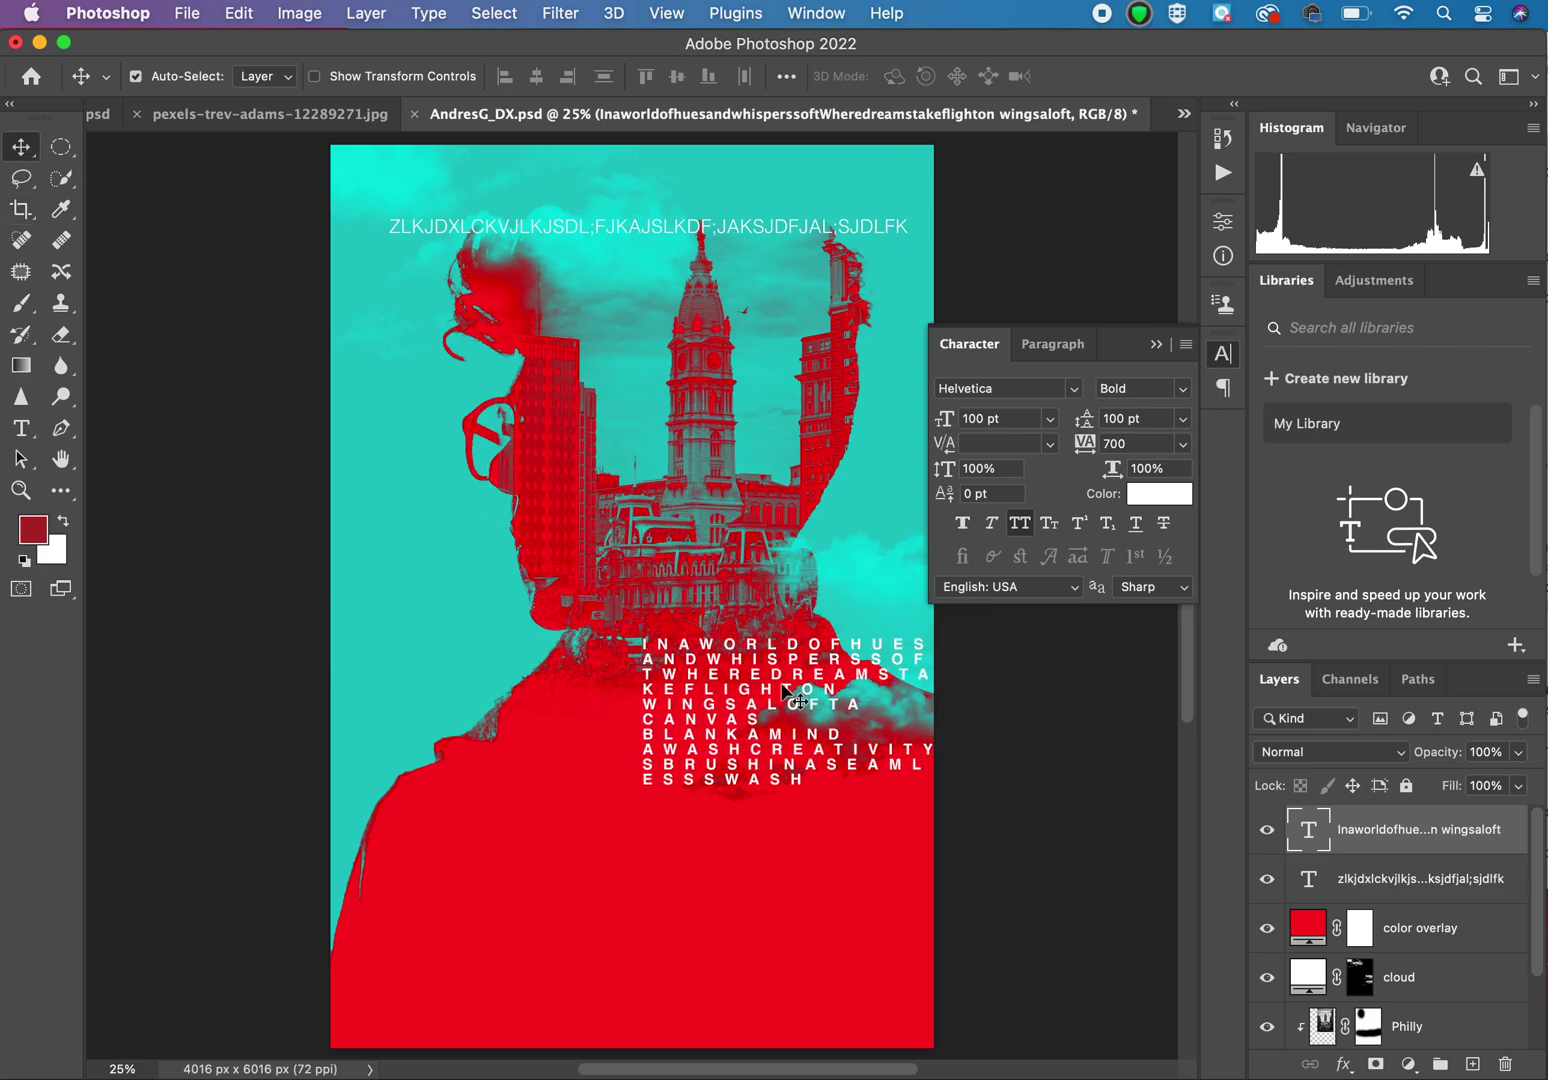
Step: Narrow the poem's text box so the letters rewrap into a tall column
left_click(21, 430)
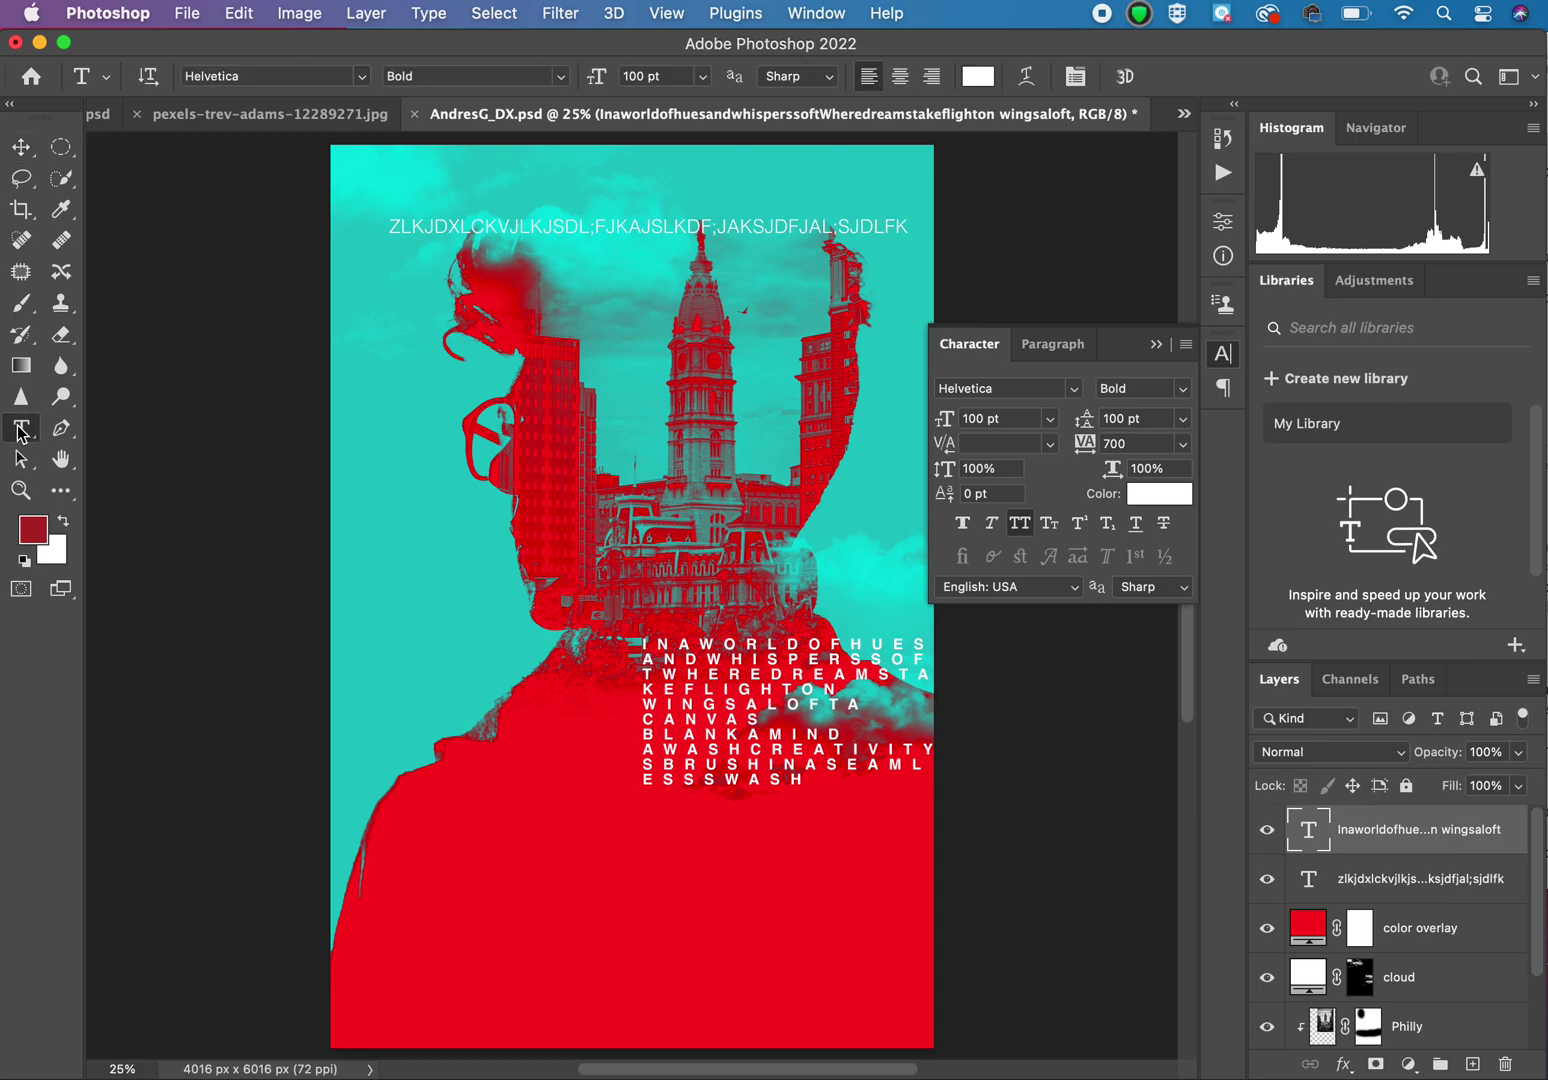
left_click(657, 641)
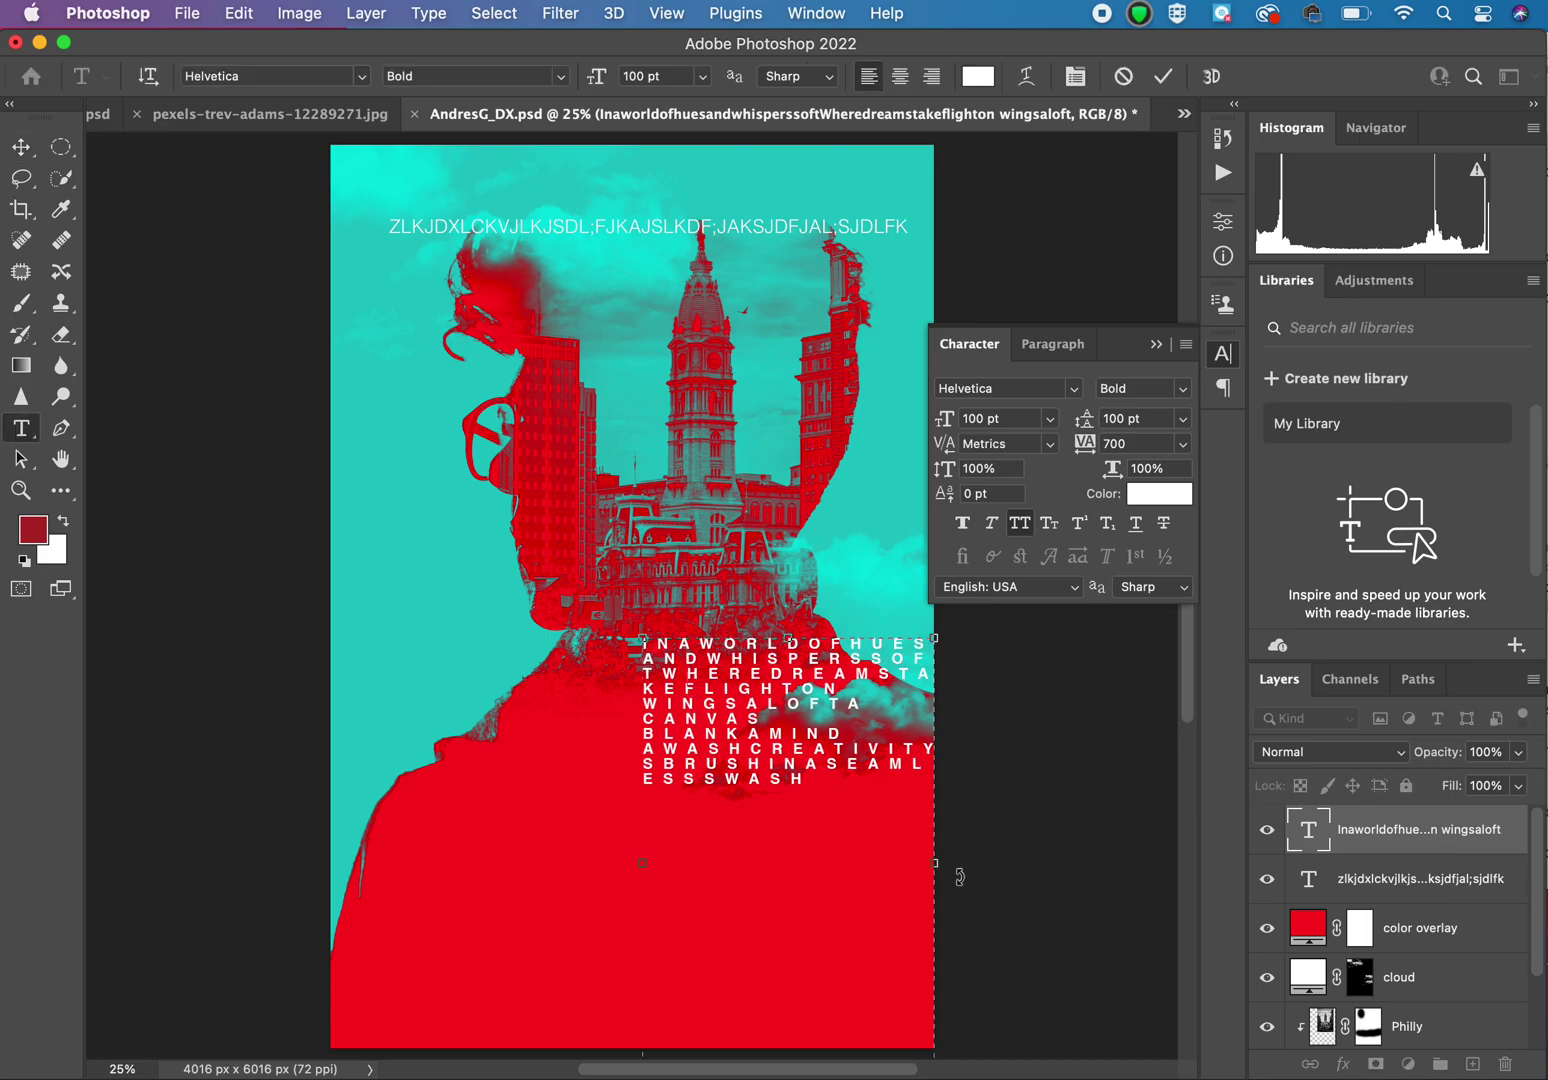
left_click_drag(936, 865, 835, 865)
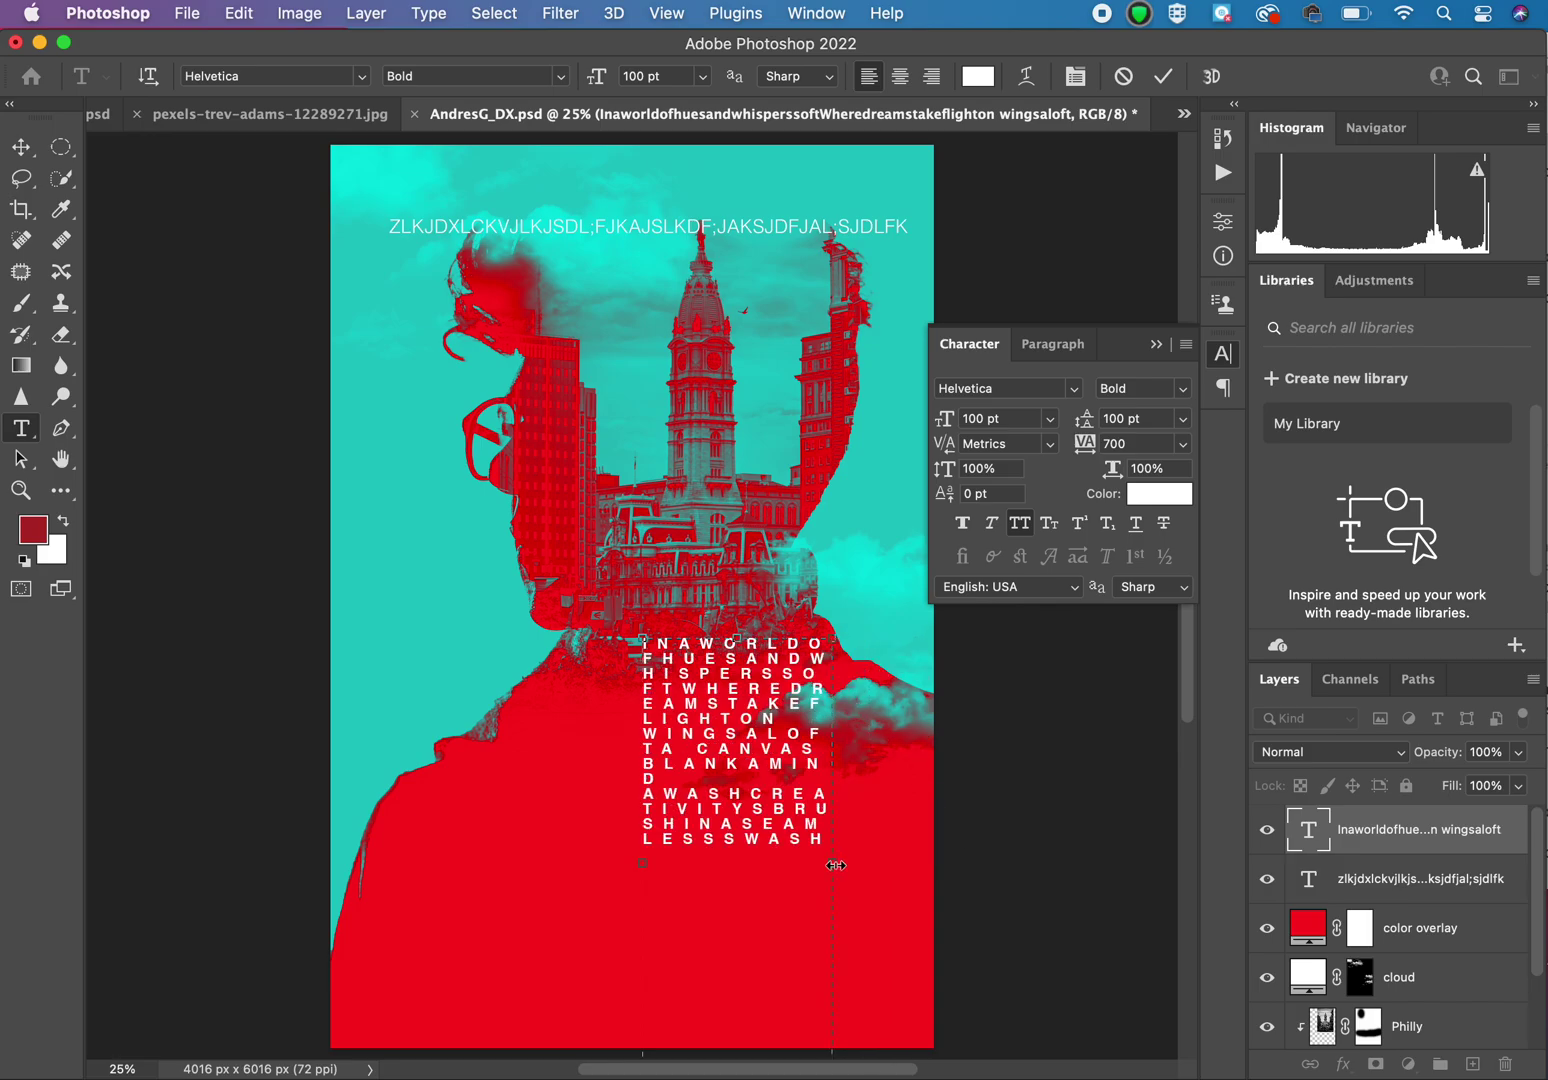
Step: Set the poem block to Justify All and delete the stray line break after D
double_click(775, 700)
triple_click(775, 703)
left_click(775, 703)
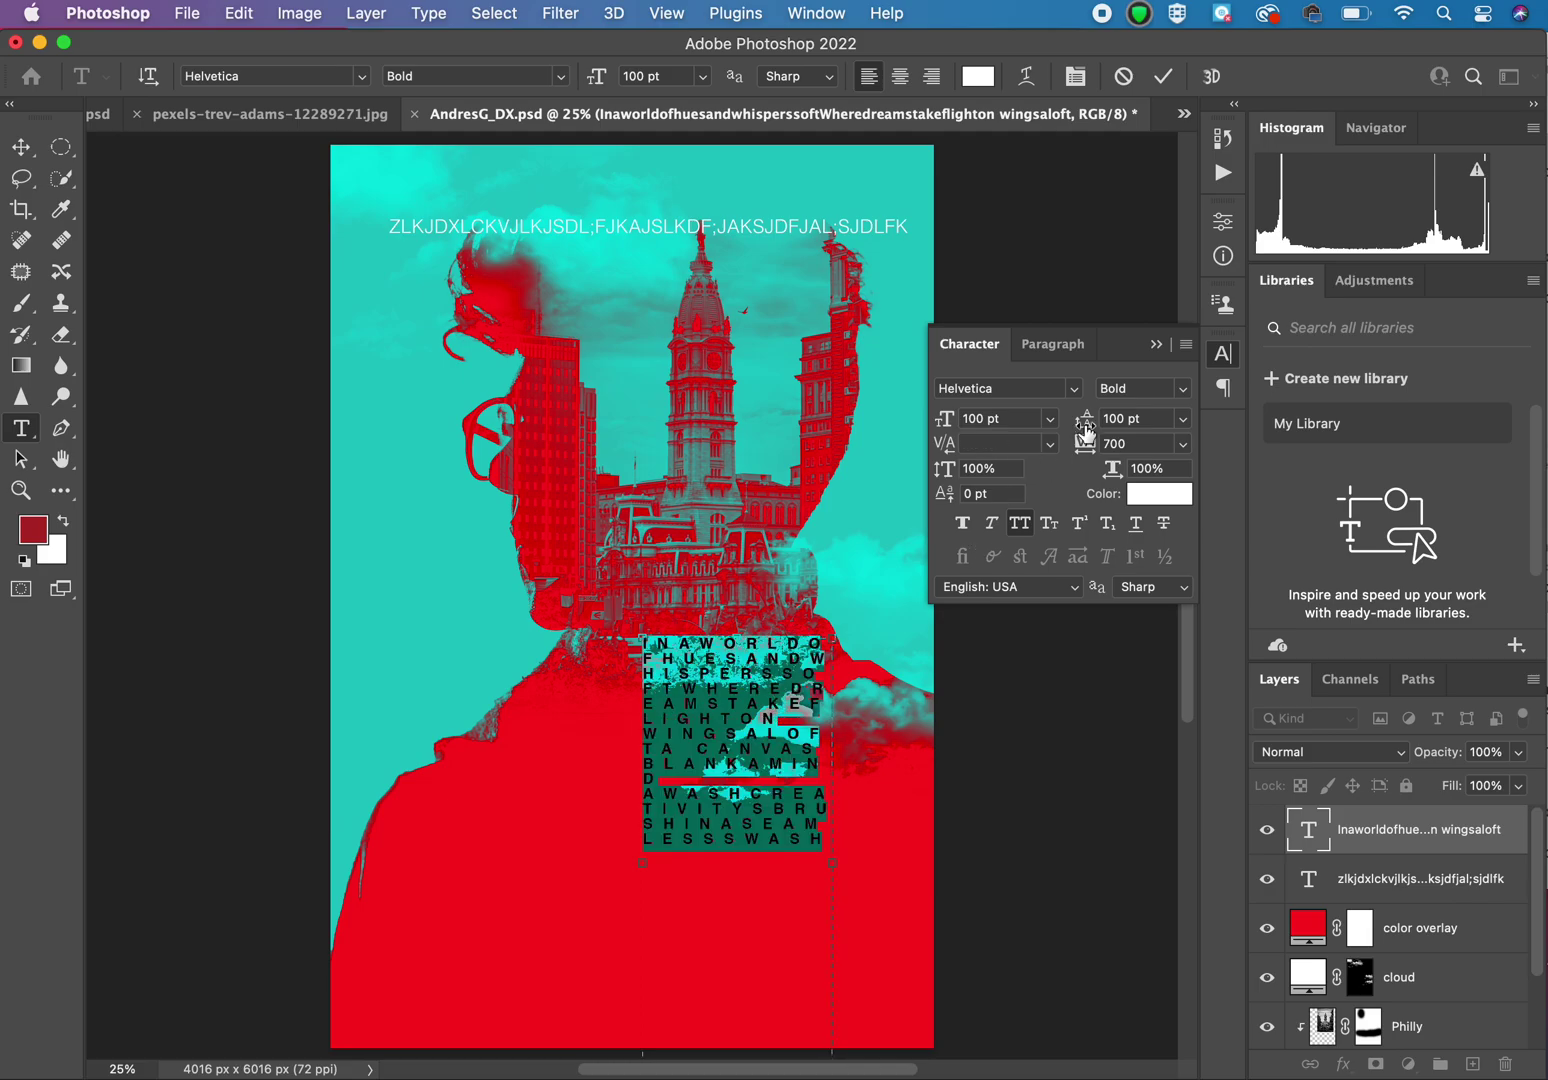
left_click(1062, 346)
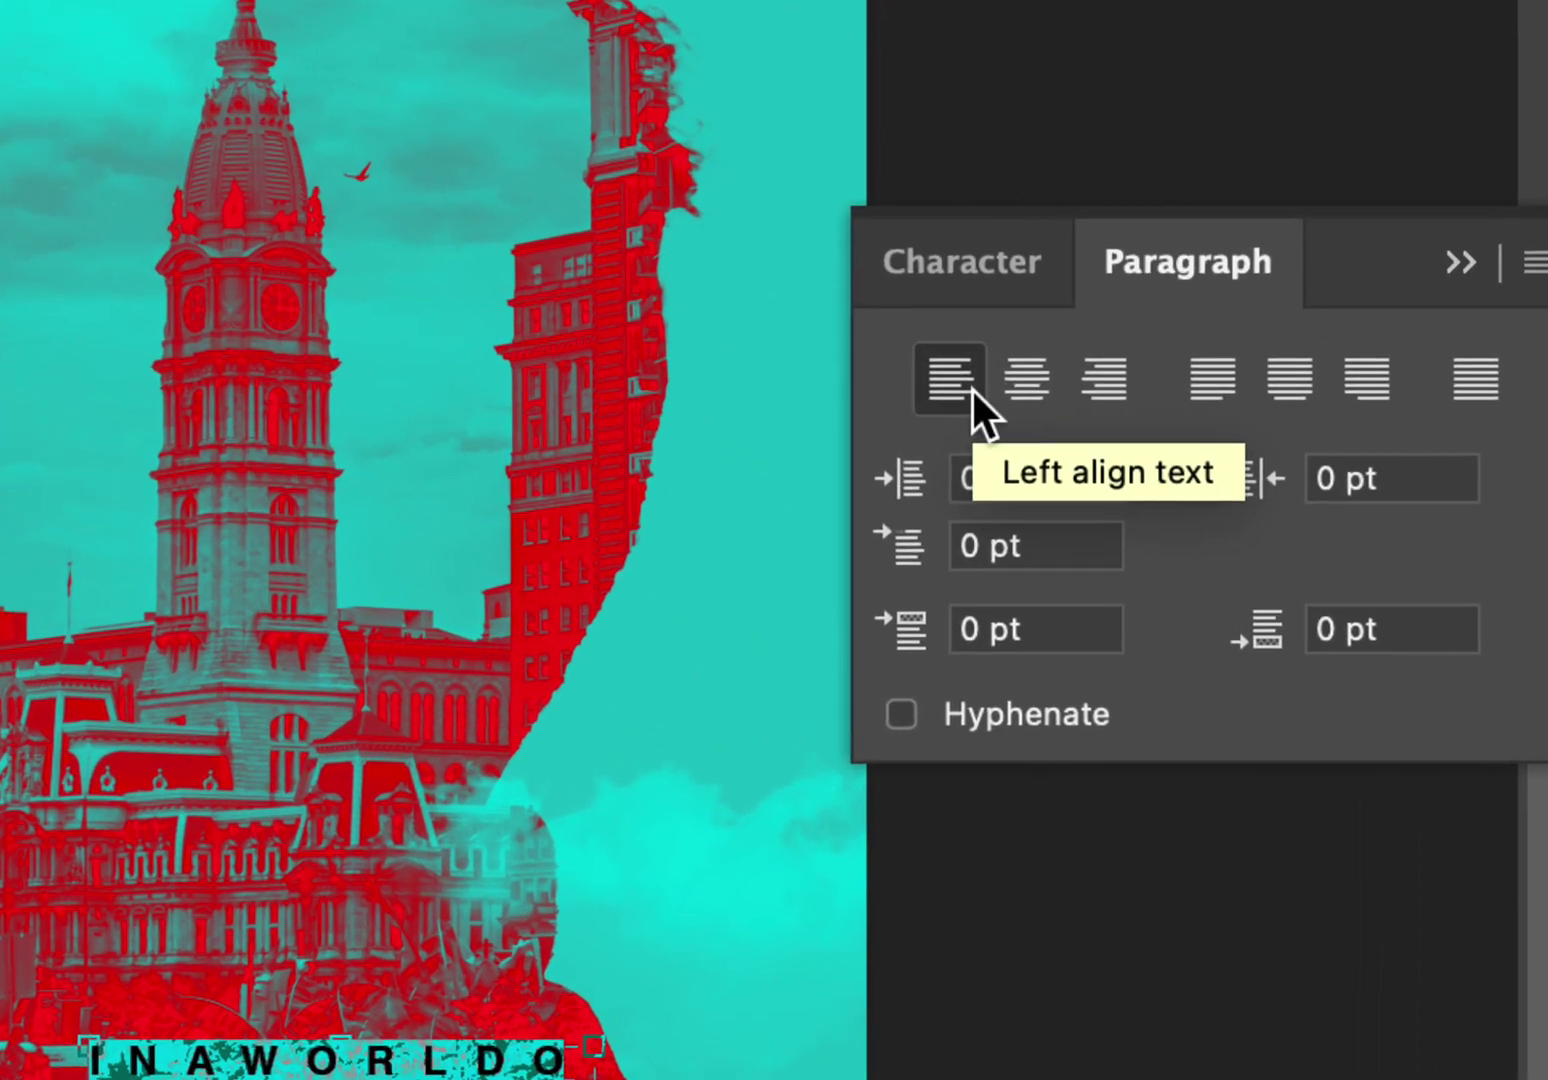
left_click(962, 389)
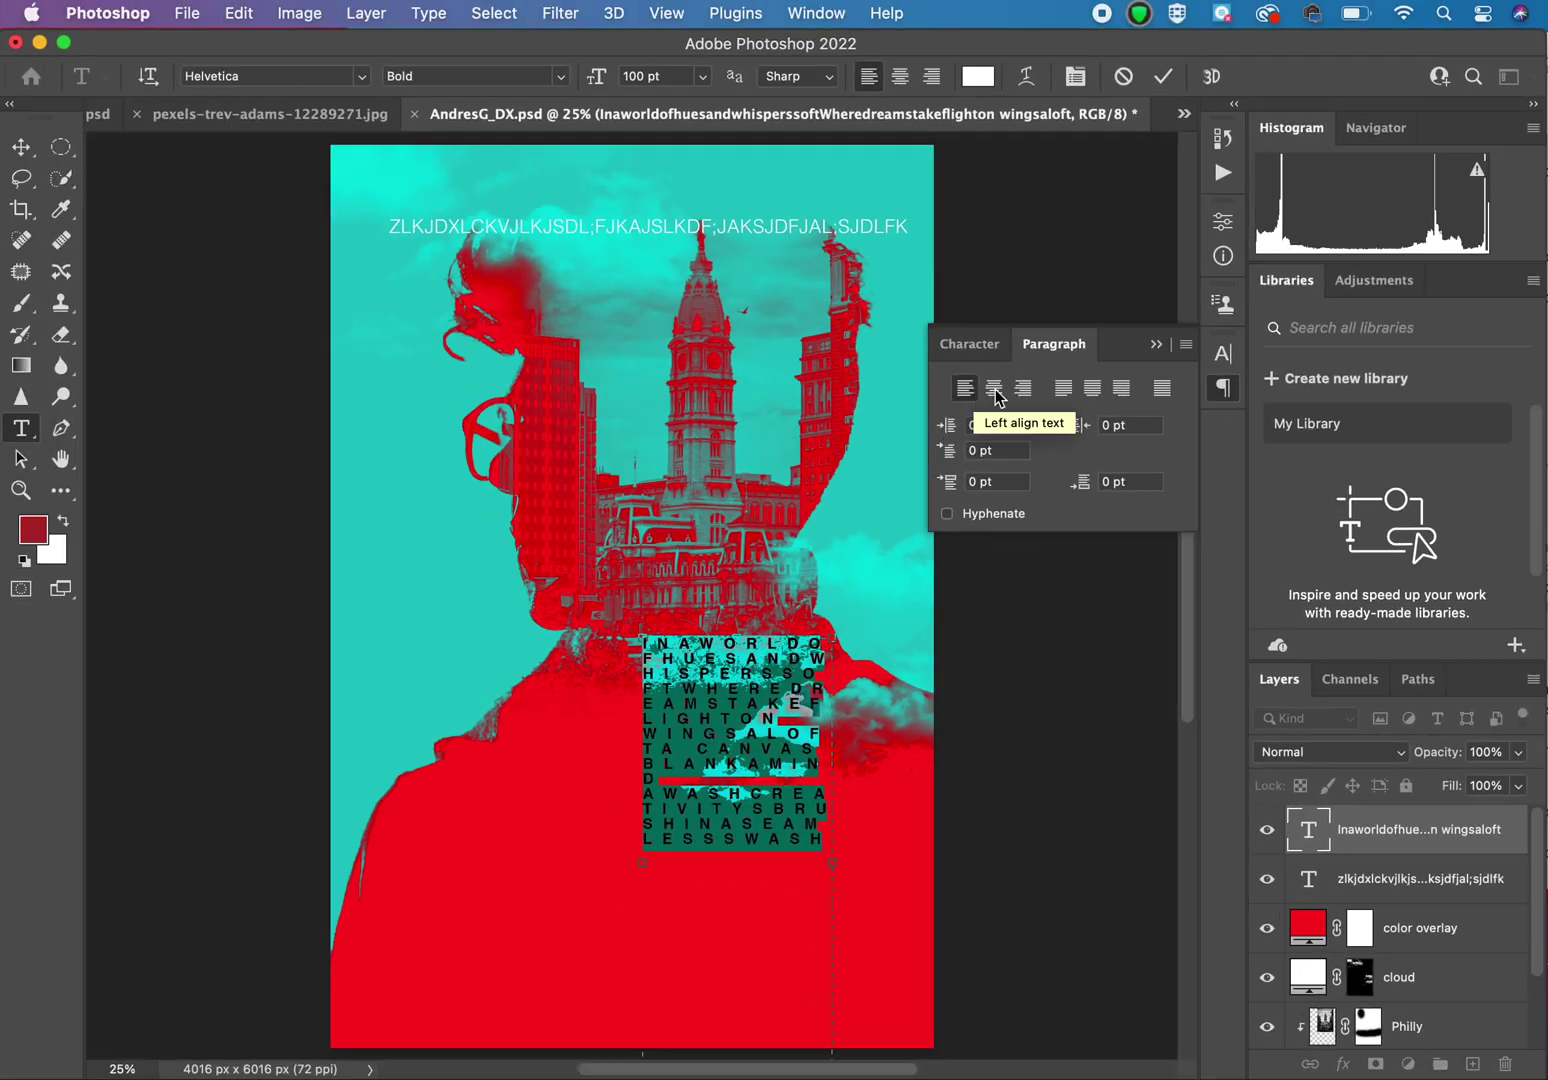
left_click(1160, 389)
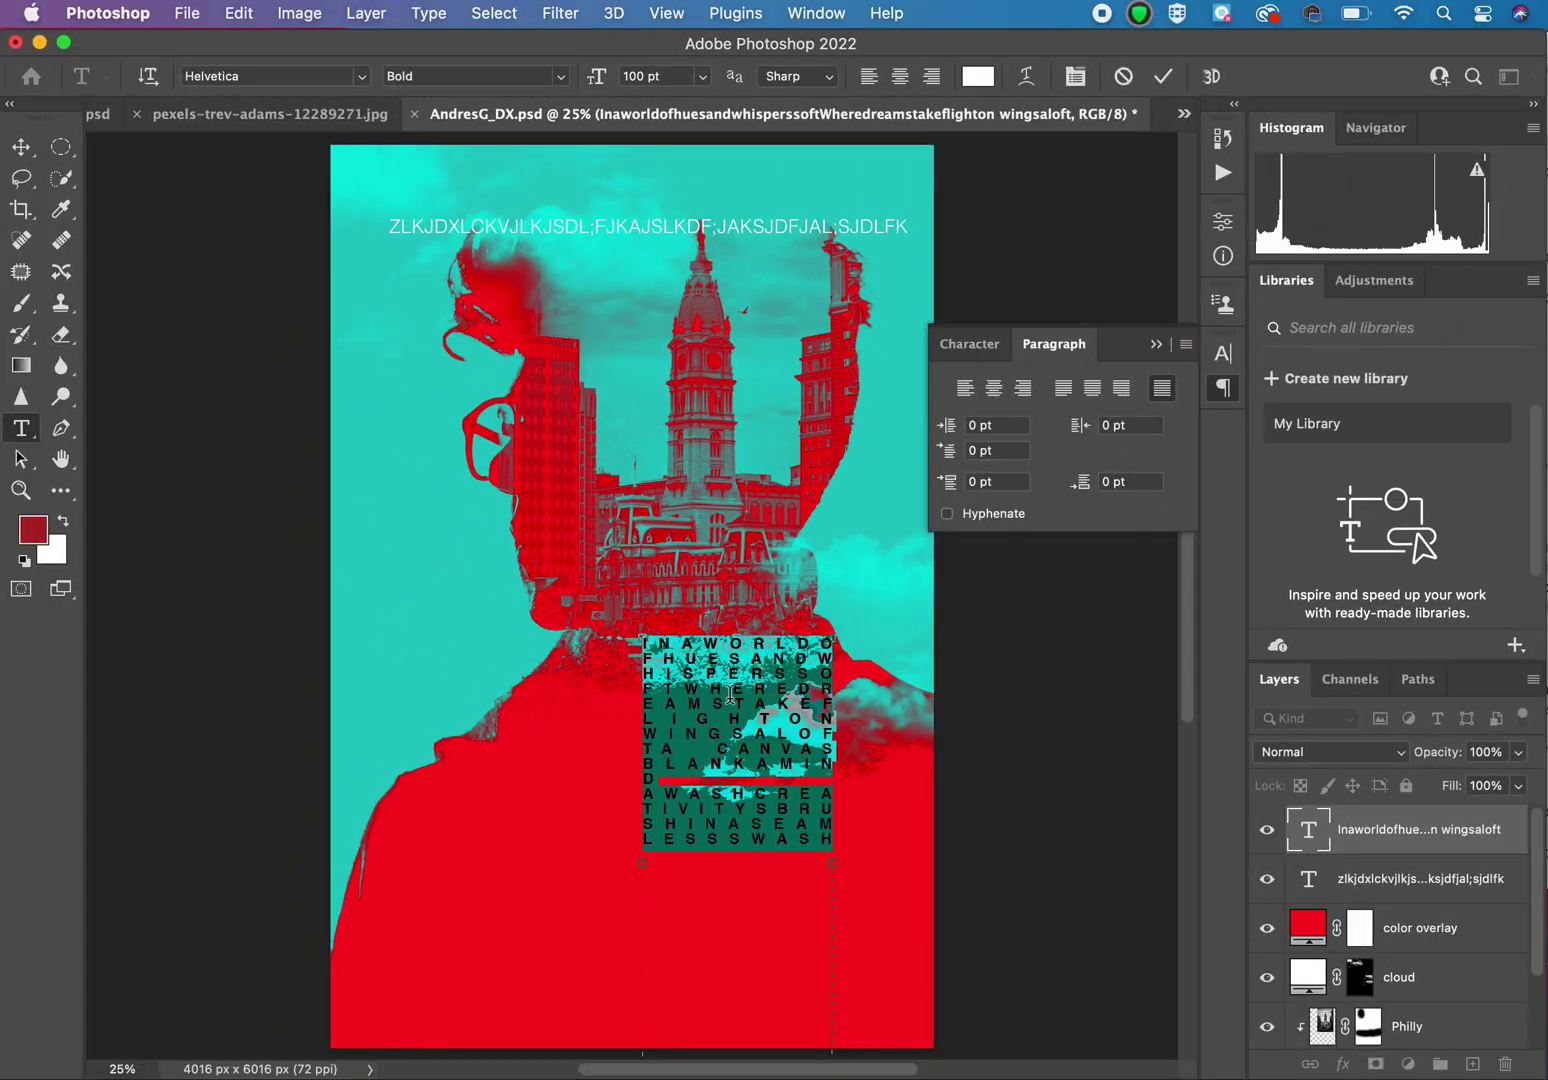
left_click(644, 792)
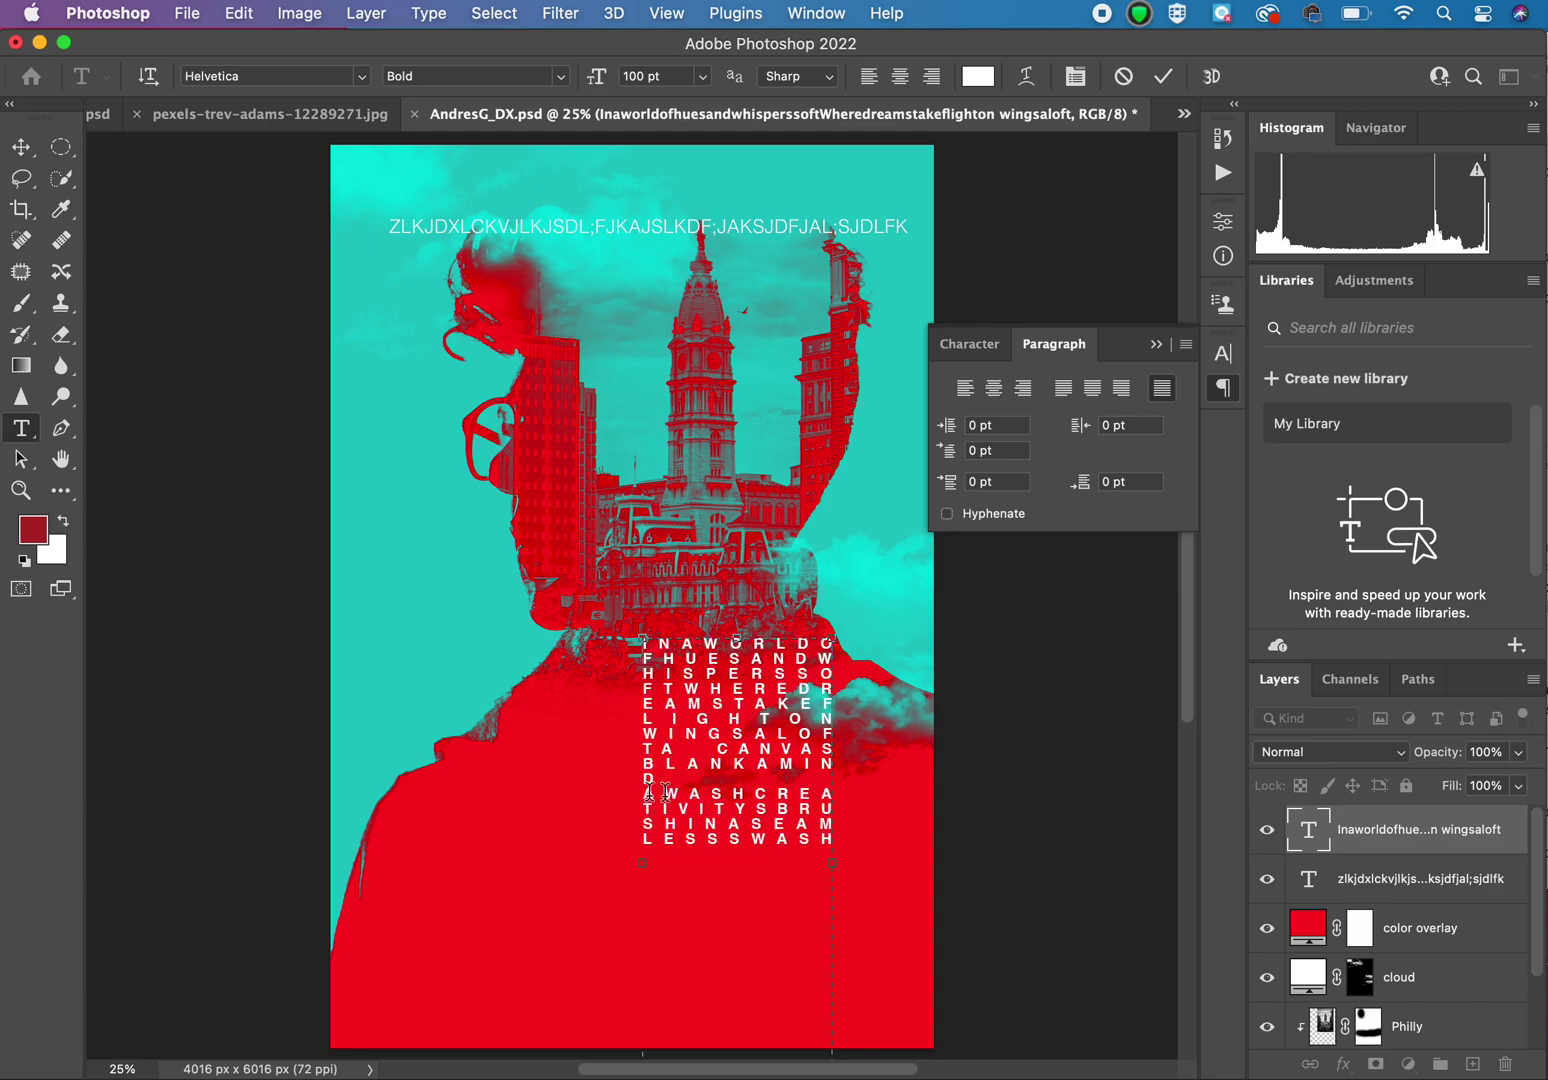
key("BackSpace")
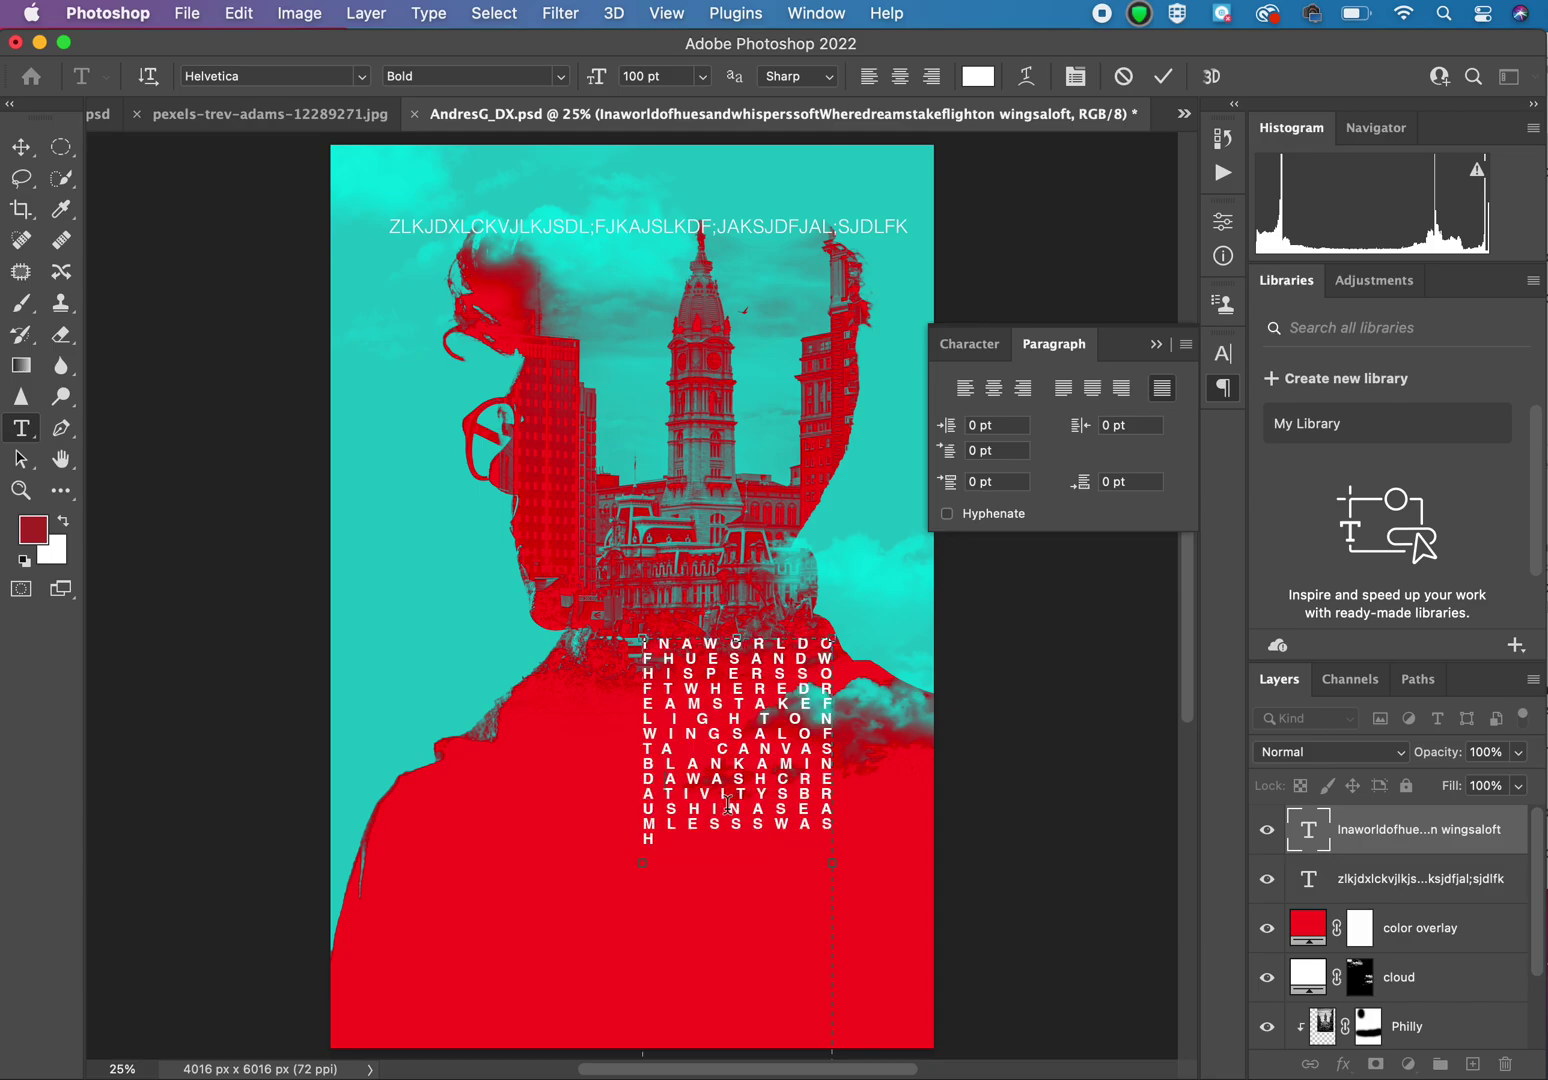
left_click(21, 147)
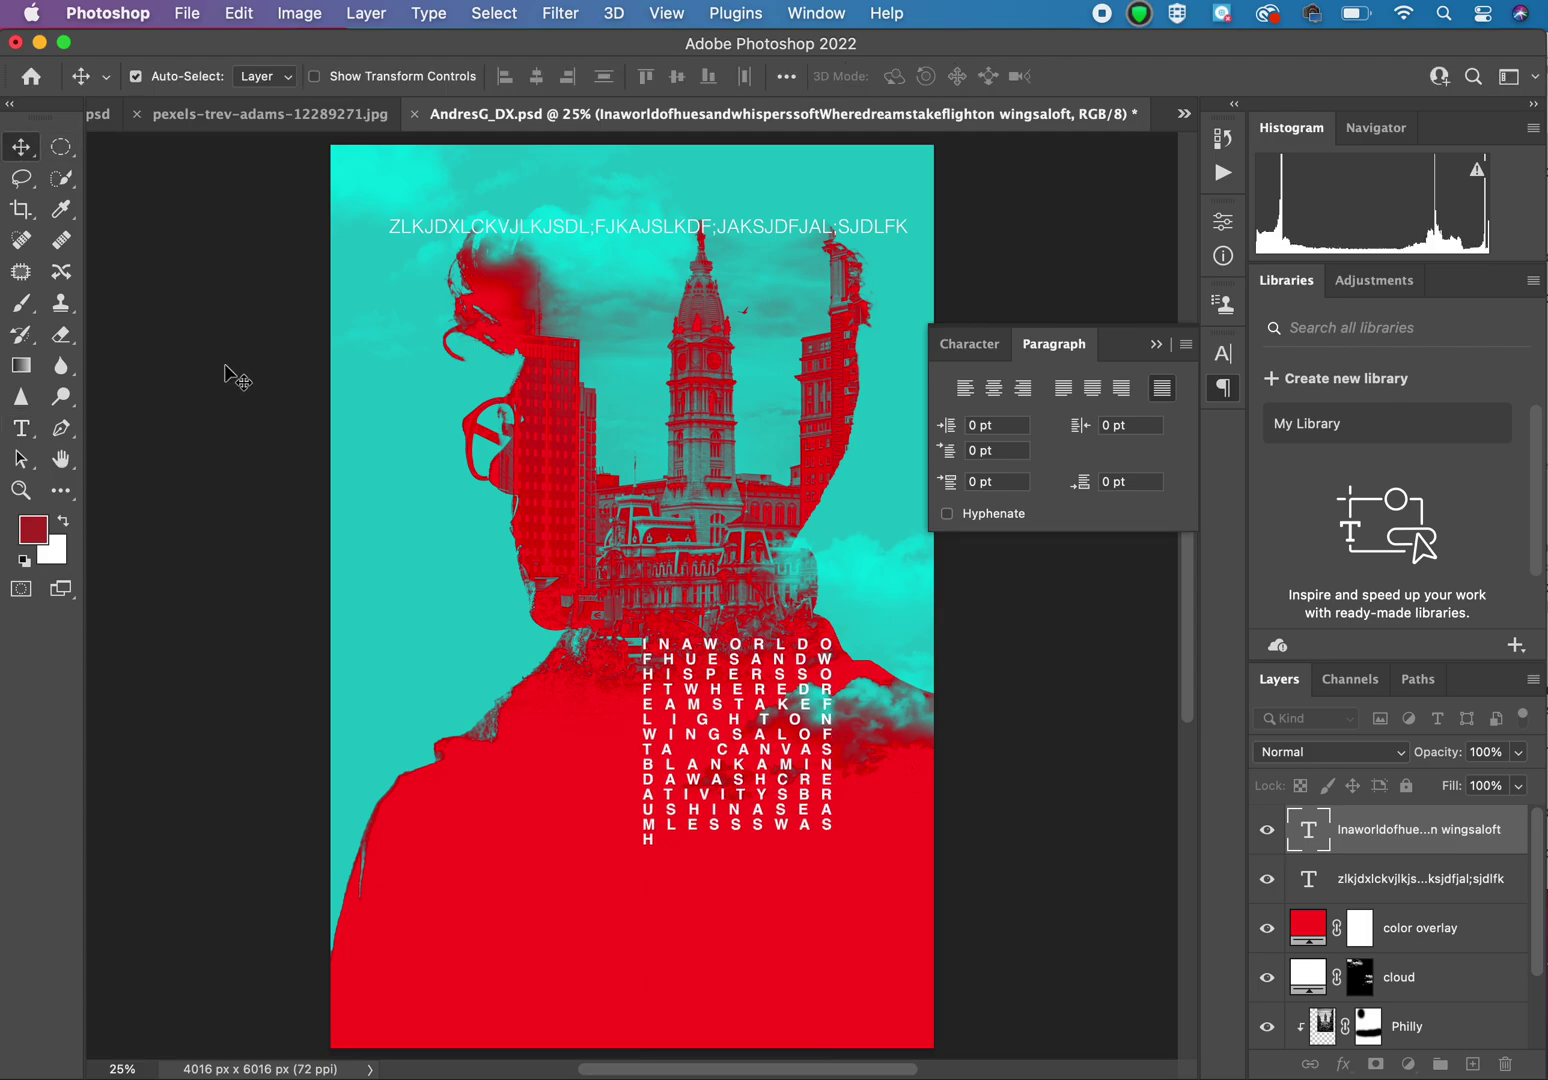
double_click(575, 226)
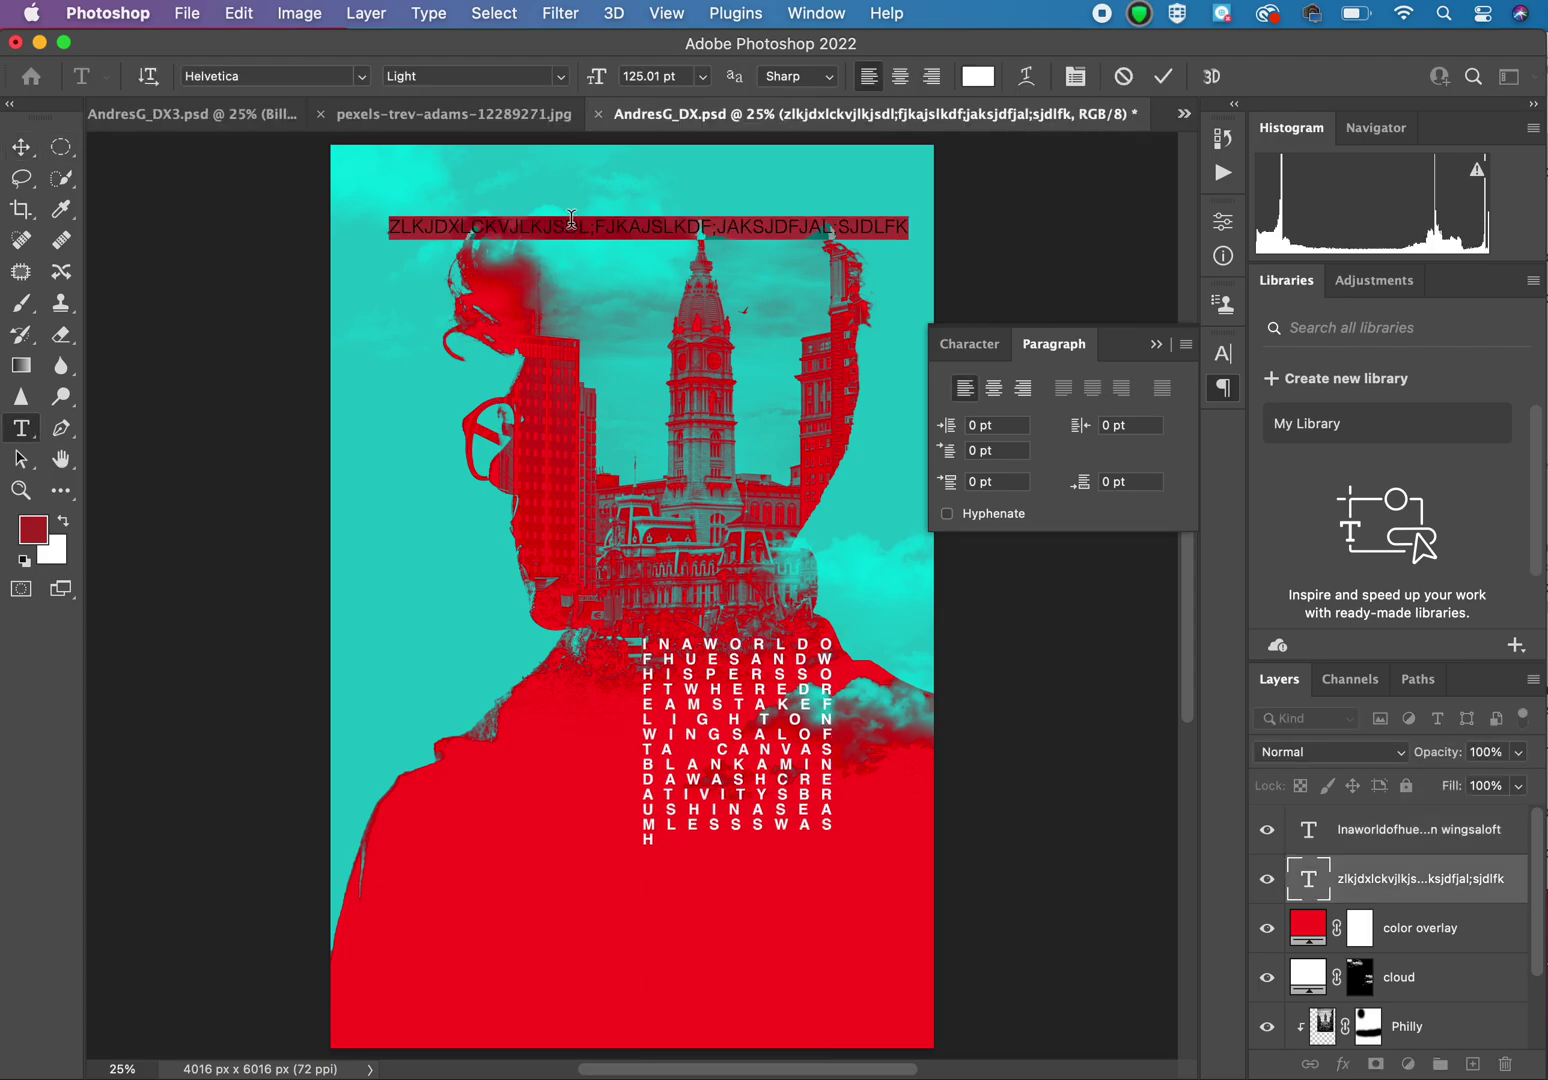
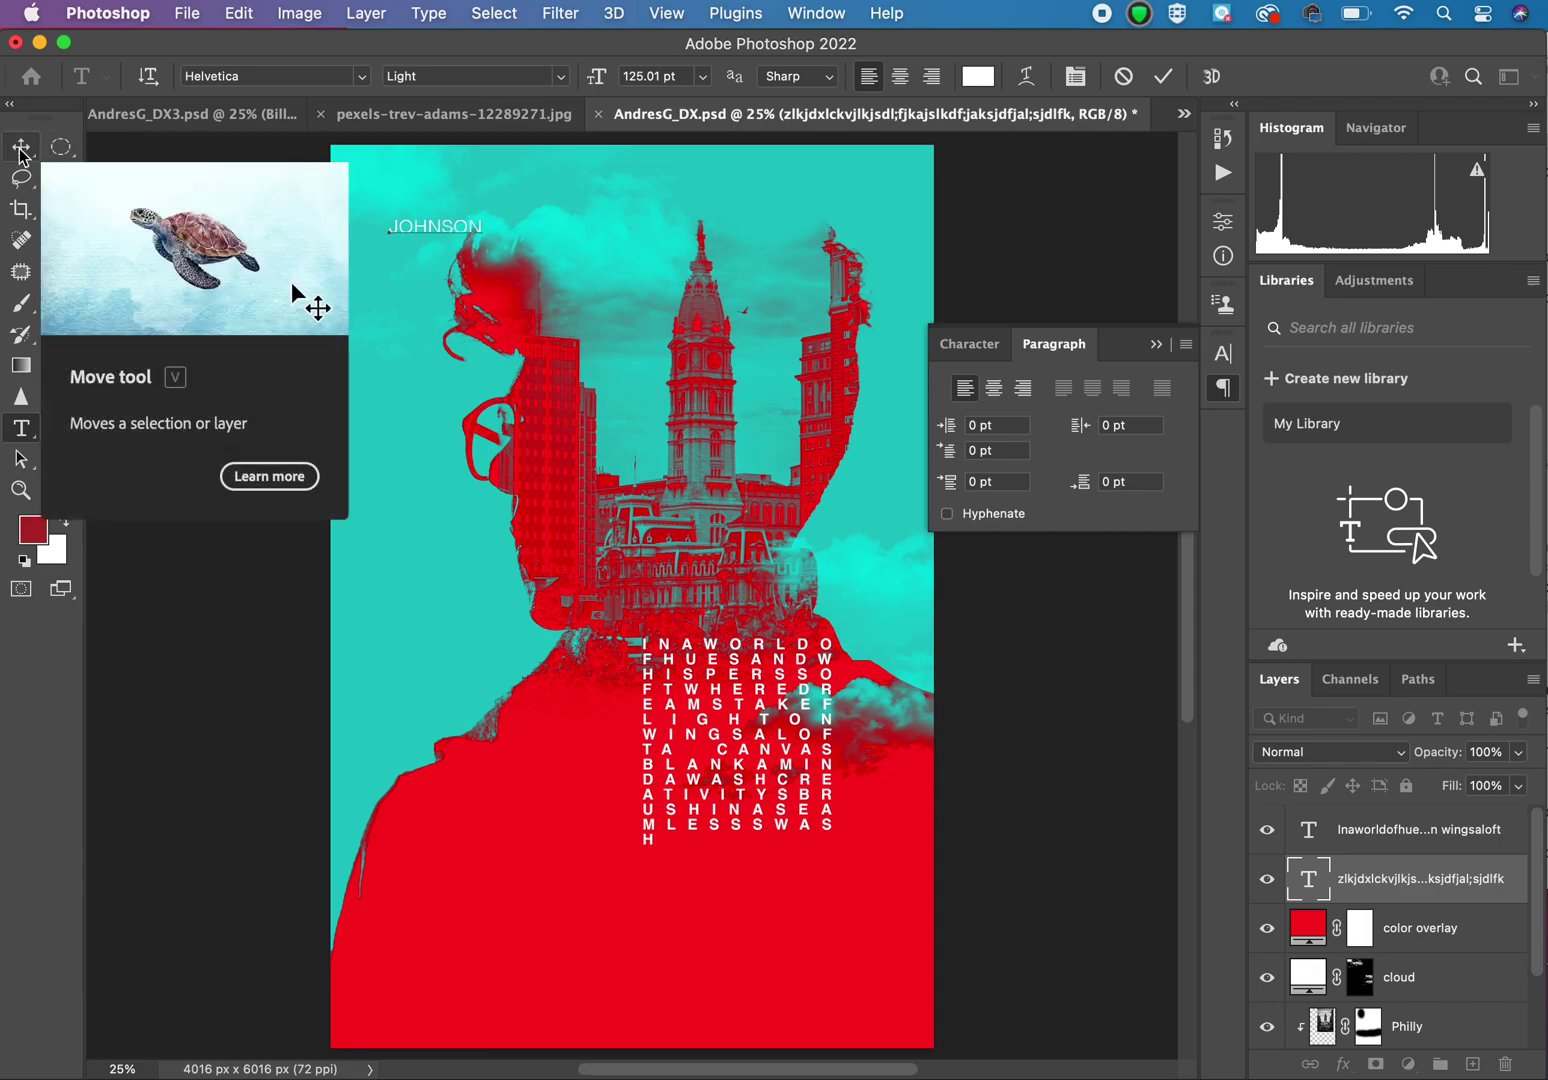
double_click(421, 222)
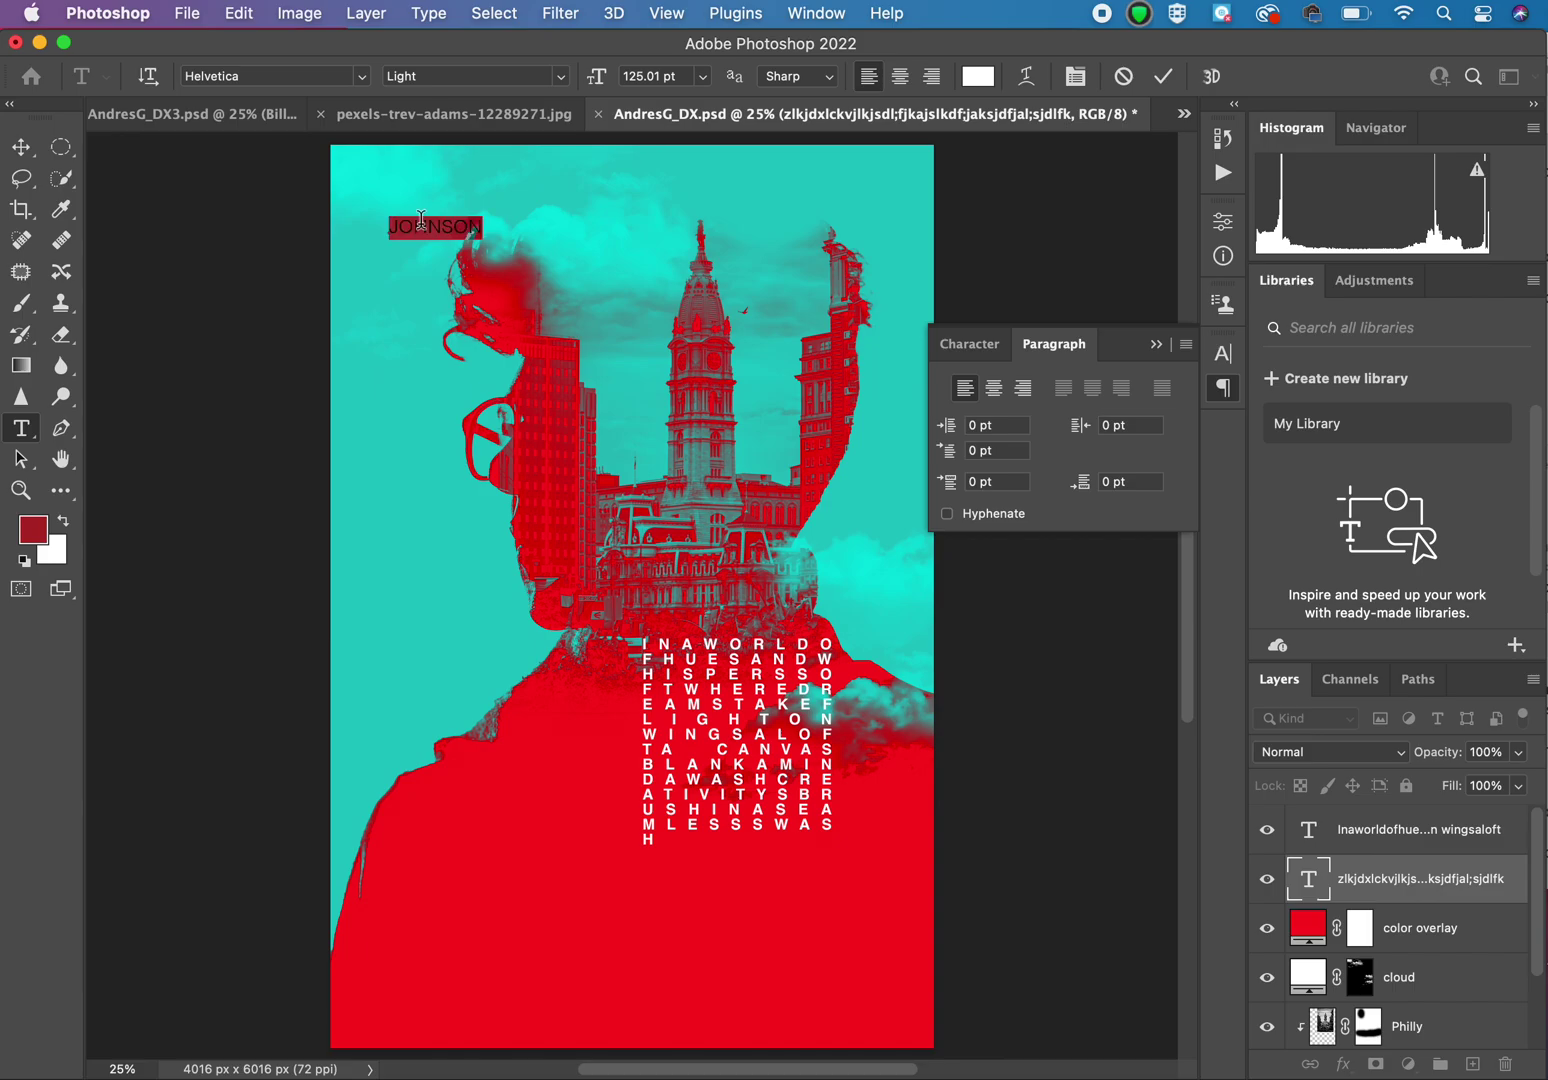
left_click(958, 346)
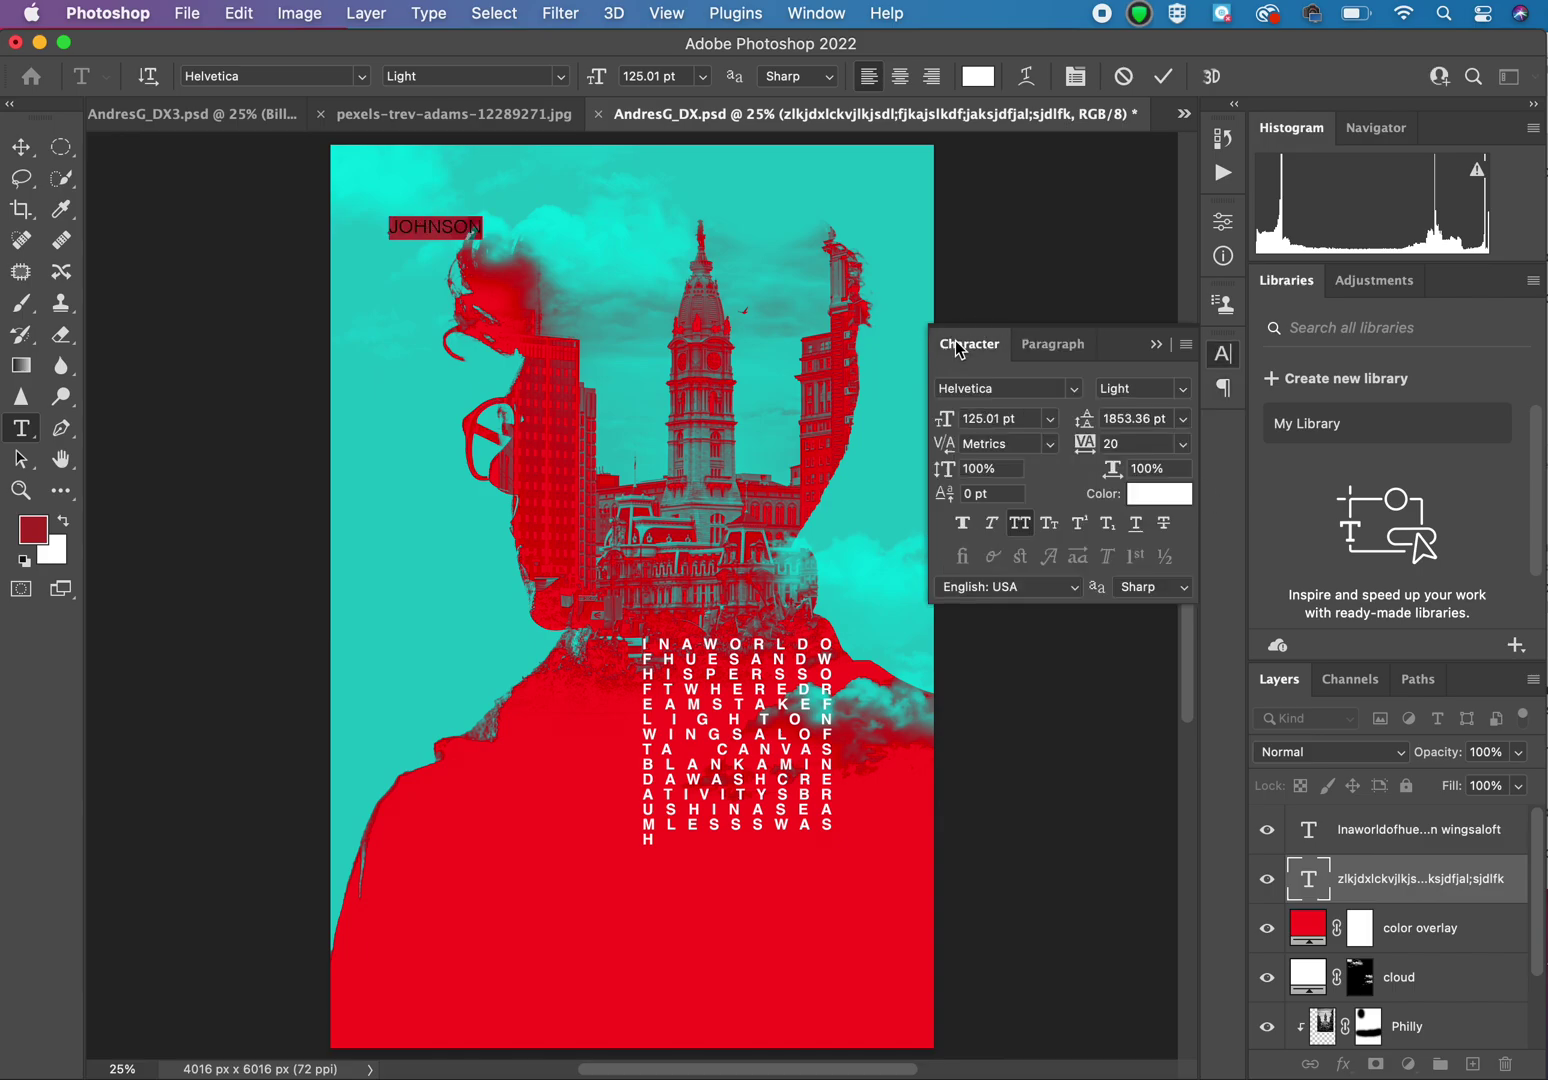
left_click(1178, 397)
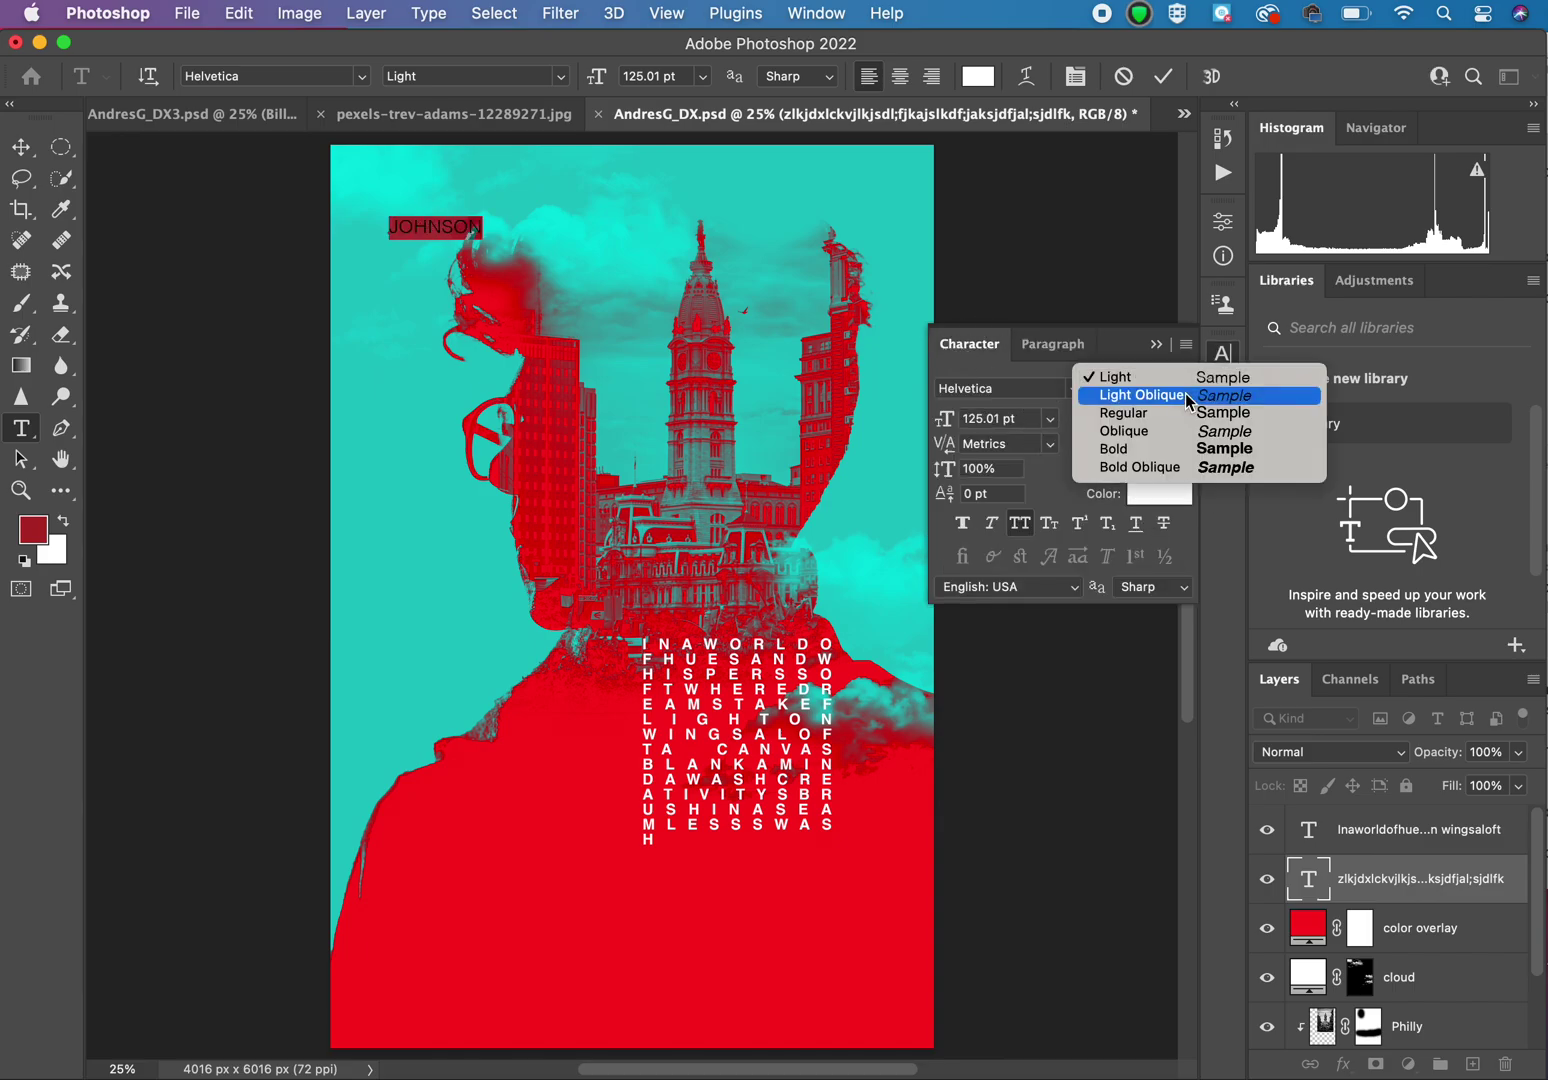
key("Escape")
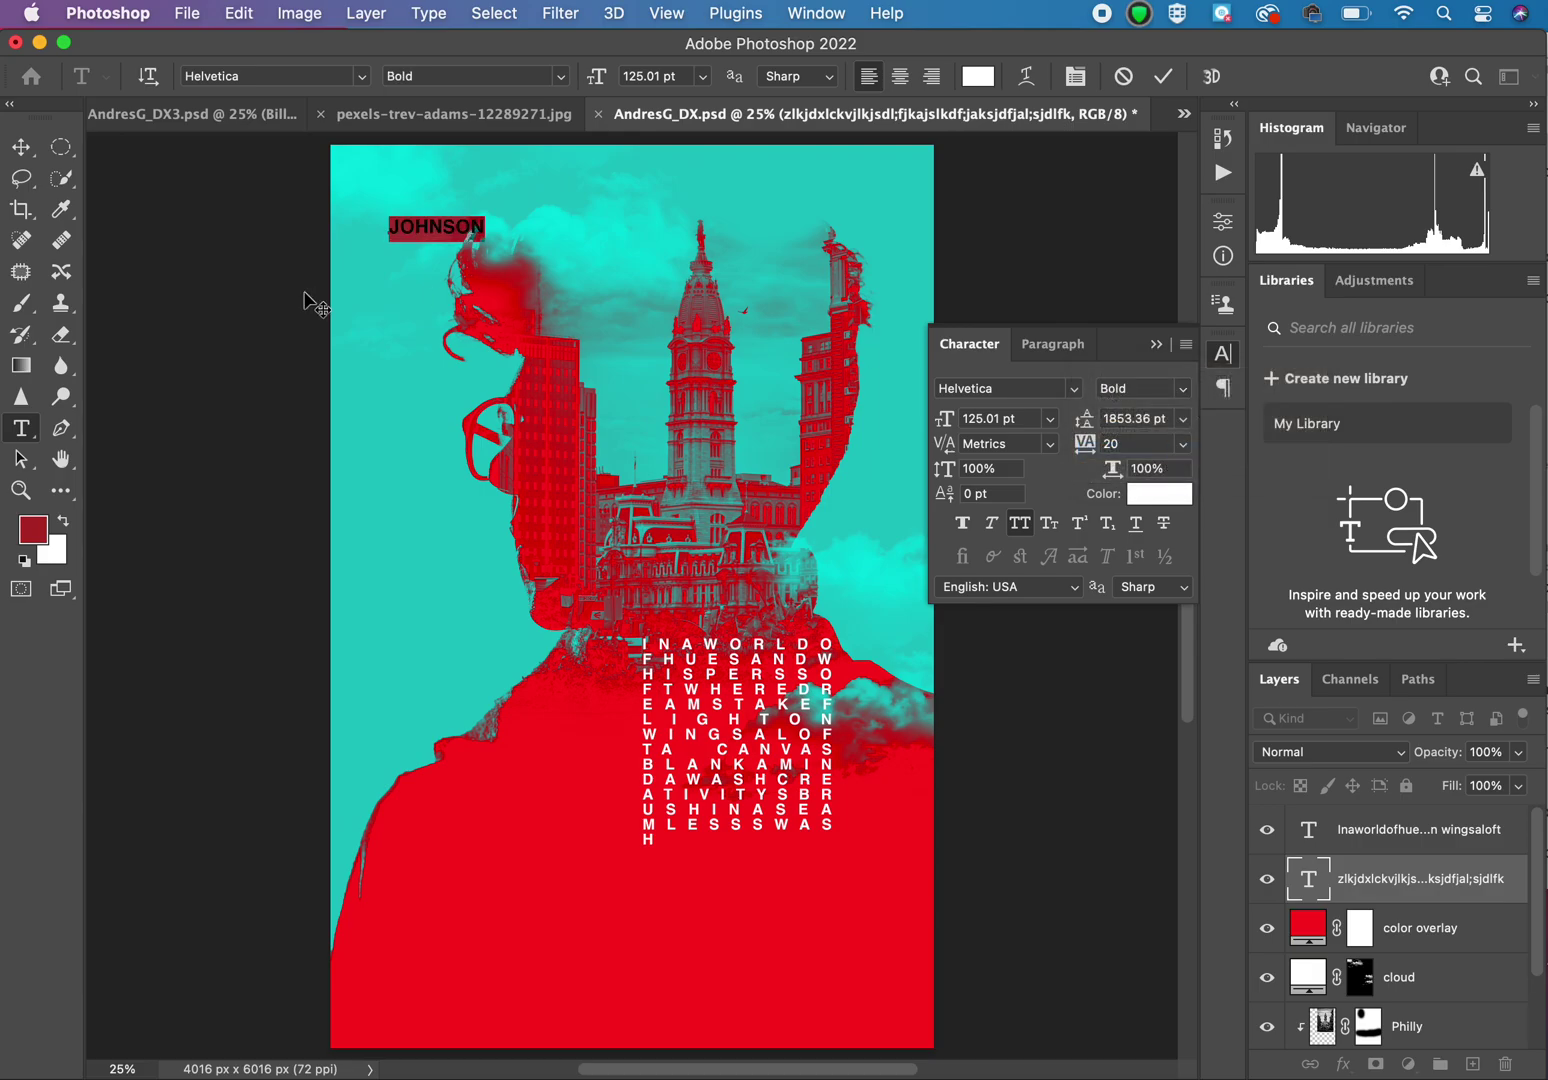
left_click(24, 152)
key("super+t")
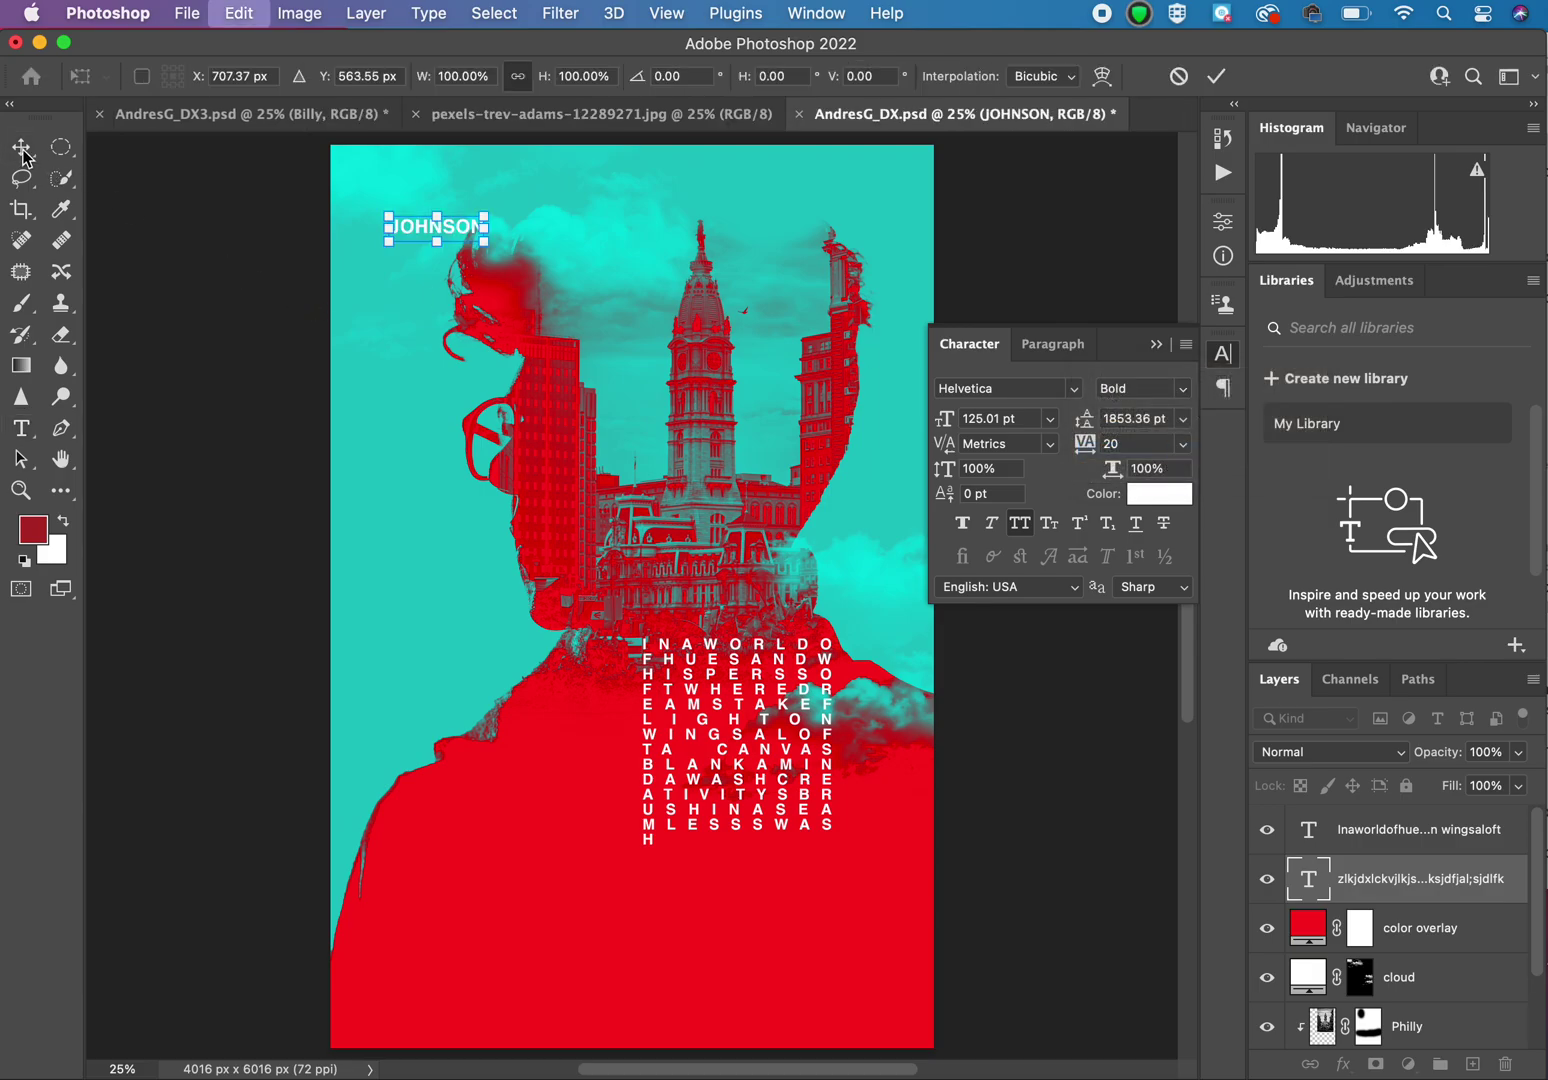
left_click_drag(491, 199, 389, 160)
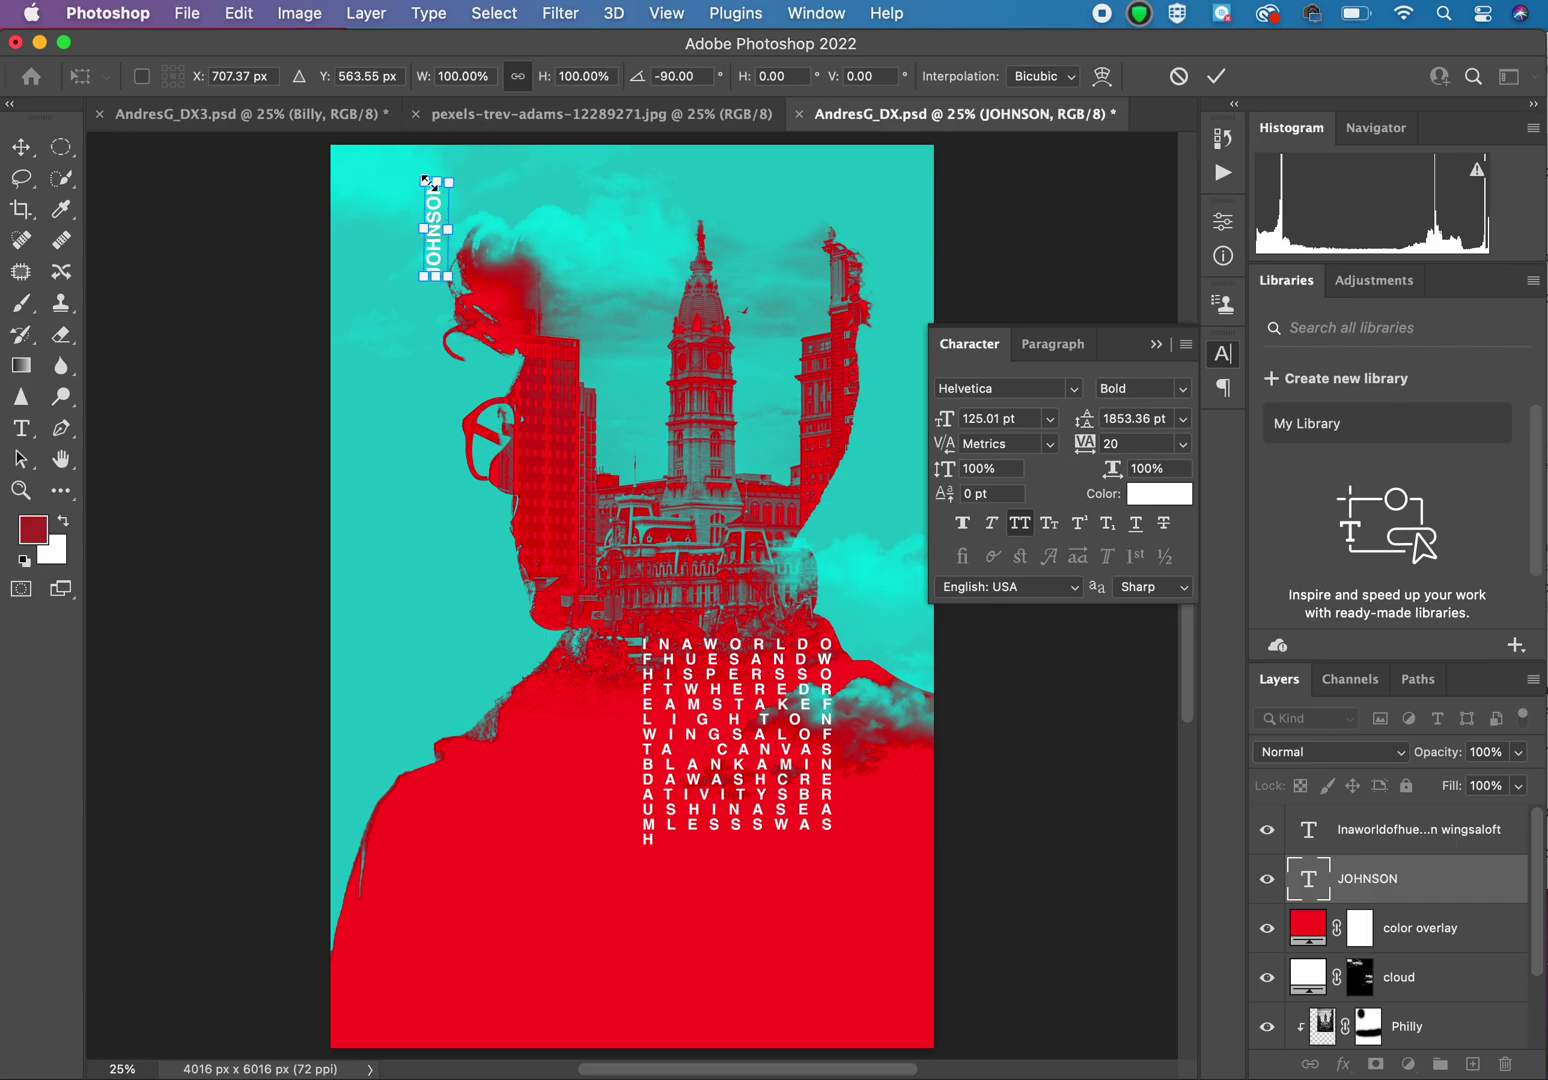
left_click_drag(452, 284, 846, 971)
left_click_drag(487, 634, 398, 626)
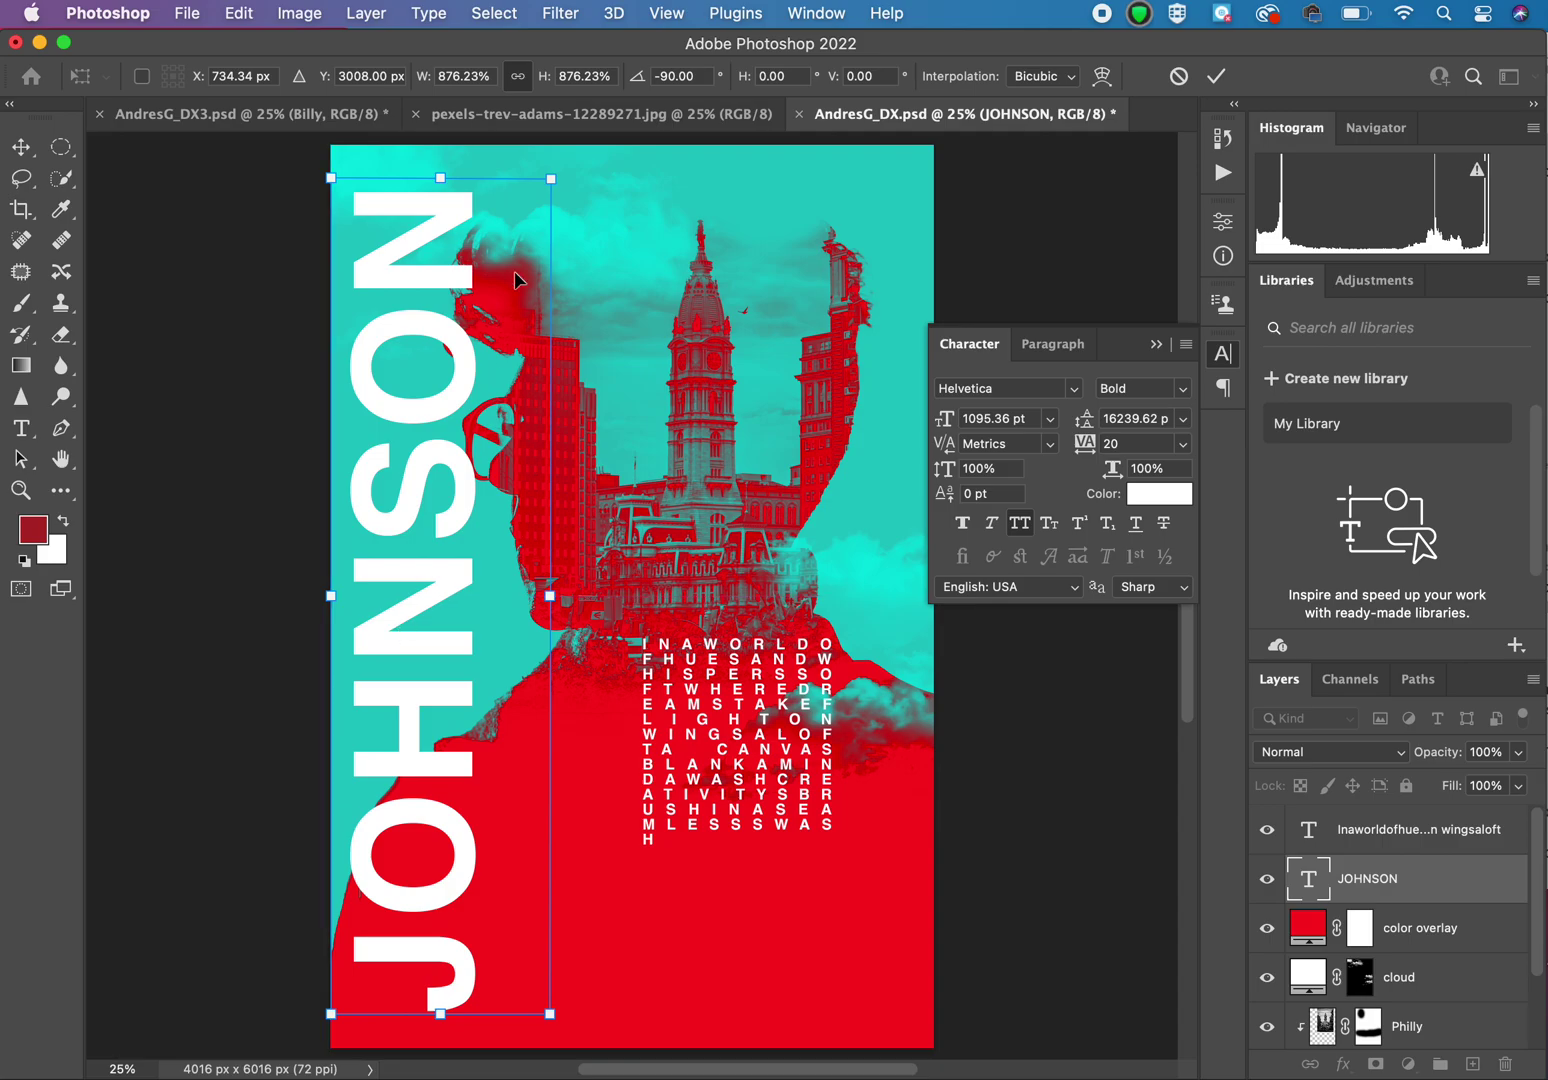
left_click_drag(551, 177, 569, 146)
key("Left")
key("Left")
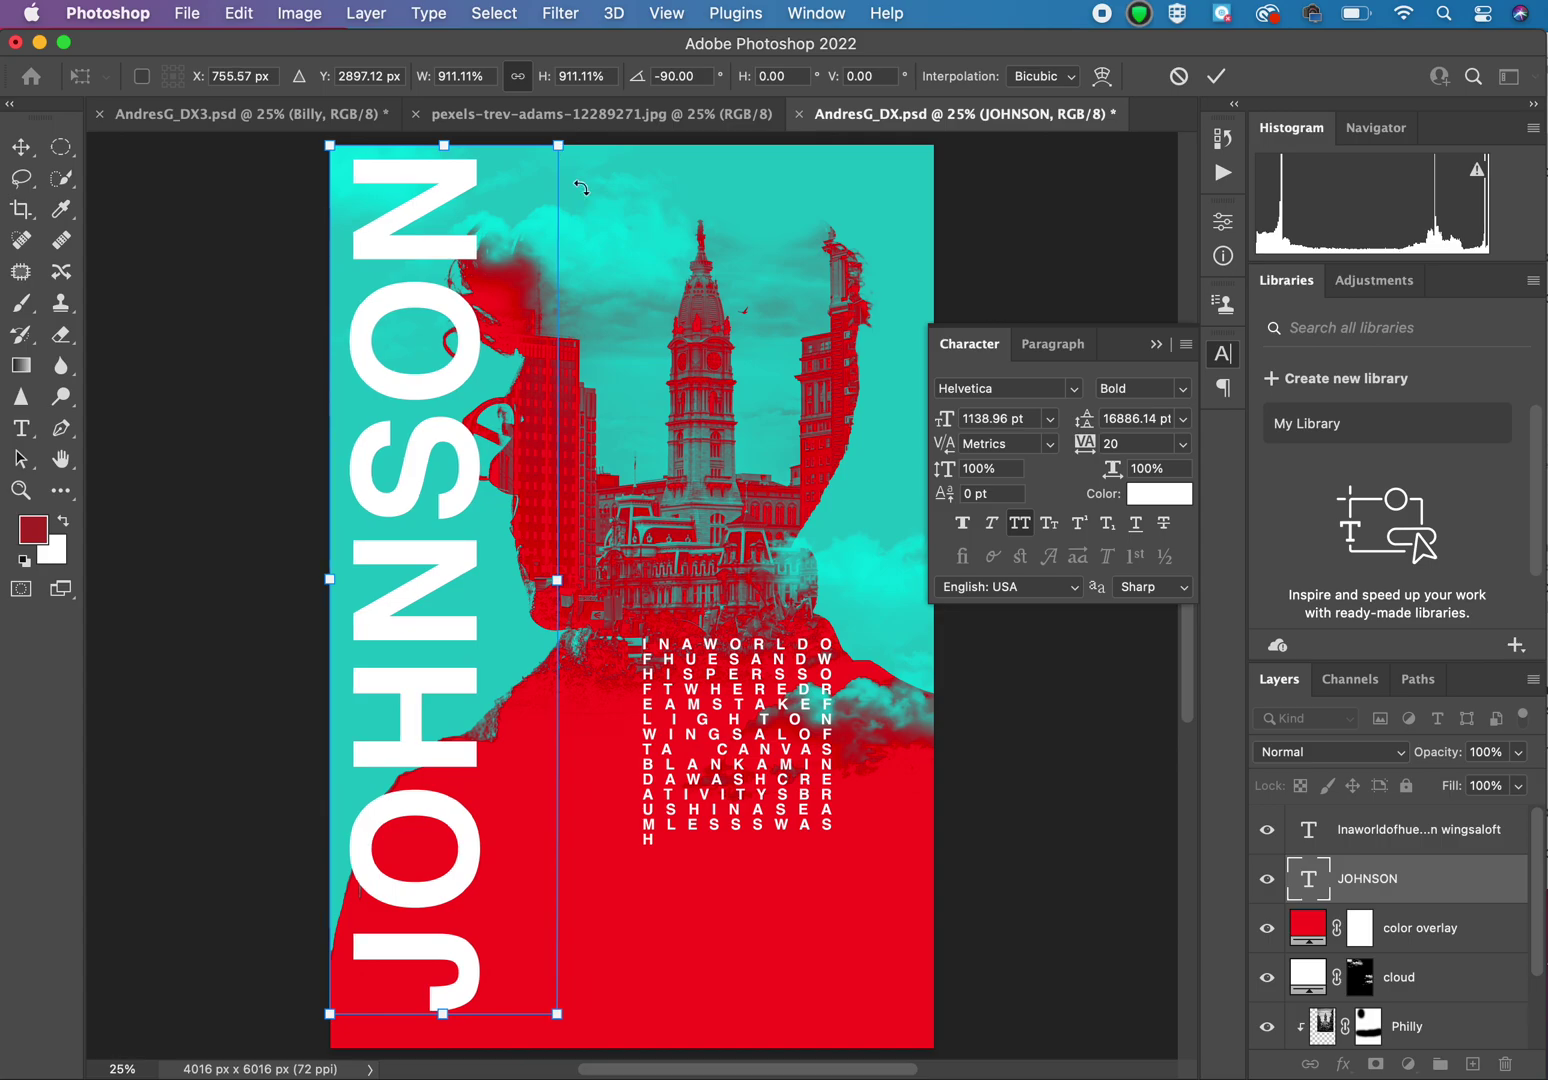
left_click_drag(557, 1012, 569, 1041)
left_click_drag(565, 1034, 568, 1036)
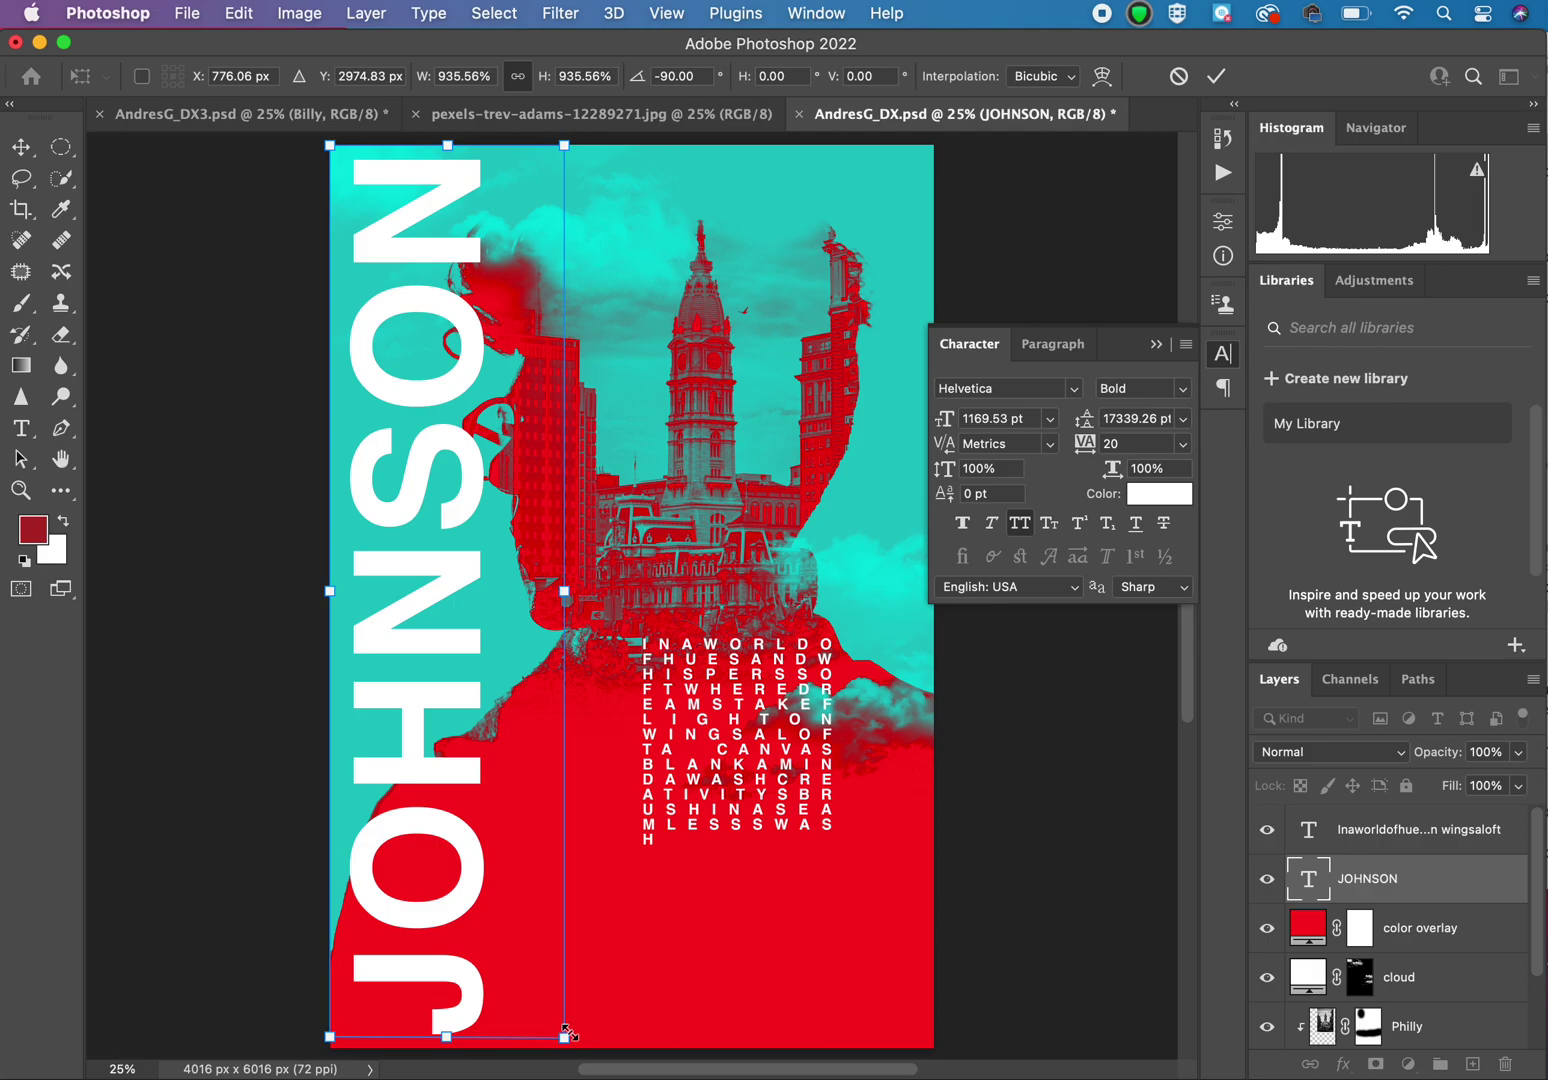
key("Return")
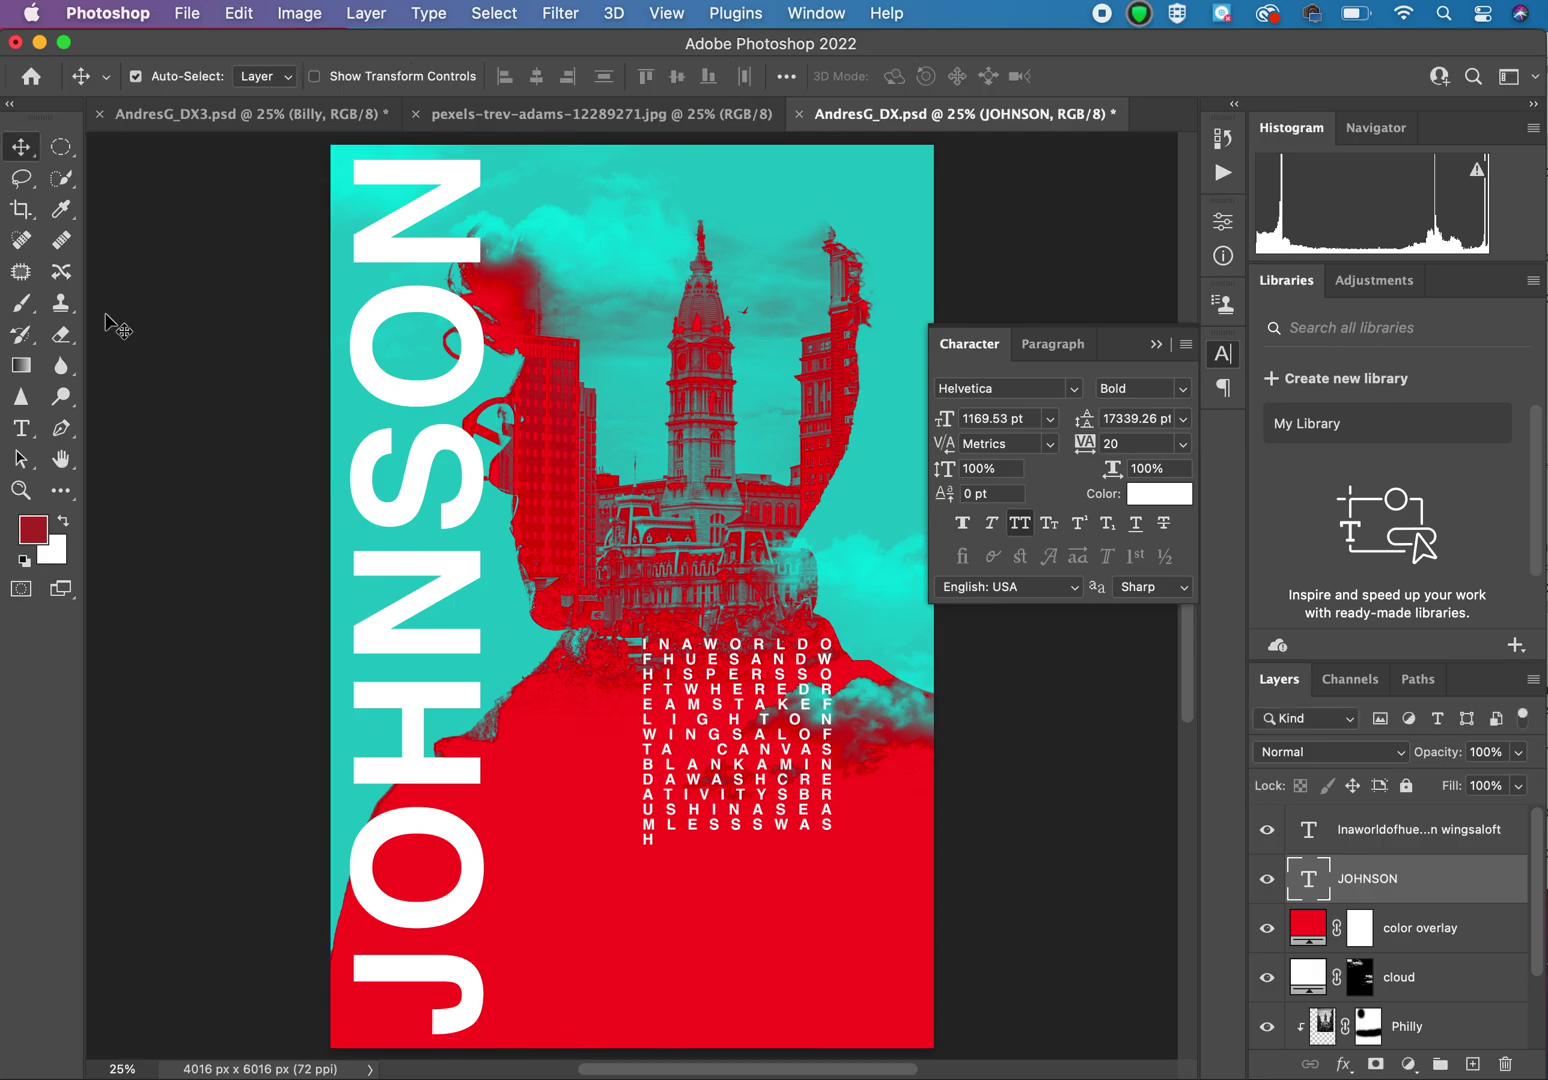
left_click(22, 428)
left_click(529, 197)
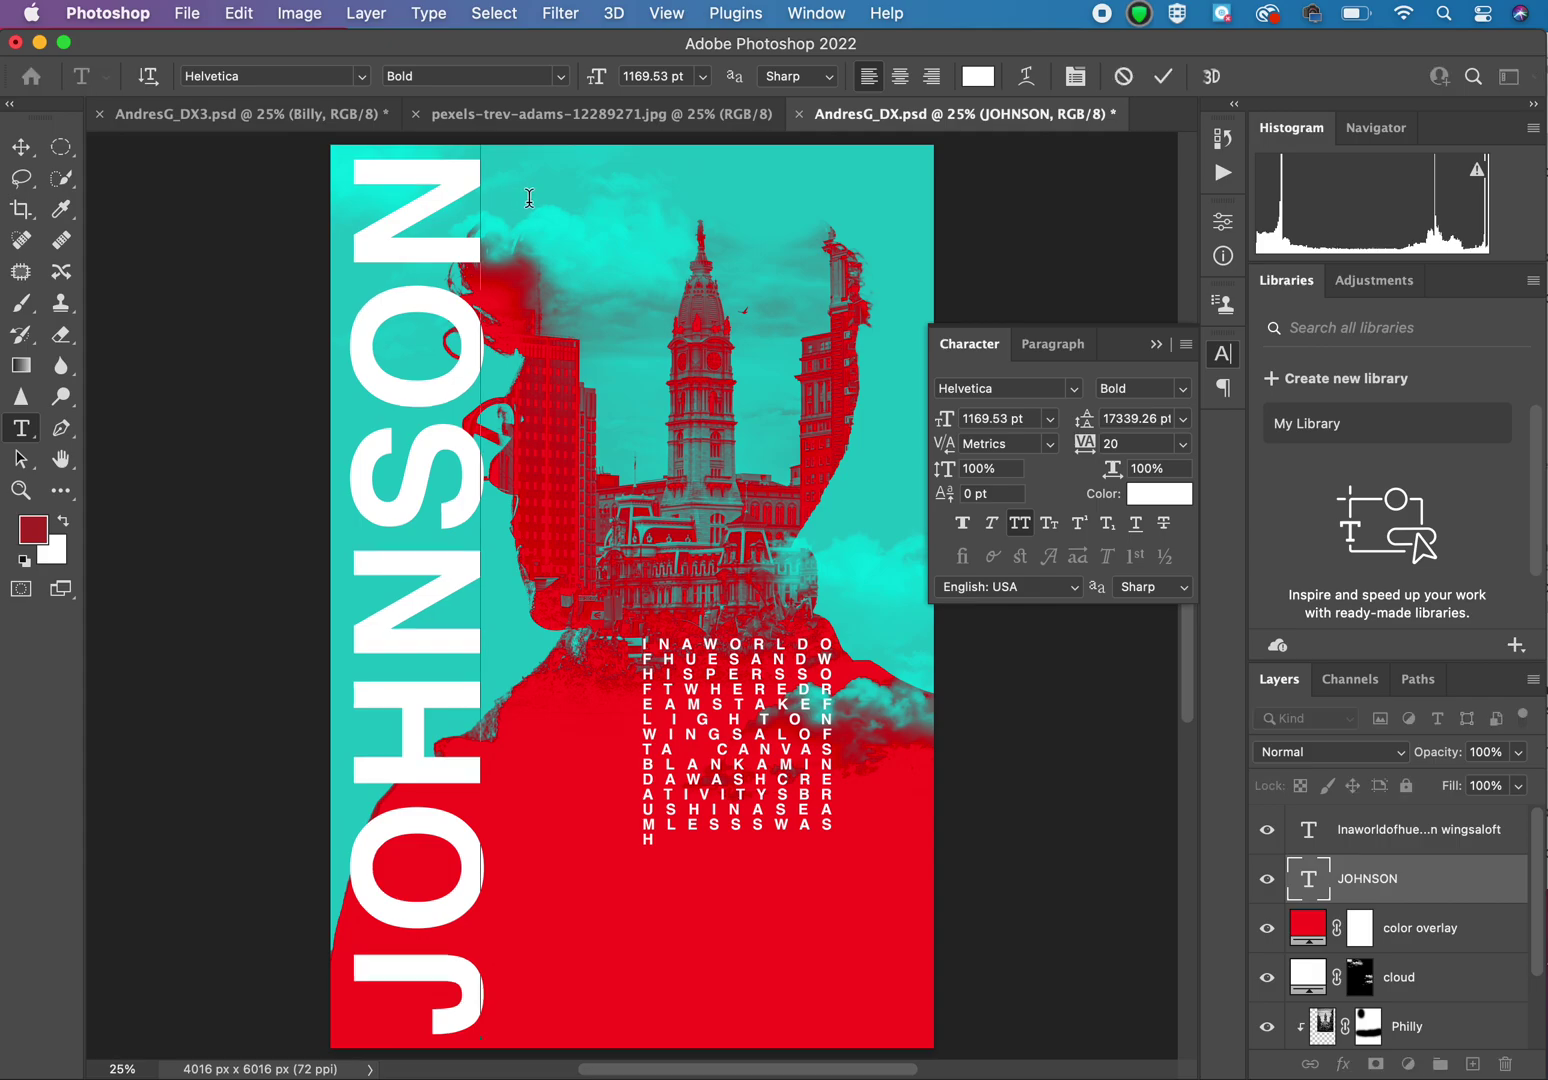
left_click(21, 146)
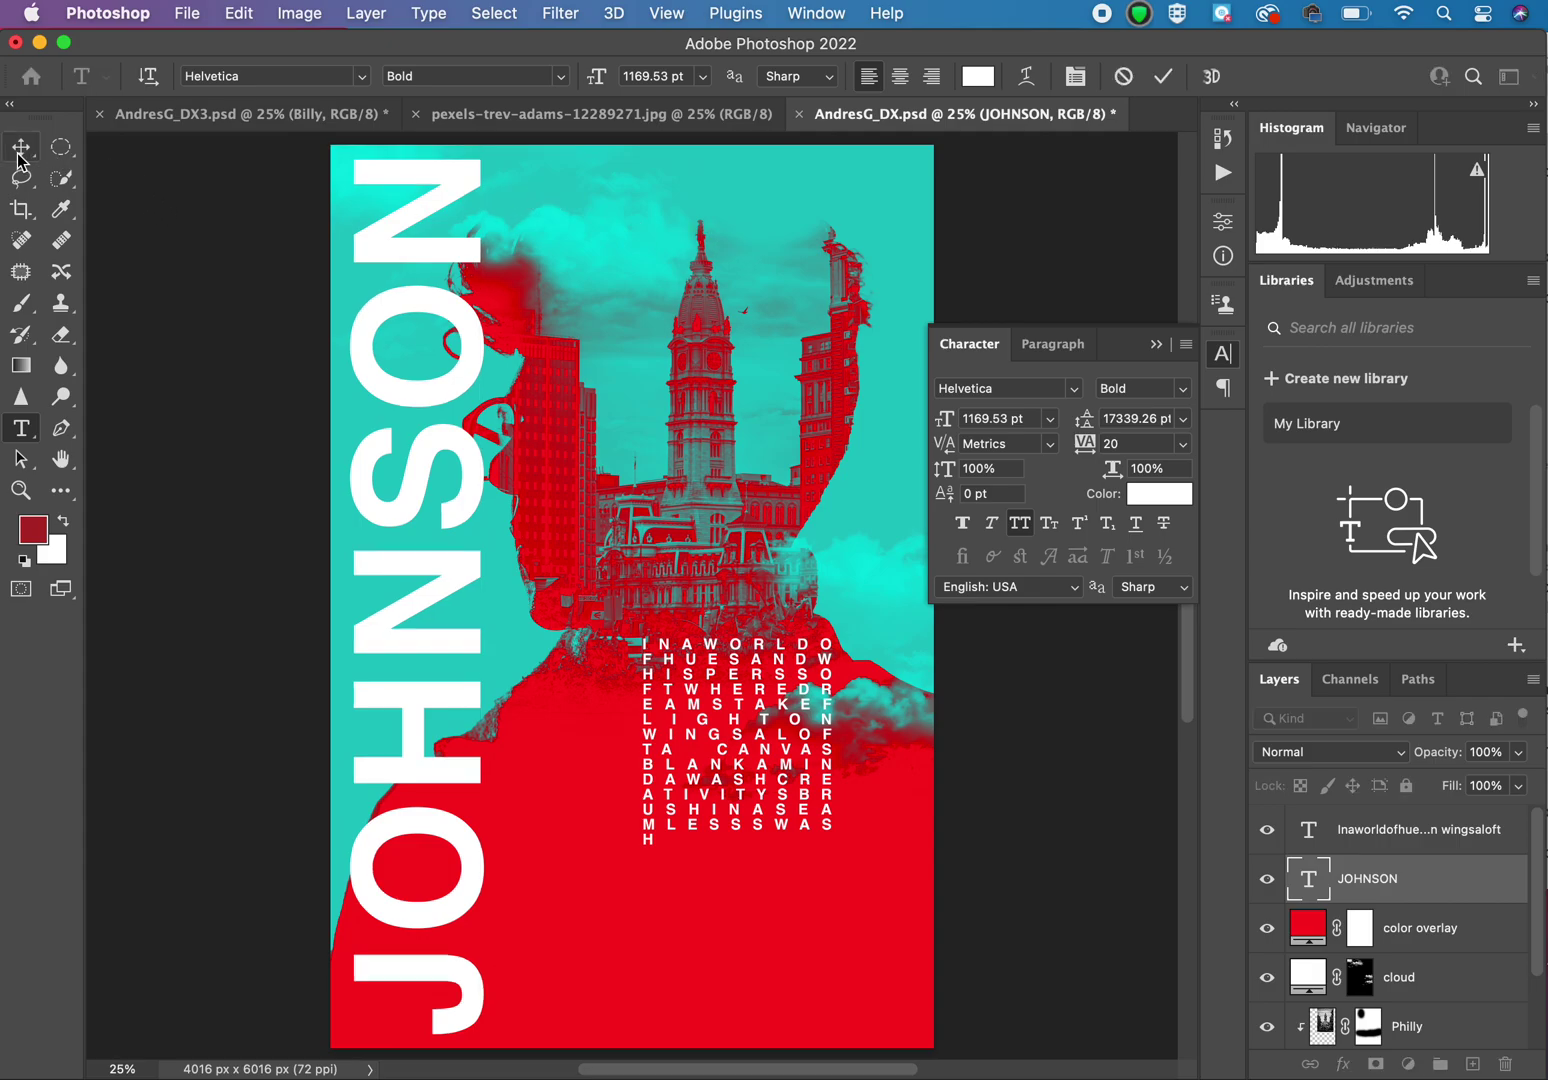
left_click(230, 215)
left_click(21, 428)
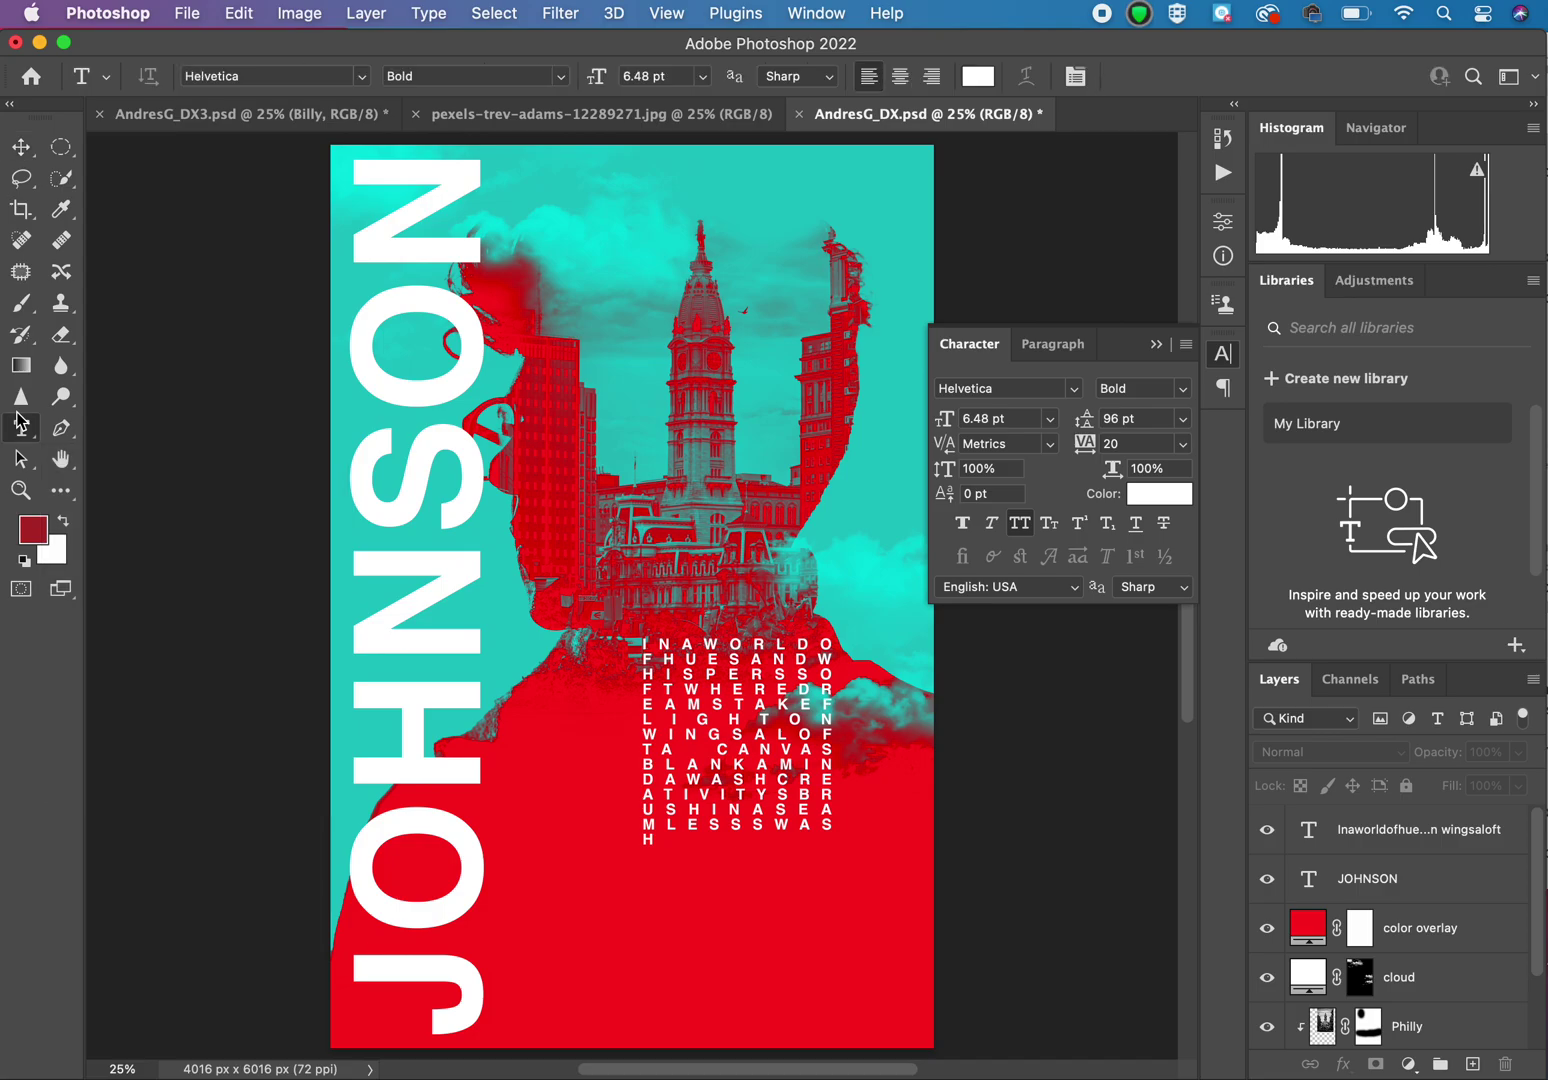
left_click(708, 187)
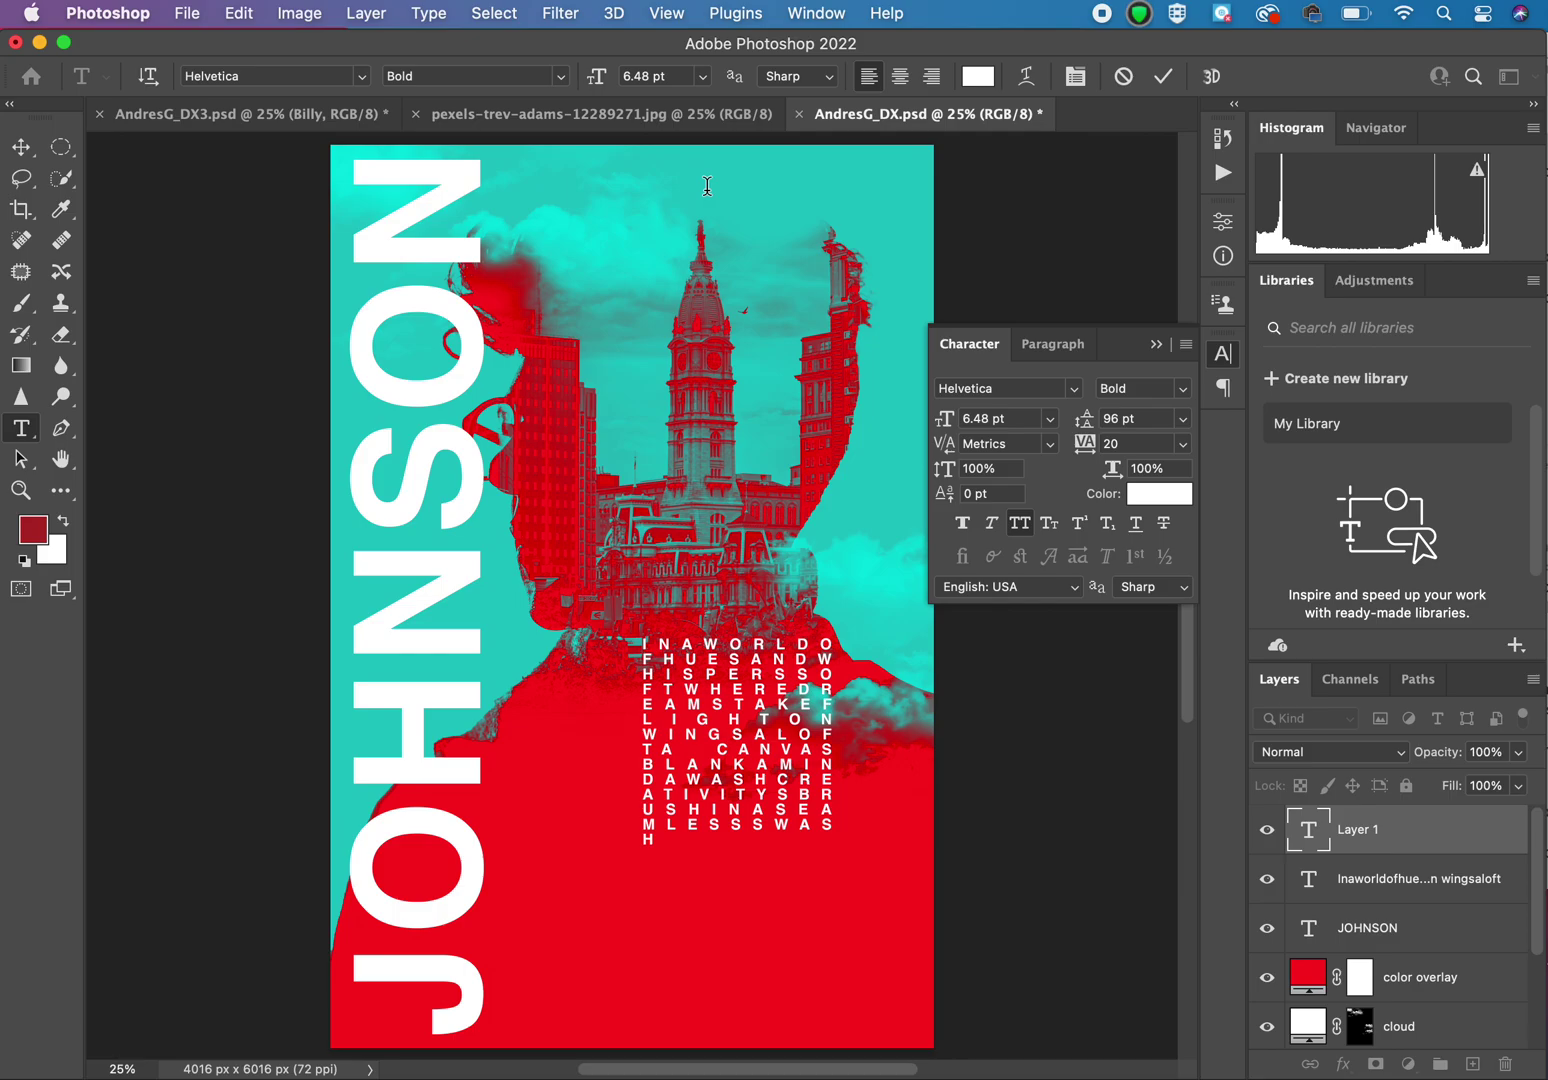
left_click(24, 148)
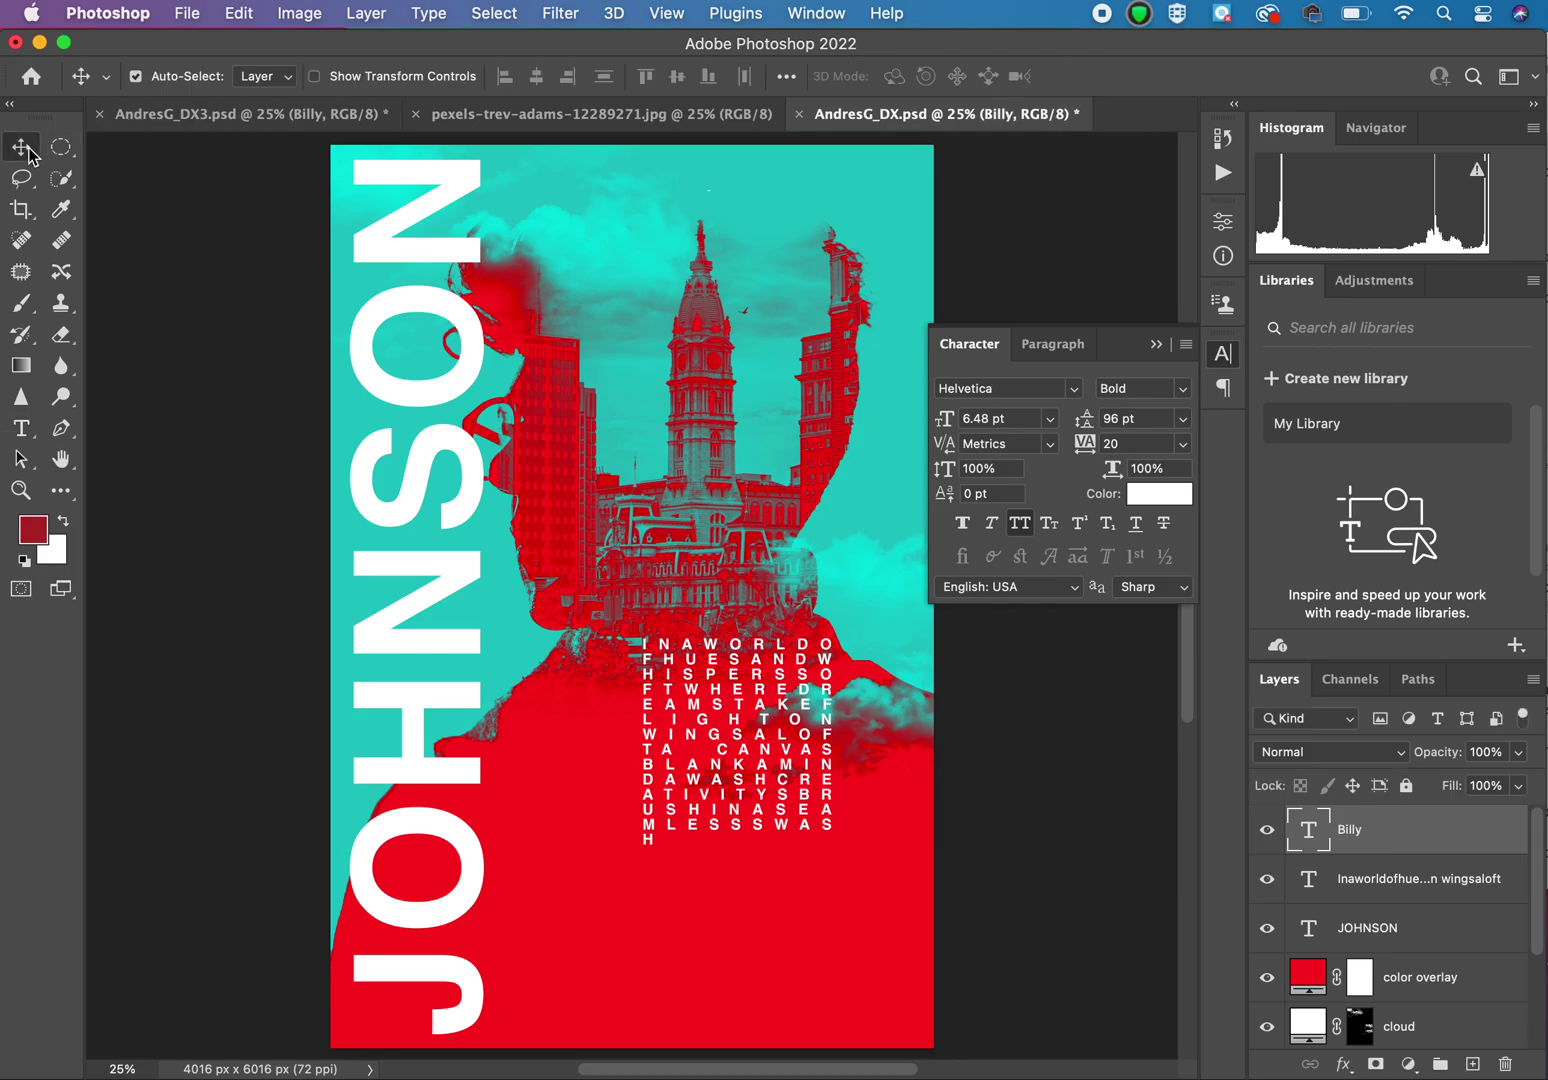
key("super+t")
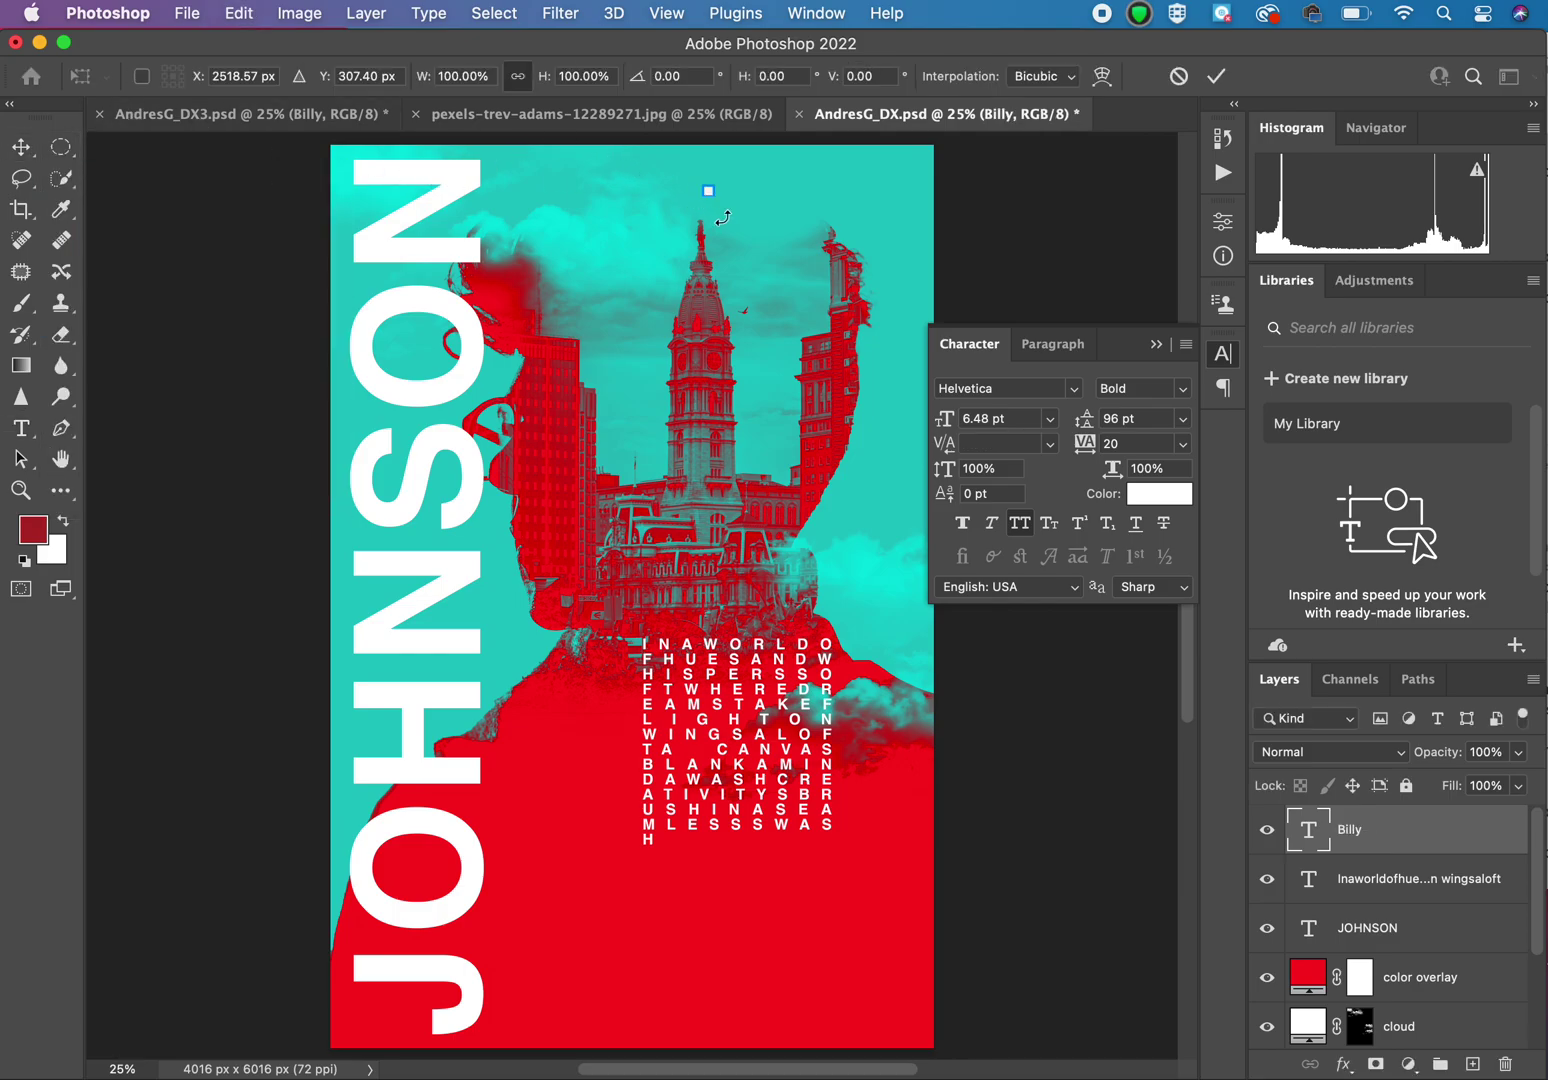
left_click_drag(716, 195, 1034, 345)
left_click_drag(781, 265, 639, 261)
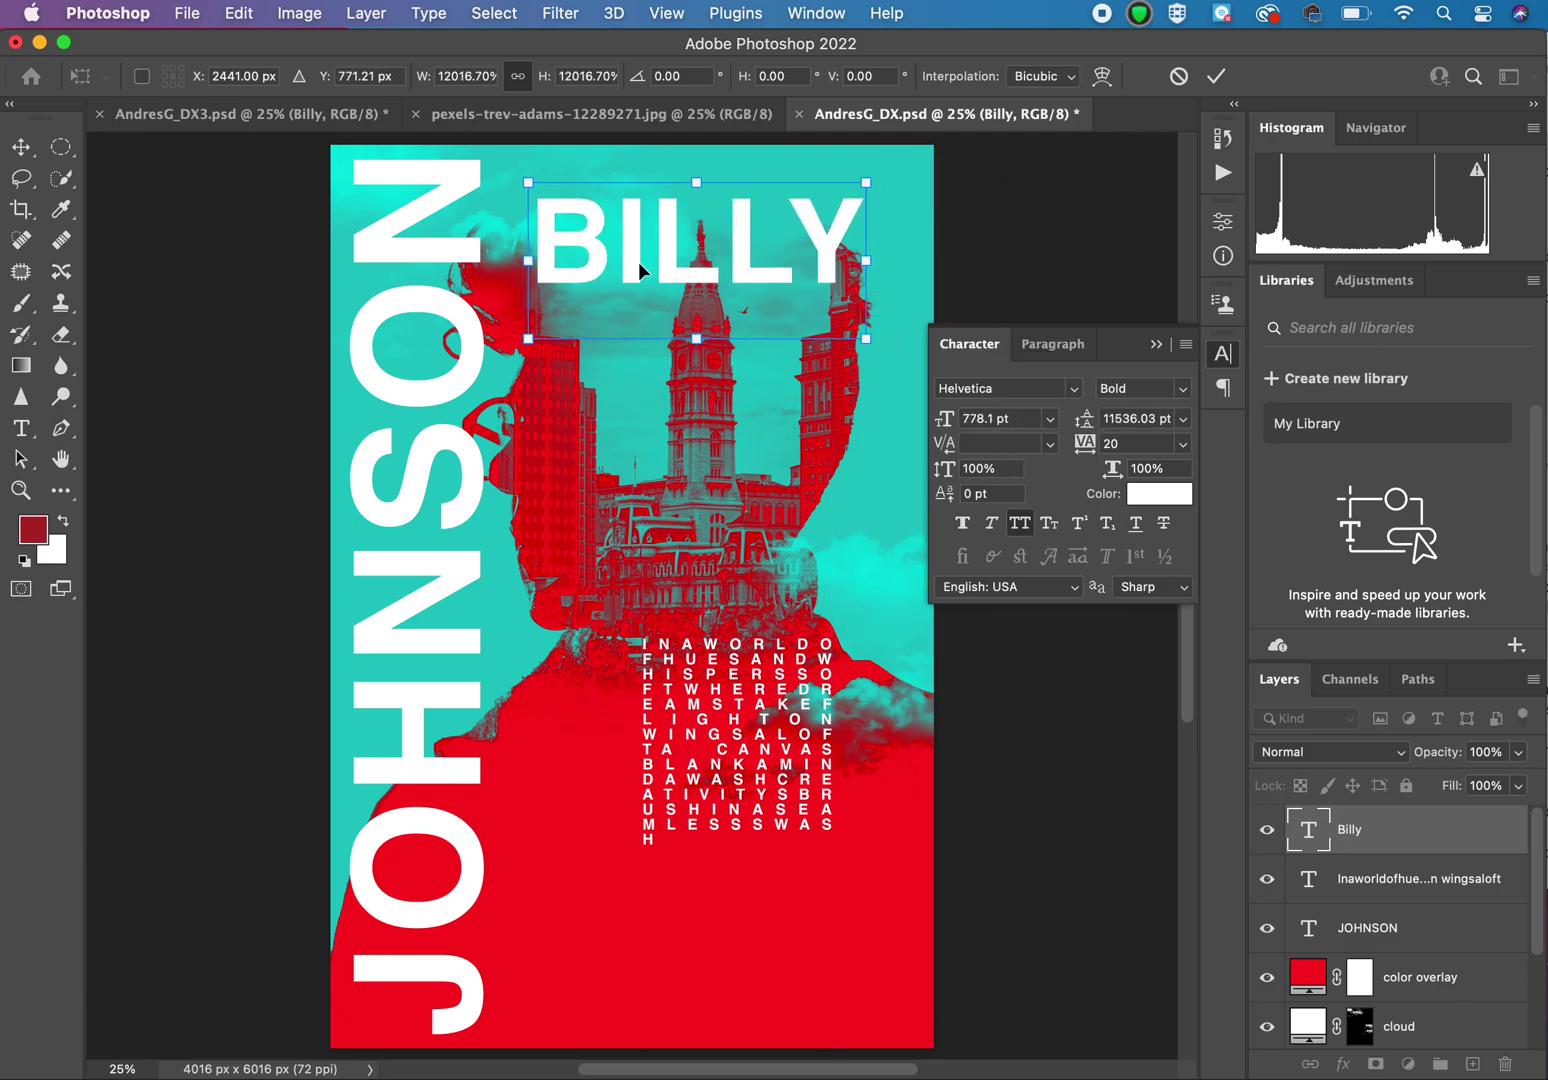
left_click(21, 428)
Step: Retype the headline text as 'billy'
left_click_drag(624, 240, 874, 249)
key("BackSpace")
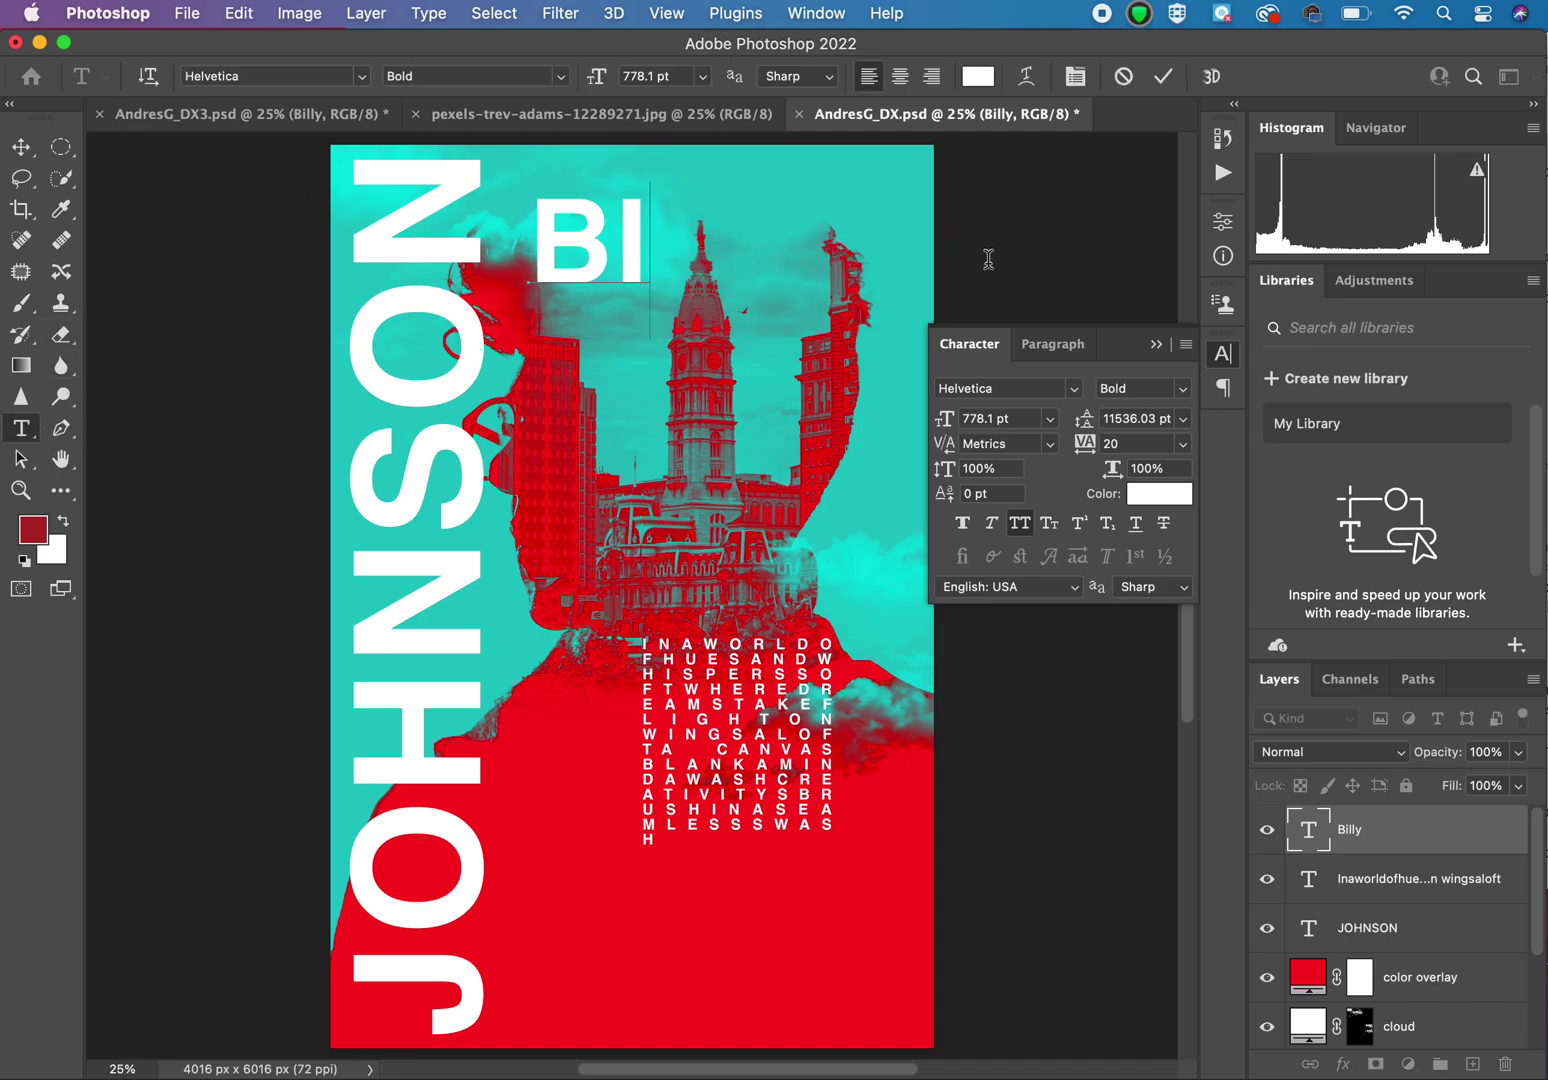
left_click(960, 525)
type("ll")
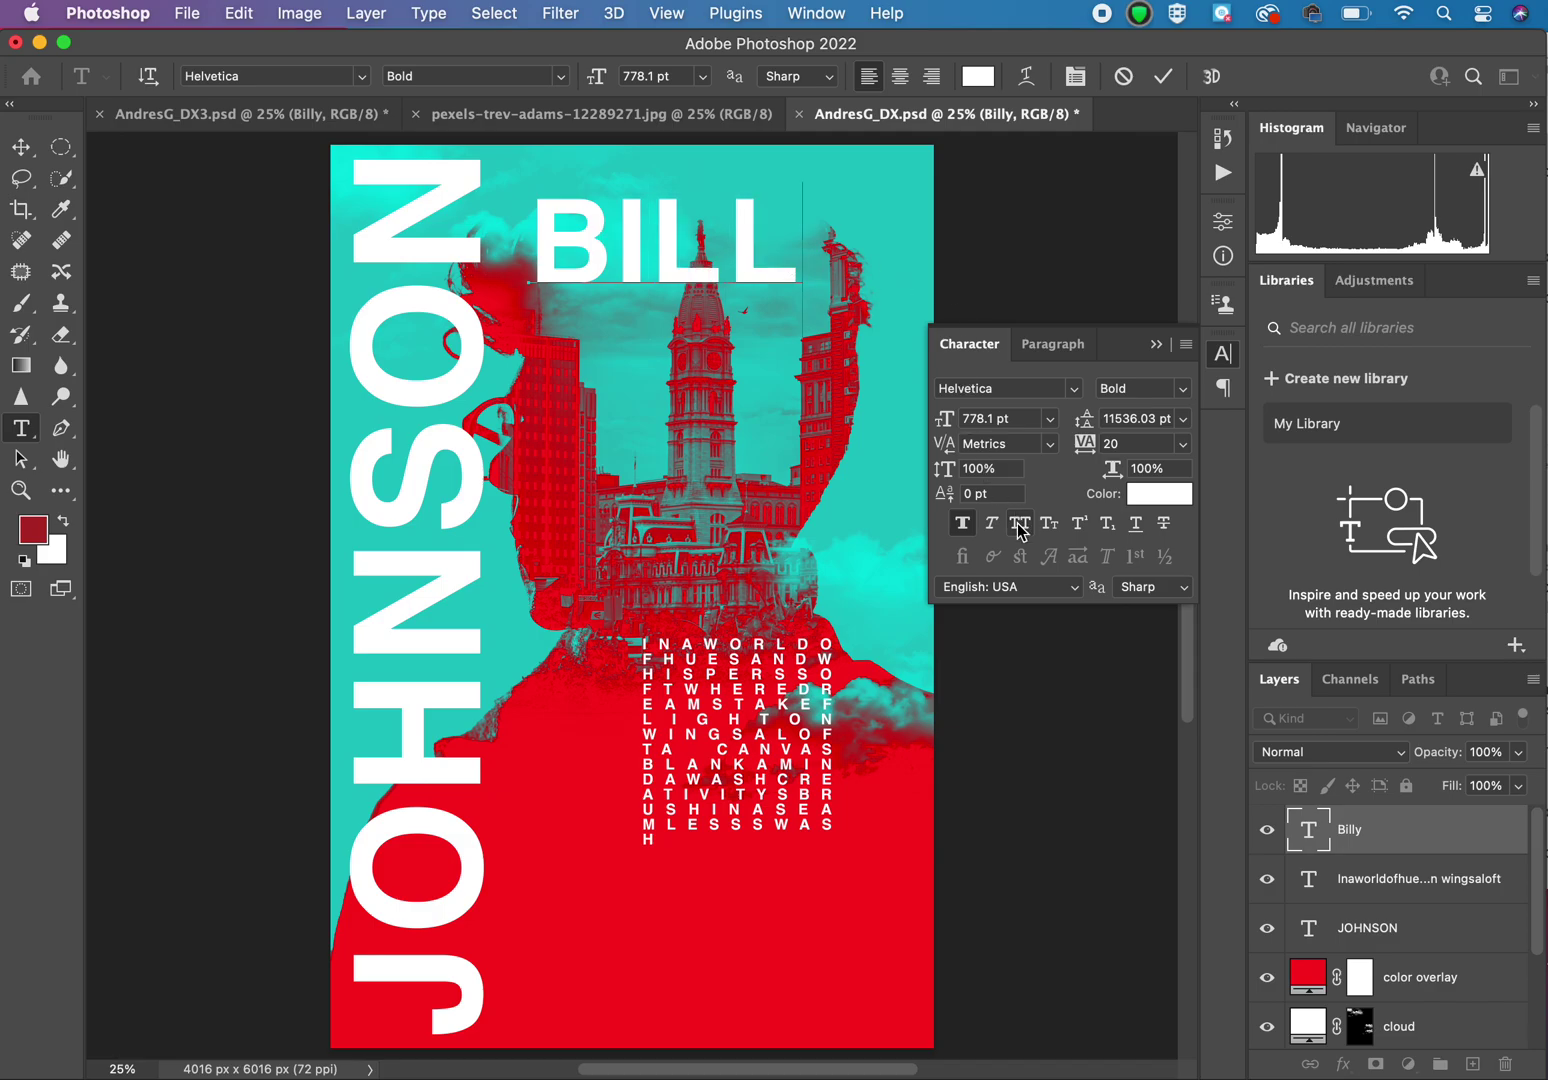
double_click(621, 240)
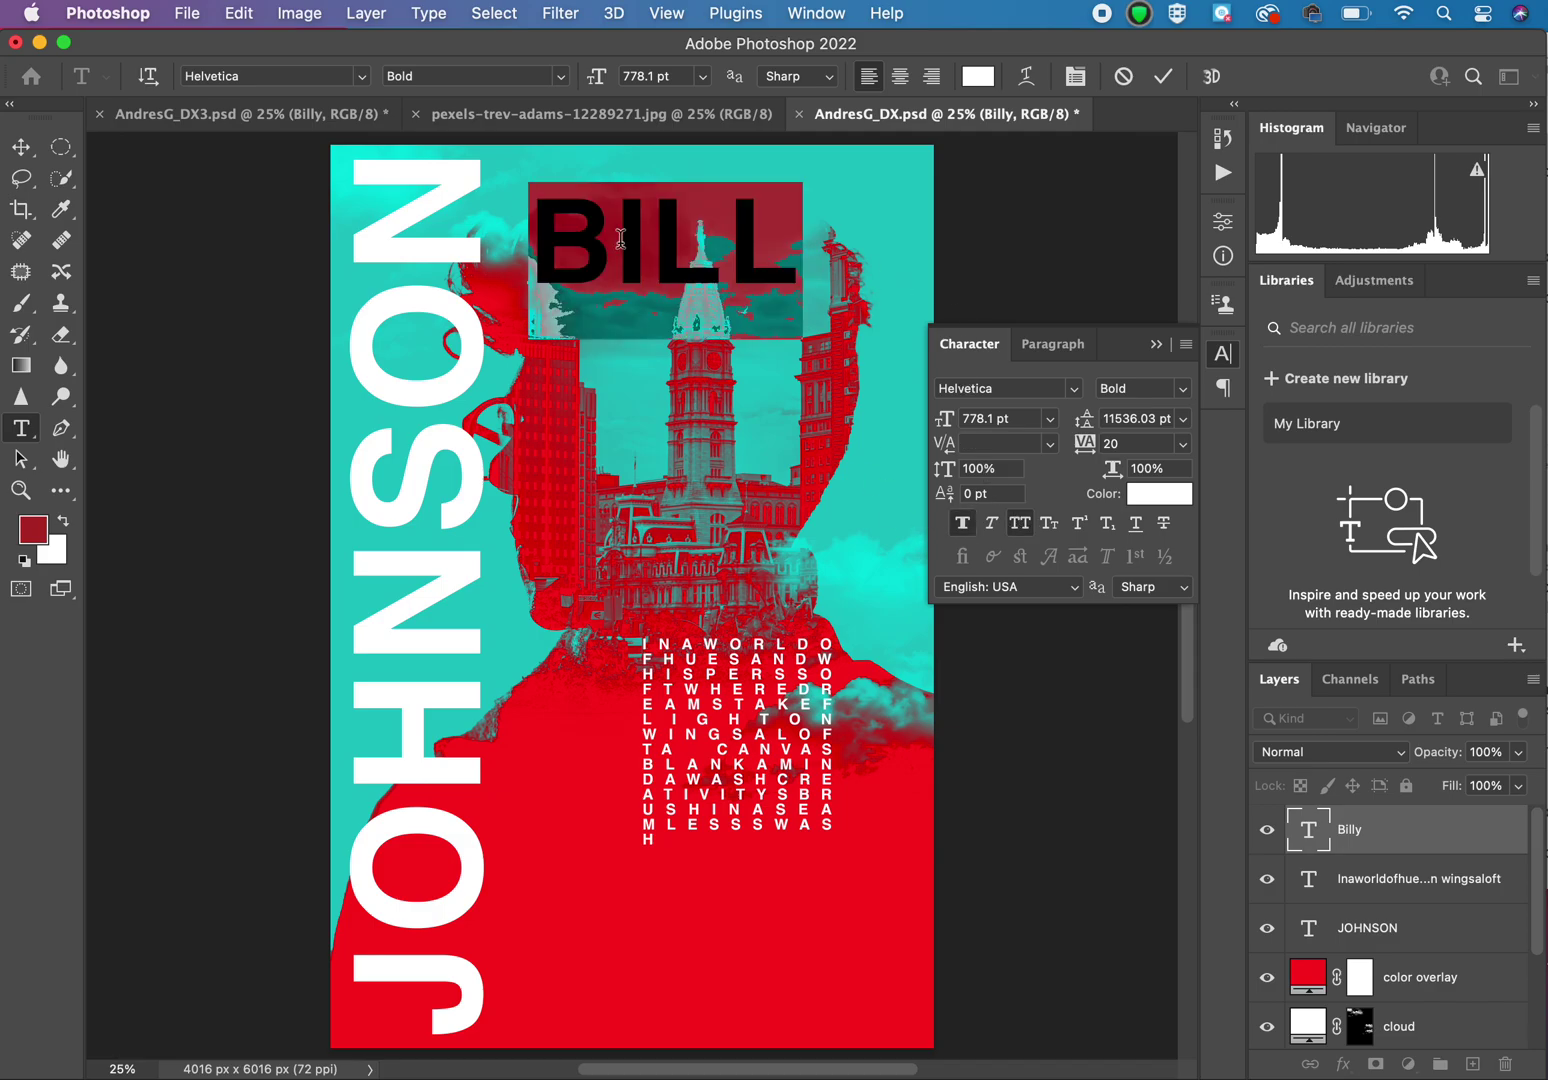
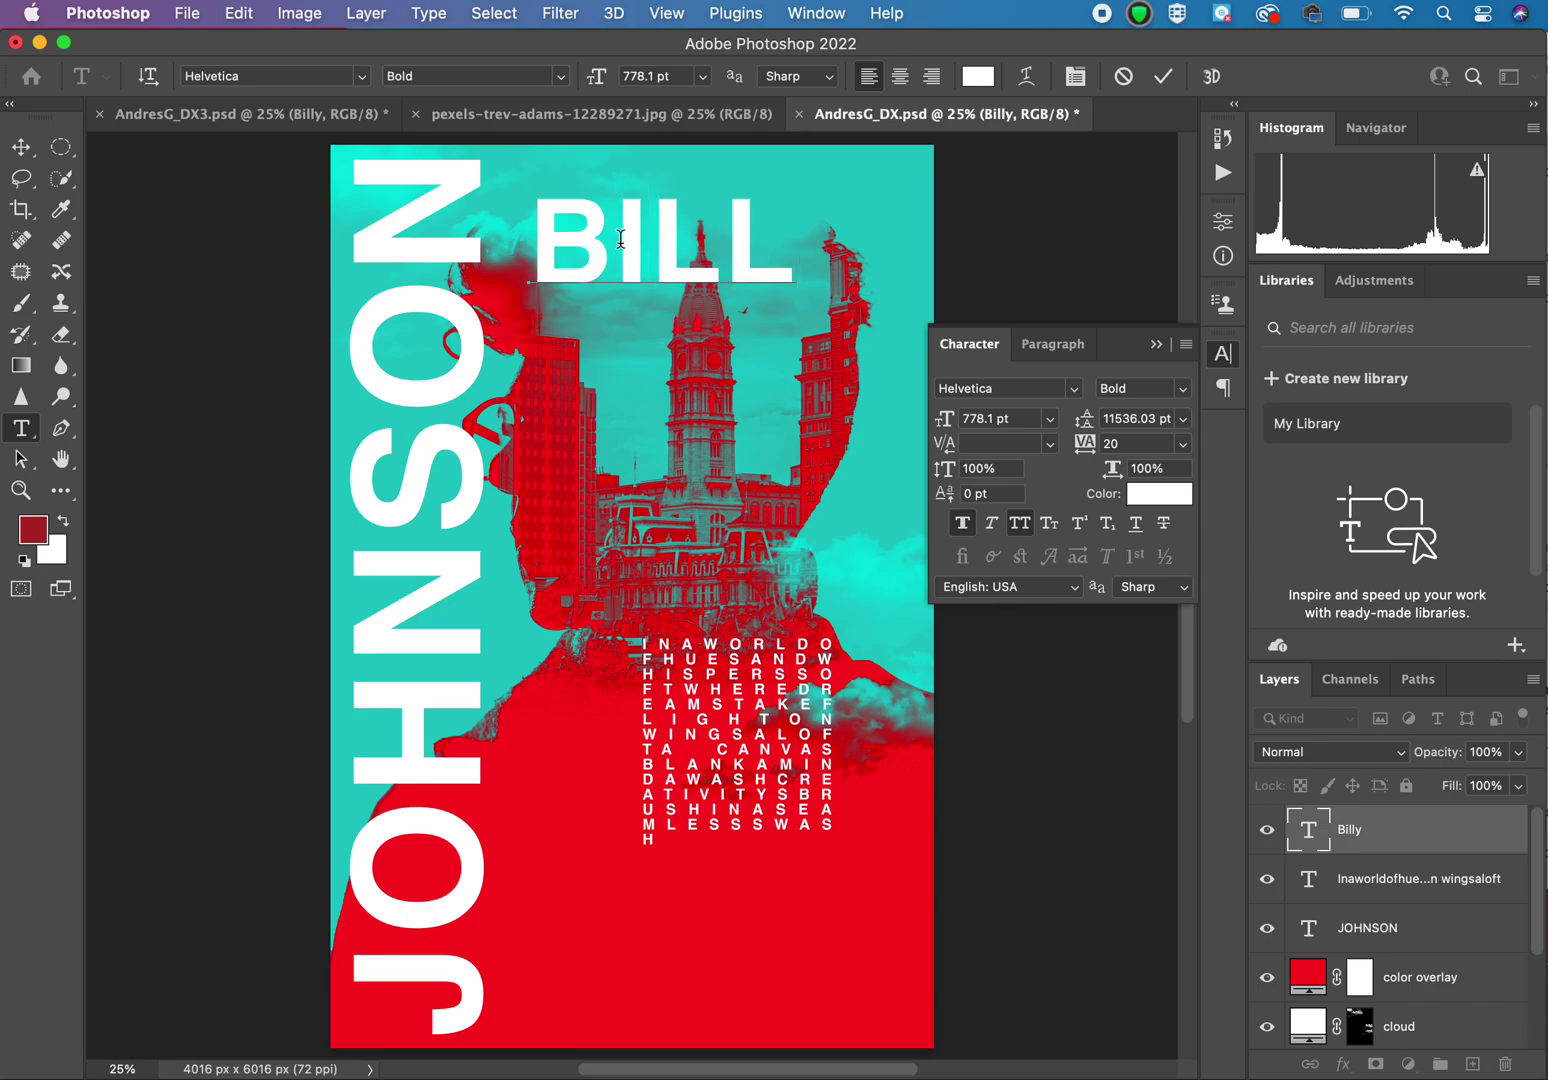
key("super+a")
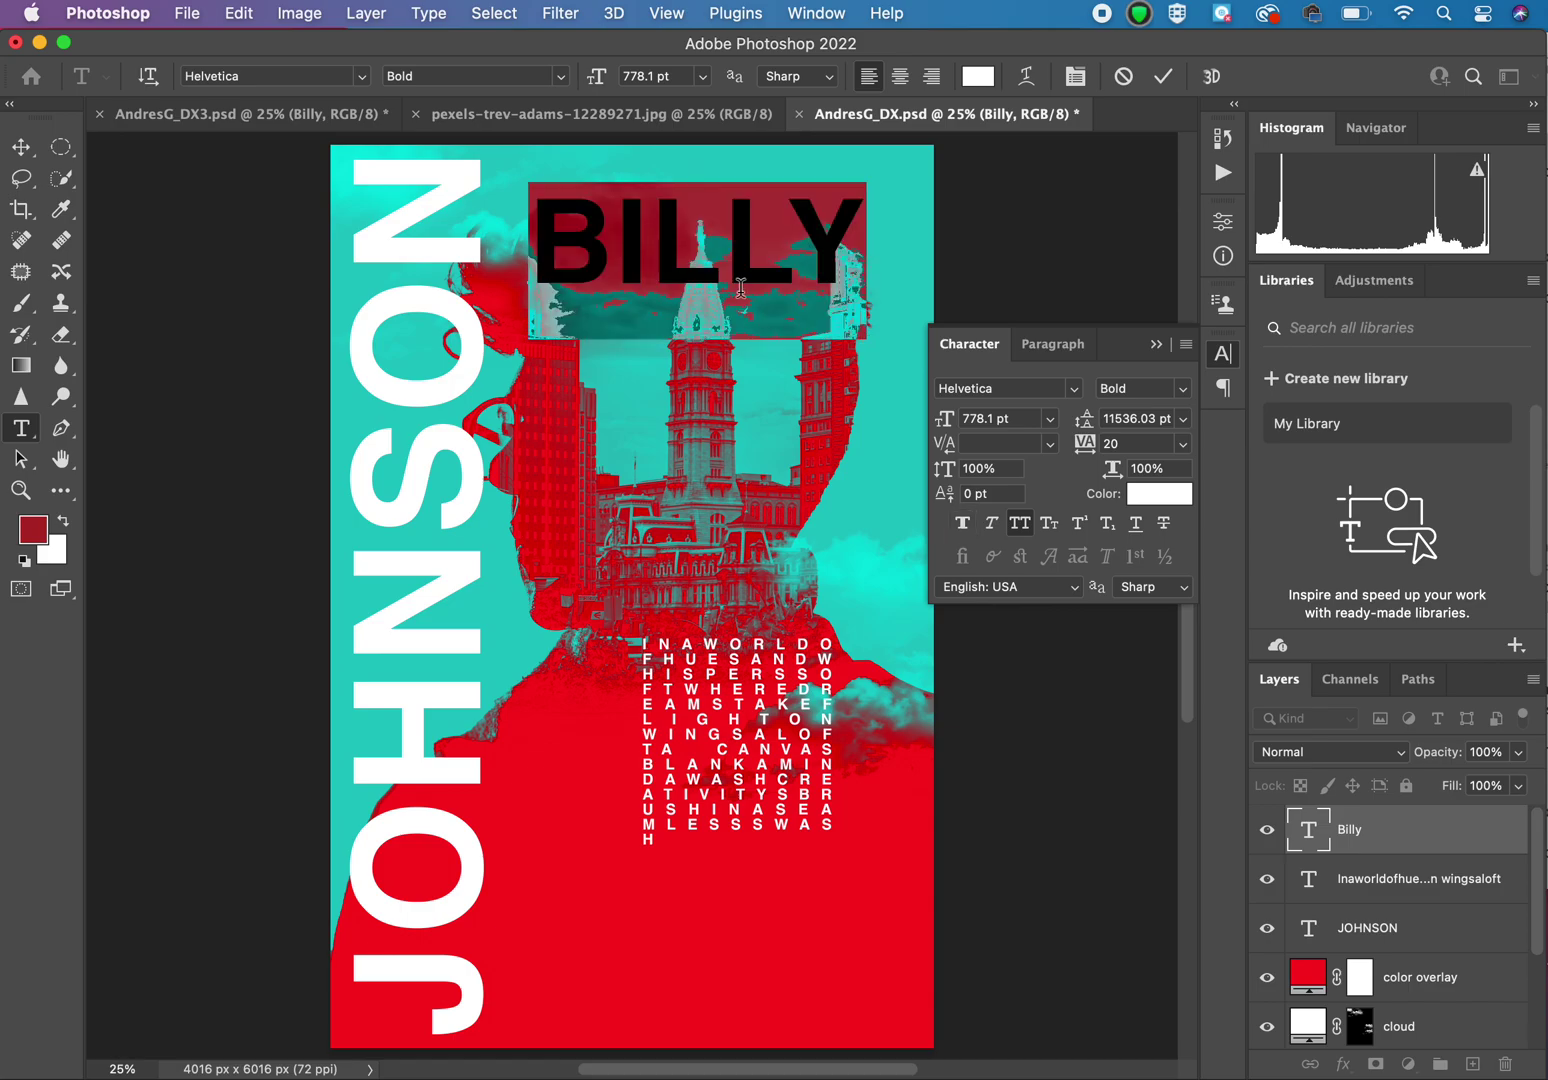
left_click(1019, 523)
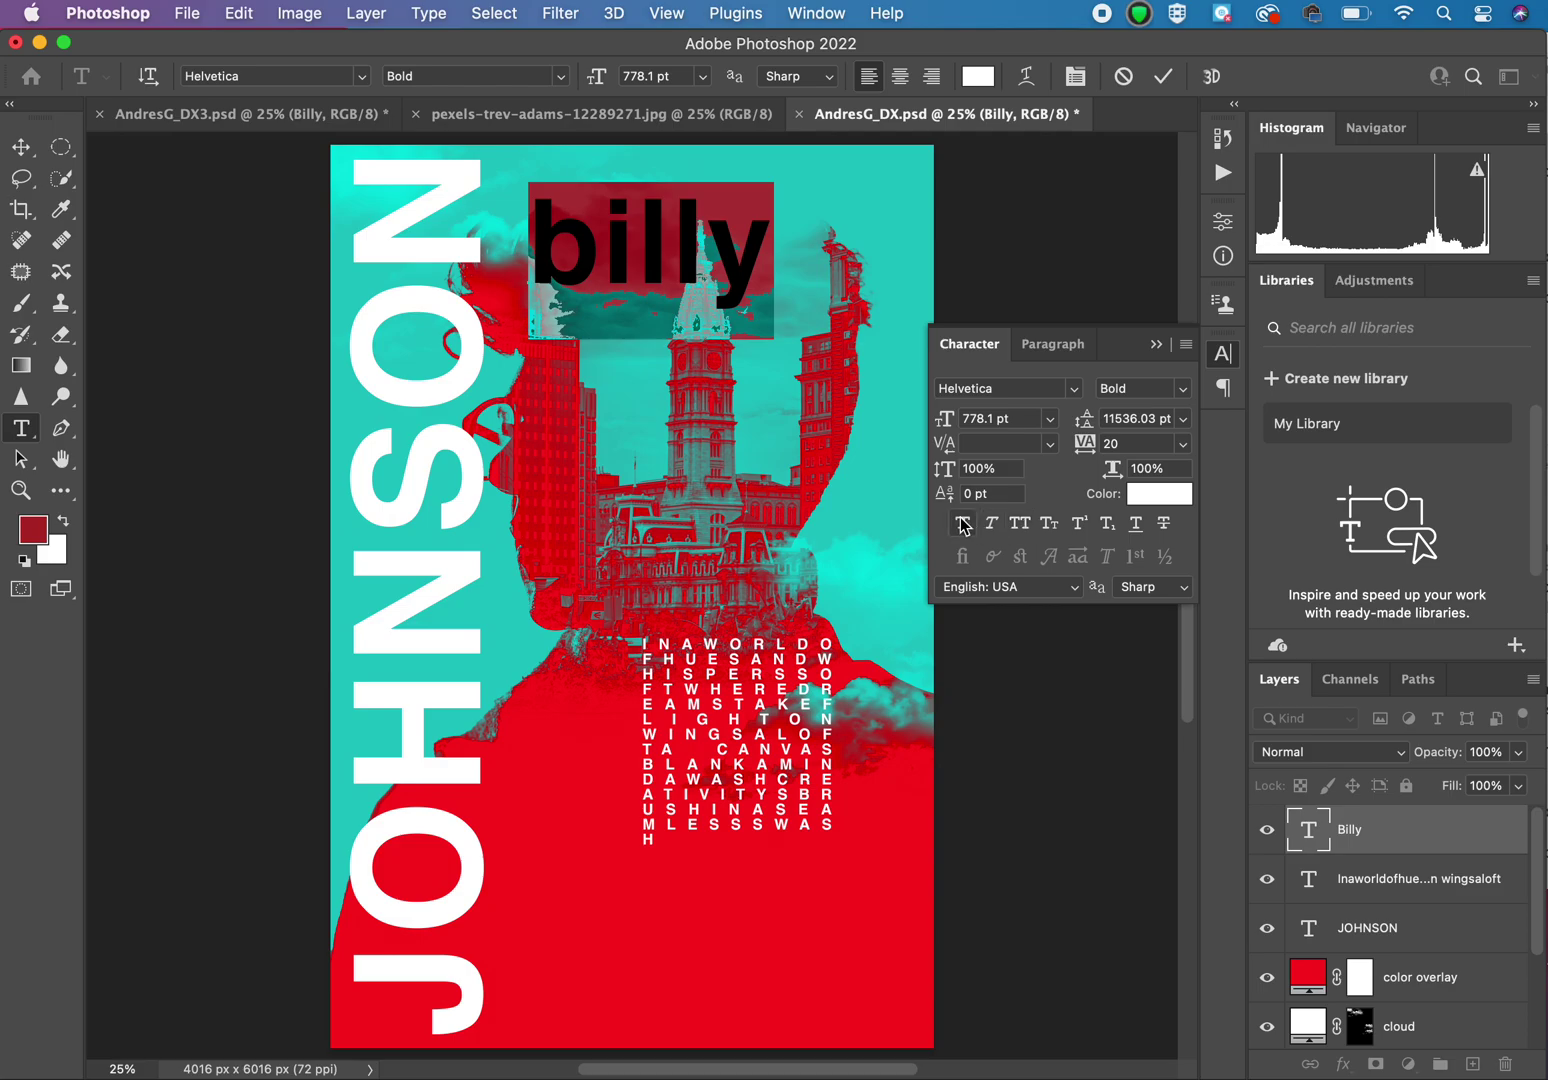
left_click(1020, 525)
left_click(1020, 531)
left_click(1020, 531)
left_click(1020, 531)
left_click(1020, 531)
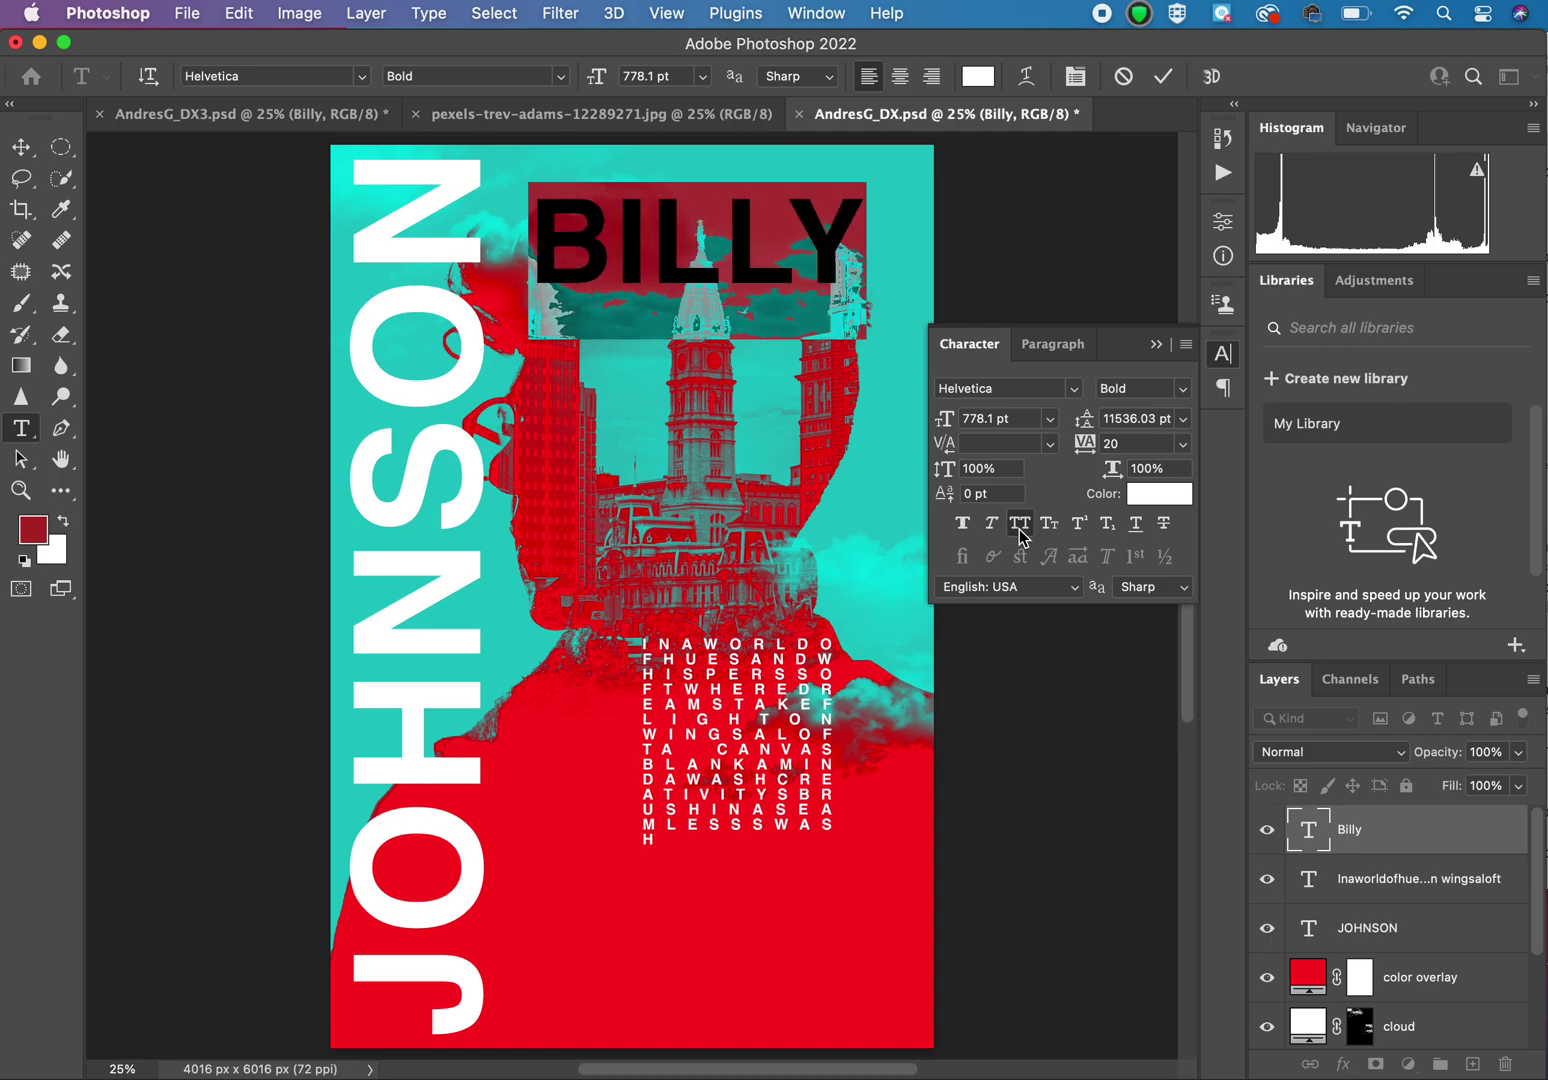
left_click(20, 146)
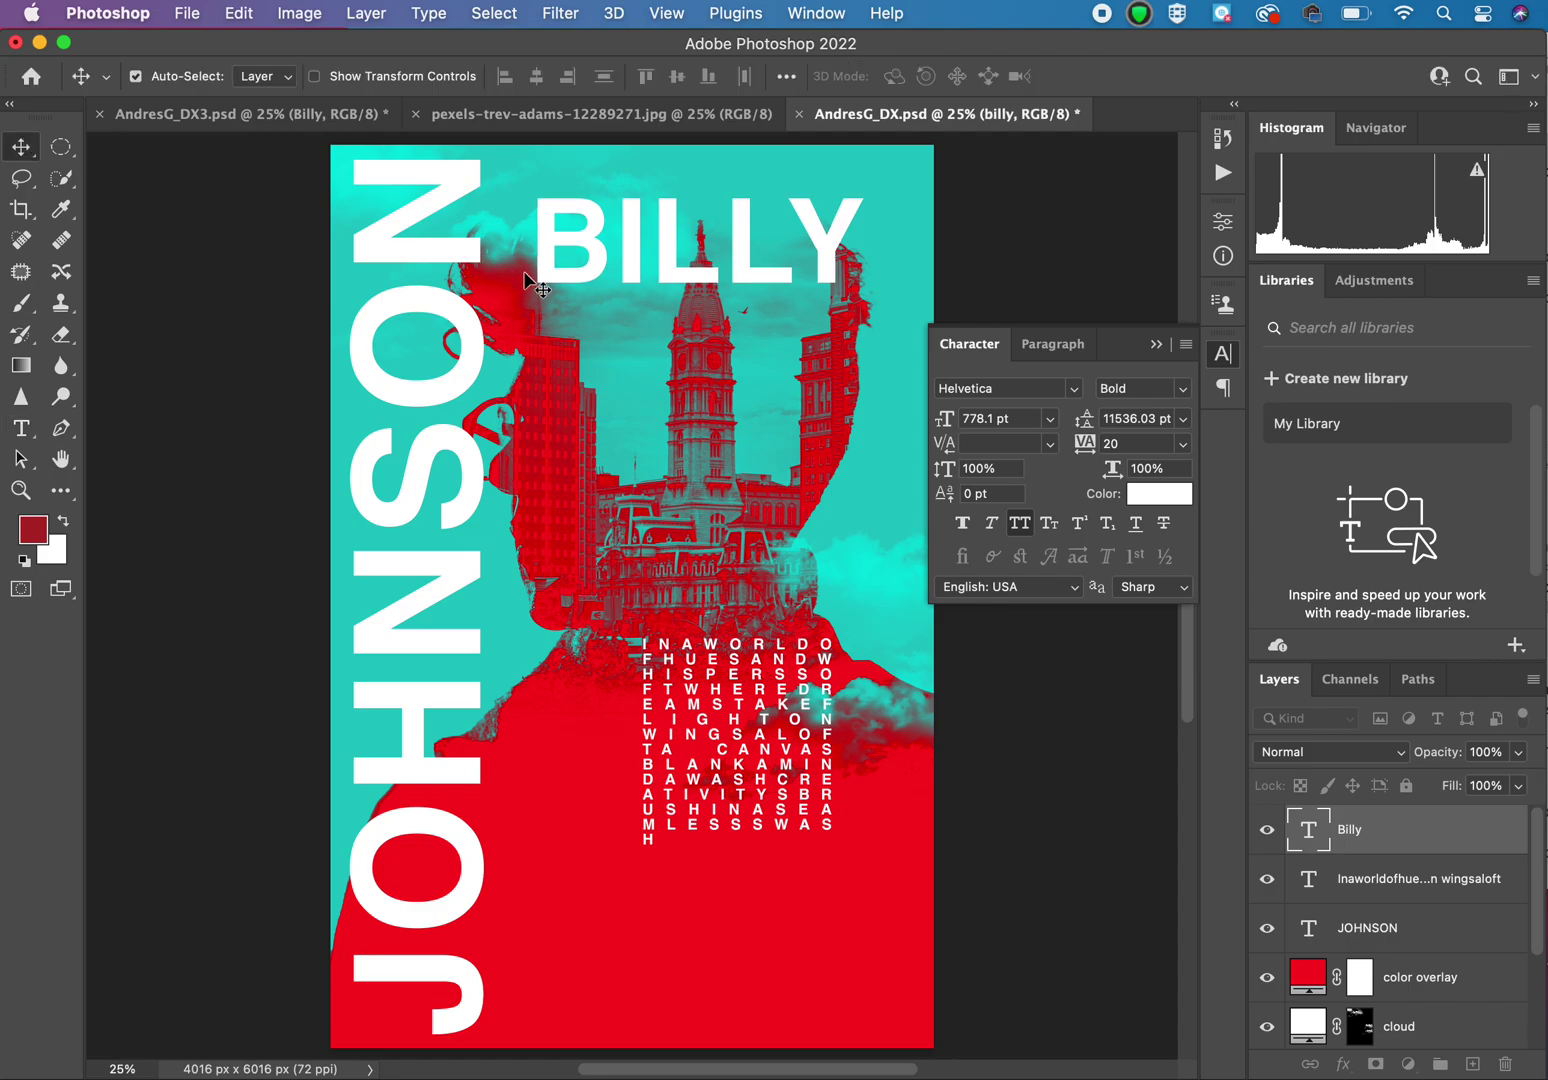
Step: Shrink BILLY to about 65% of its size
key("super+t")
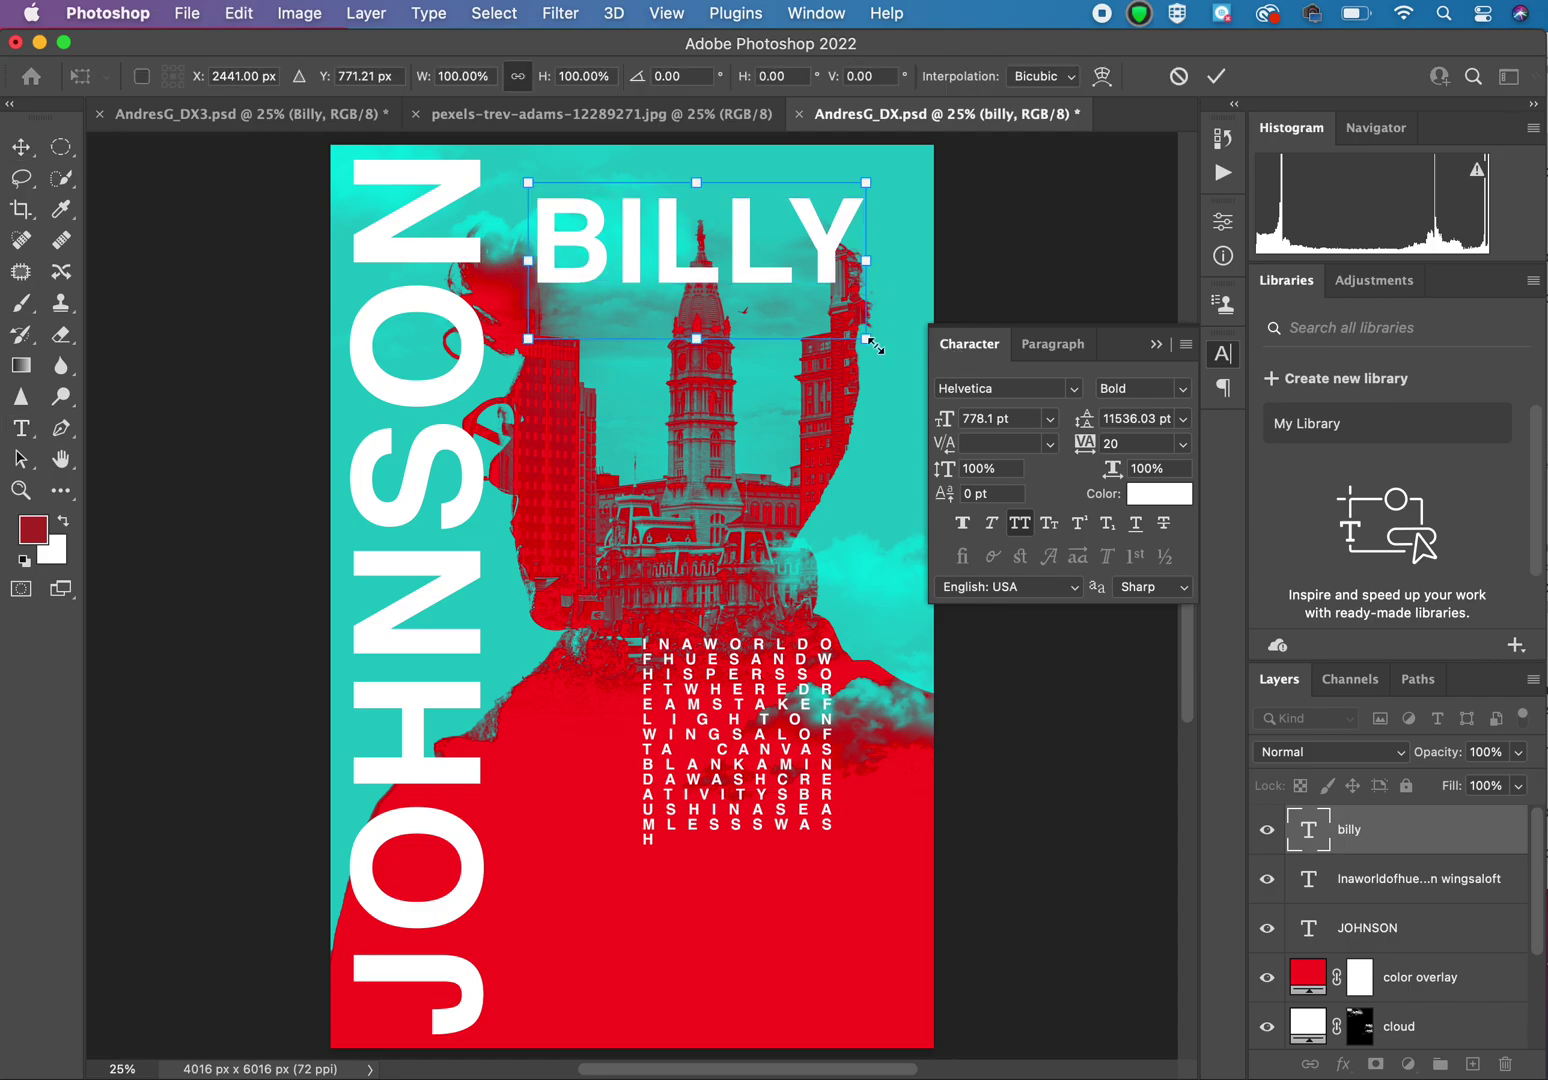
left_click_drag(863, 339, 748, 284)
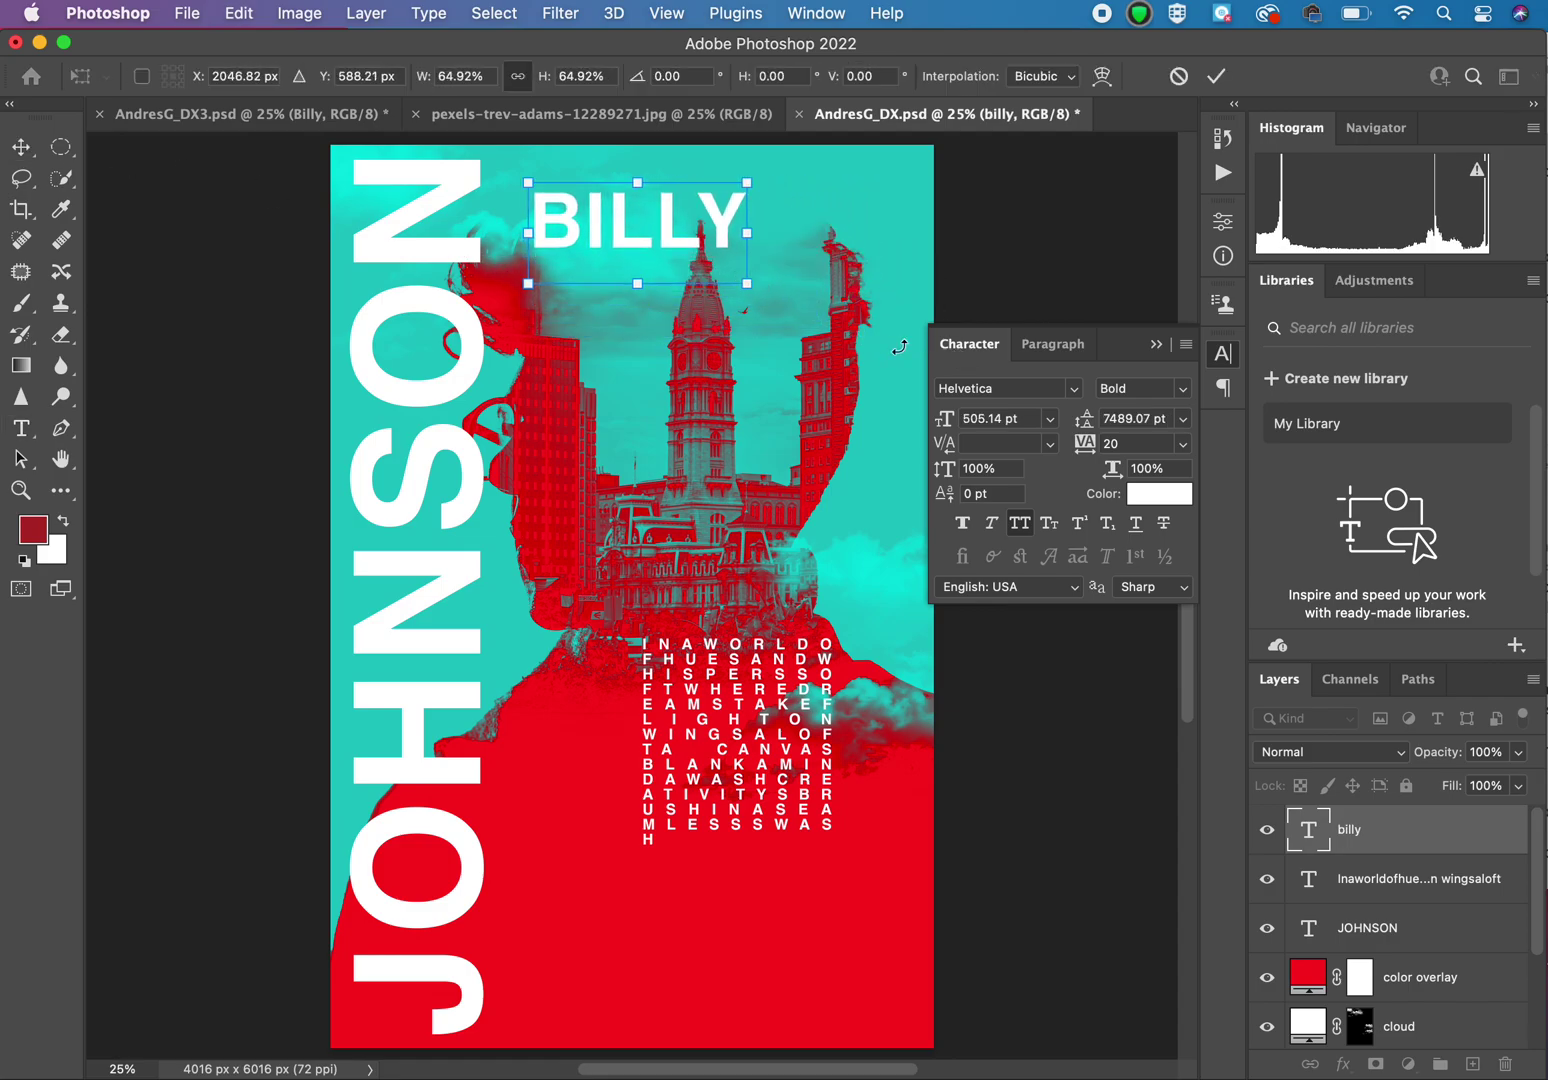
left_click_drag(1108, 443, 1183, 398)
key("Return")
left_click(1182, 392)
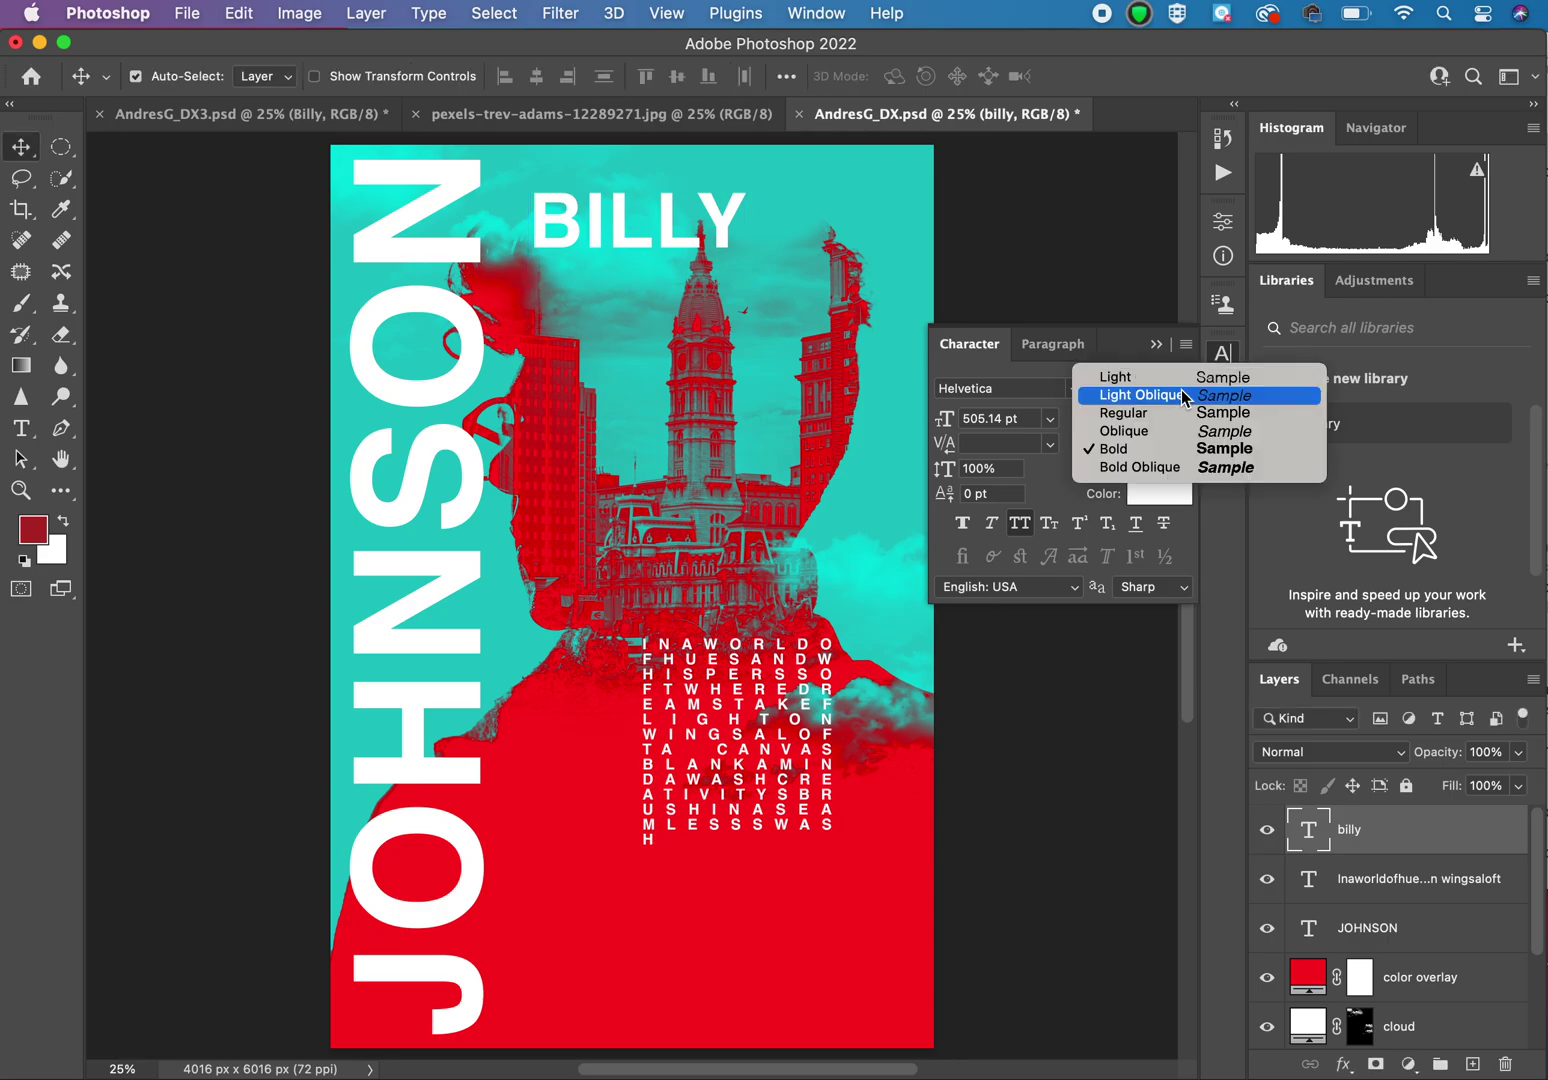
left_click(1178, 372)
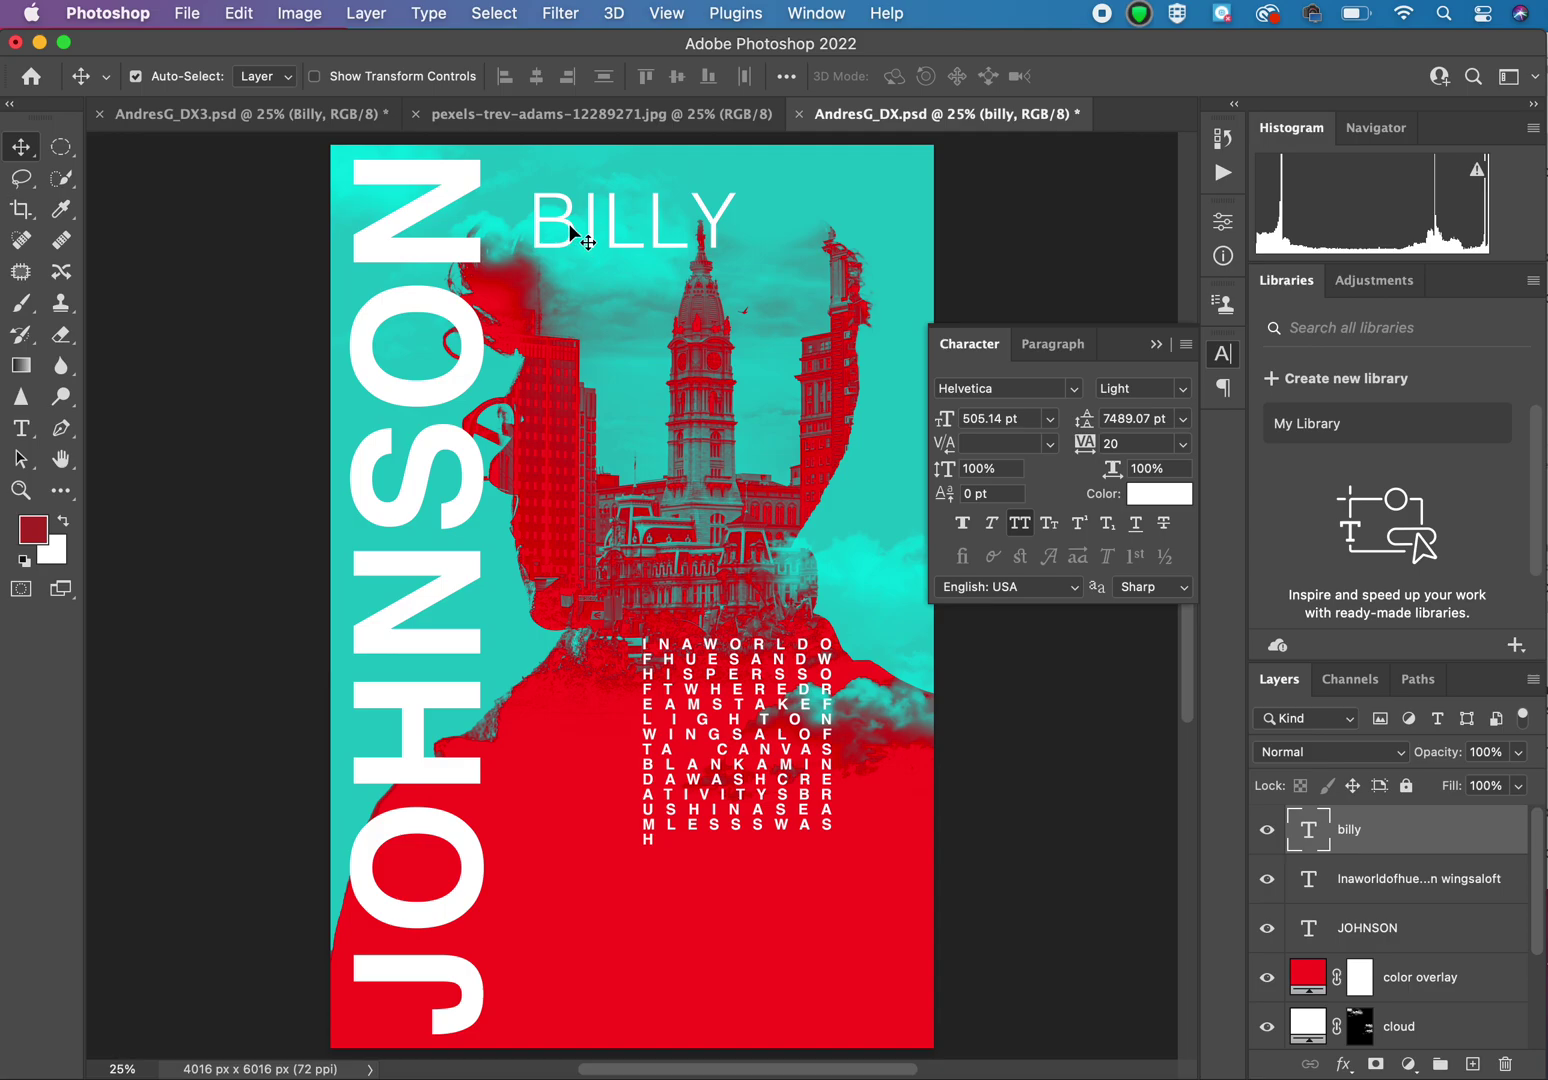
left_click_drag(572, 232, 531, 202)
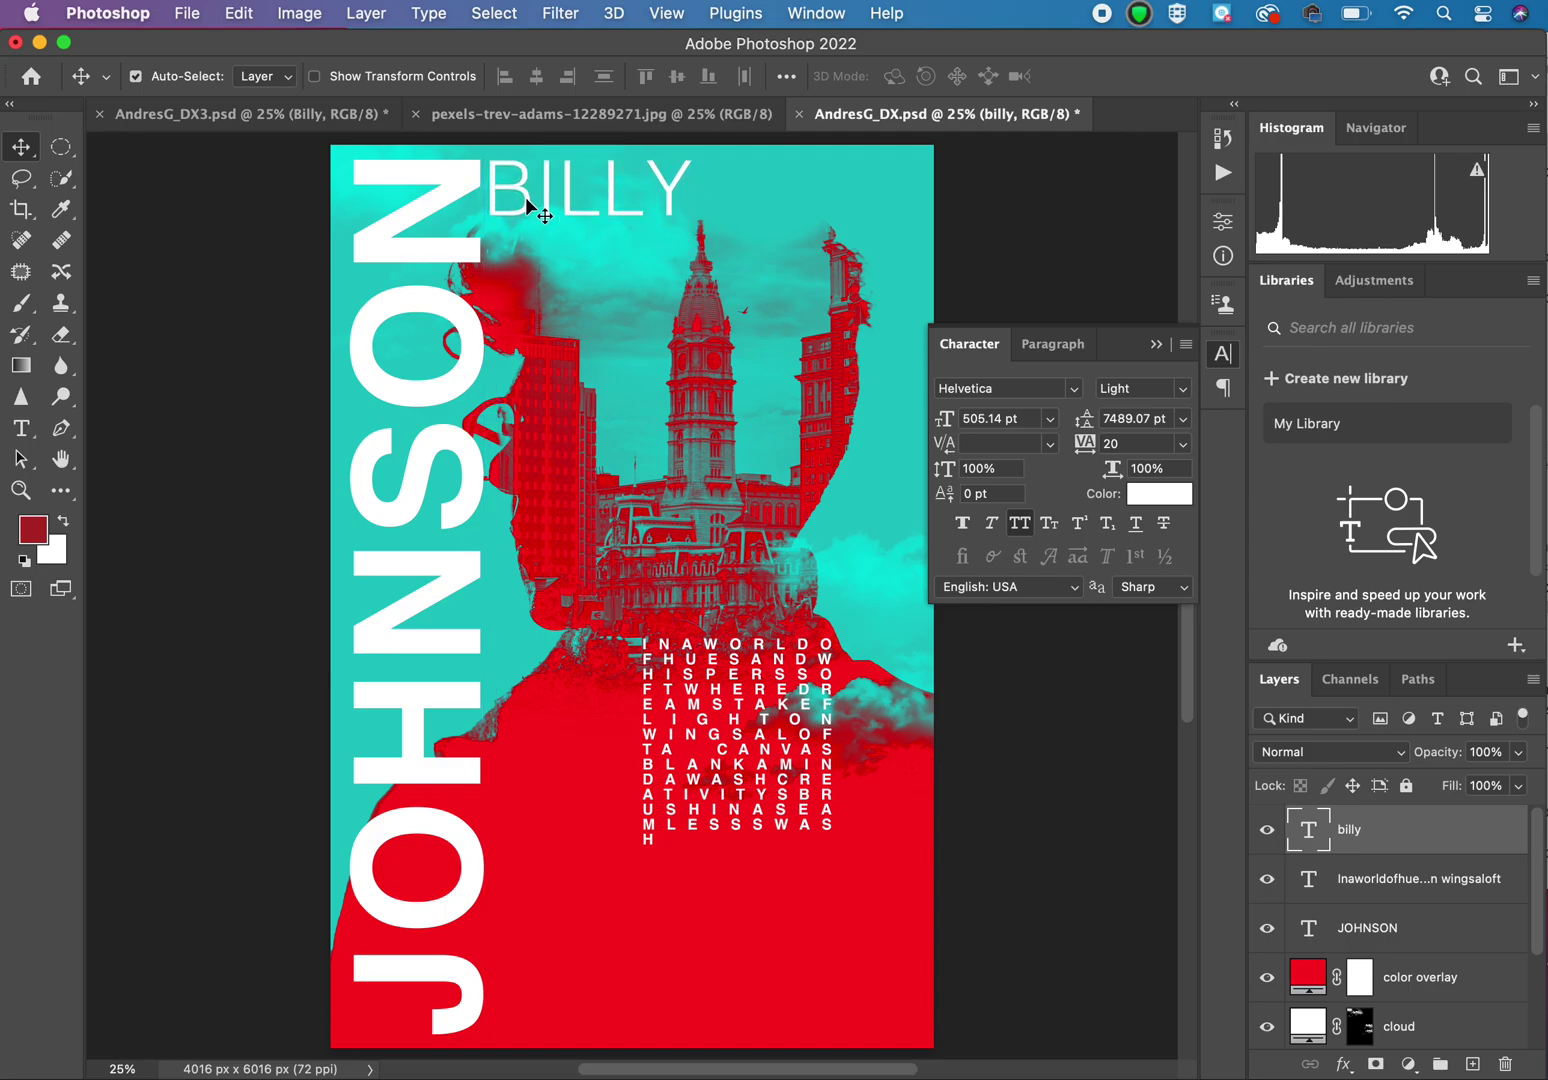
left_click(213, 344)
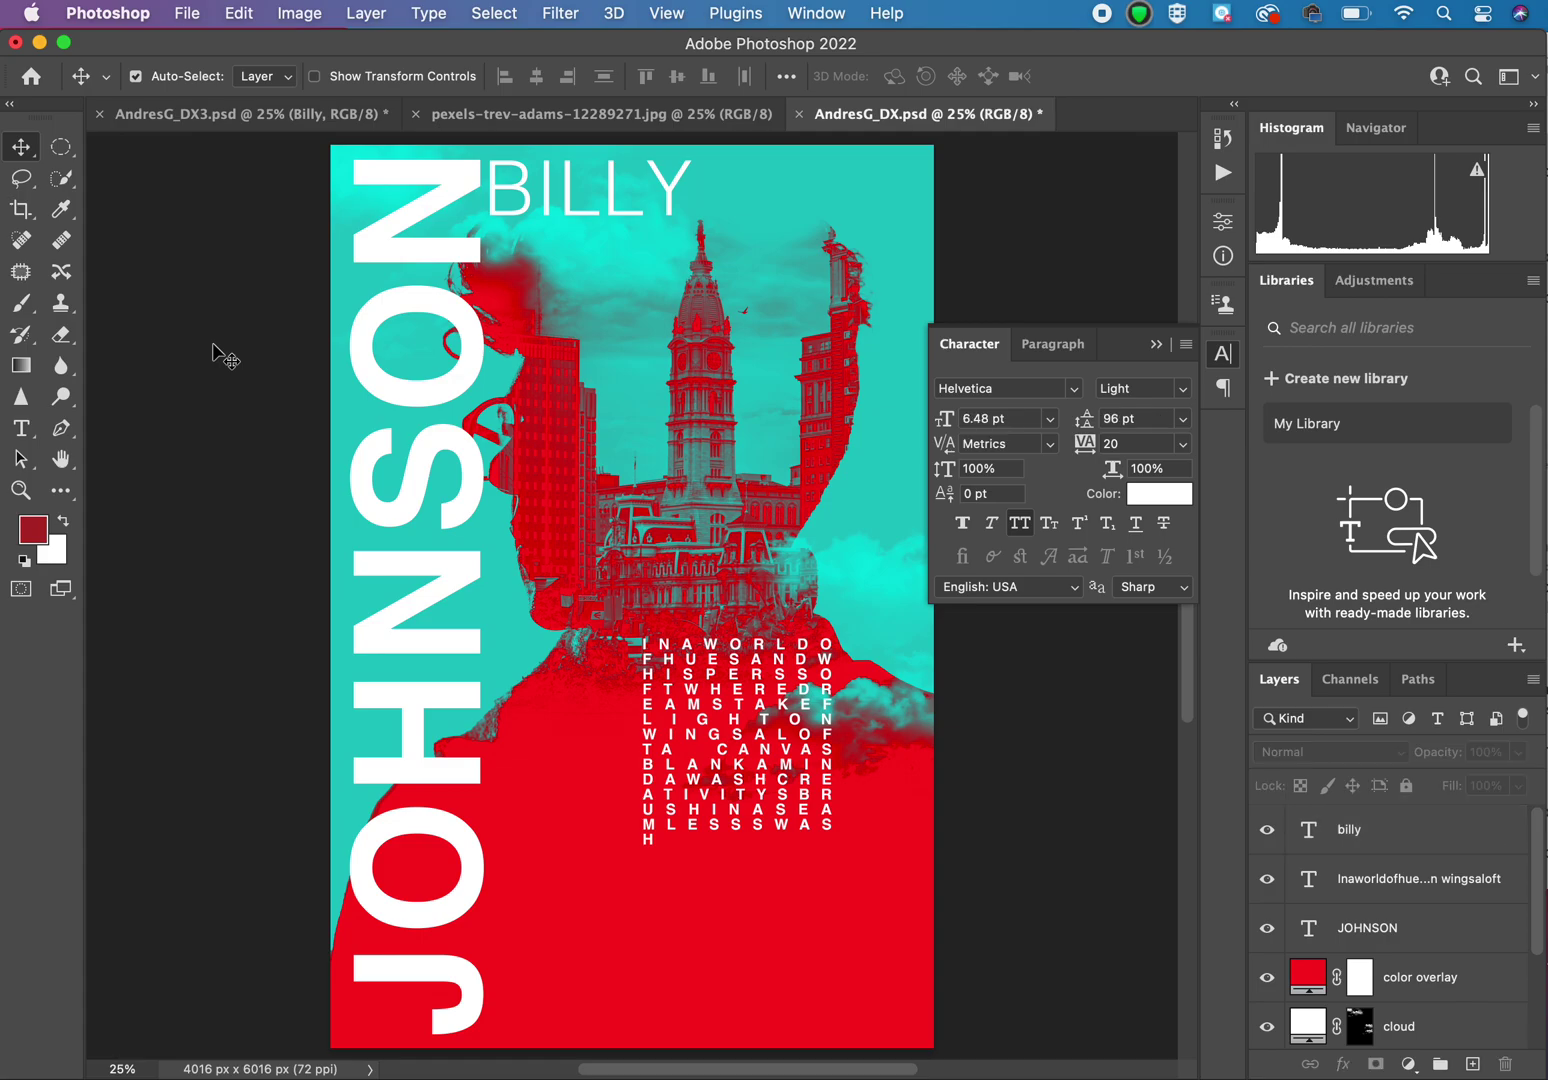
left_click(21, 428)
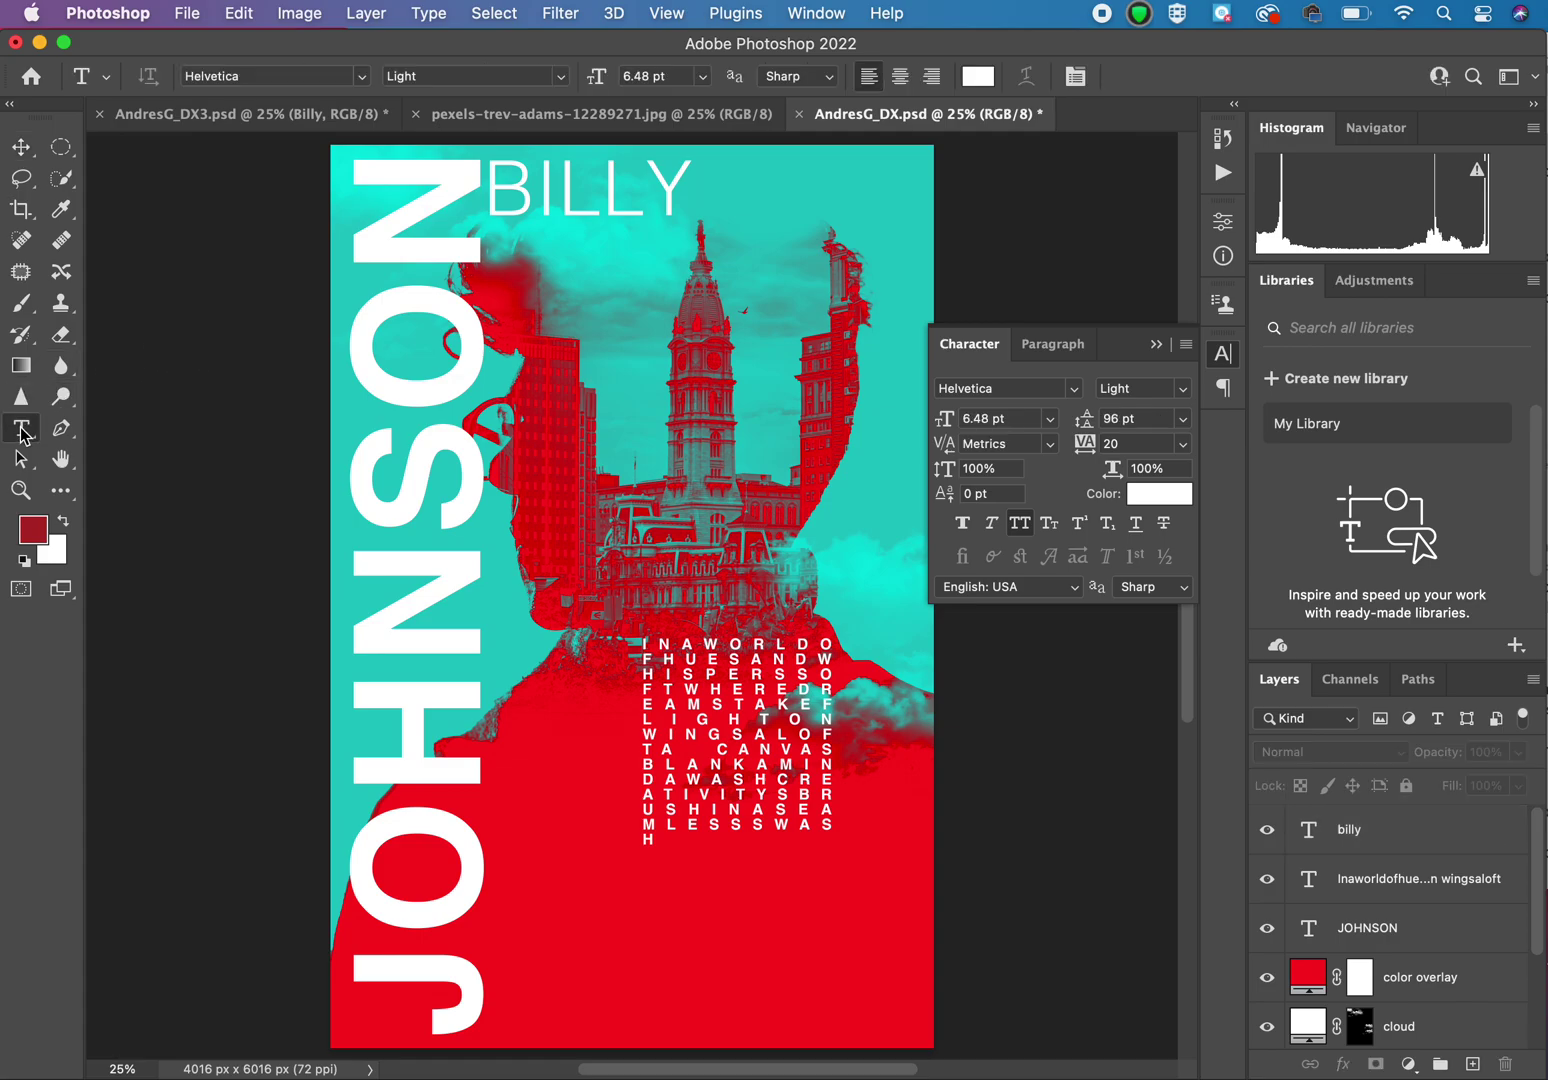
Step: Add a 25 text layer, enlarge it greatly, and place it at the lower right
left_click(741, 347)
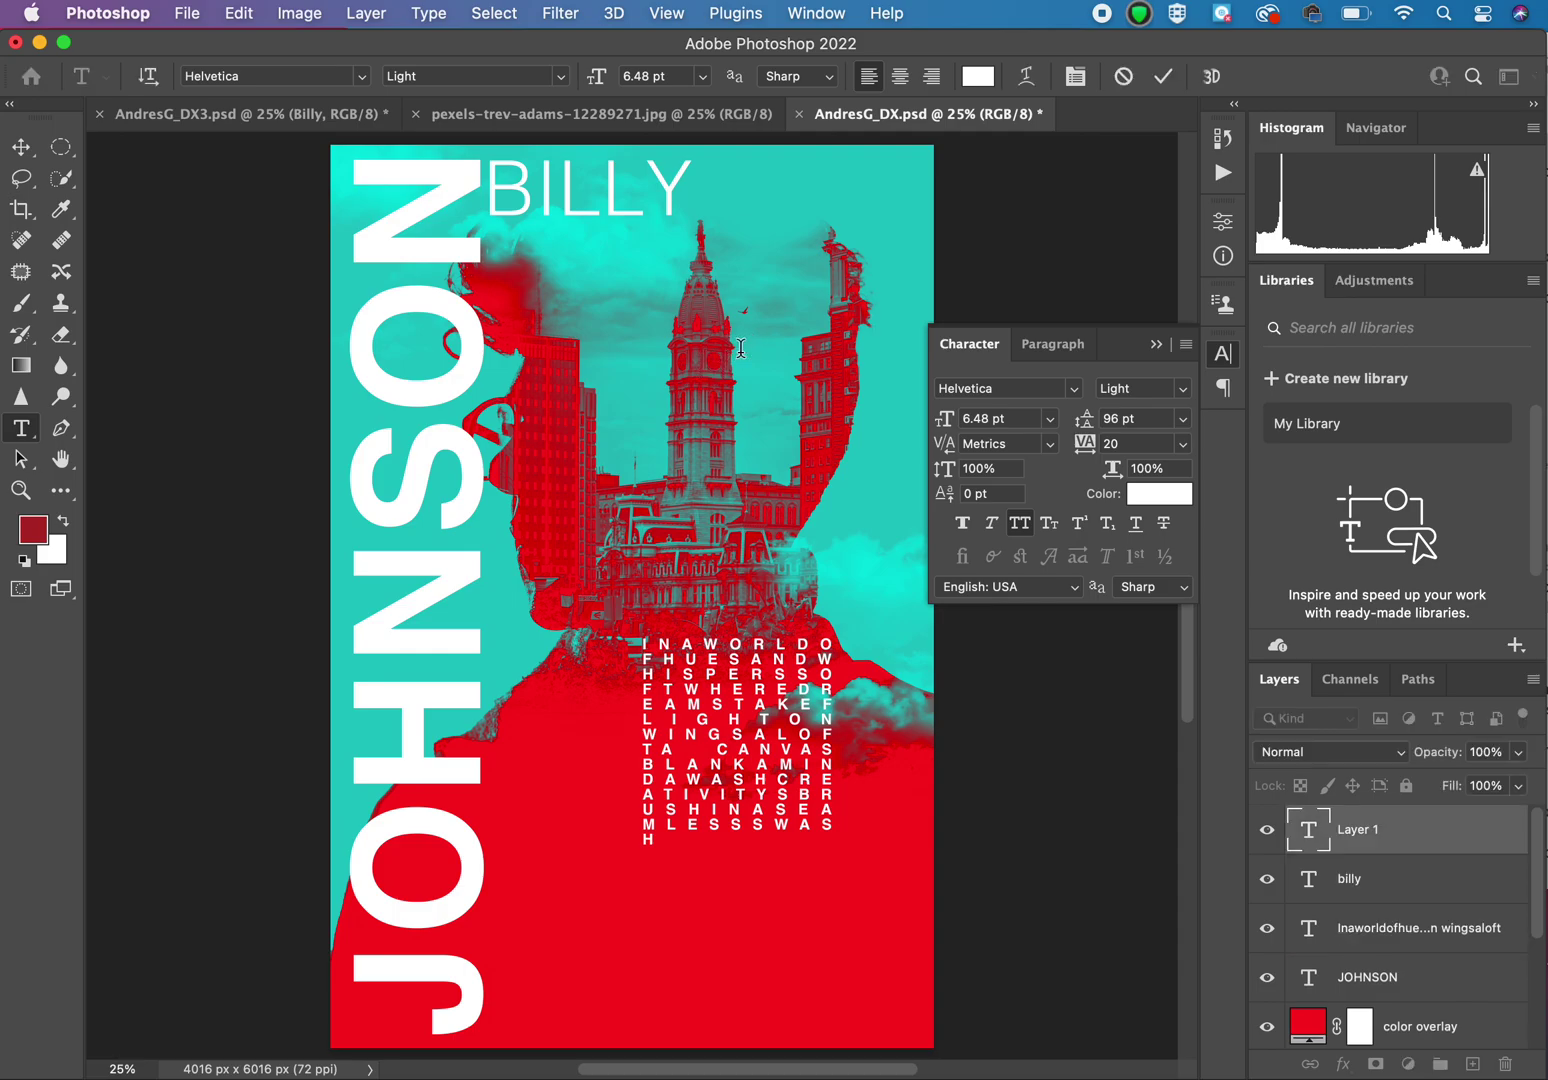
left_click(21, 147)
key("super+t")
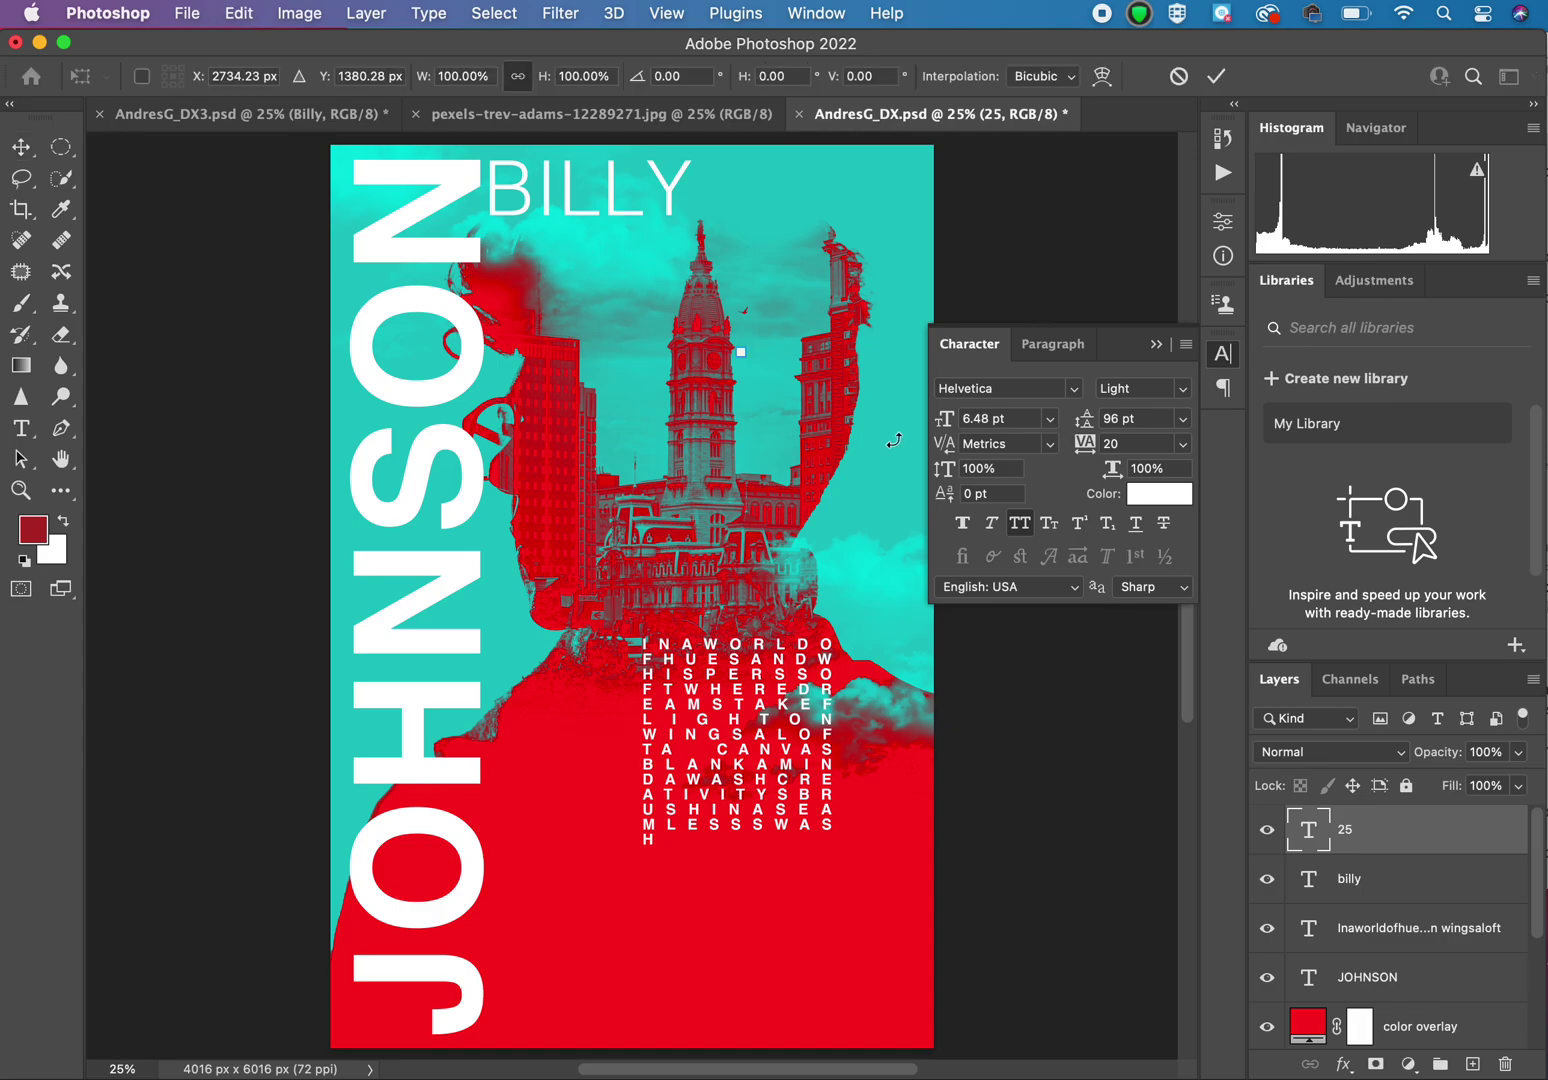
left_click_drag(747, 355, 937, 565)
left_click_drag(865, 431, 843, 945)
left_click_drag(713, 866, 607, 750)
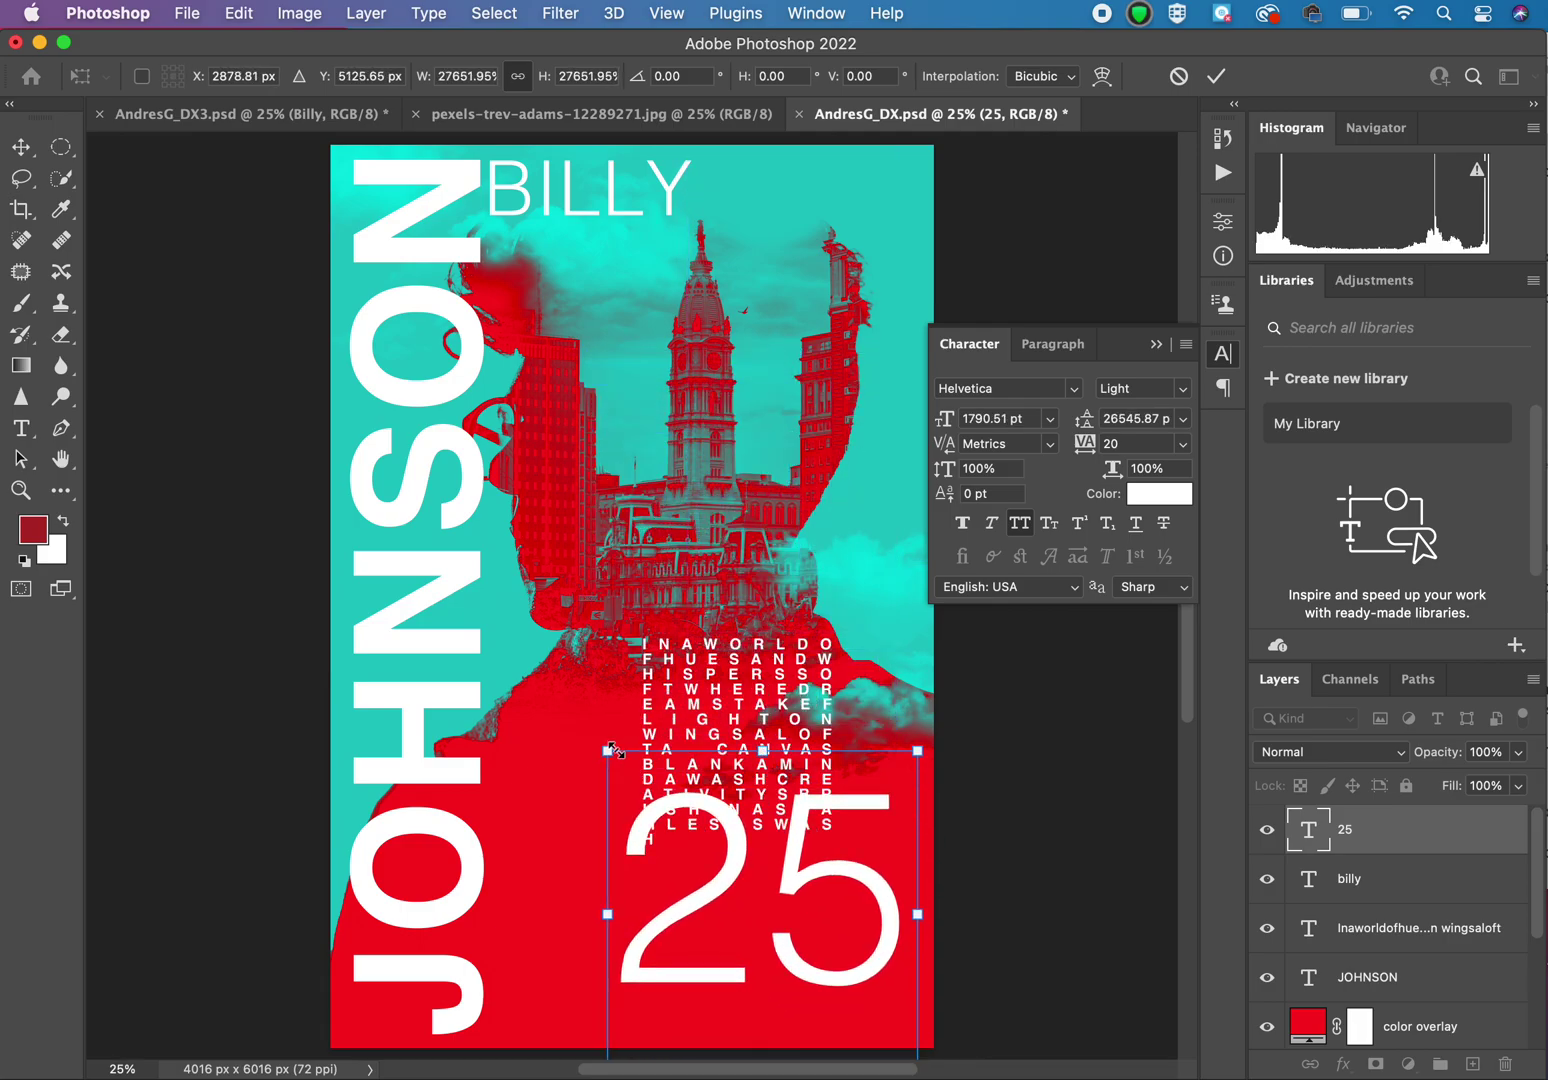
Step: Make the 25 Bold, nudge it toward the bottom edge, and start a new text layer
left_click(1186, 392)
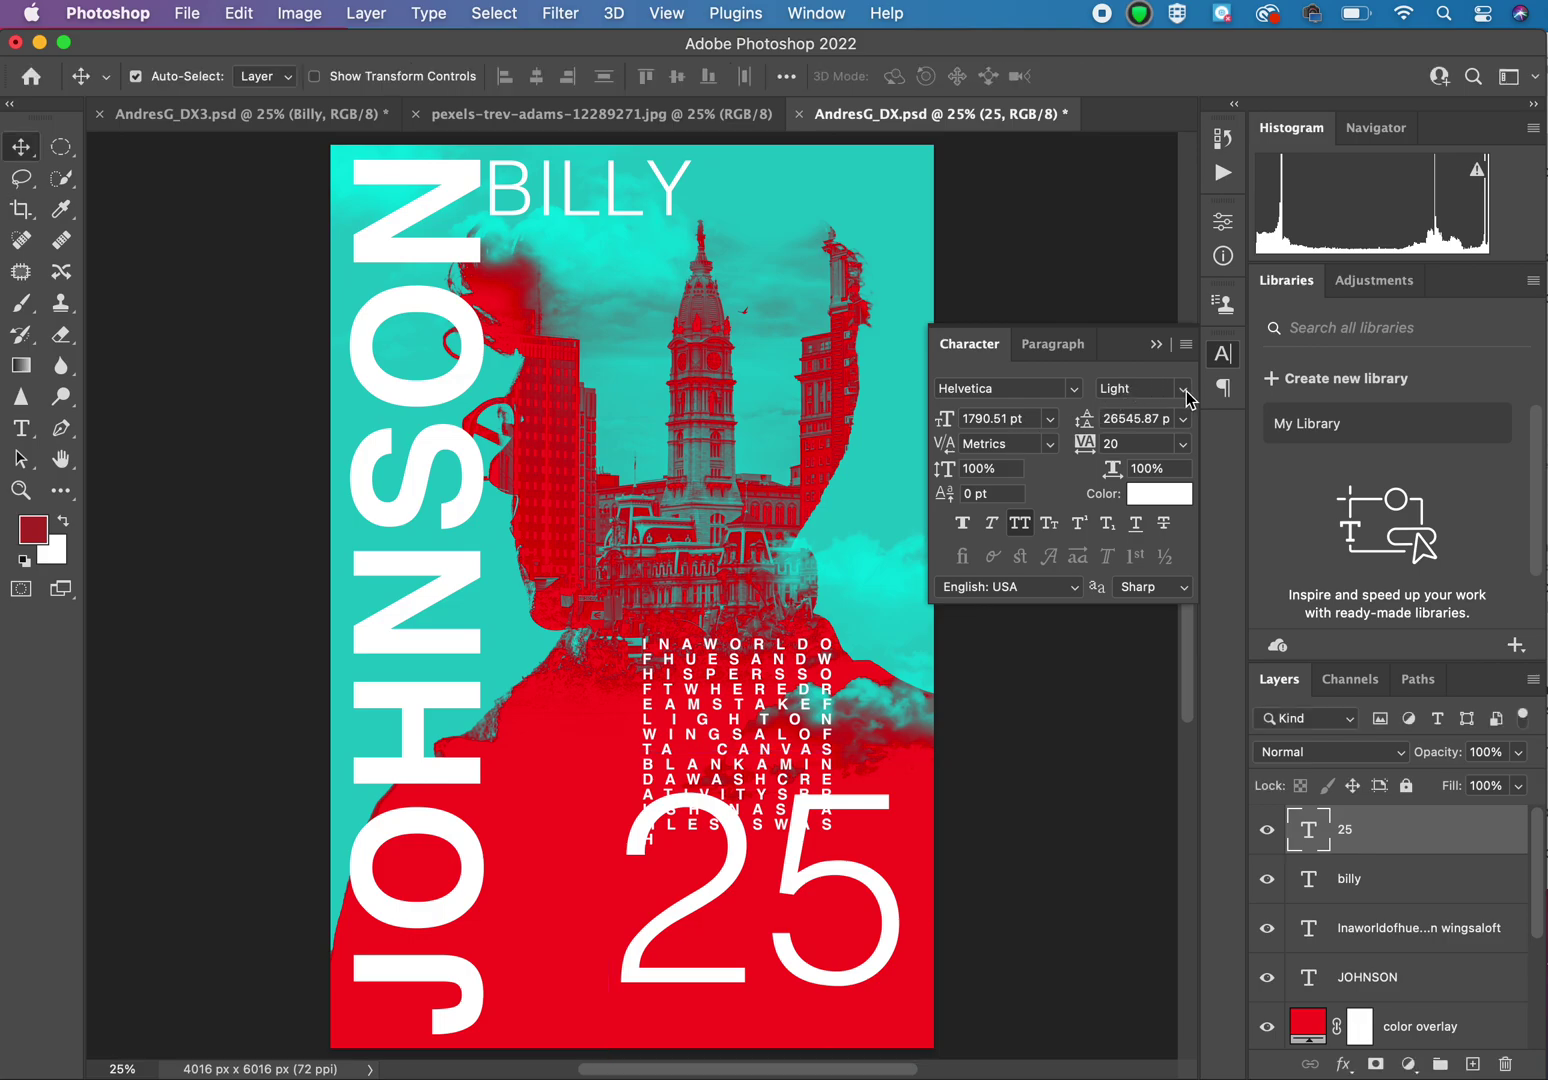
left_click(1186, 391)
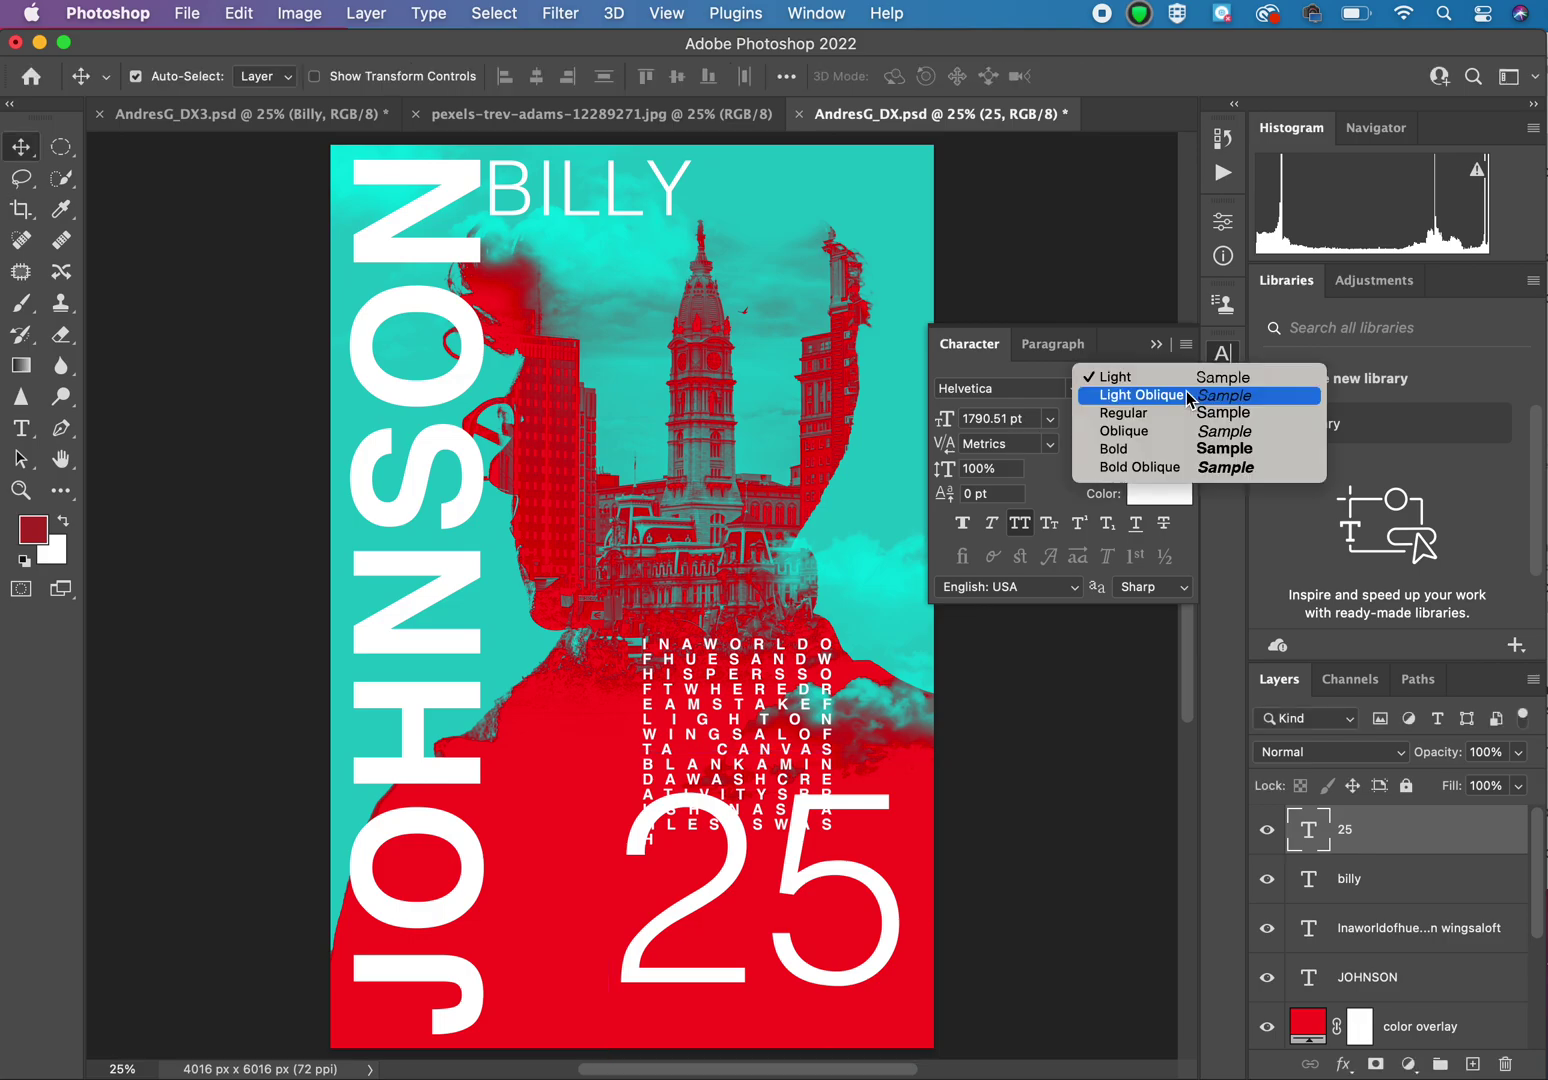
left_click(1185, 449)
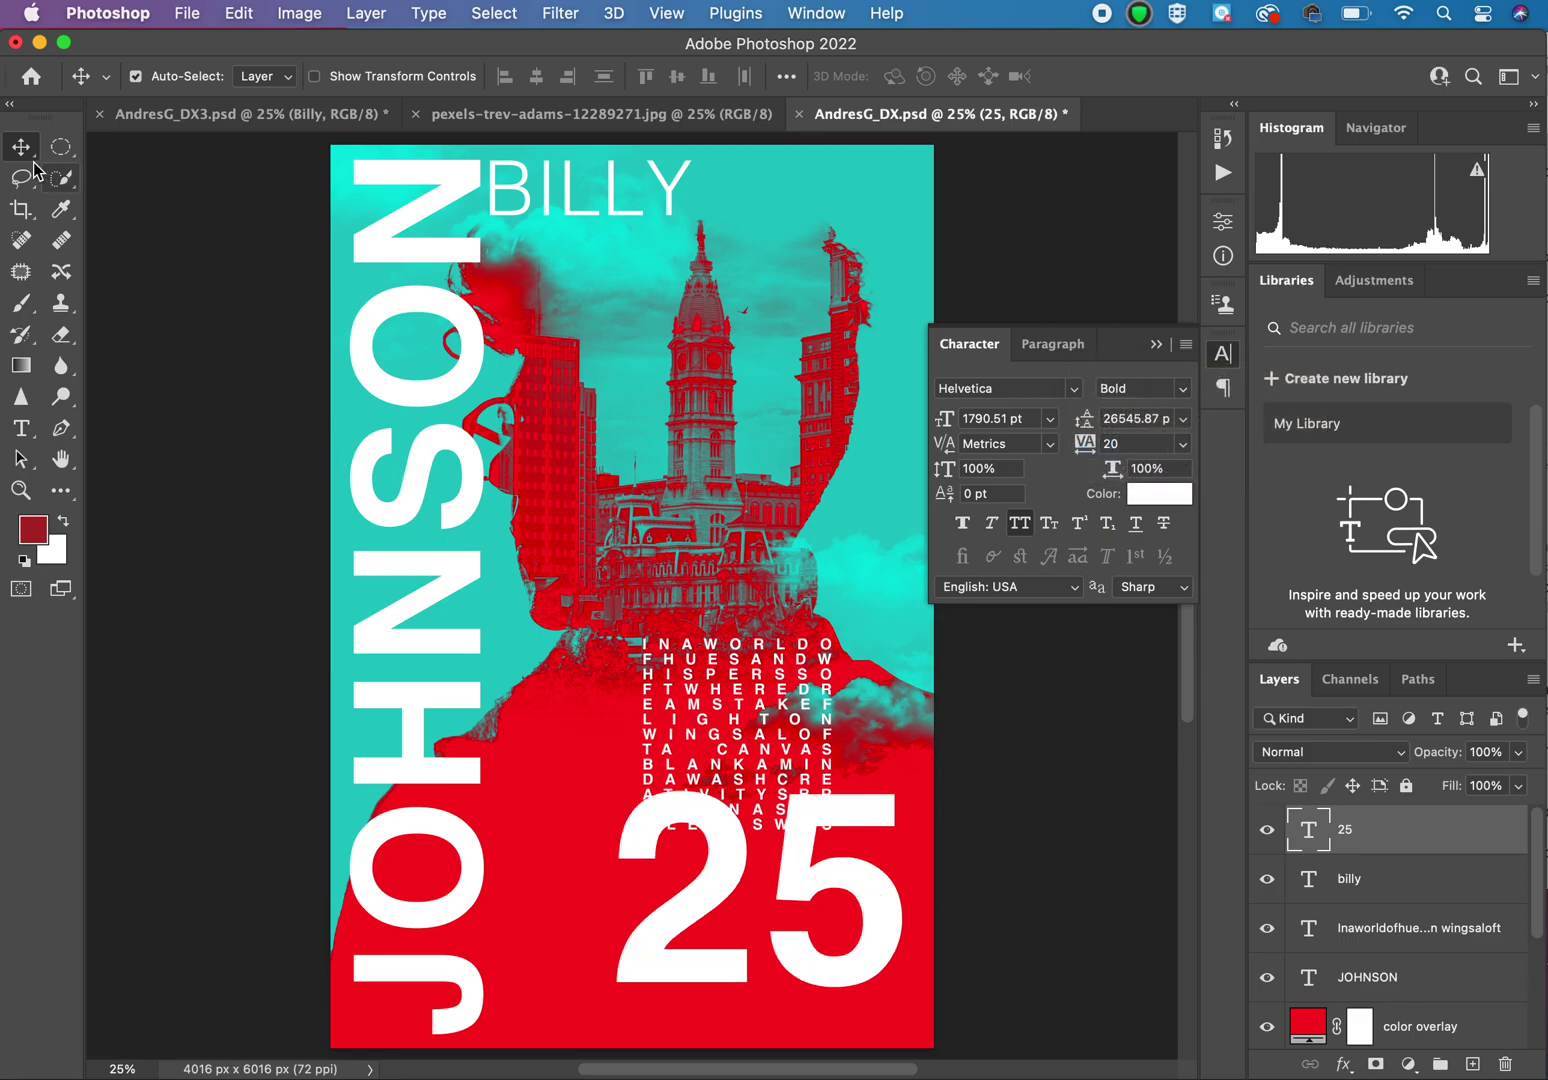
left_click_drag(711, 832, 726, 889)
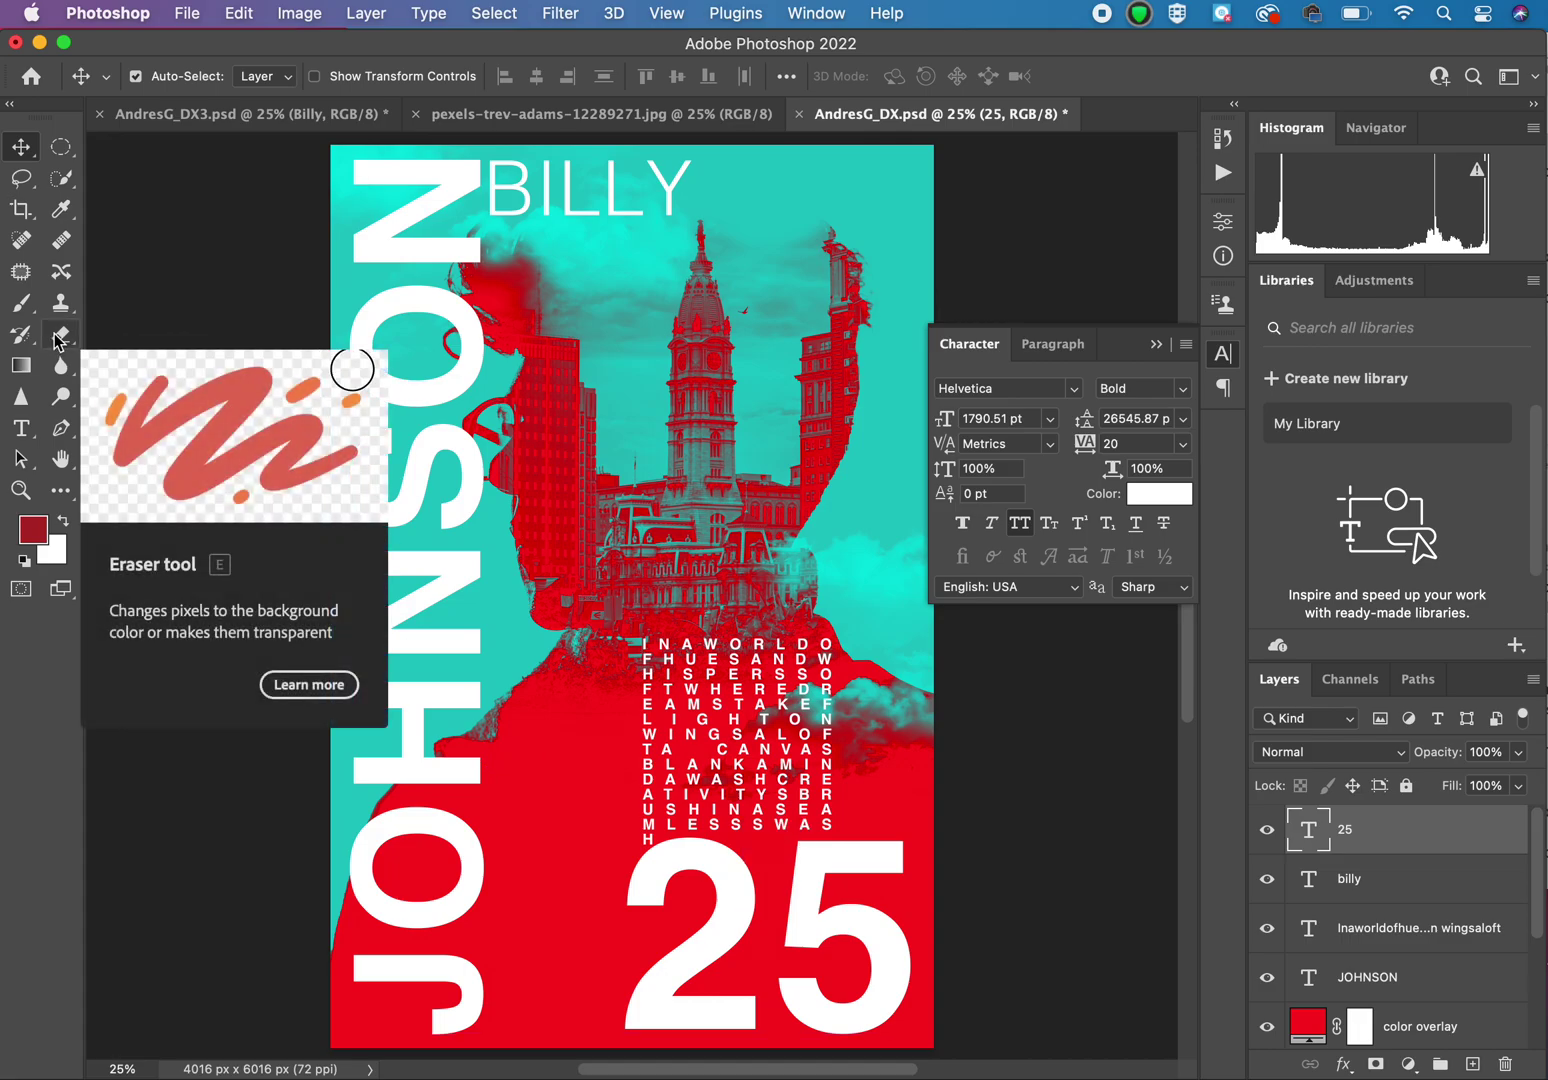
left_click(22, 430)
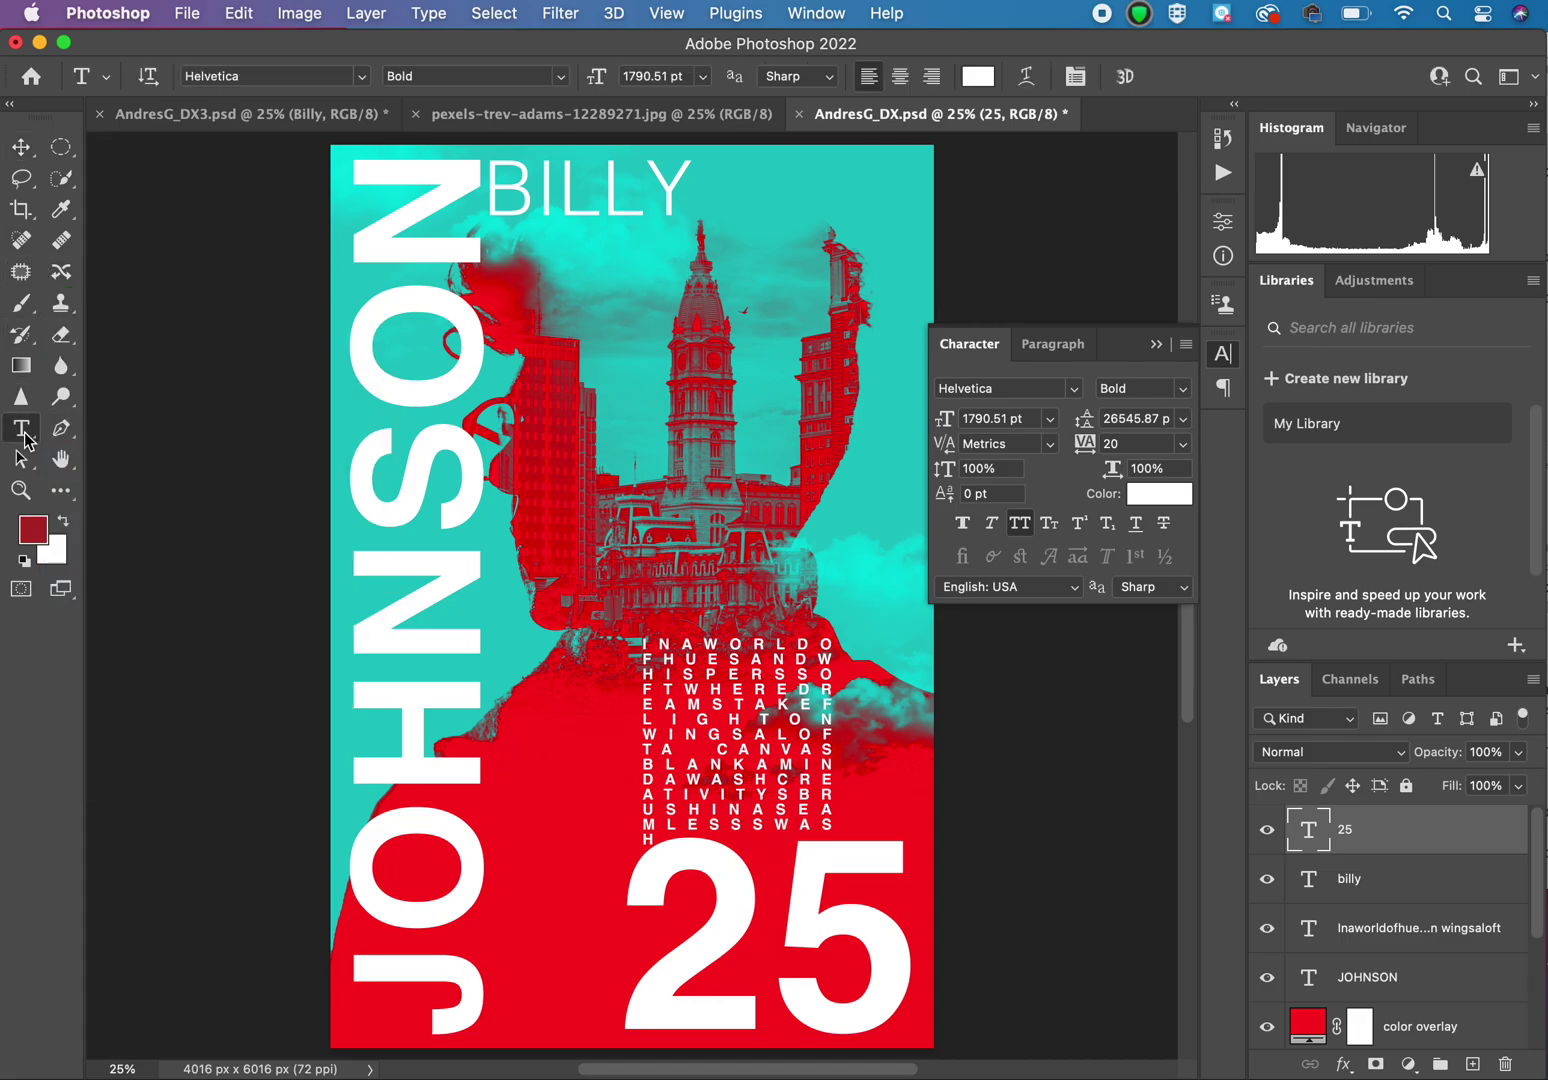
left_click(731, 367)
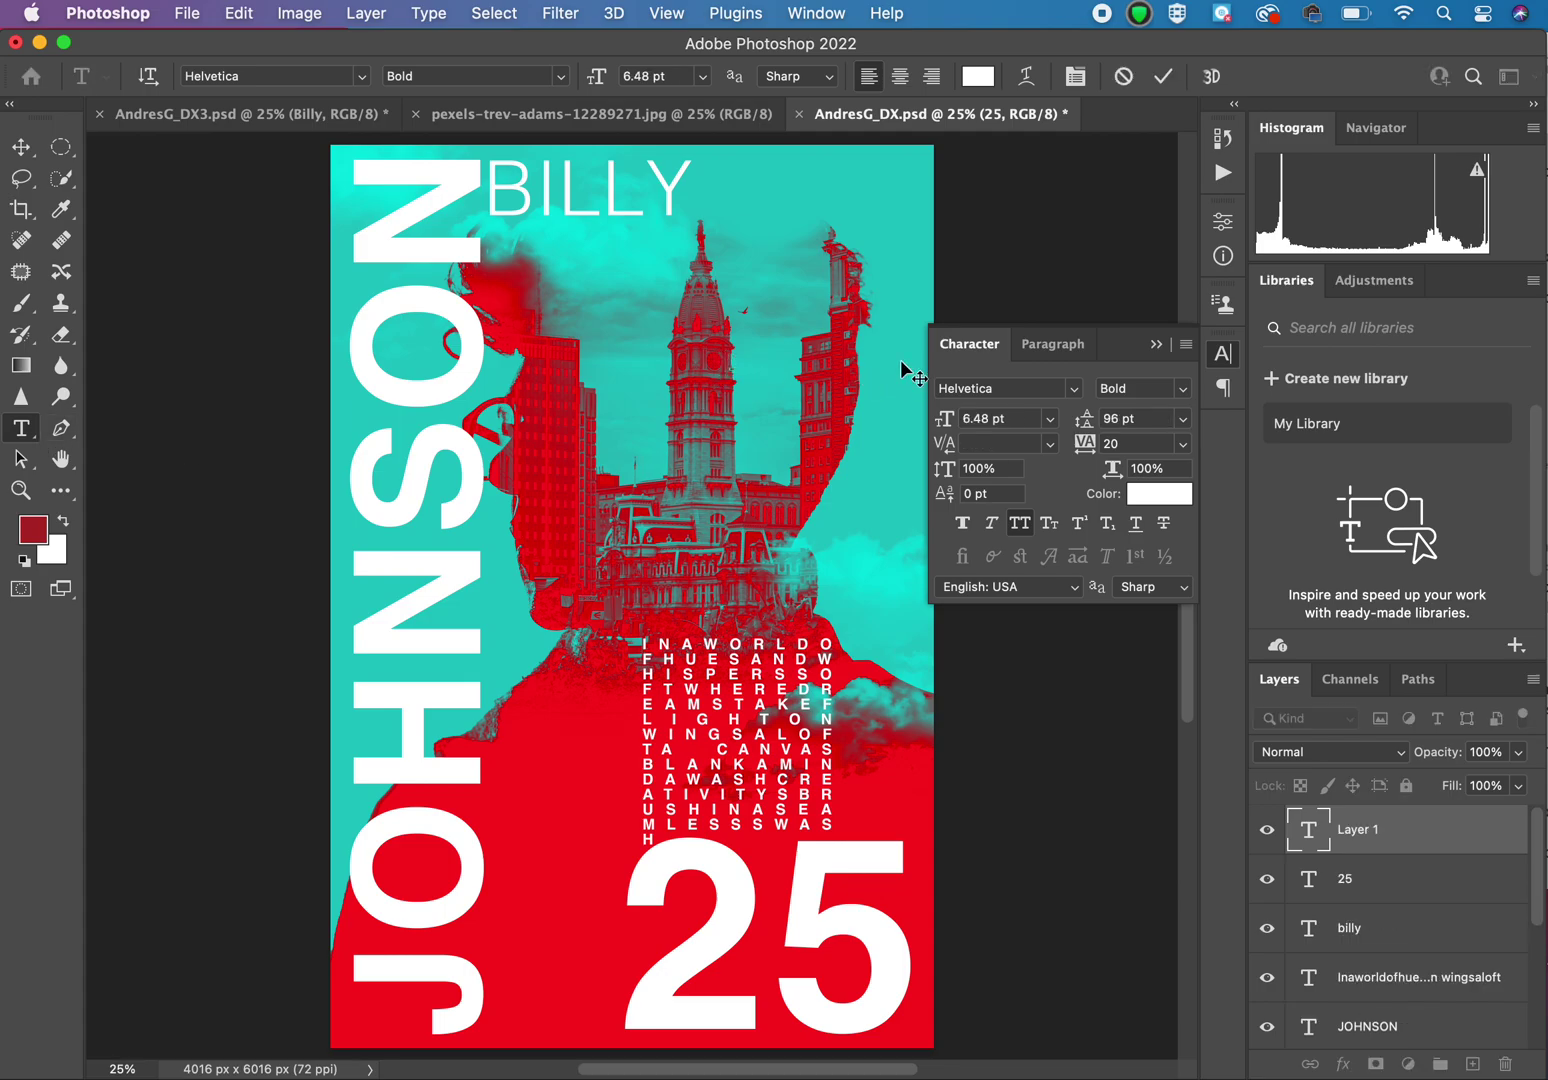
Step: Scale the CLASS OF text to sit left of the 25, and move the poem block higher
left_click(20, 149)
key("ctrl+t")
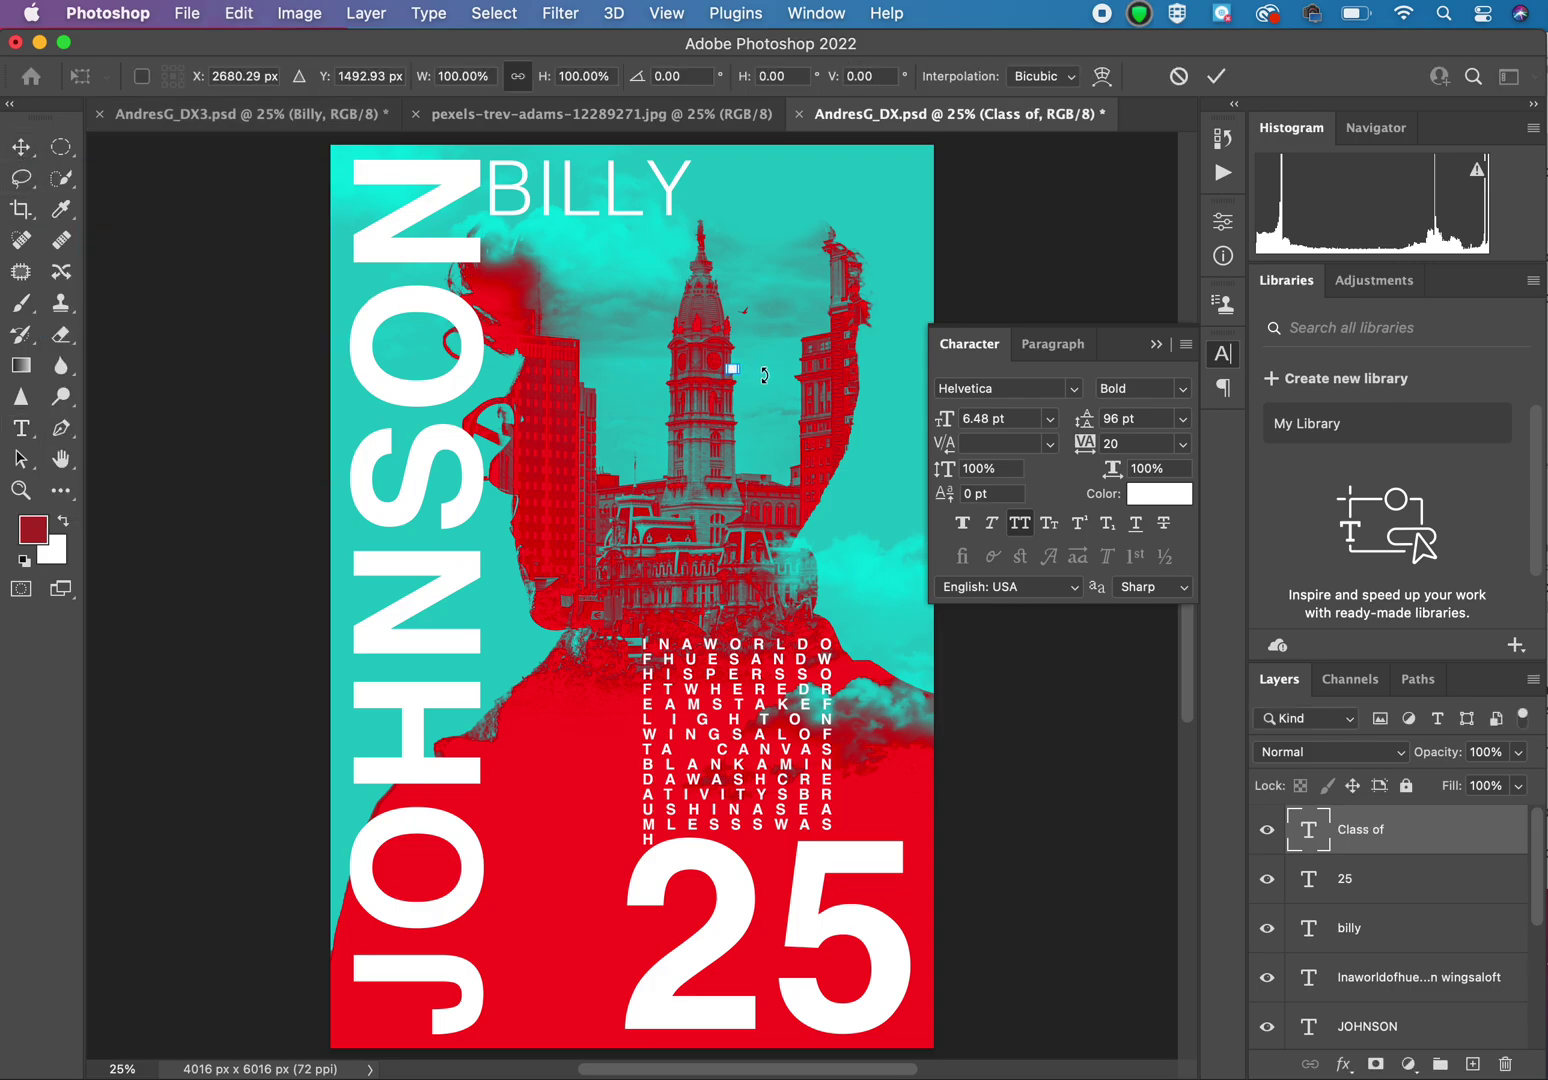
left_click_drag(737, 373, 591, 932)
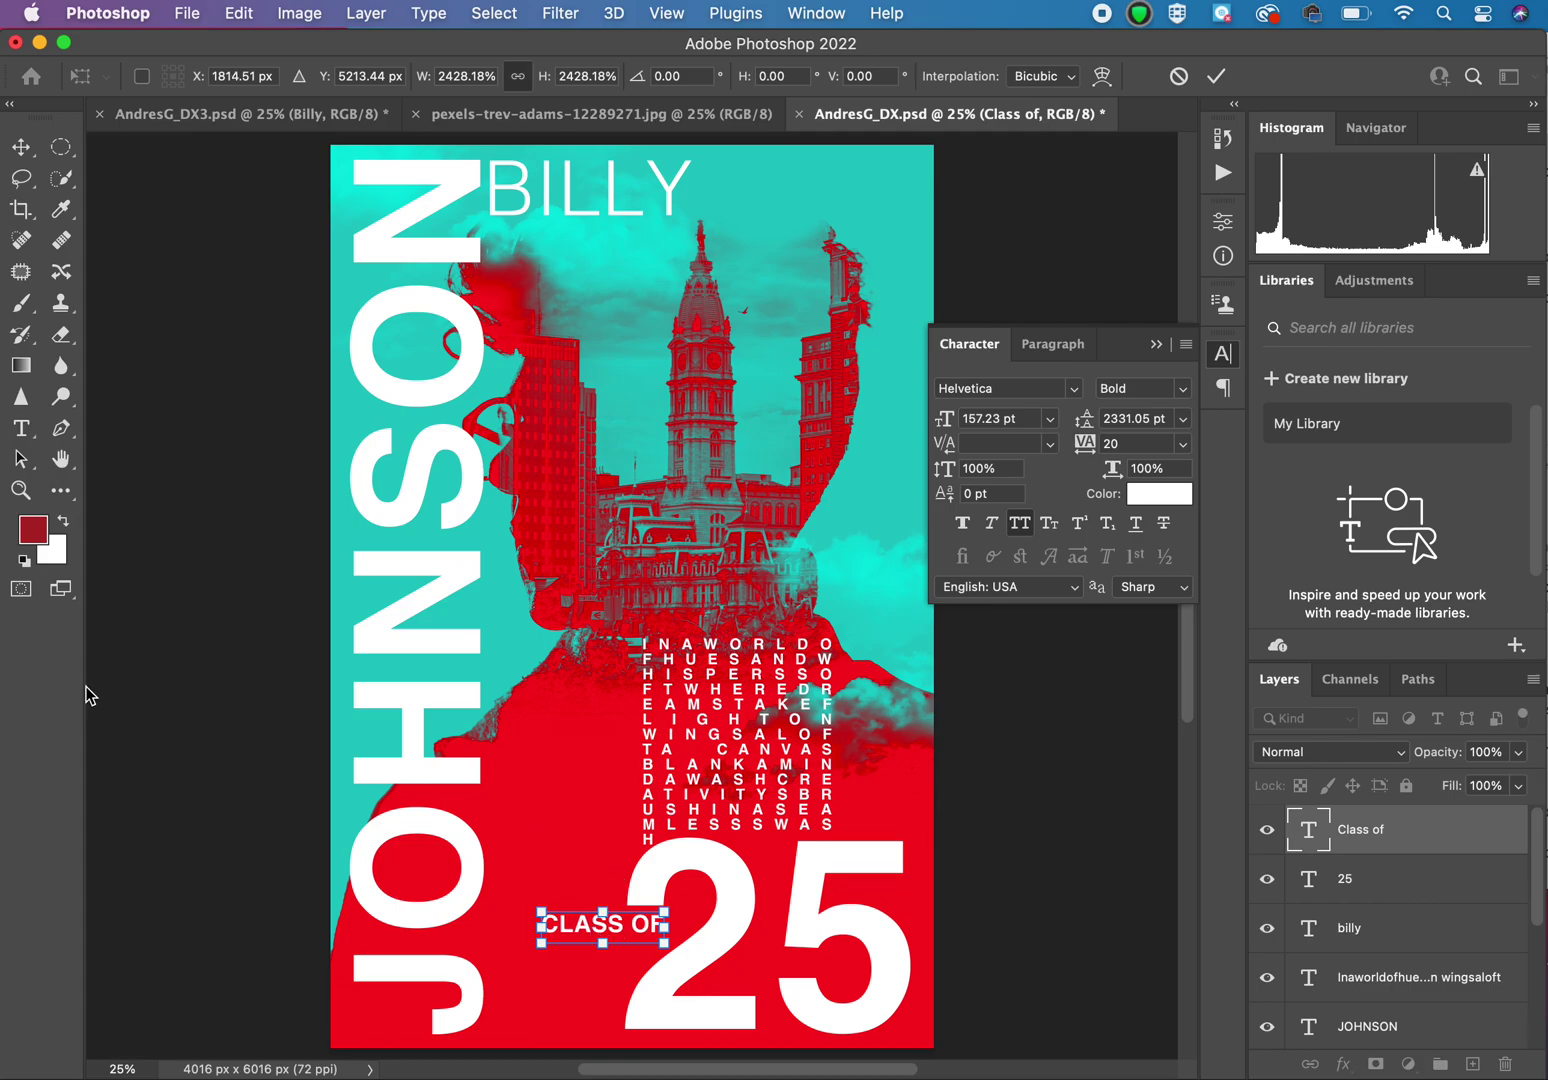
key("Return")
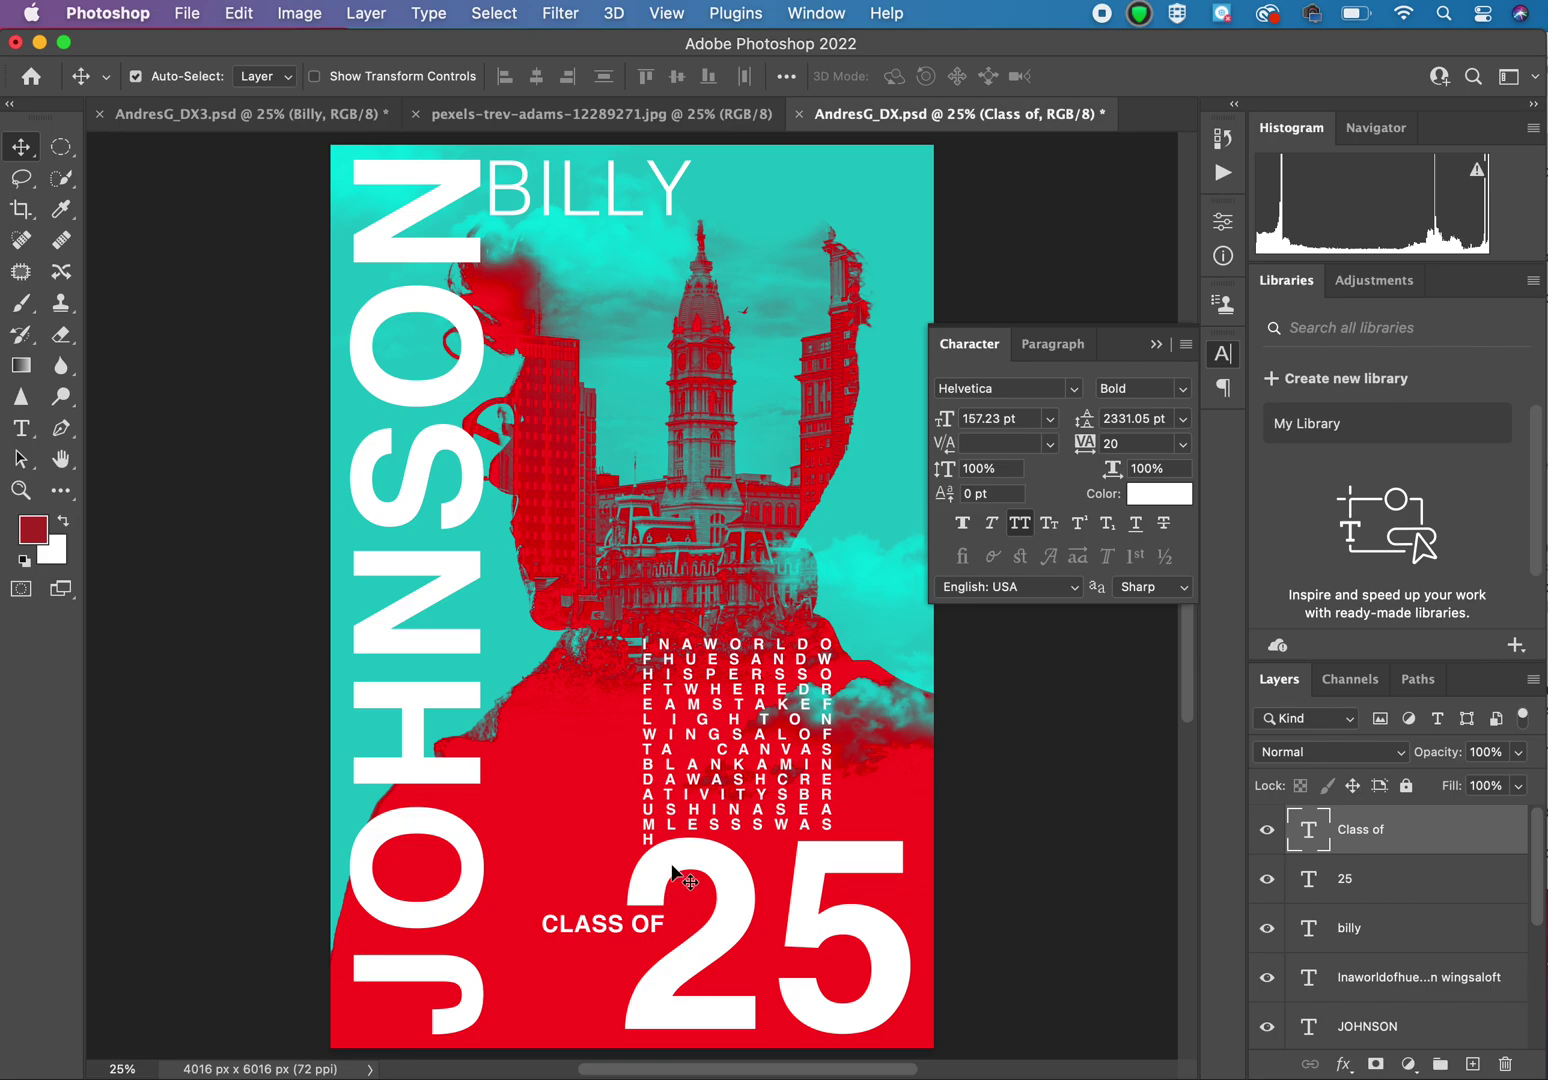
mouse_move(691, 714)
left_mouse_down()
mouse_move(693, 656)
mouse_move(677, 684)
left_mouse_up()
Step: Widen the poem text box to about 1900 px so letters reflow, then lower it slightly
key("super")
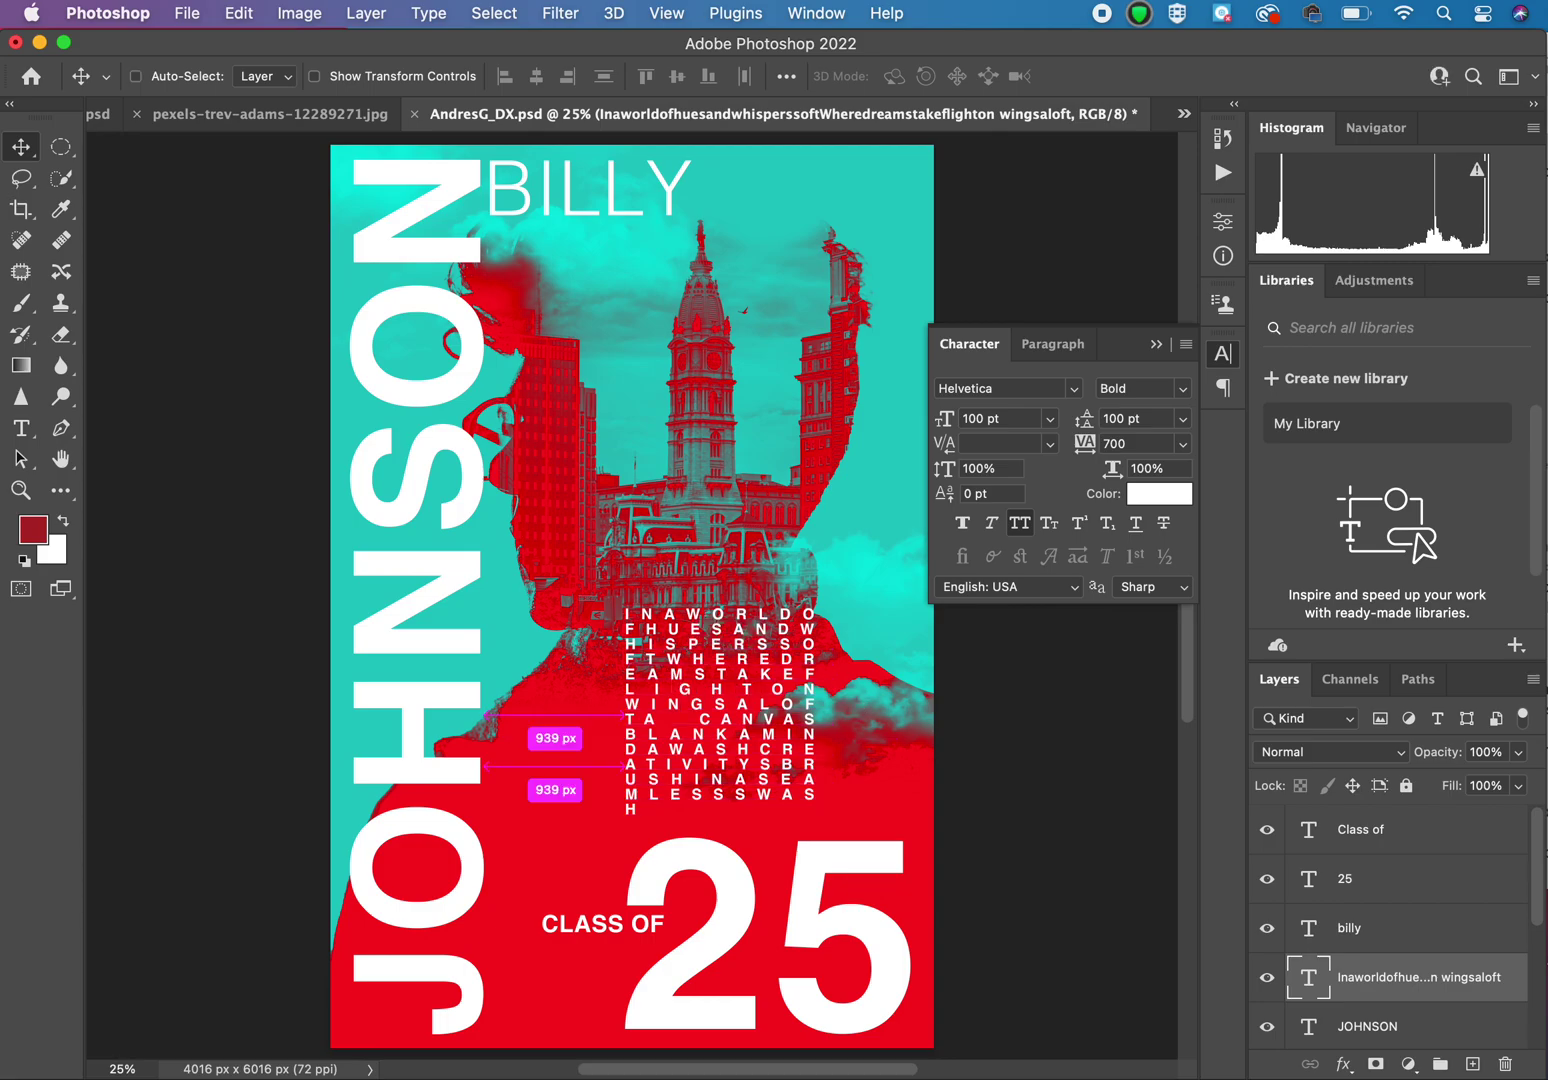
key("super+t")
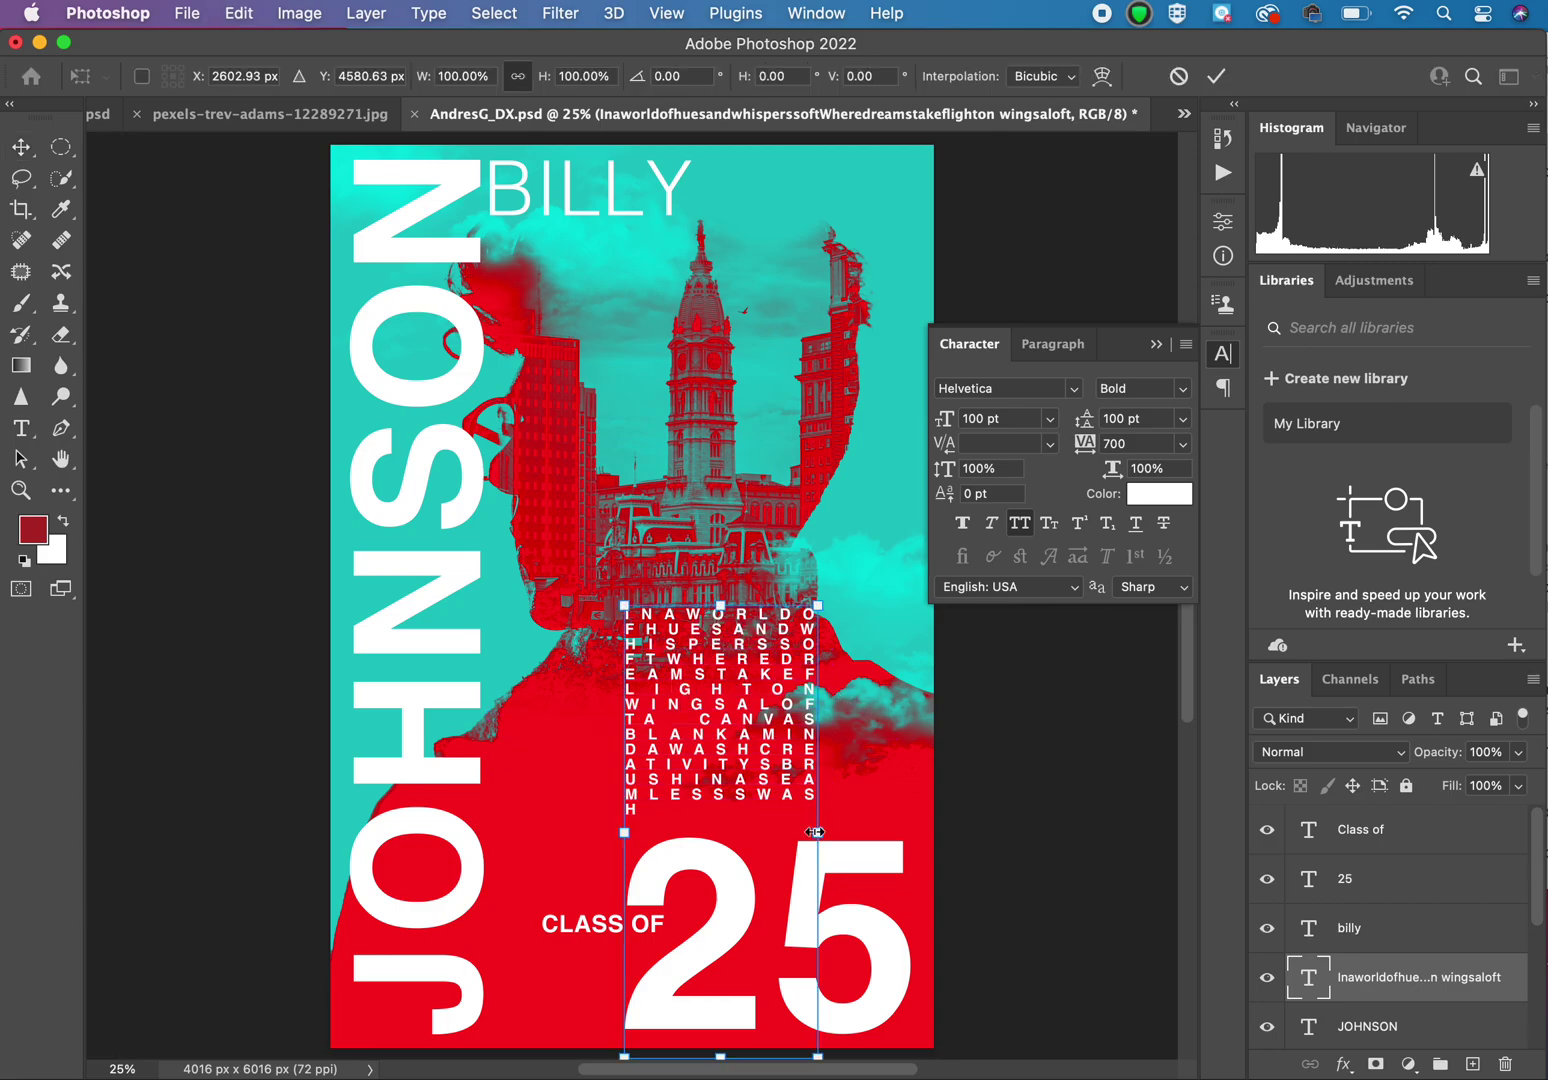
left_click_drag(817, 835, 873, 832)
key("super+z")
left_click(21, 428)
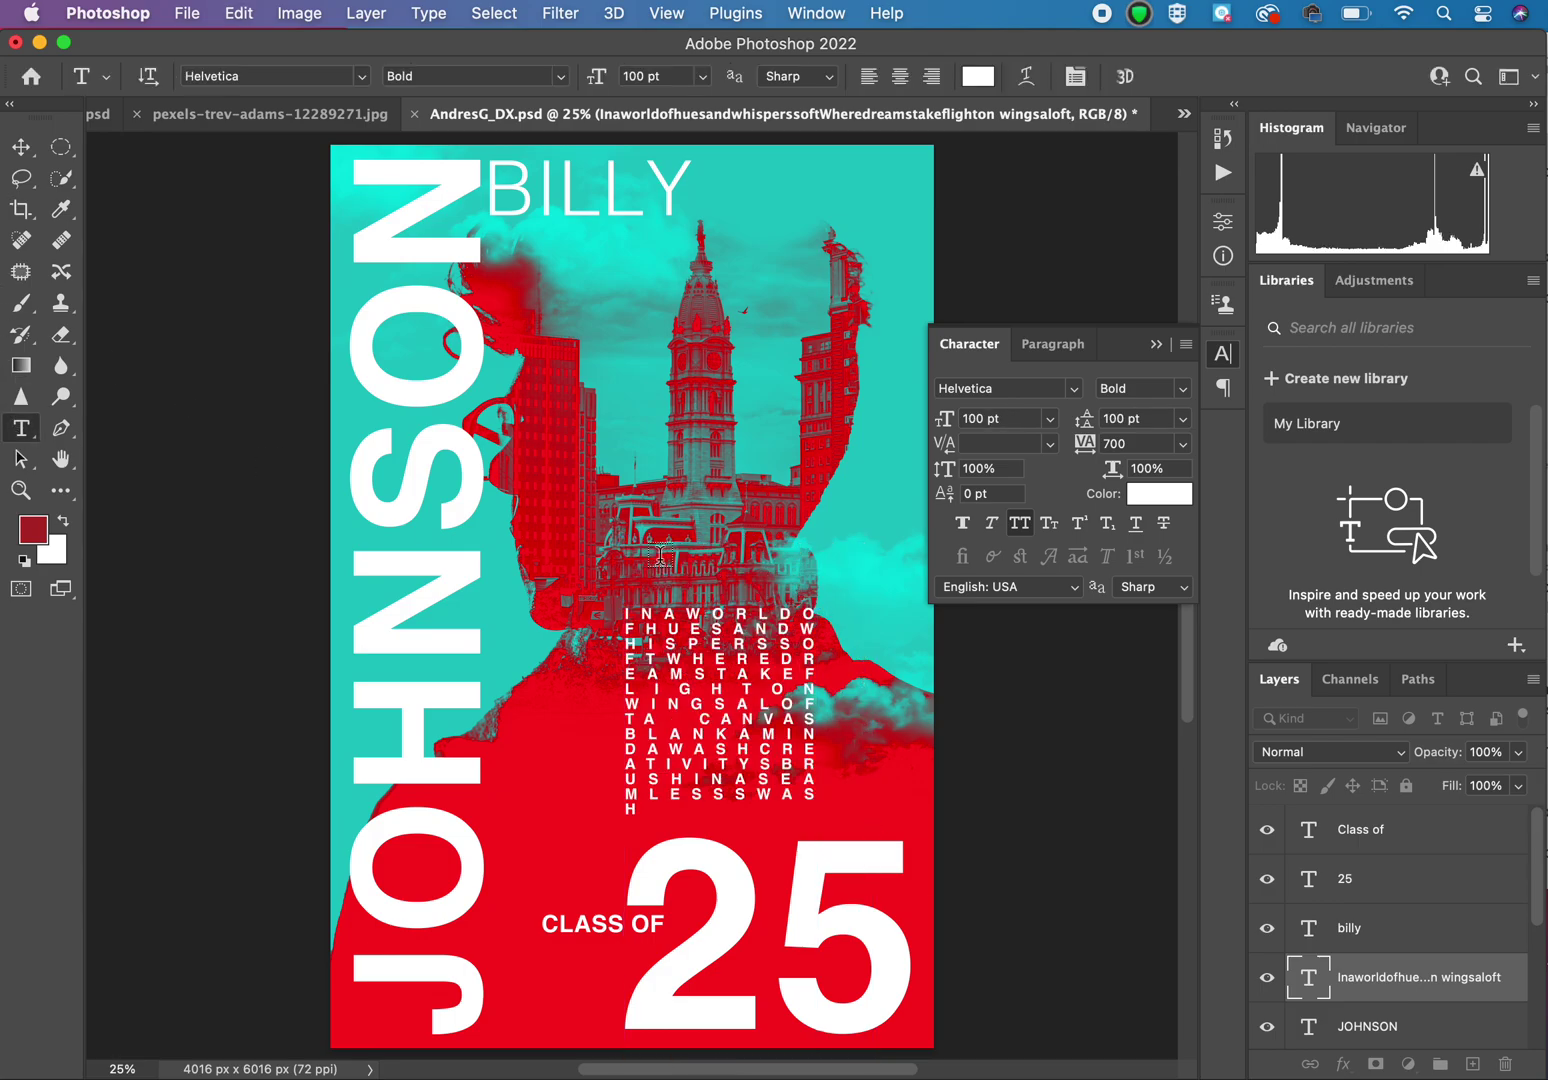
left_click(720, 646)
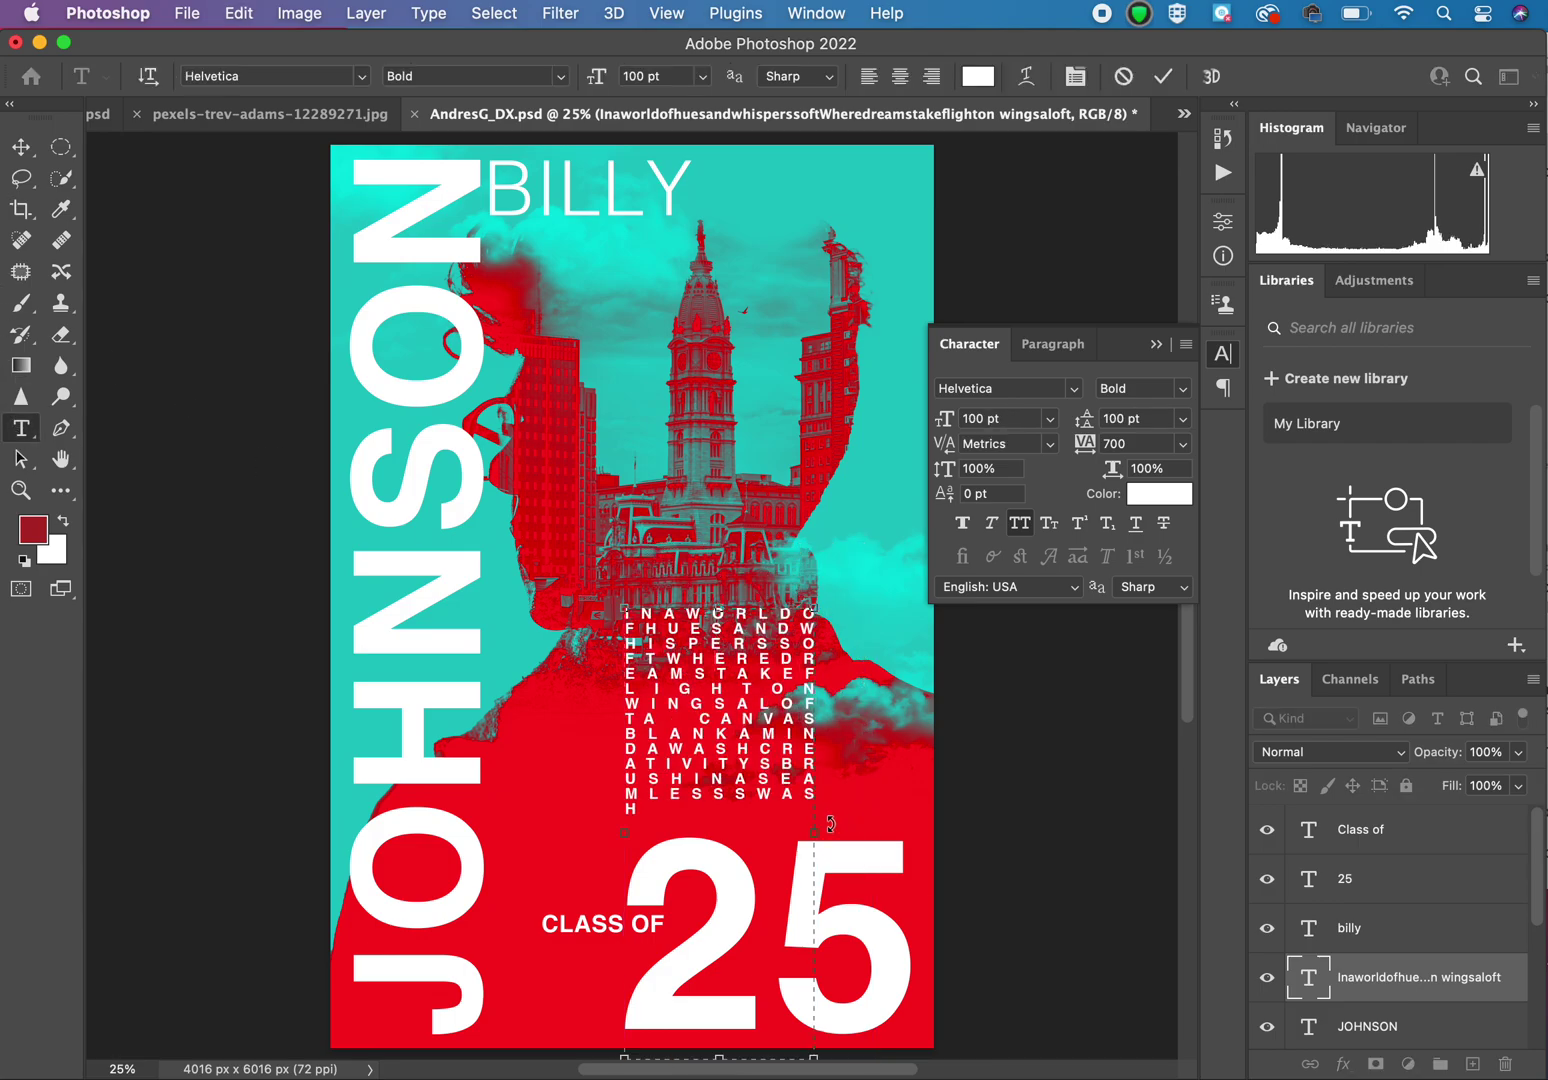
left_click_drag(817, 835, 901, 833)
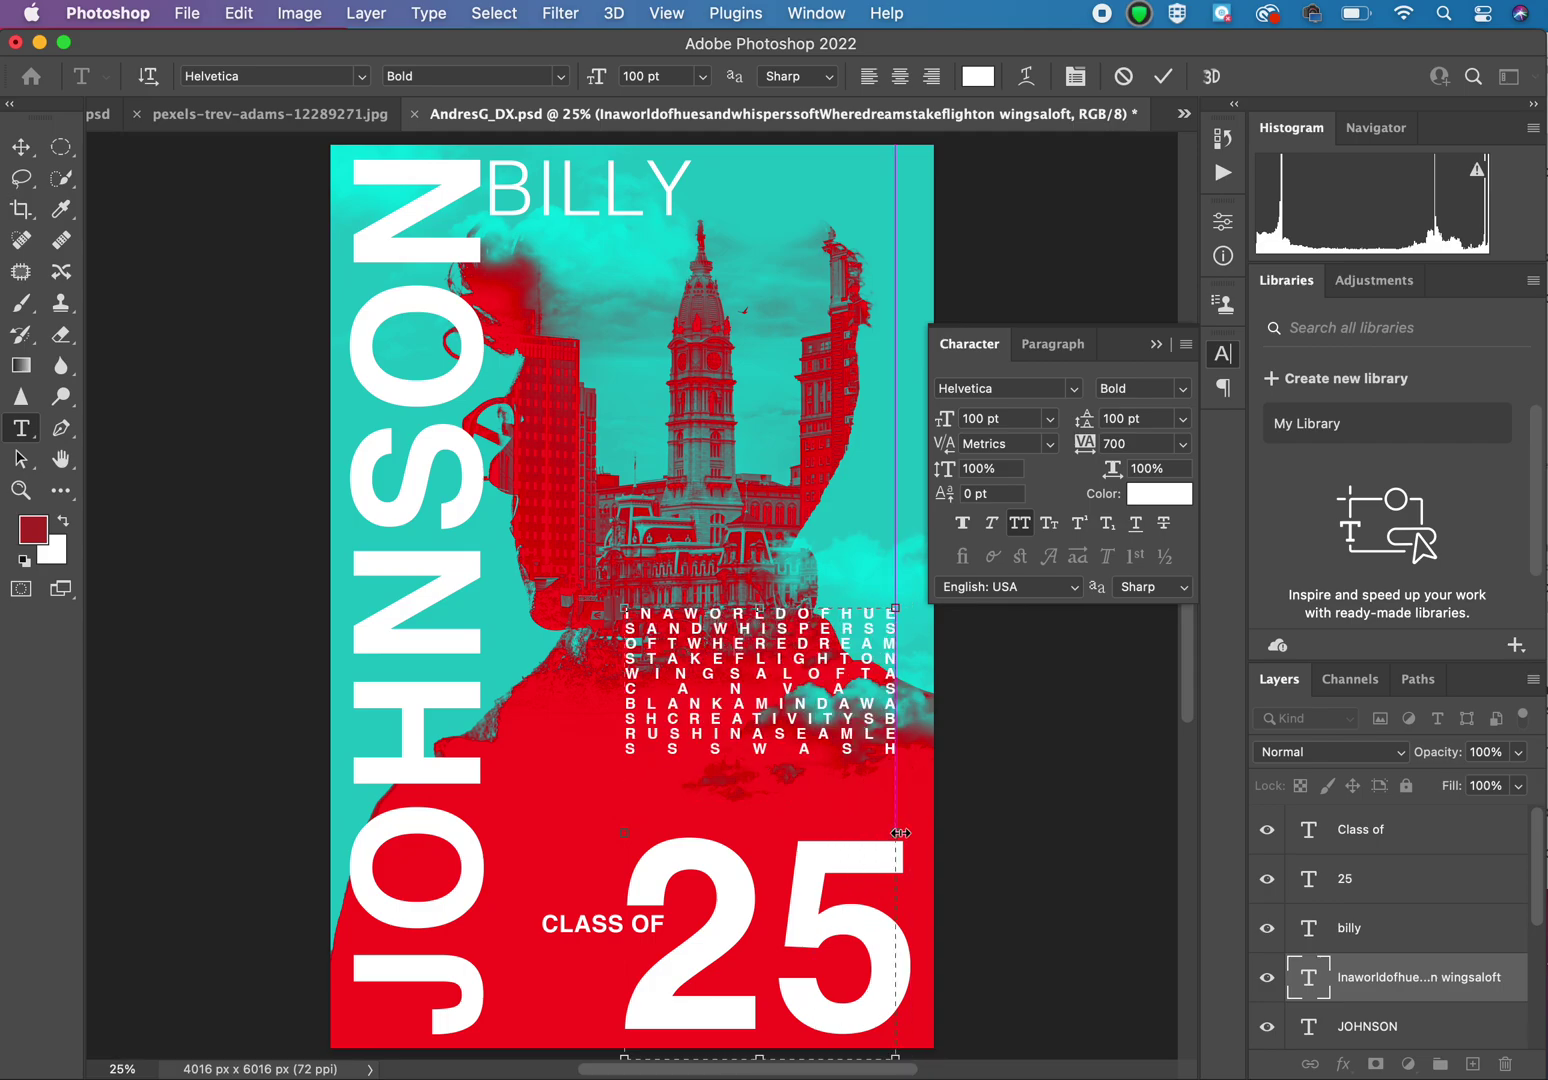
left_click(14, 150)
left_click_drag(740, 675, 746, 728)
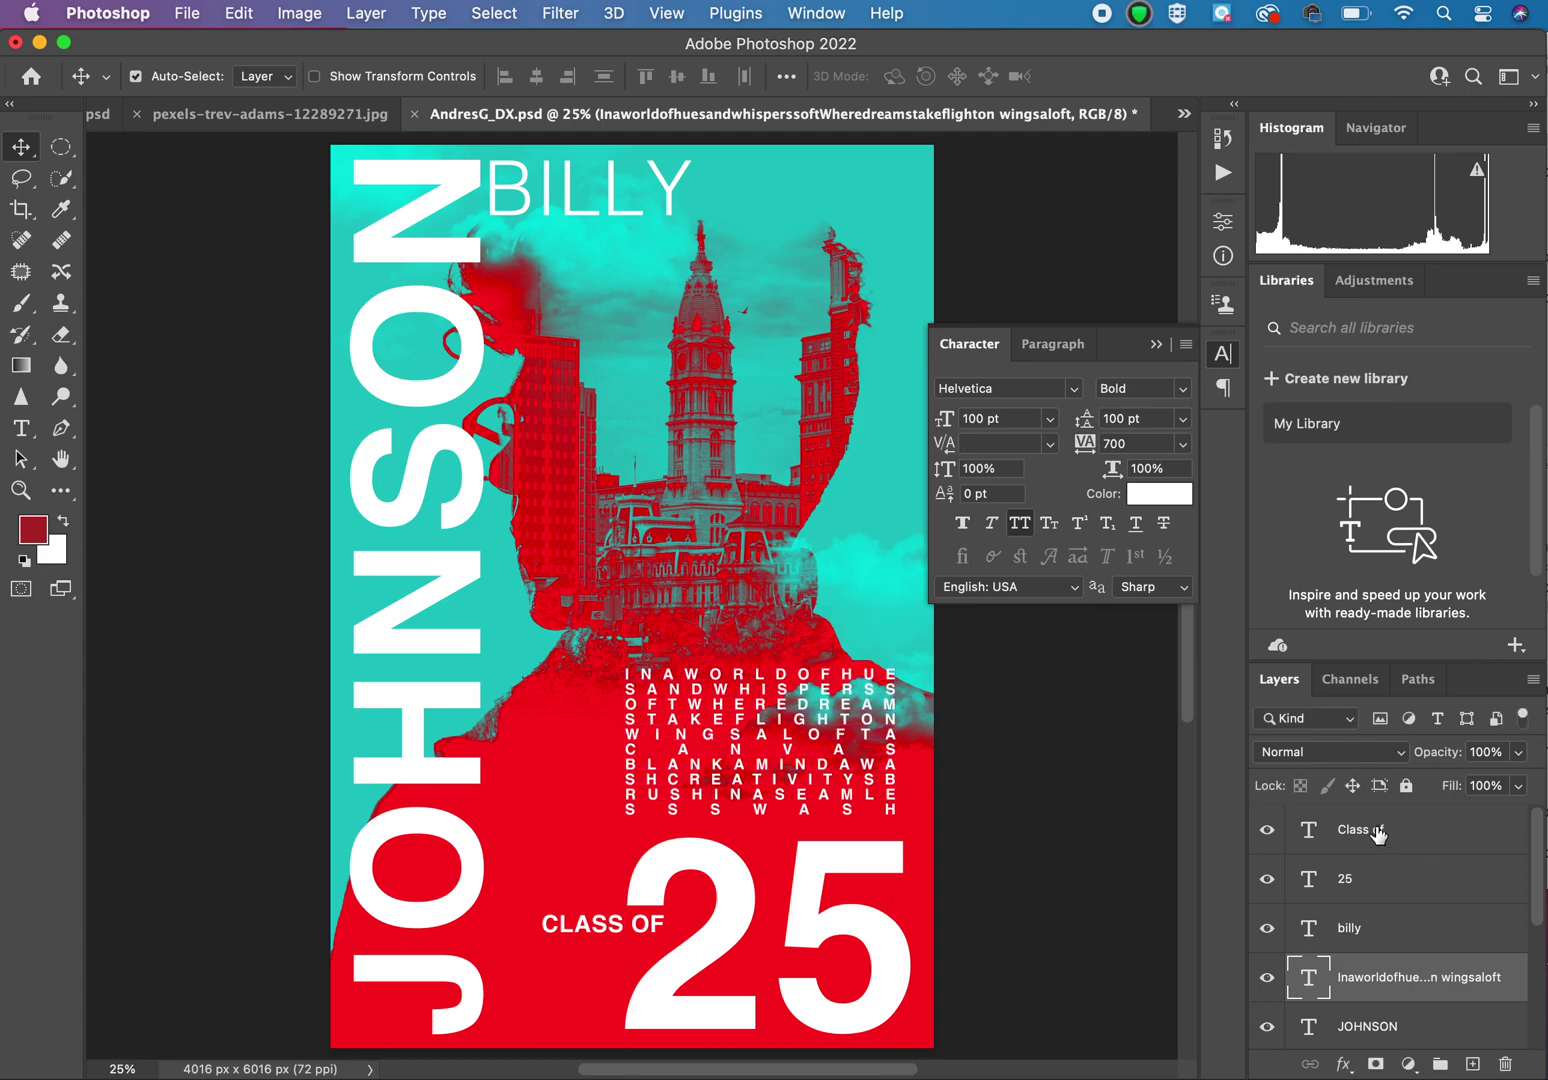
left_click(1362, 749)
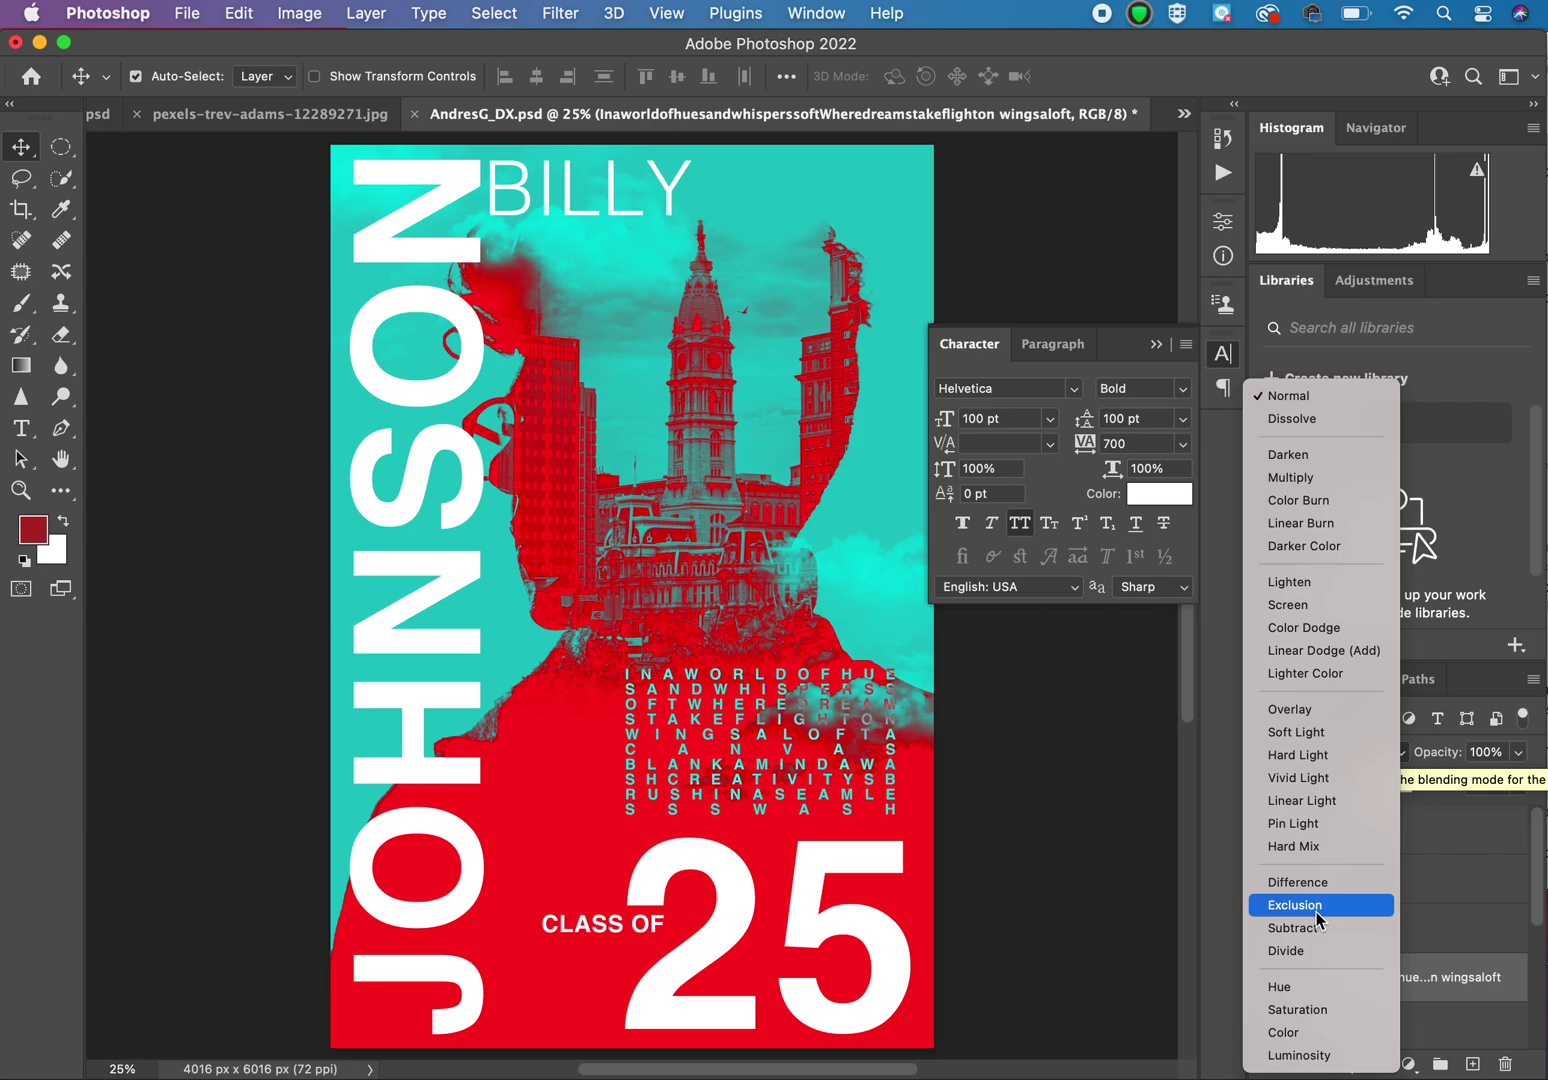
left_click(1316, 911)
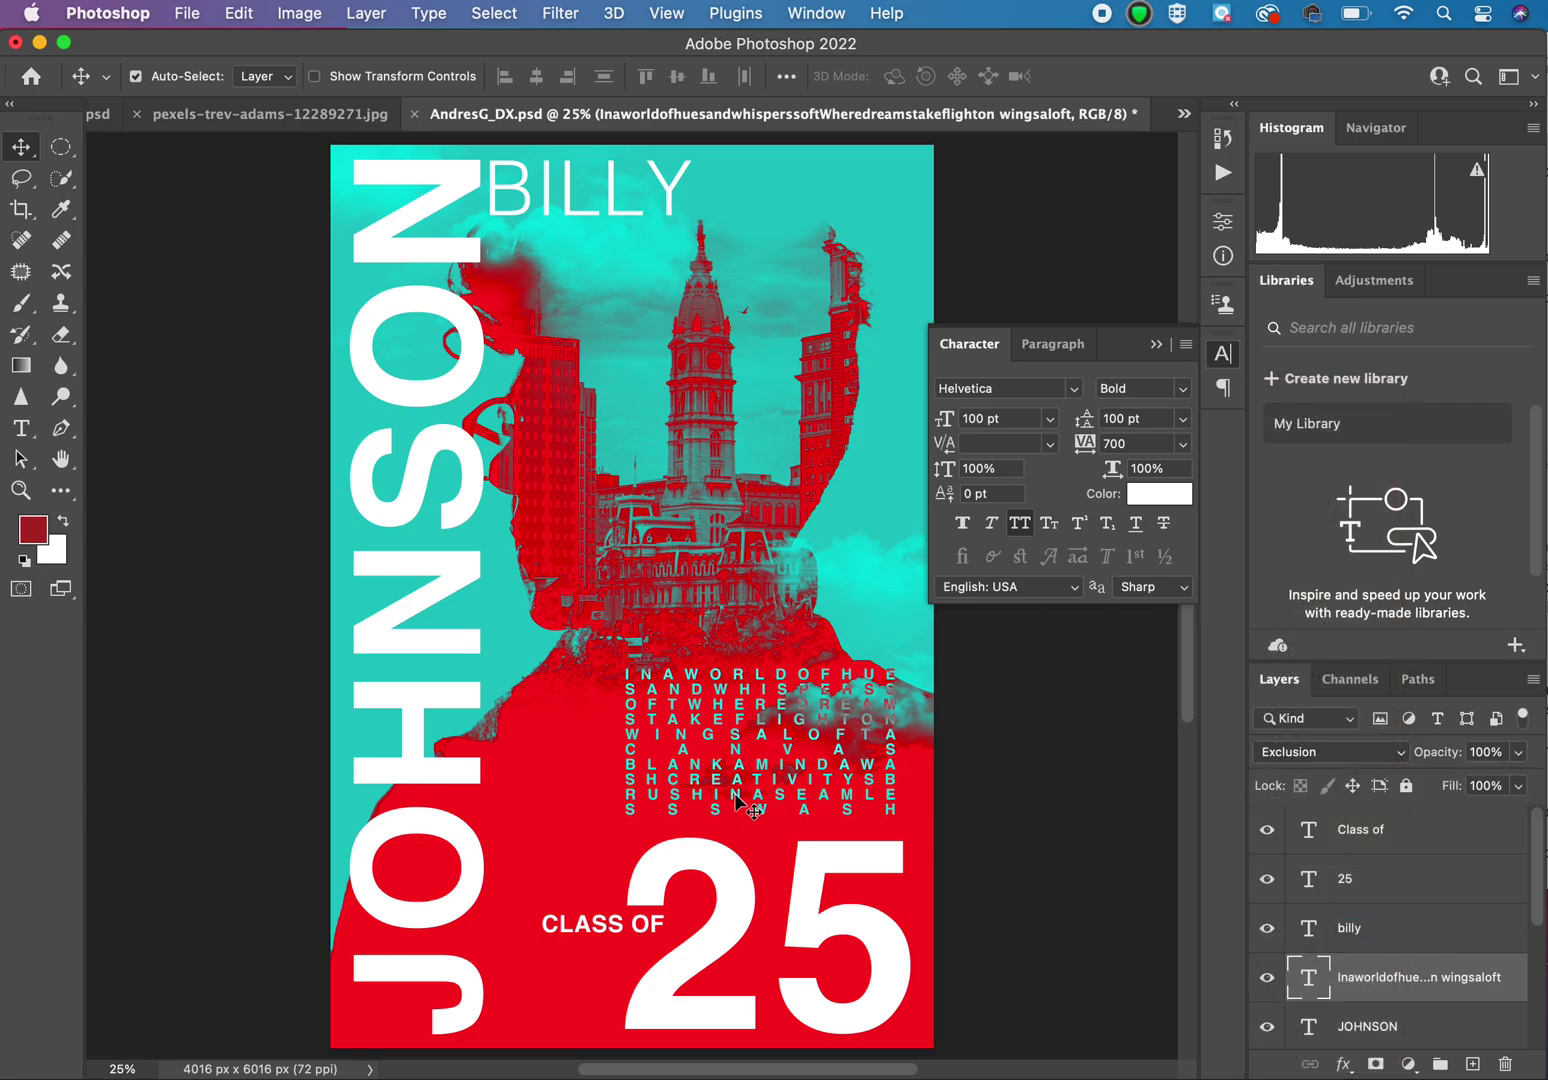
left_click(1349, 934)
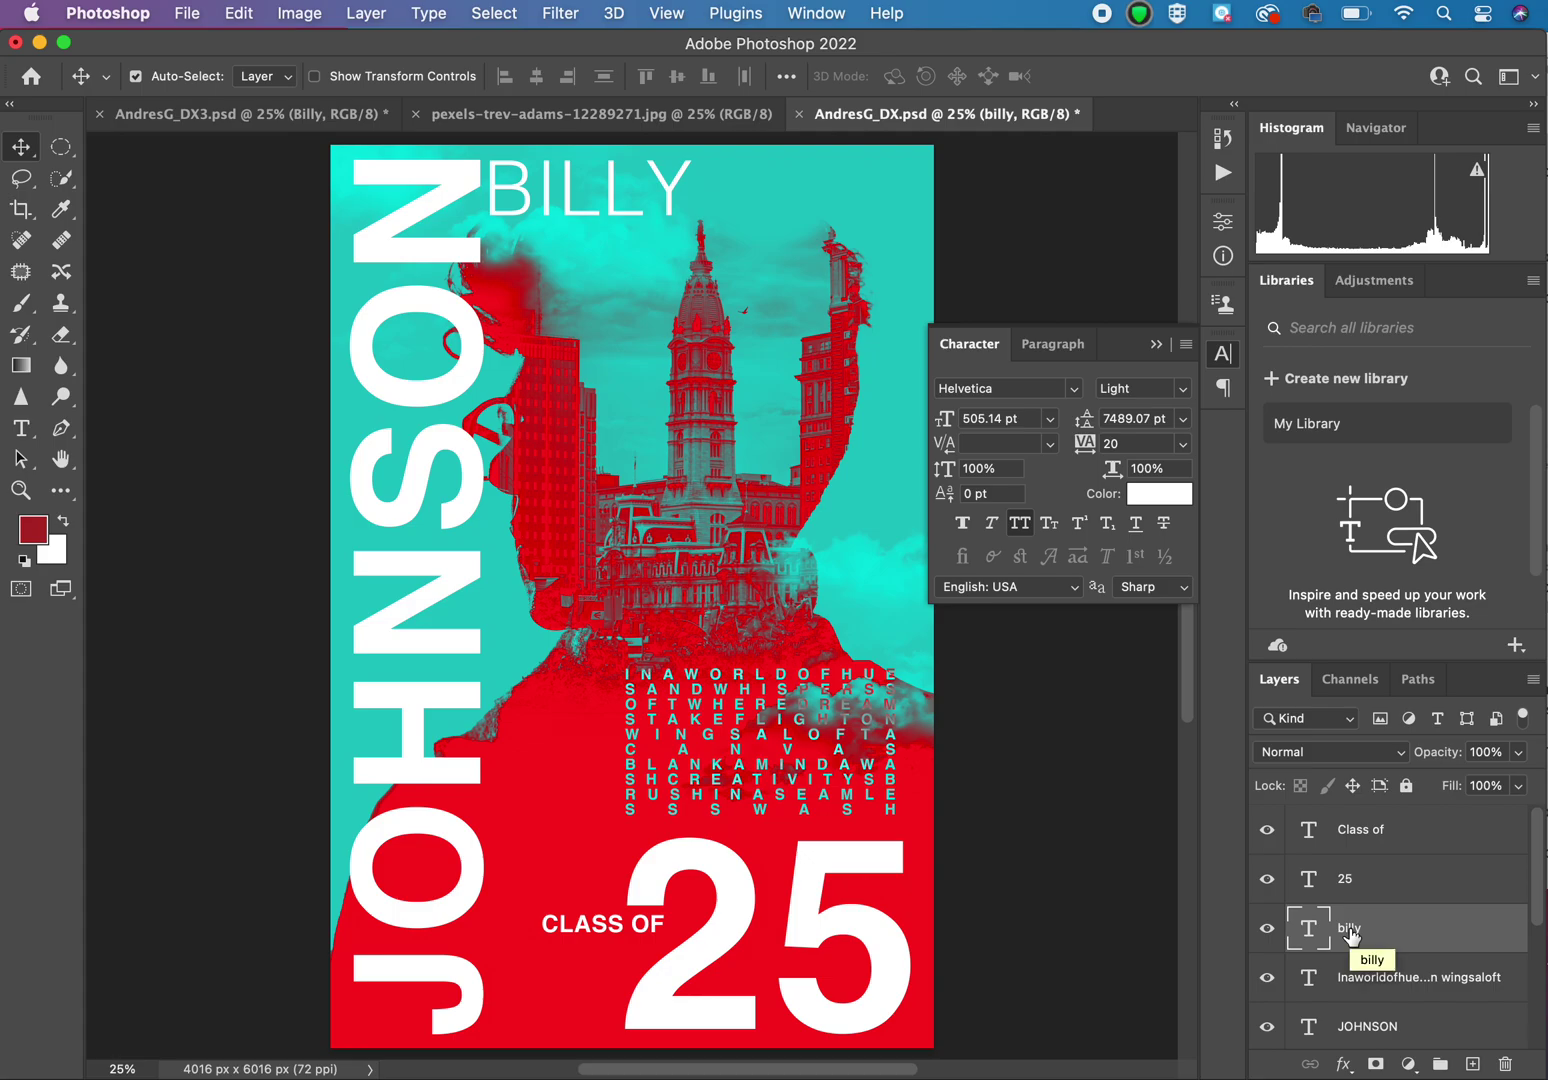
left_click(1390, 1020)
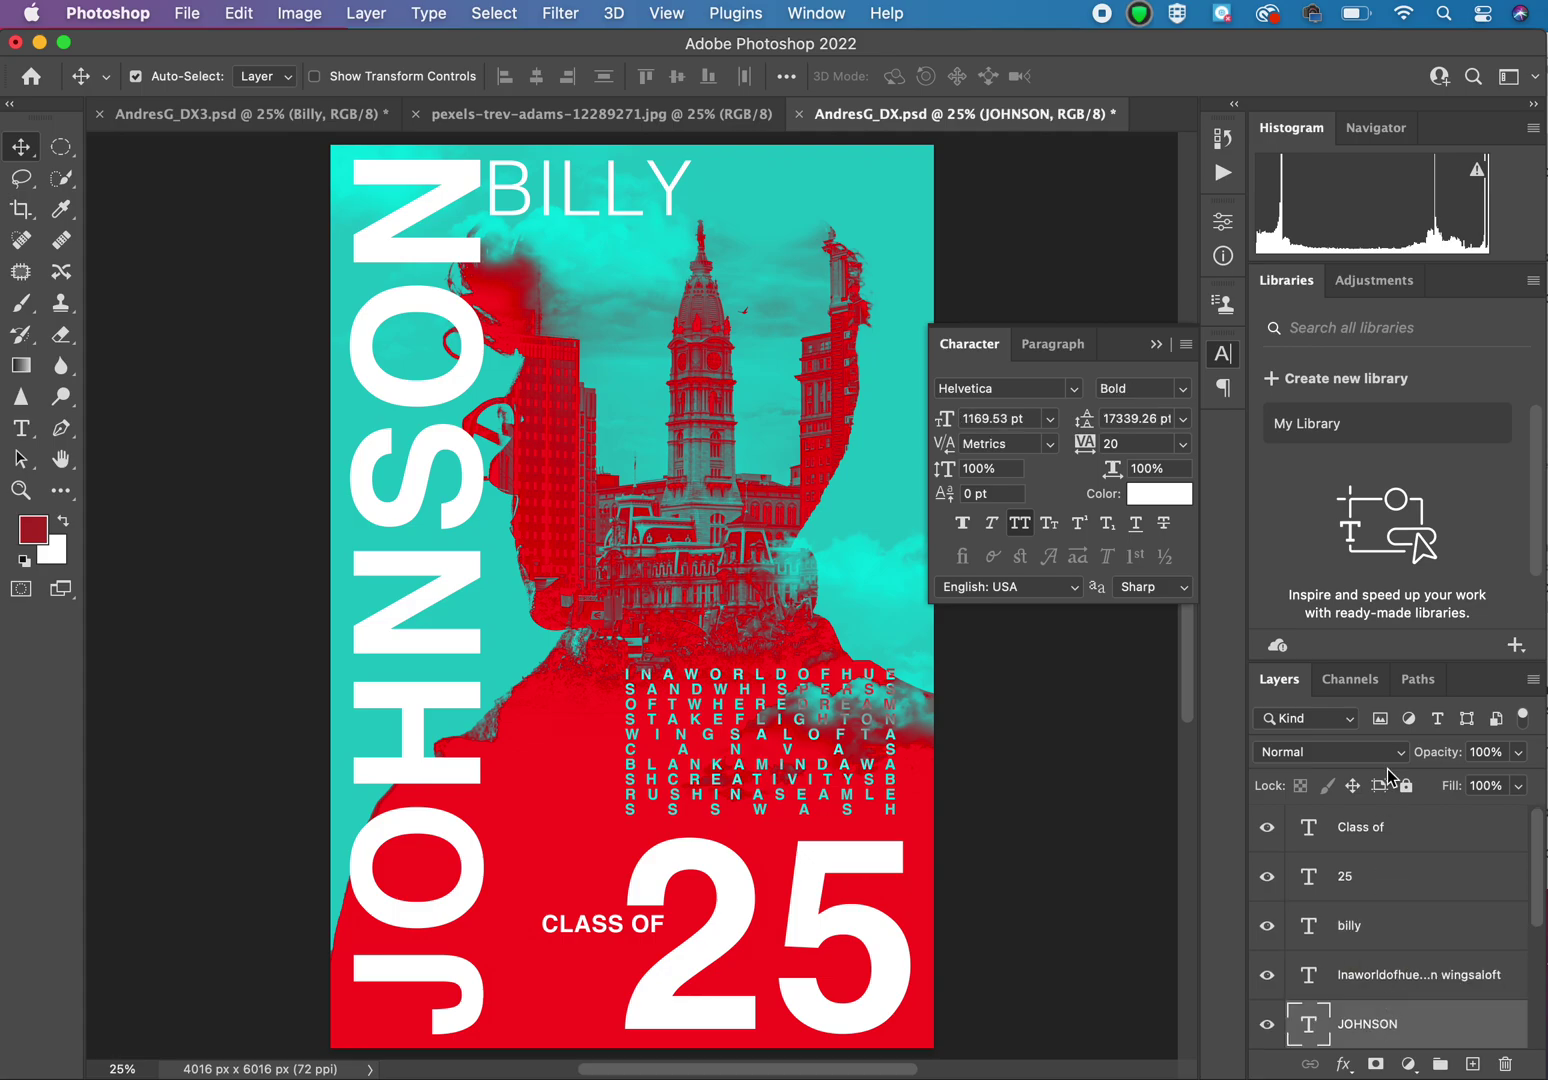
left_click(1380, 751)
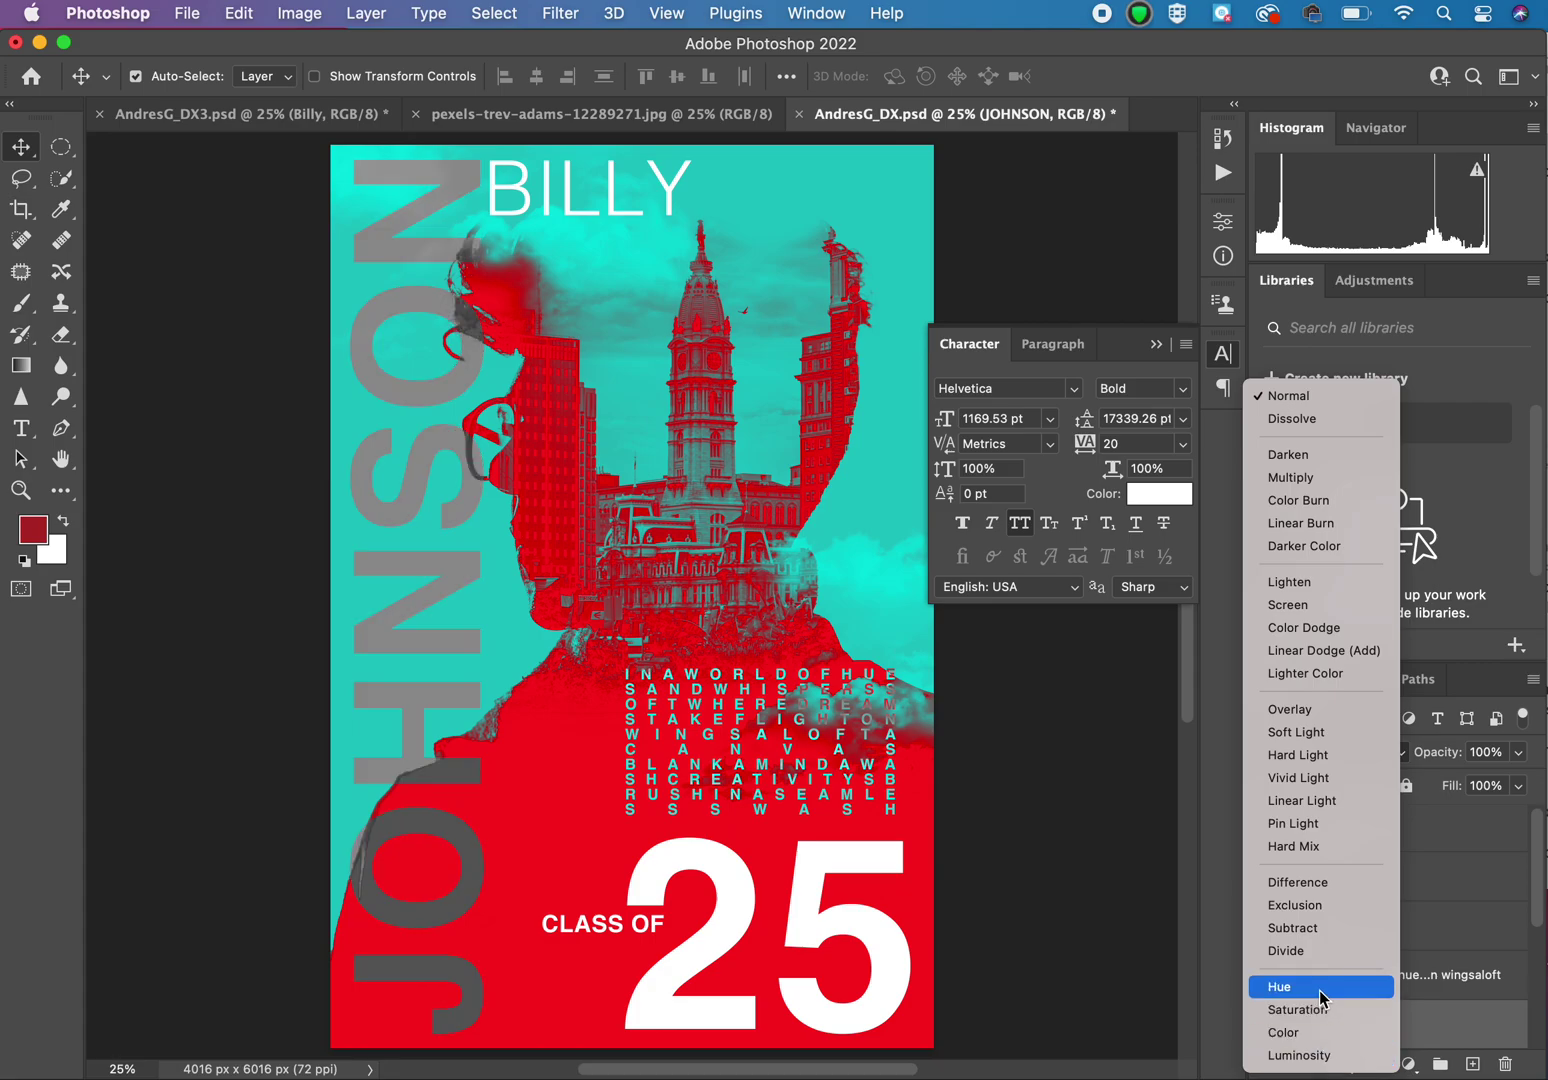
left_click(1320, 988)
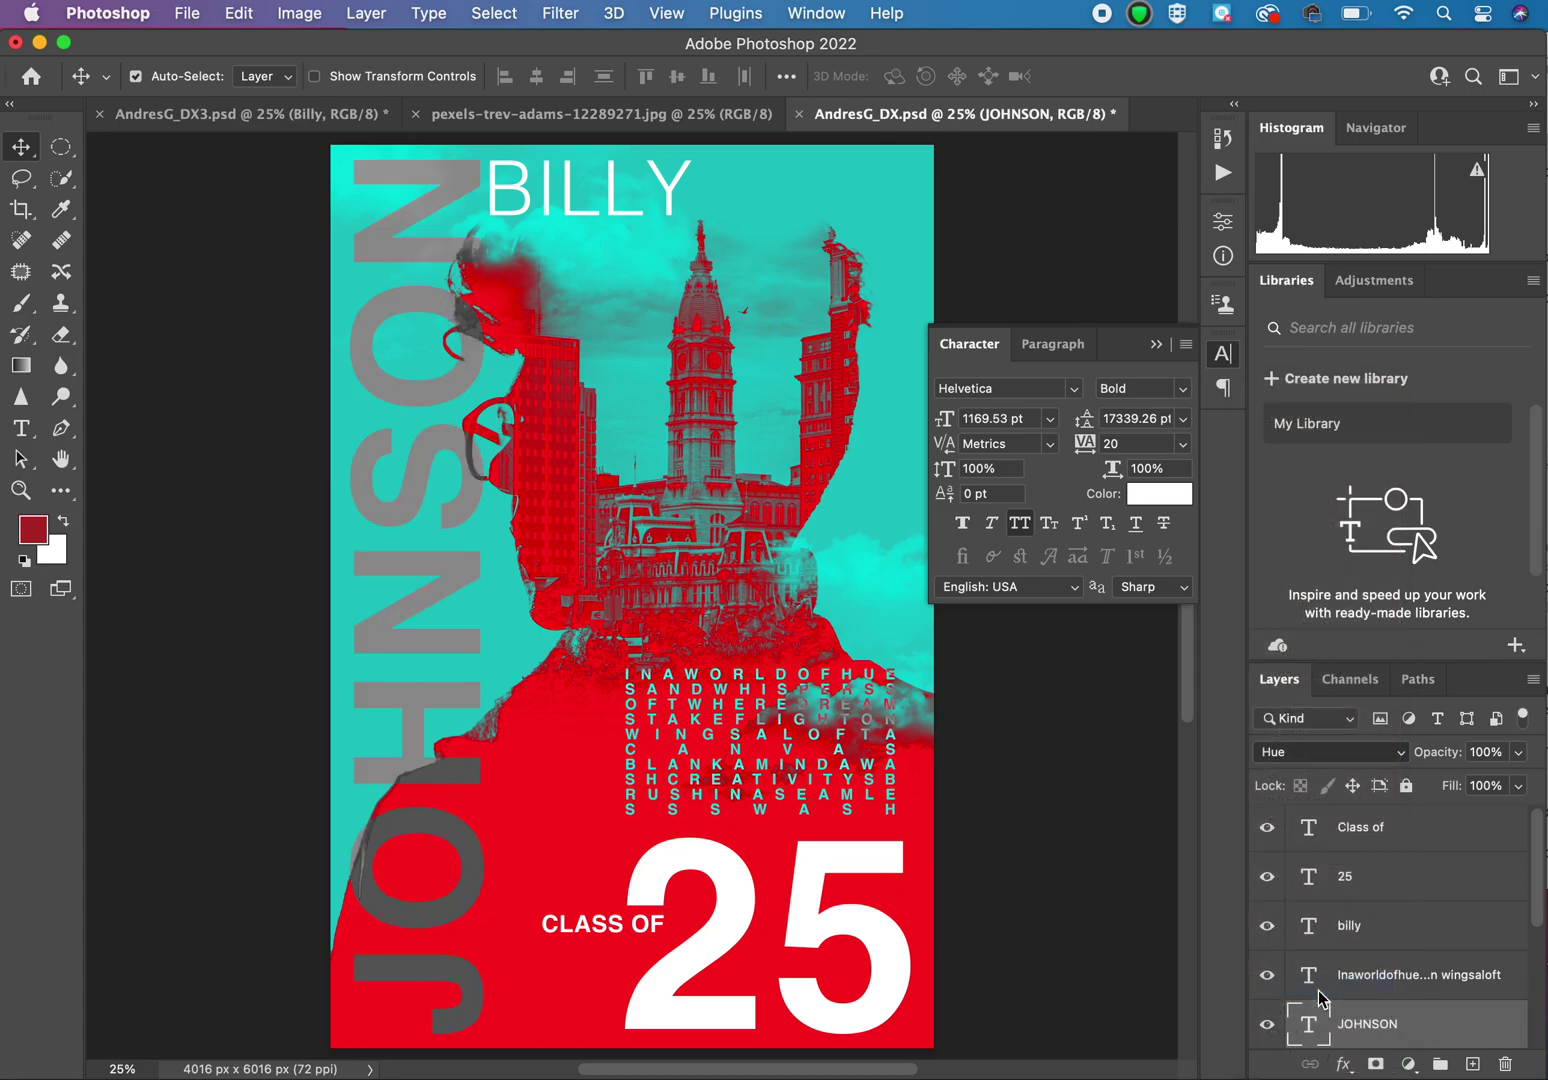
Step: Set Class of to Exclusion and 25 to Hue, then show the pexels-trev-adams bridge photo
left_click(1390, 838)
left_click(1384, 754)
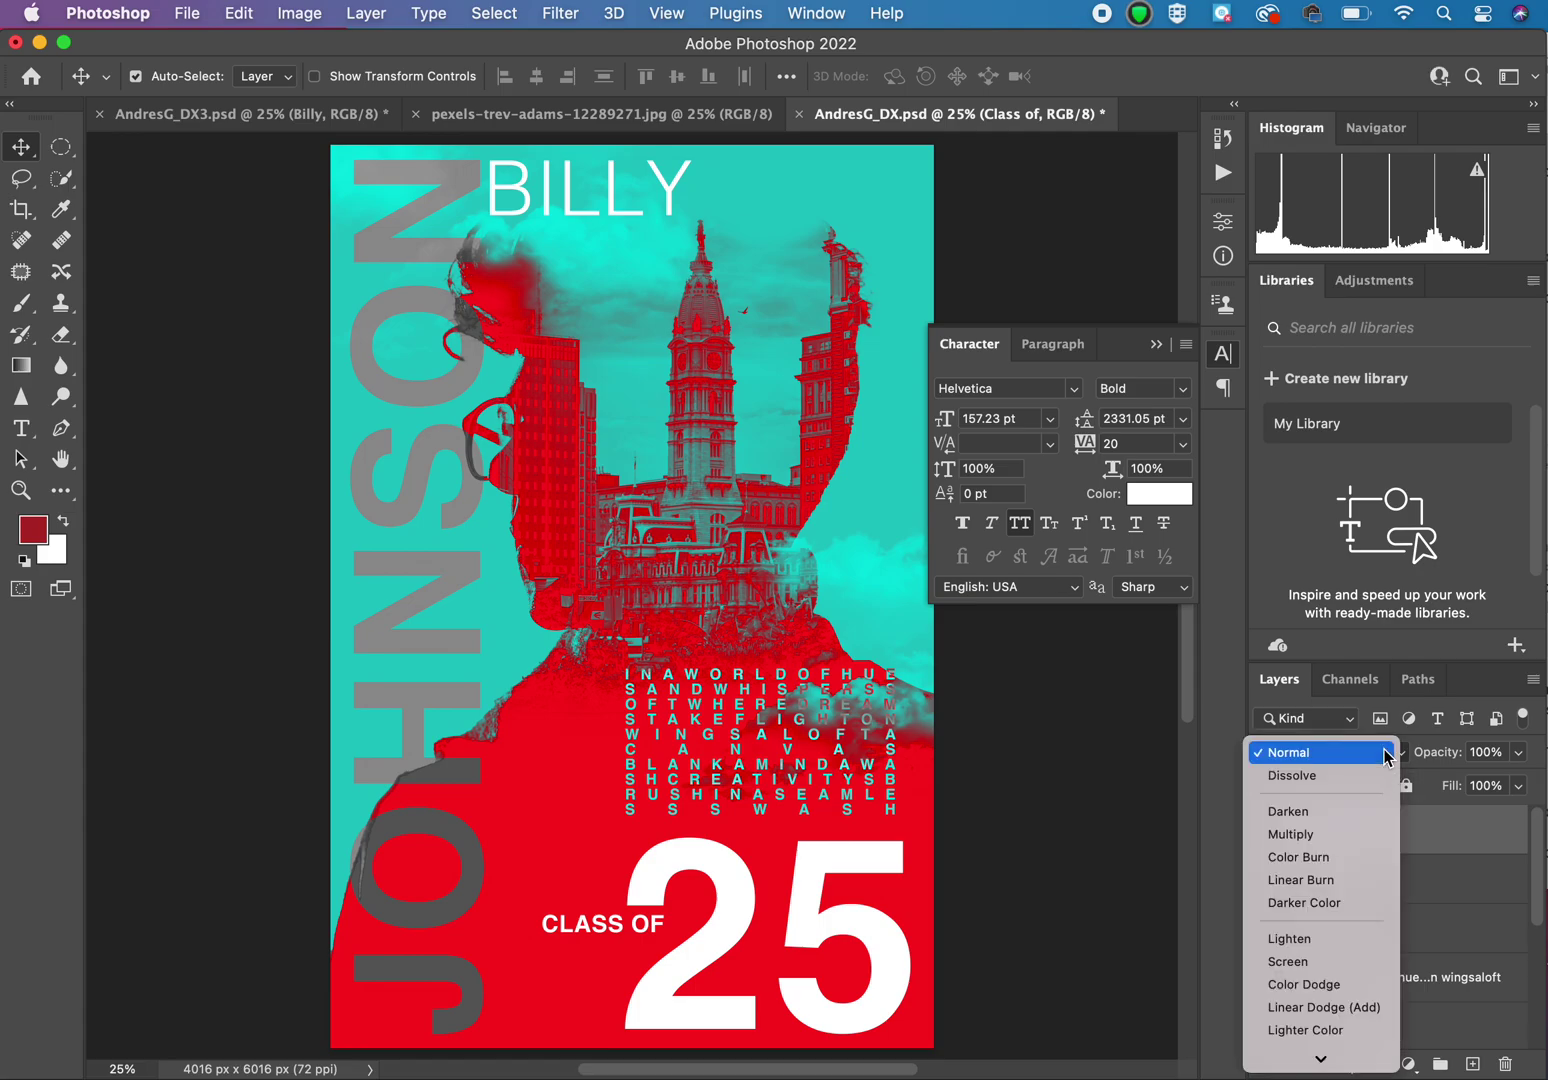
mouse_move(1318, 1062)
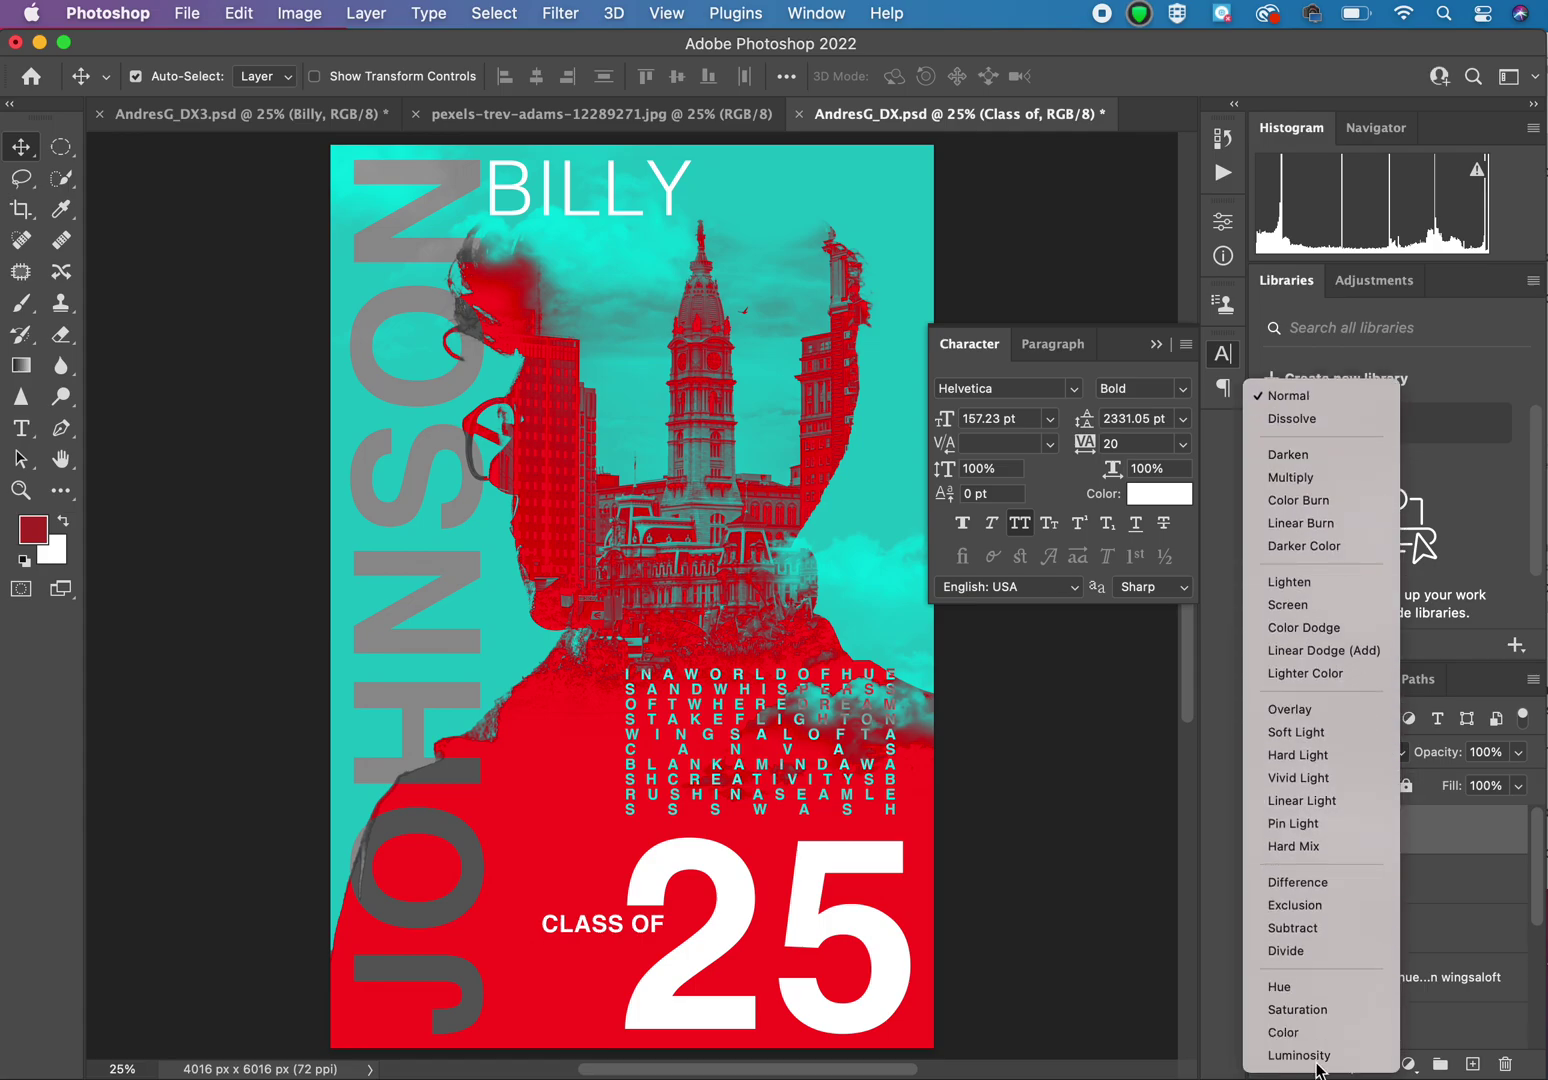
left_click(1315, 903)
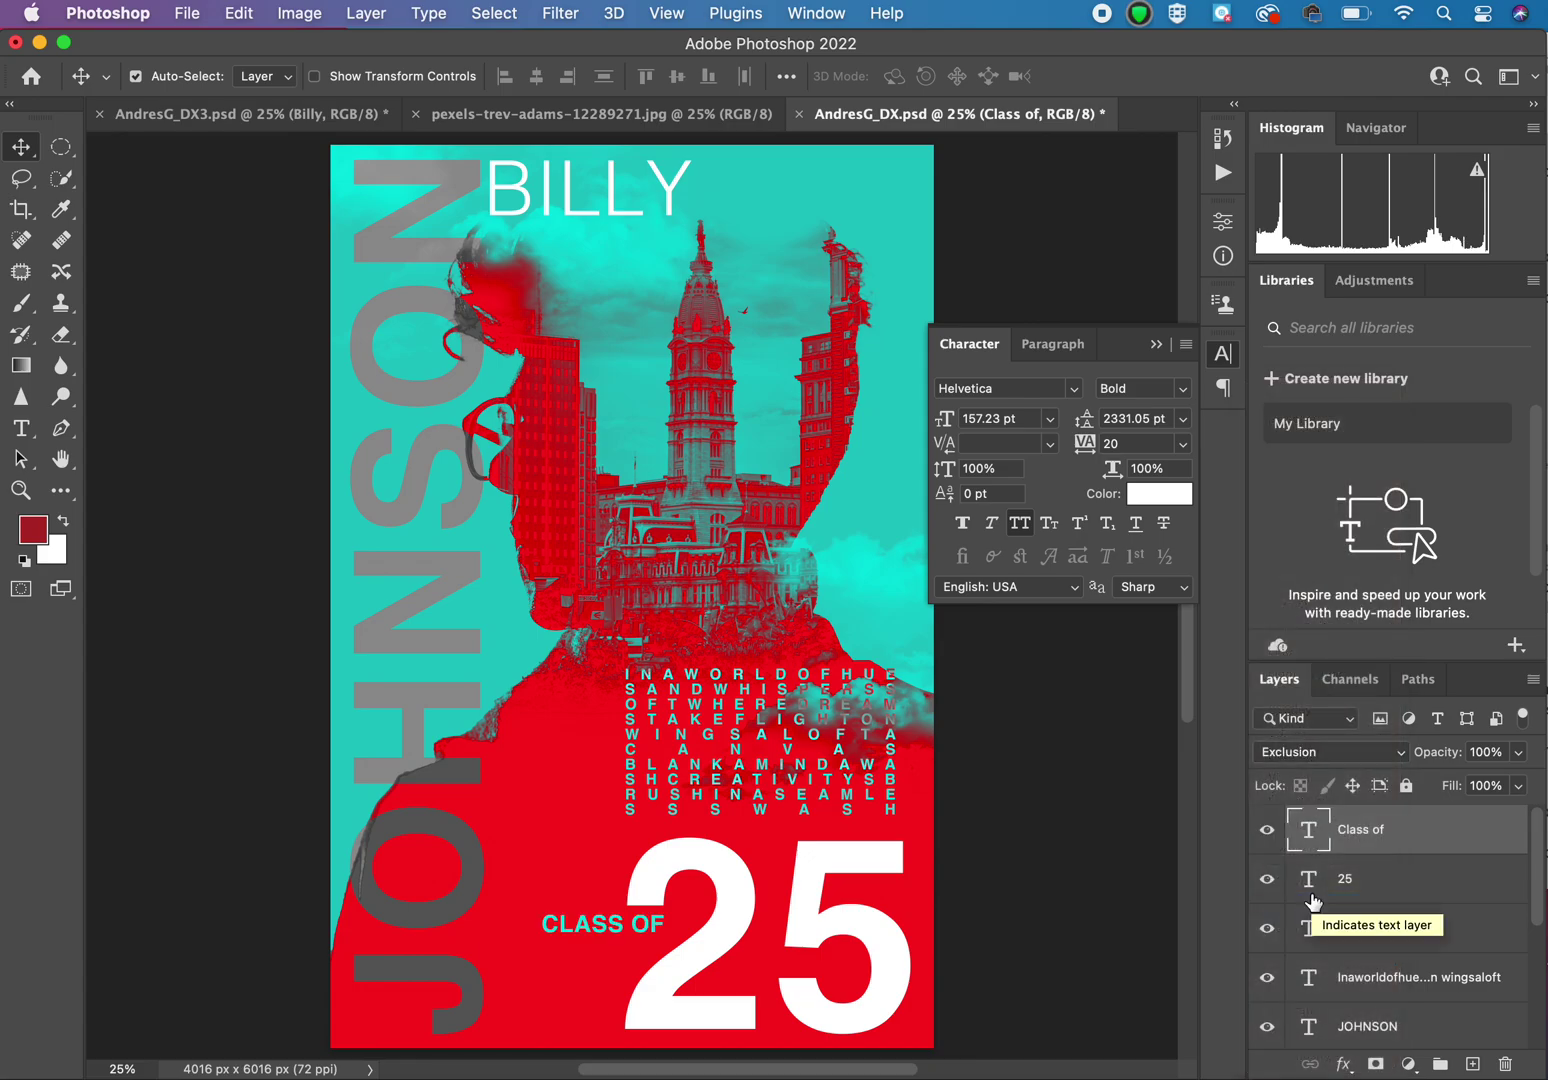
left_click(1373, 884)
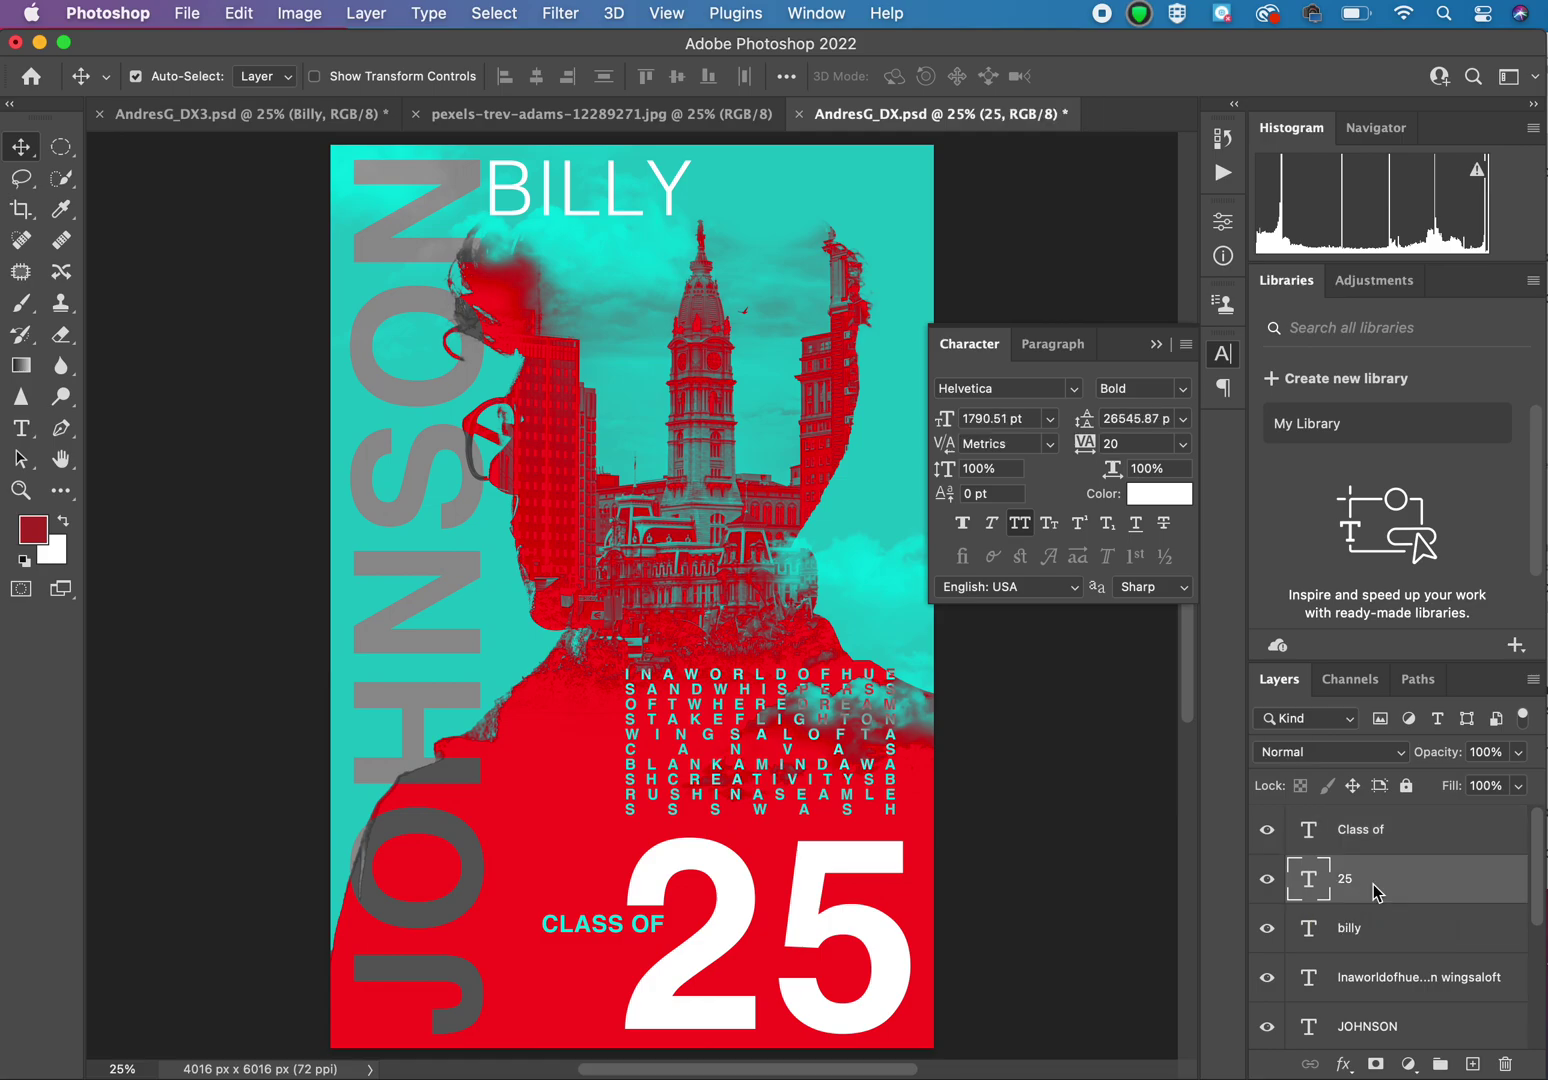
left_click(1378, 755)
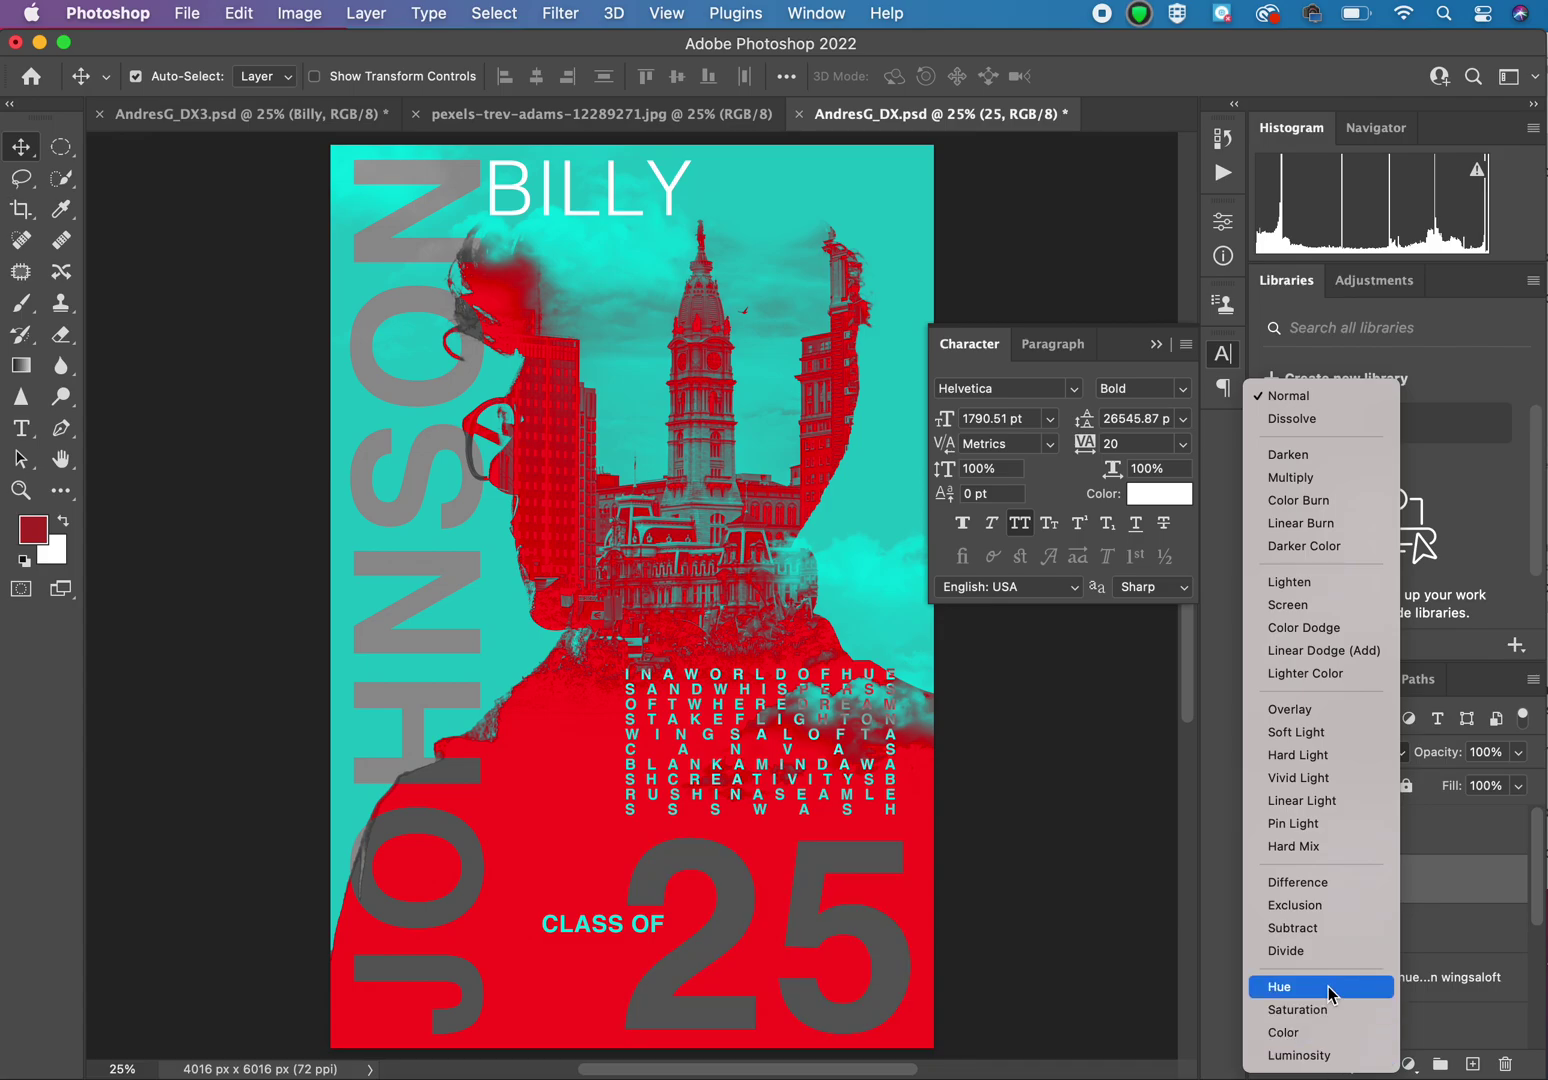
left_click(1326, 987)
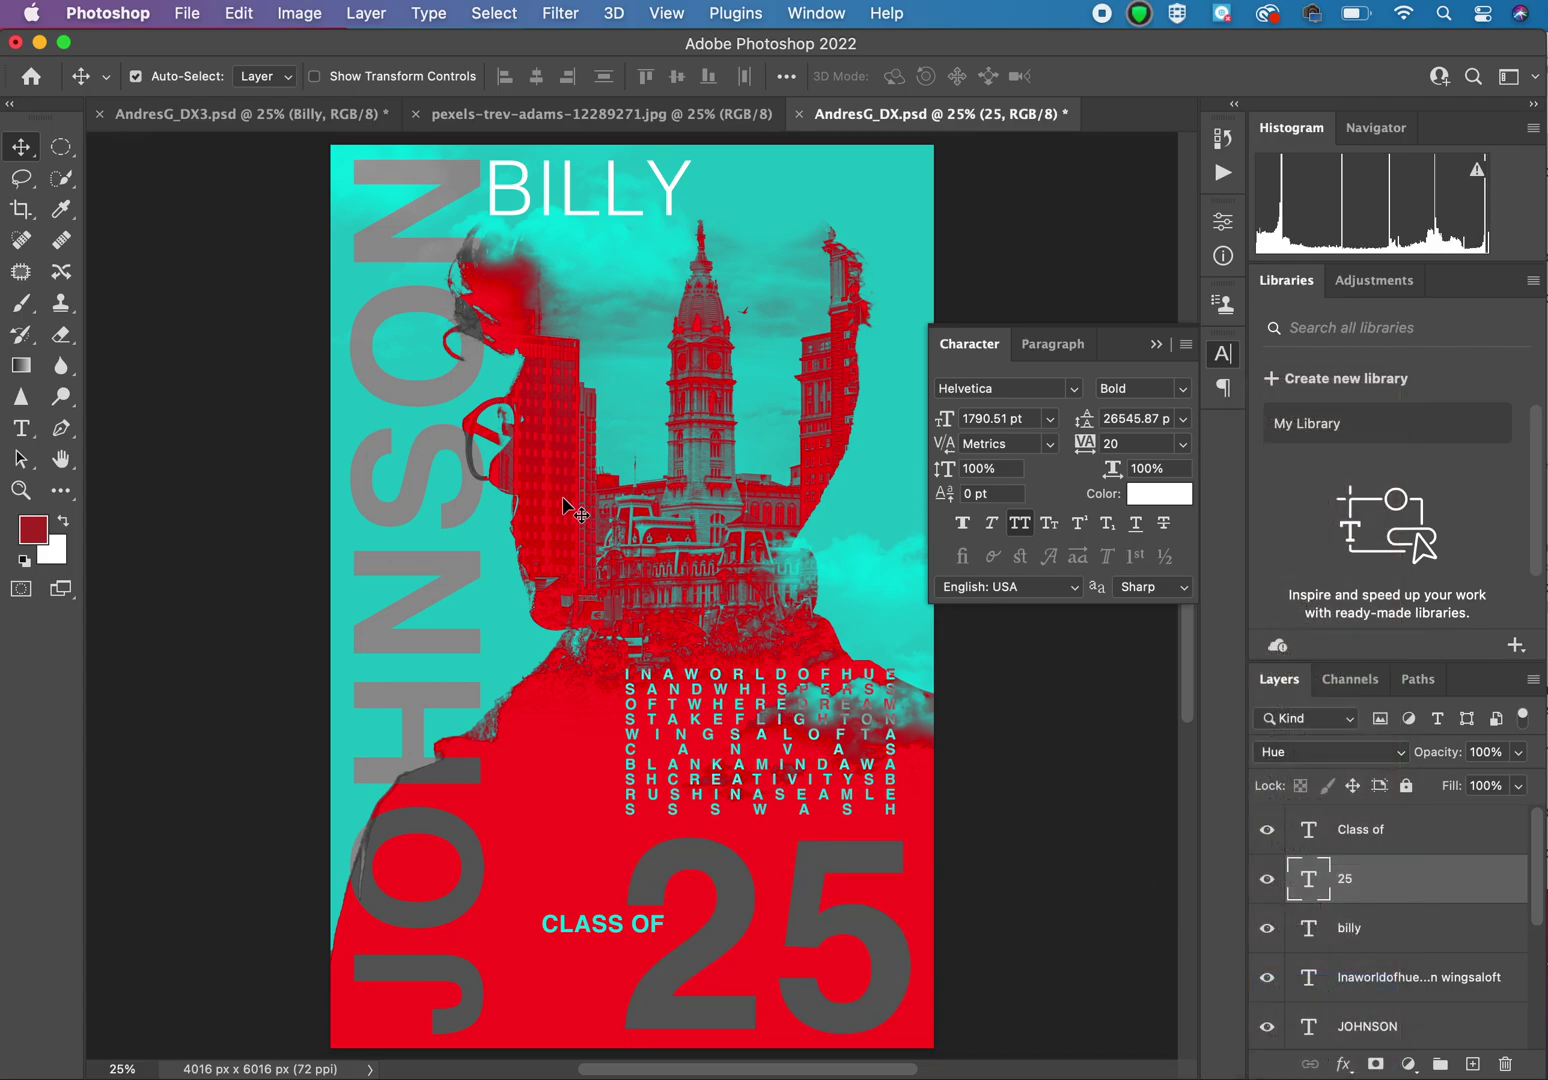
left_click(607, 118)
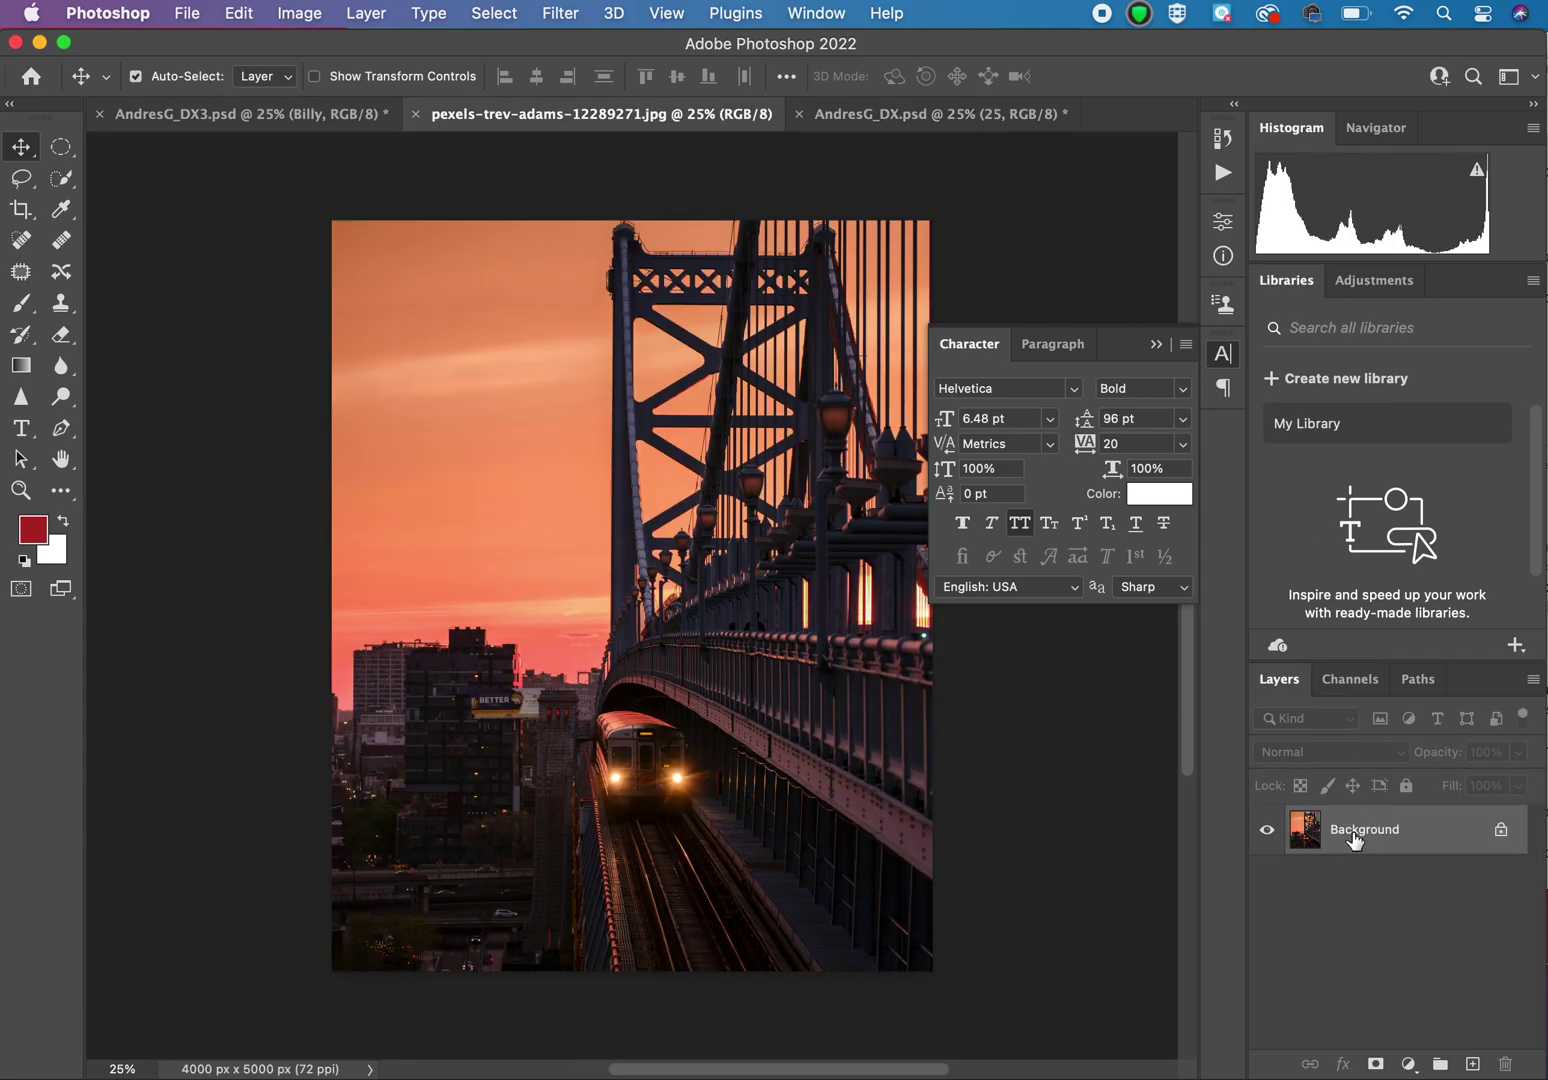
Step: Copy the bridge photo into the poster, scale it to about 122%, and stack it topmost
left_click_drag(1355, 840, 590, 475)
key("super+t")
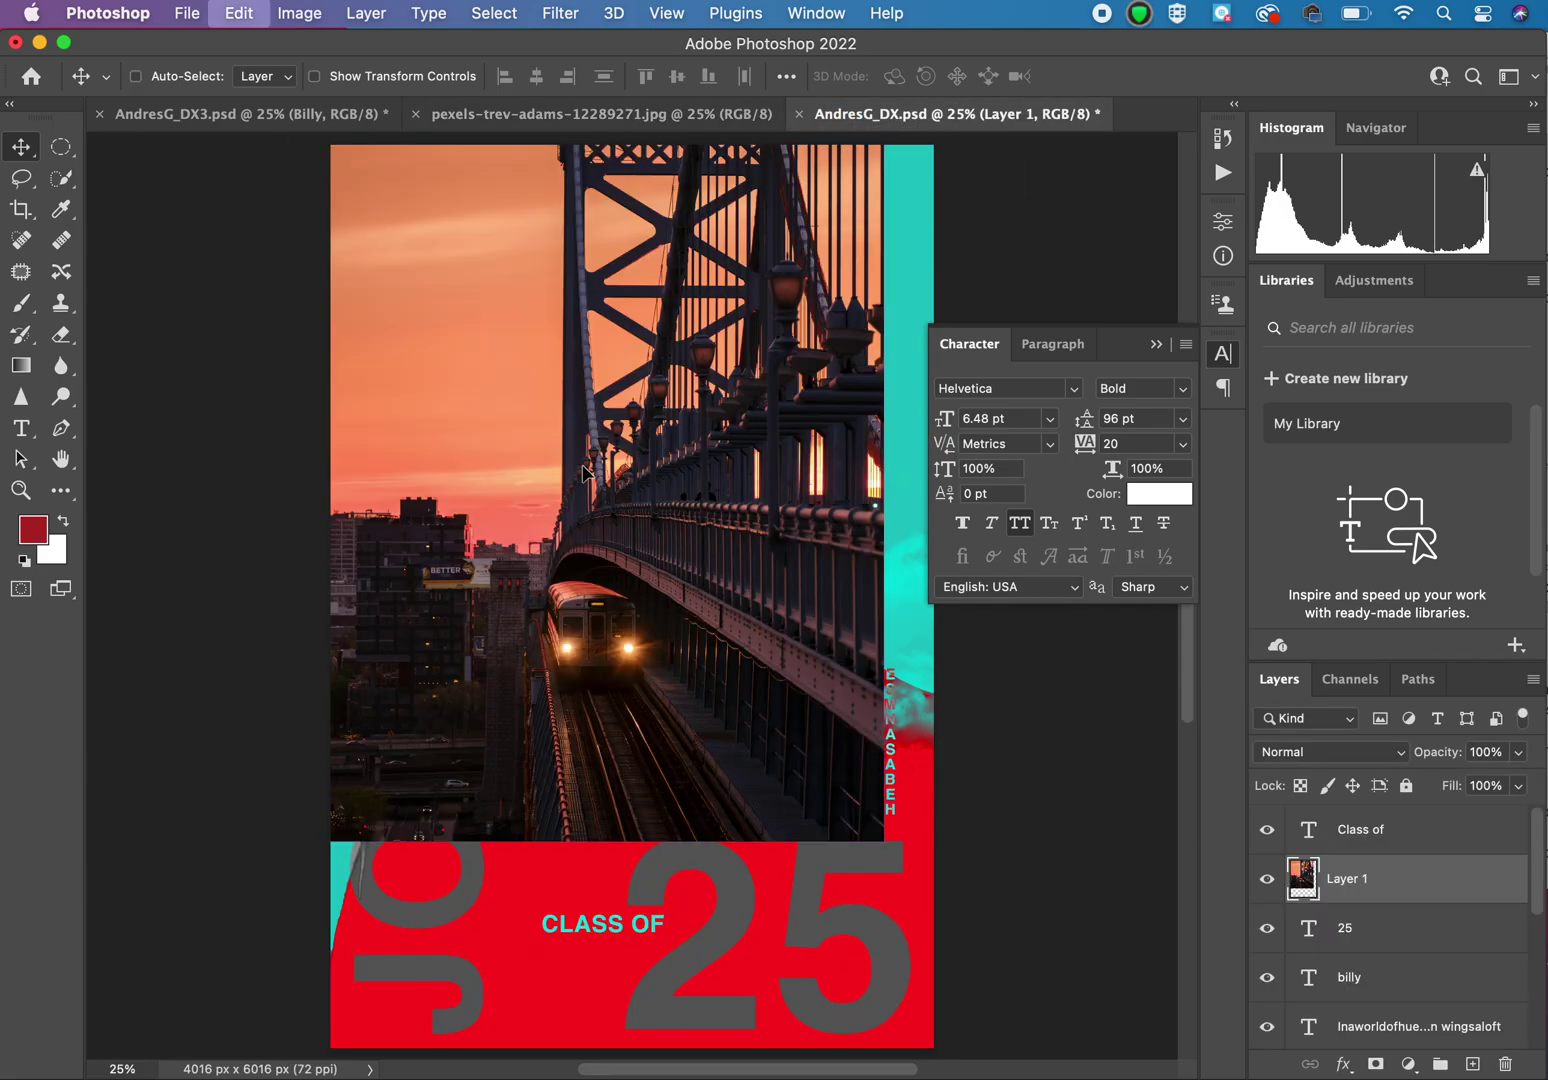
left_click_drag(657, 497, 714, 678)
key("super+minus")
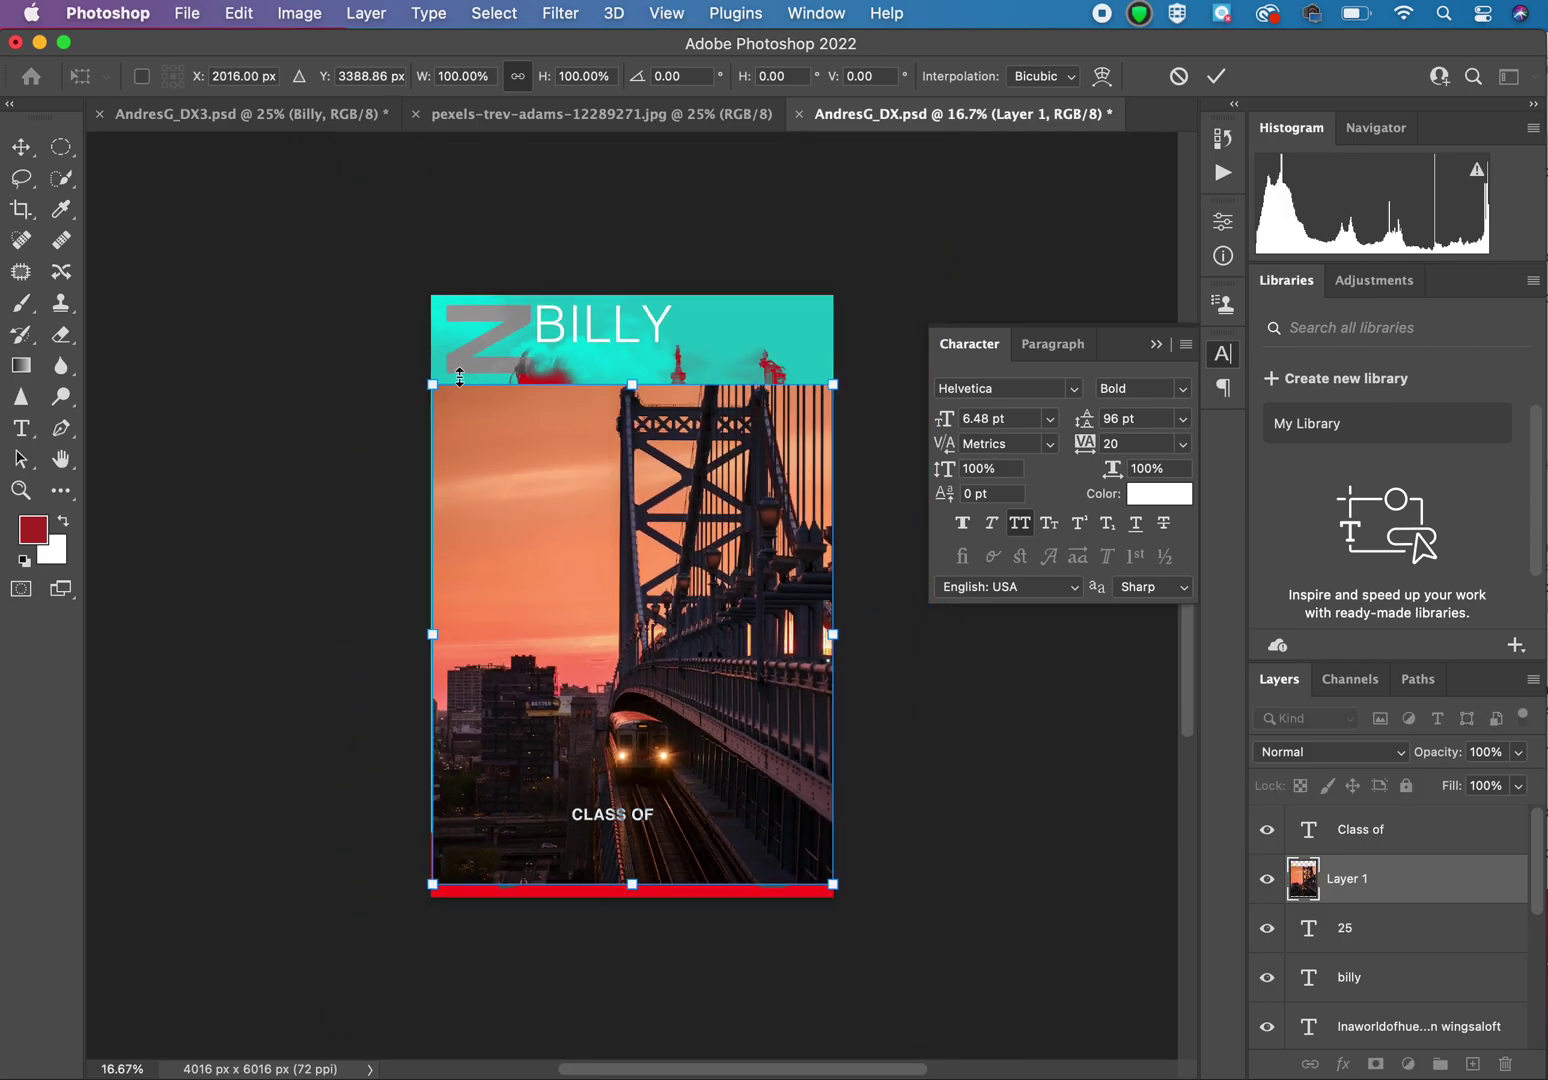
left_click_drag(437, 380, 353, 287)
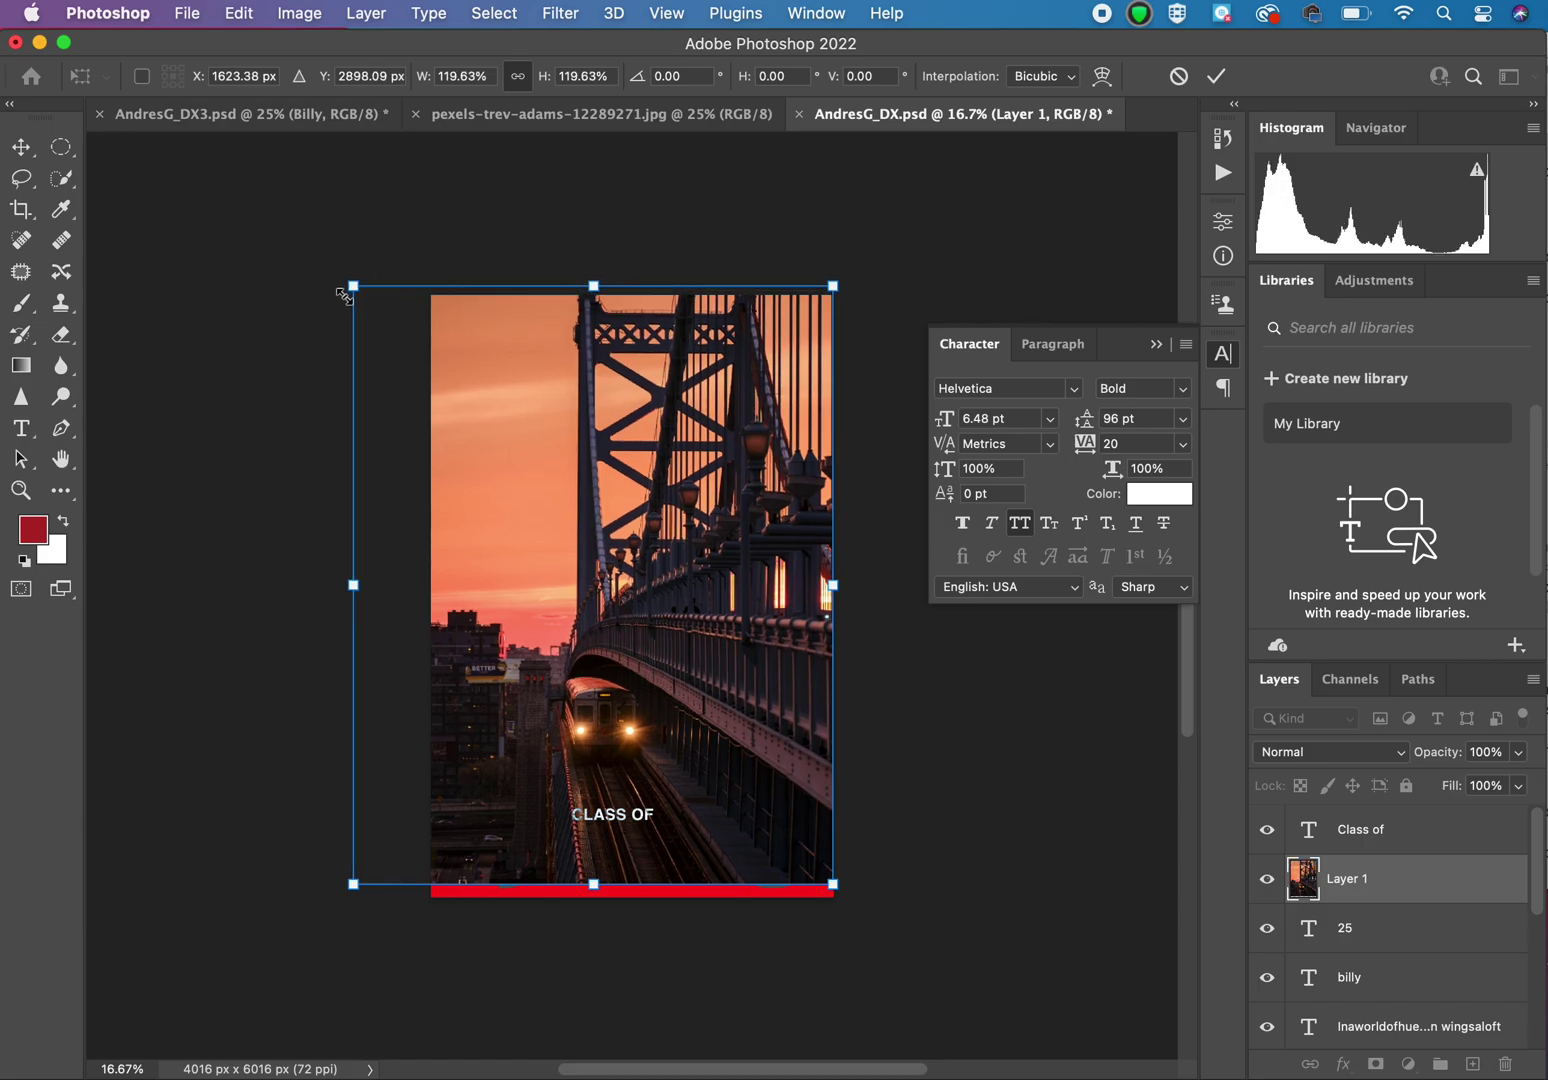
left_click_drag(833, 885, 847, 902)
key("Return")
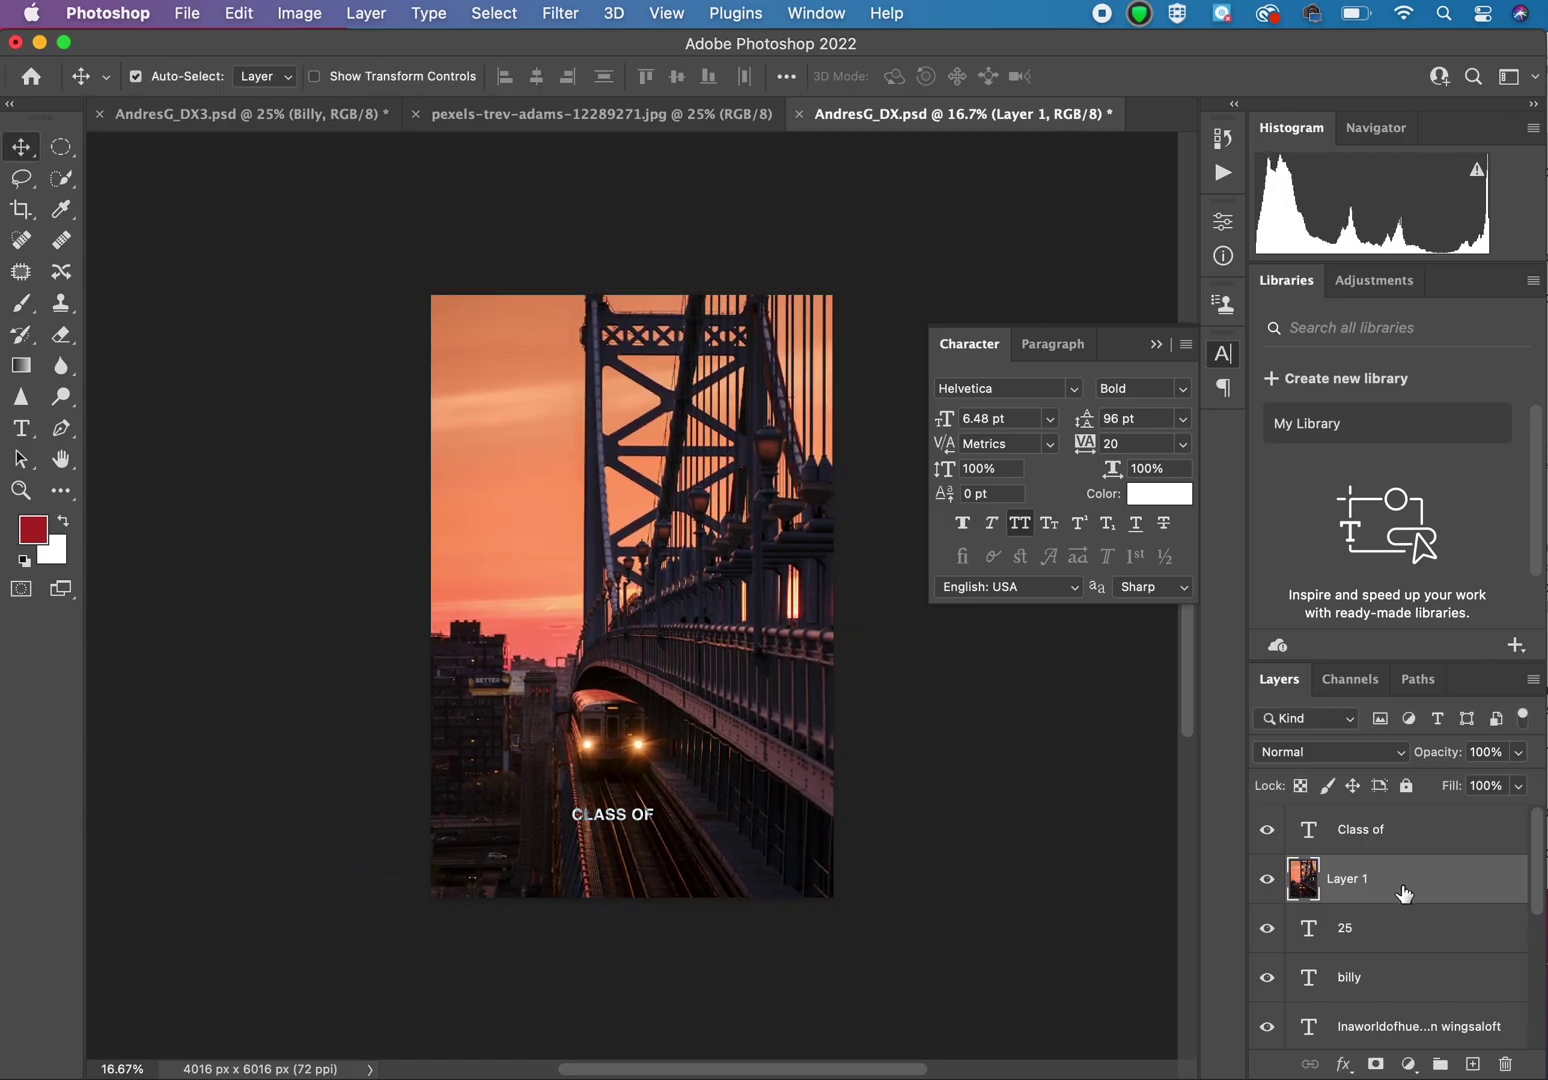
left_click_drag(1365, 888, 1354, 836)
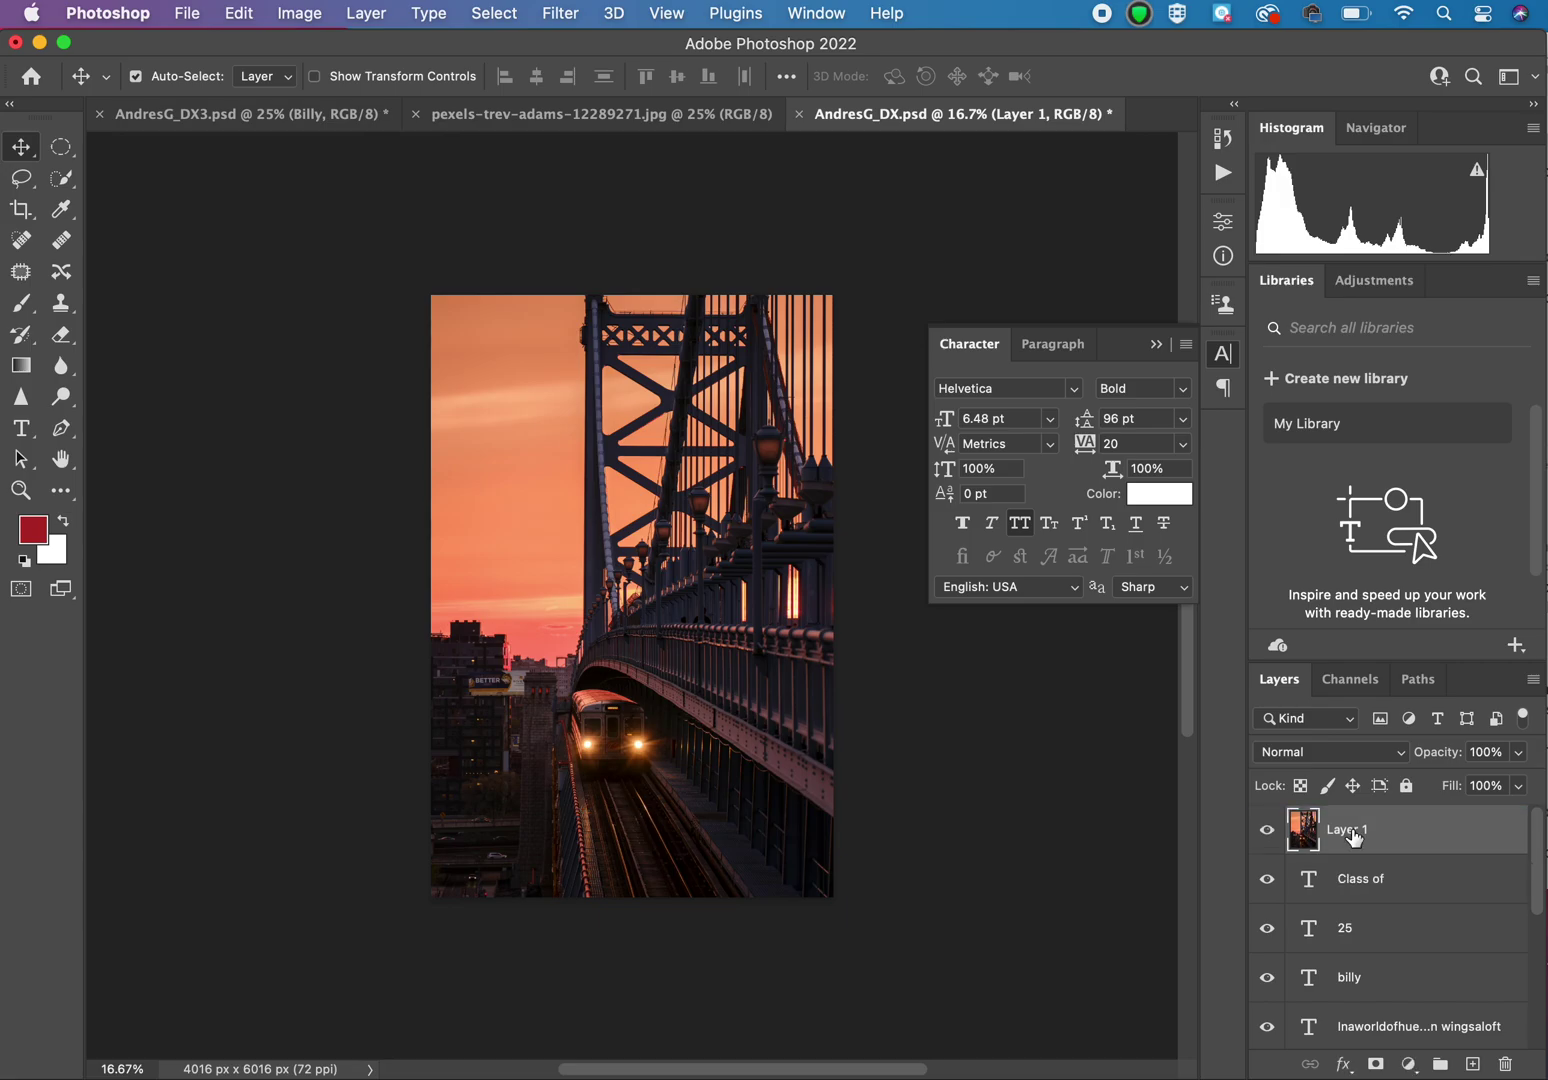
Step: Blend Layer 1, the bridge photo, in Saturation mode and move it just above the color overlay layer
left_click(1361, 753)
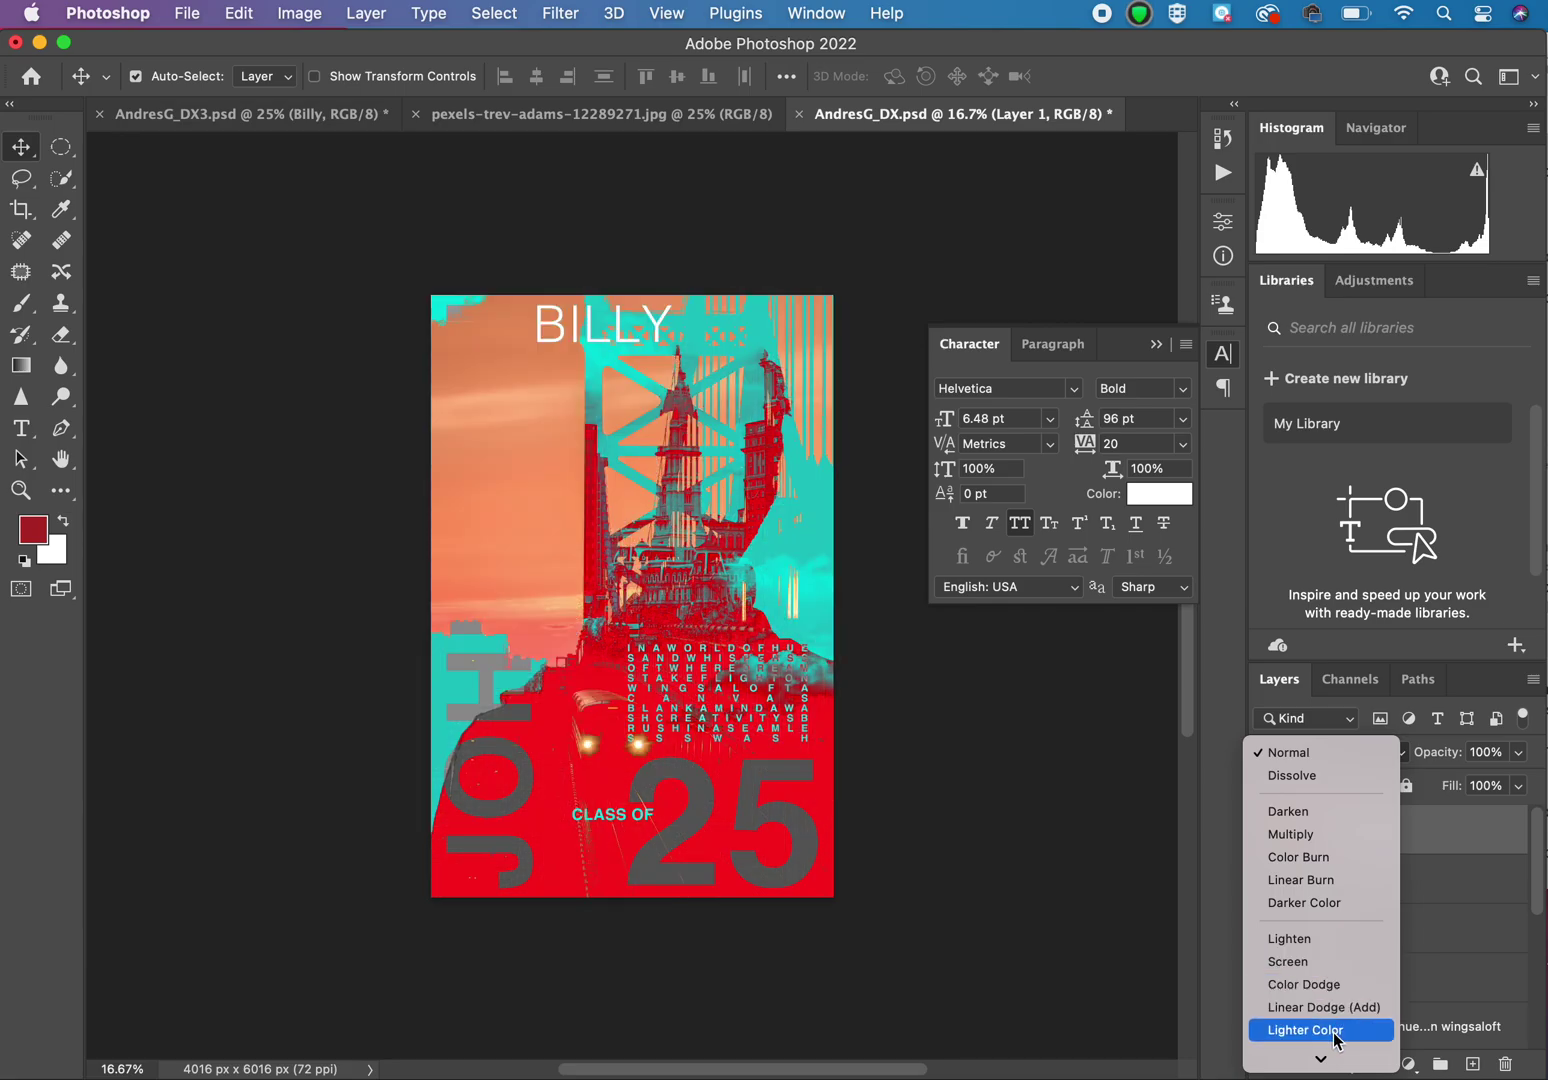
mouse_move(1325, 1062)
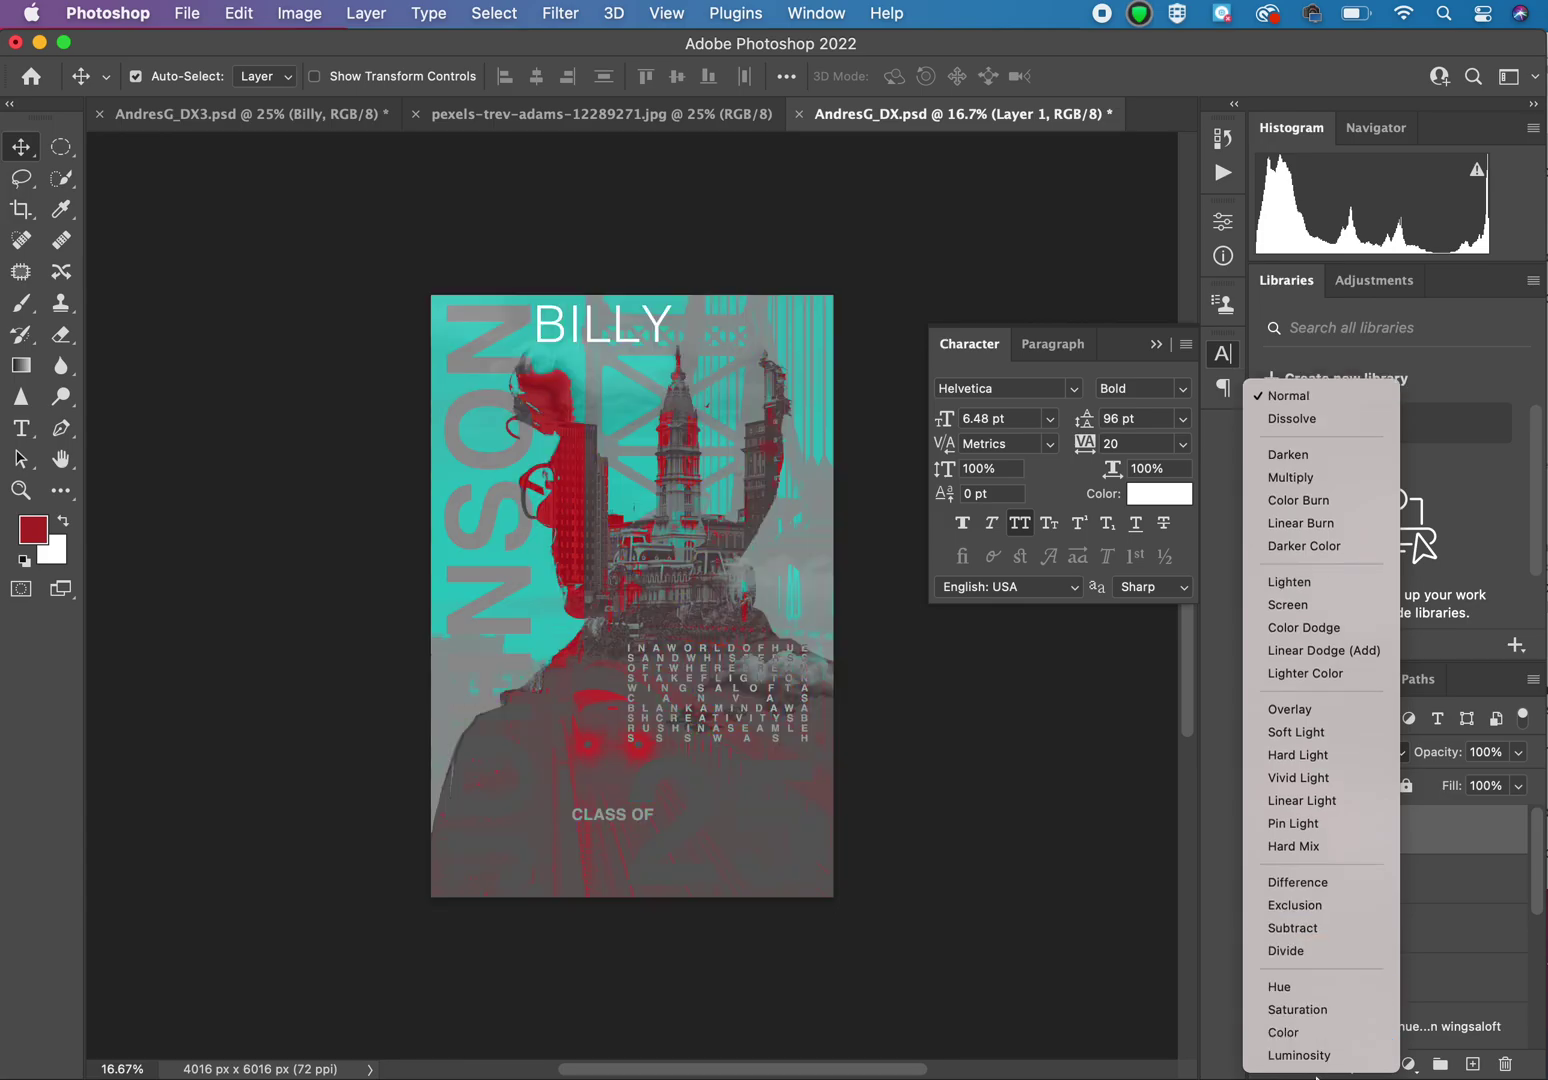
left_click(1307, 1011)
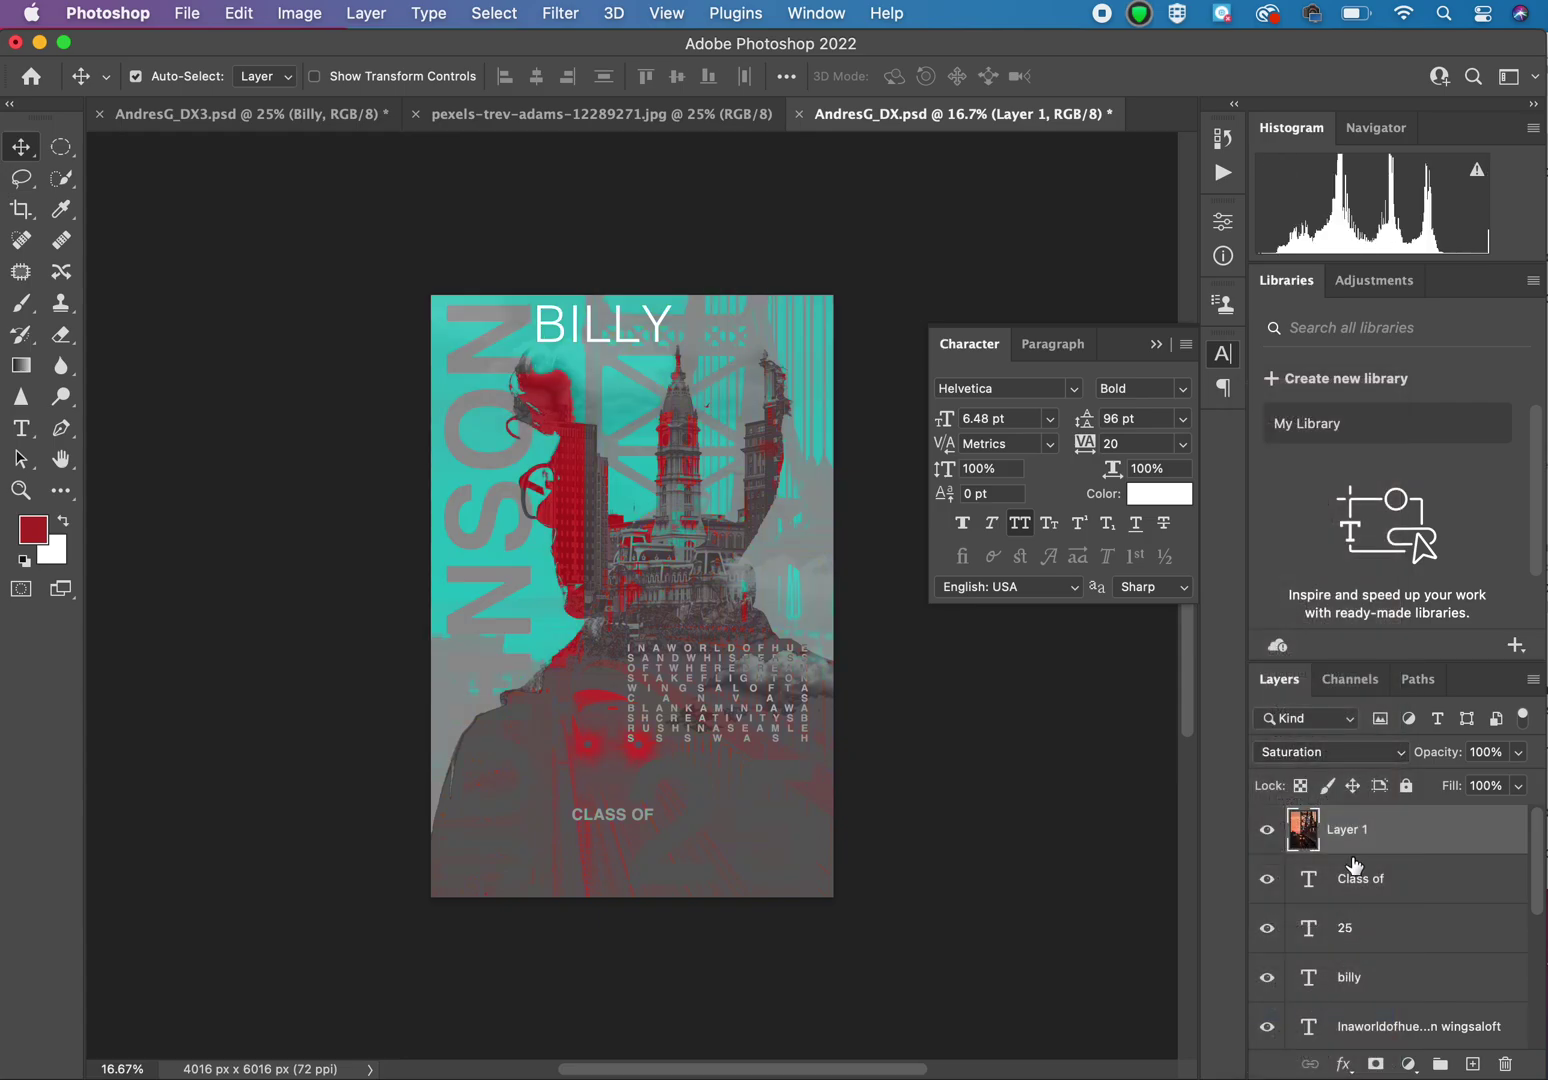
left_click_drag(1340, 831, 1345, 1000)
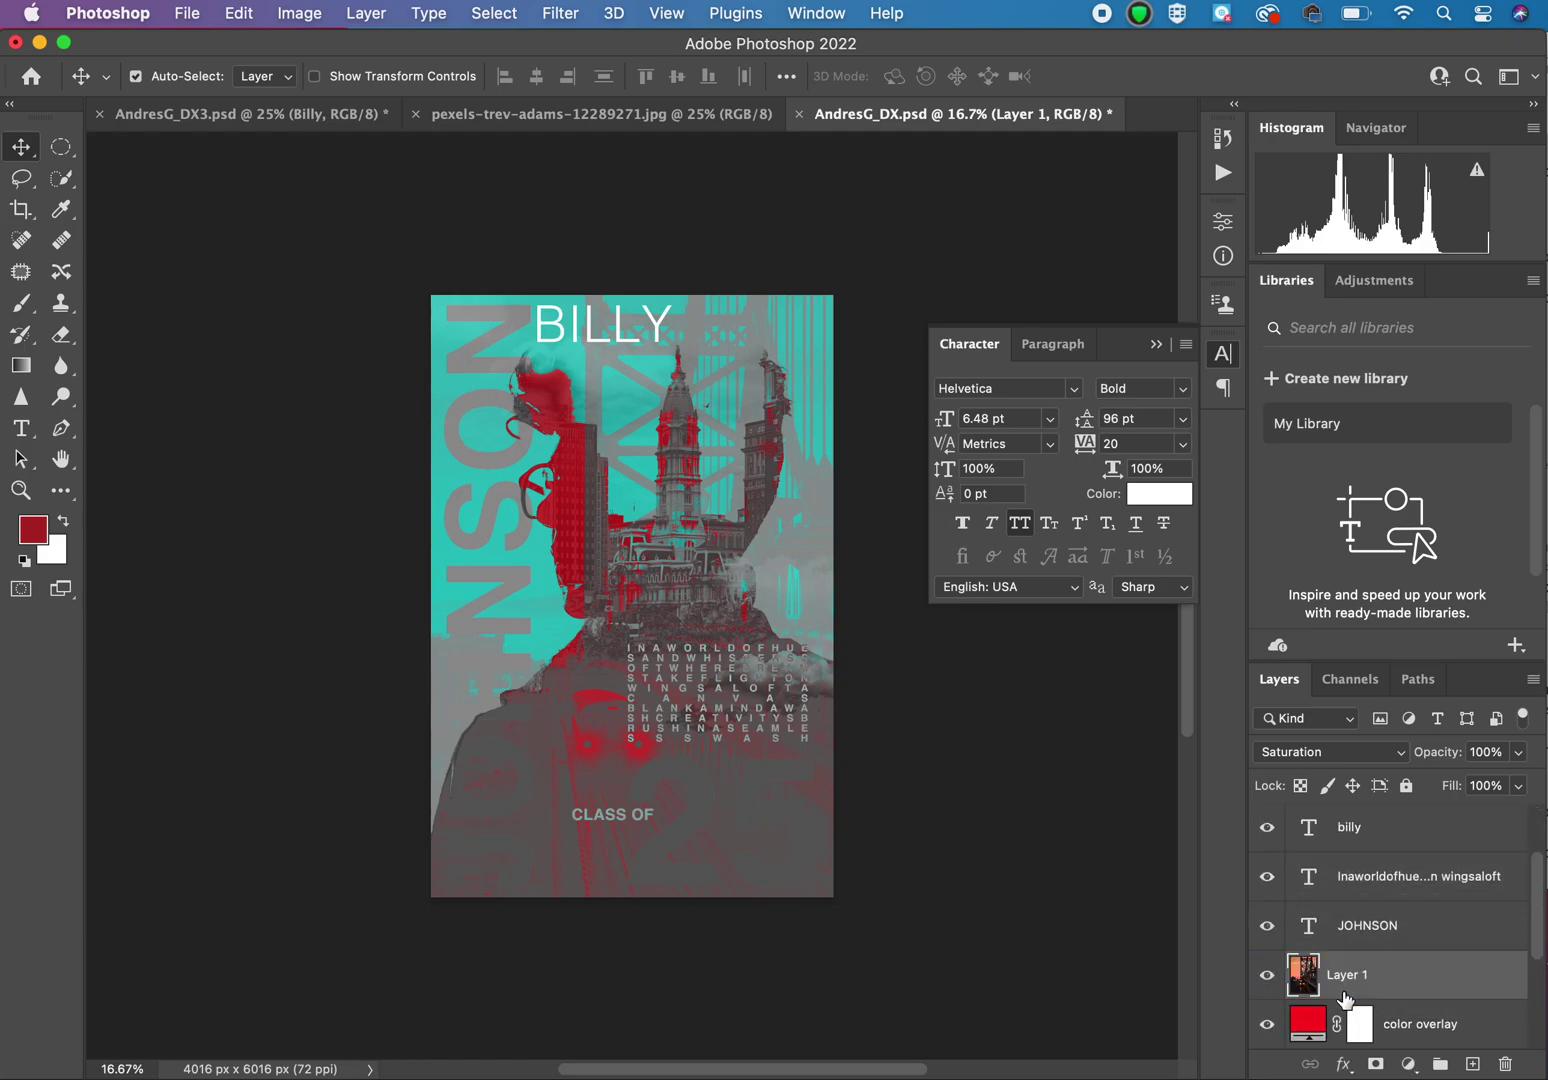
left_click(1340, 926)
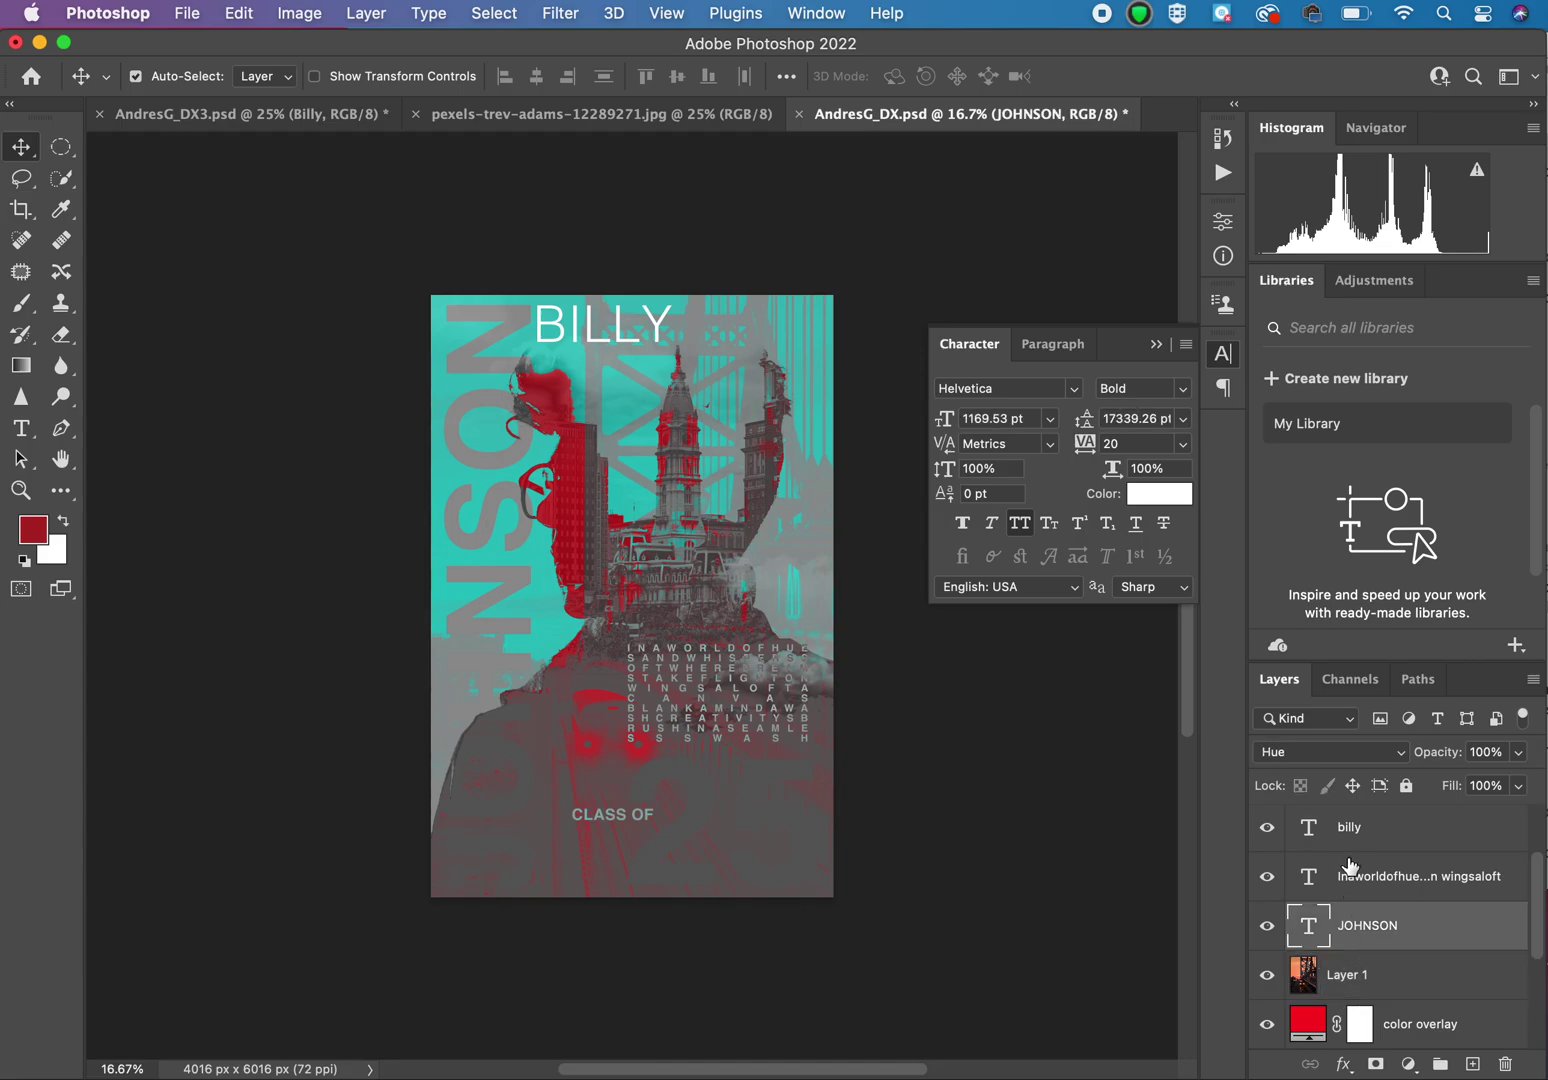
left_click(1377, 763)
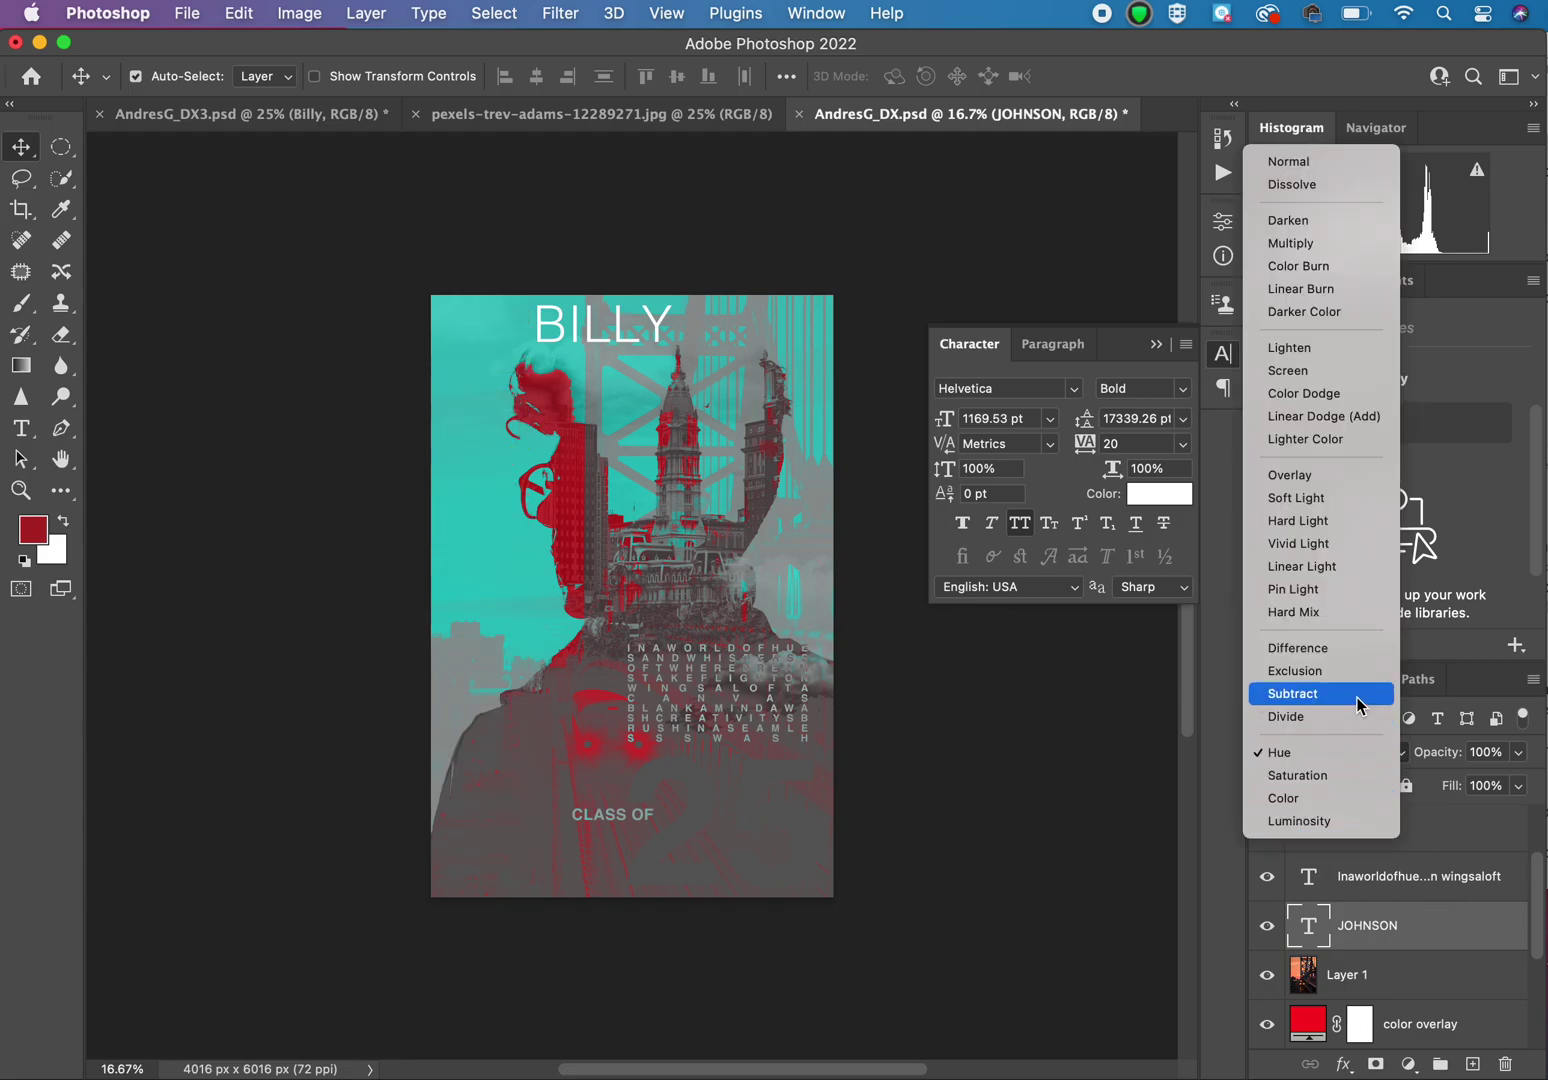
left_click(1354, 646)
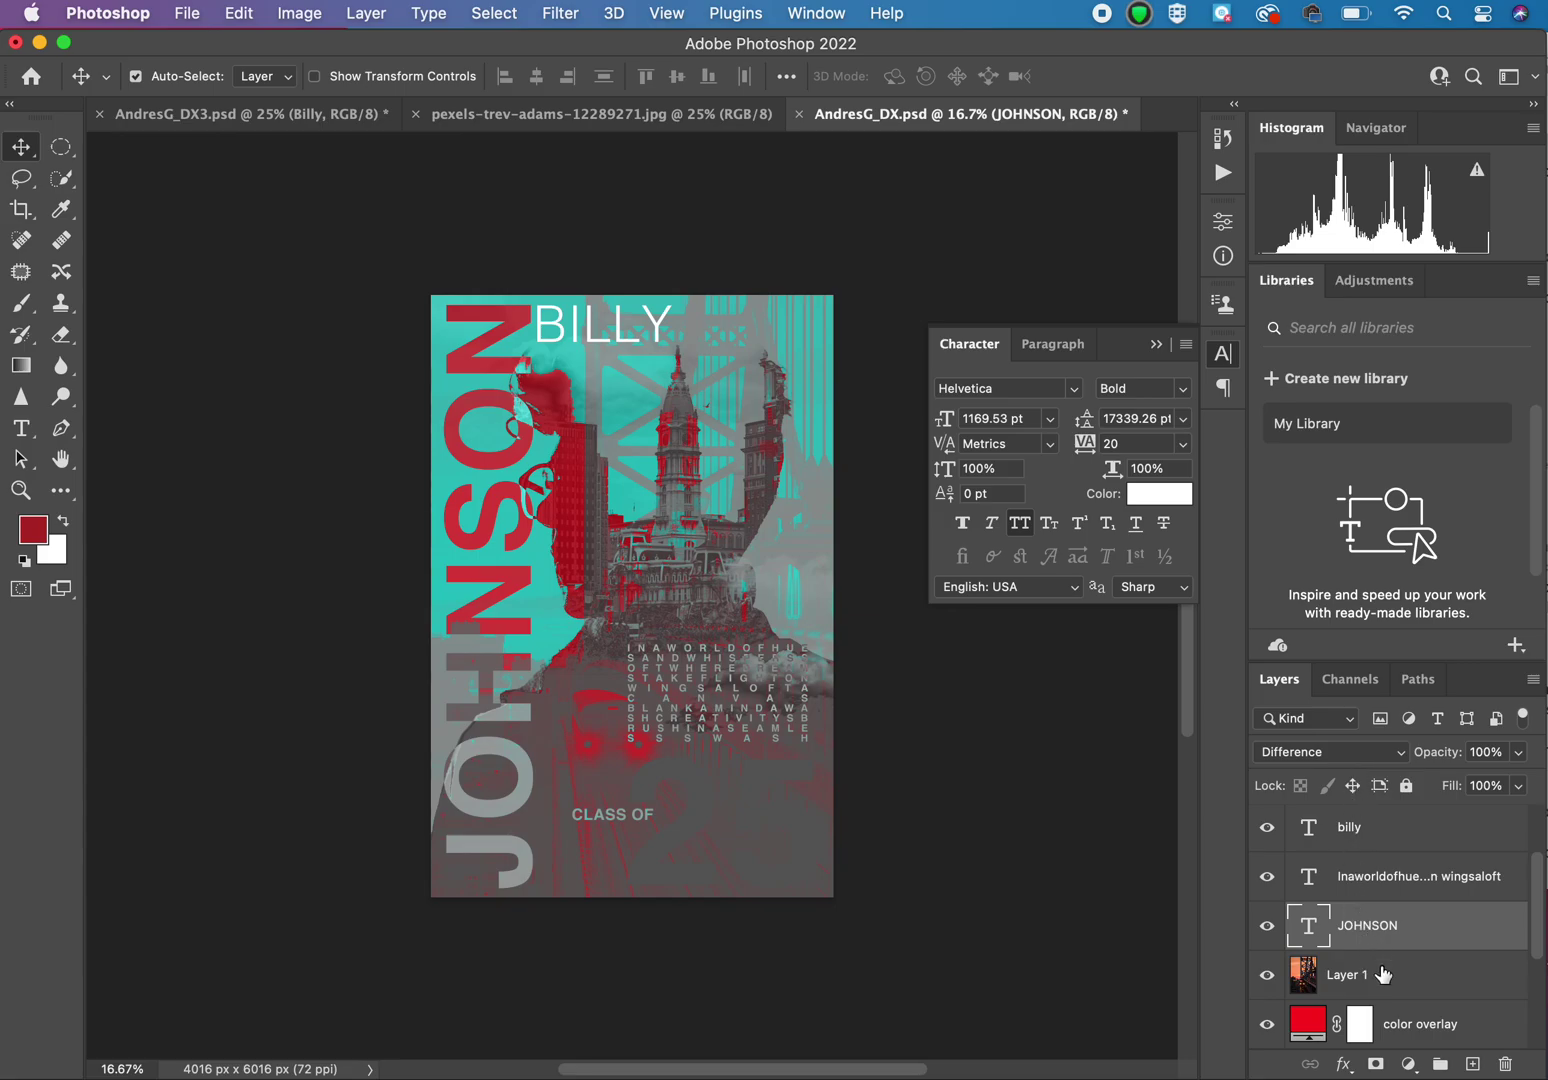
Step: Set the big 25 text layer's blend mode to Overlay, turning it pale pink
scroll(1436, 931, "up", 2)
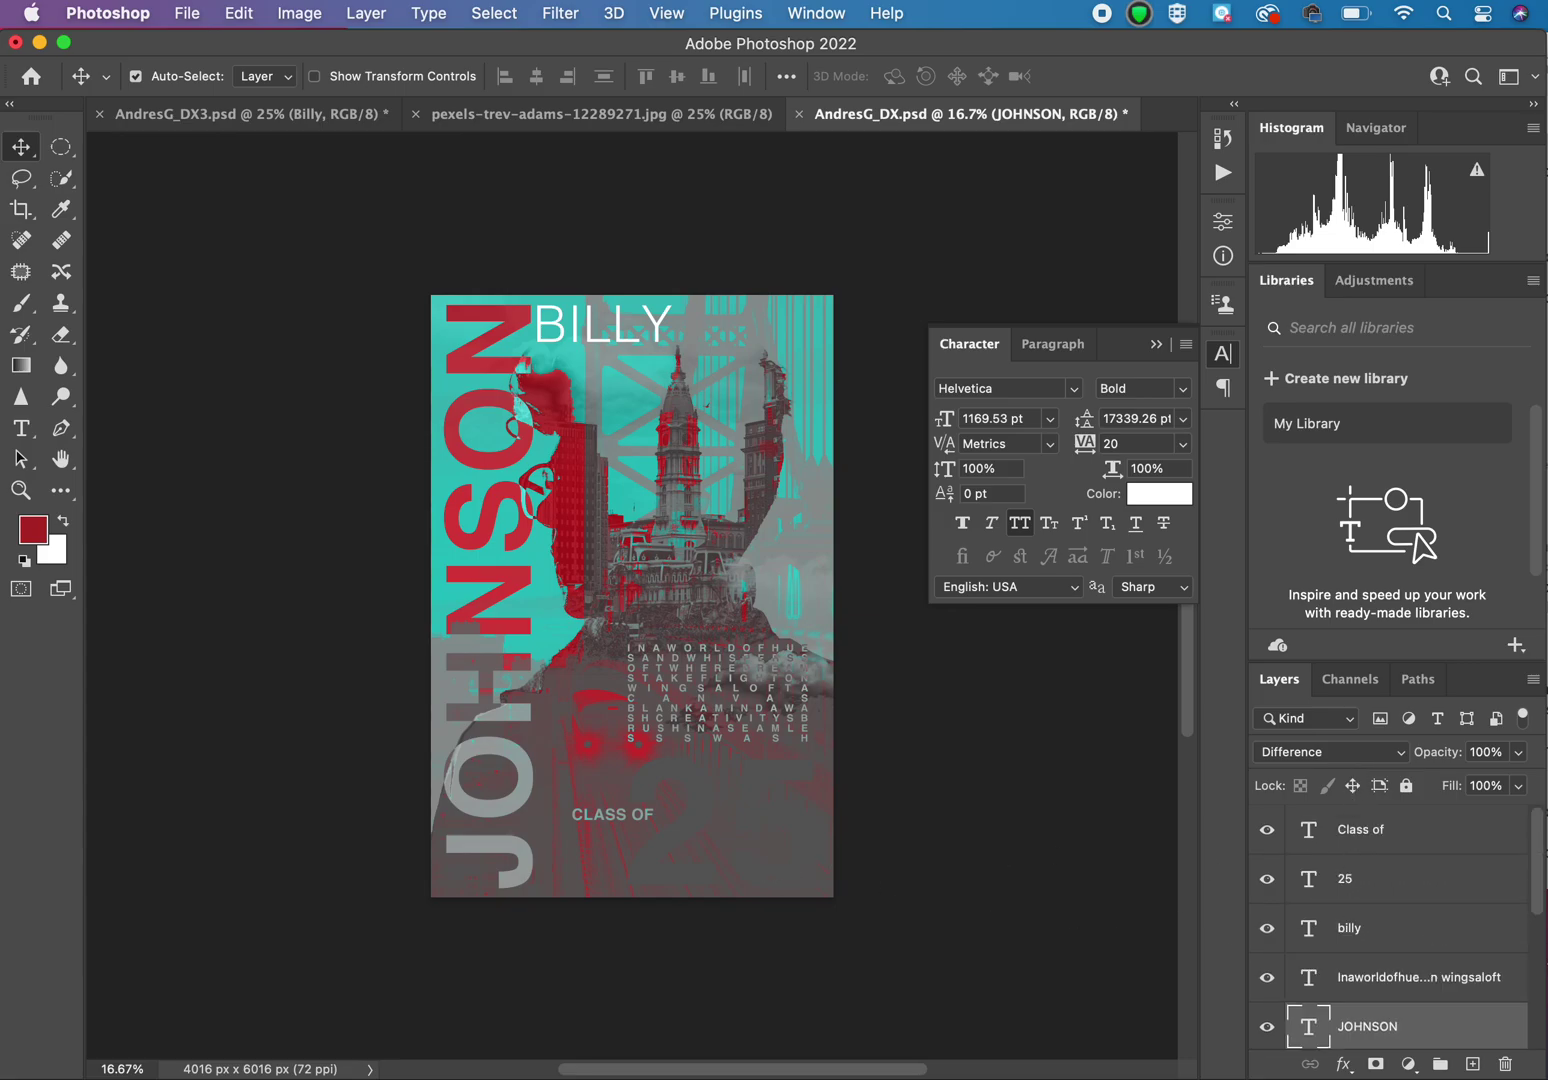
left_click(1378, 882)
left_click(1345, 756)
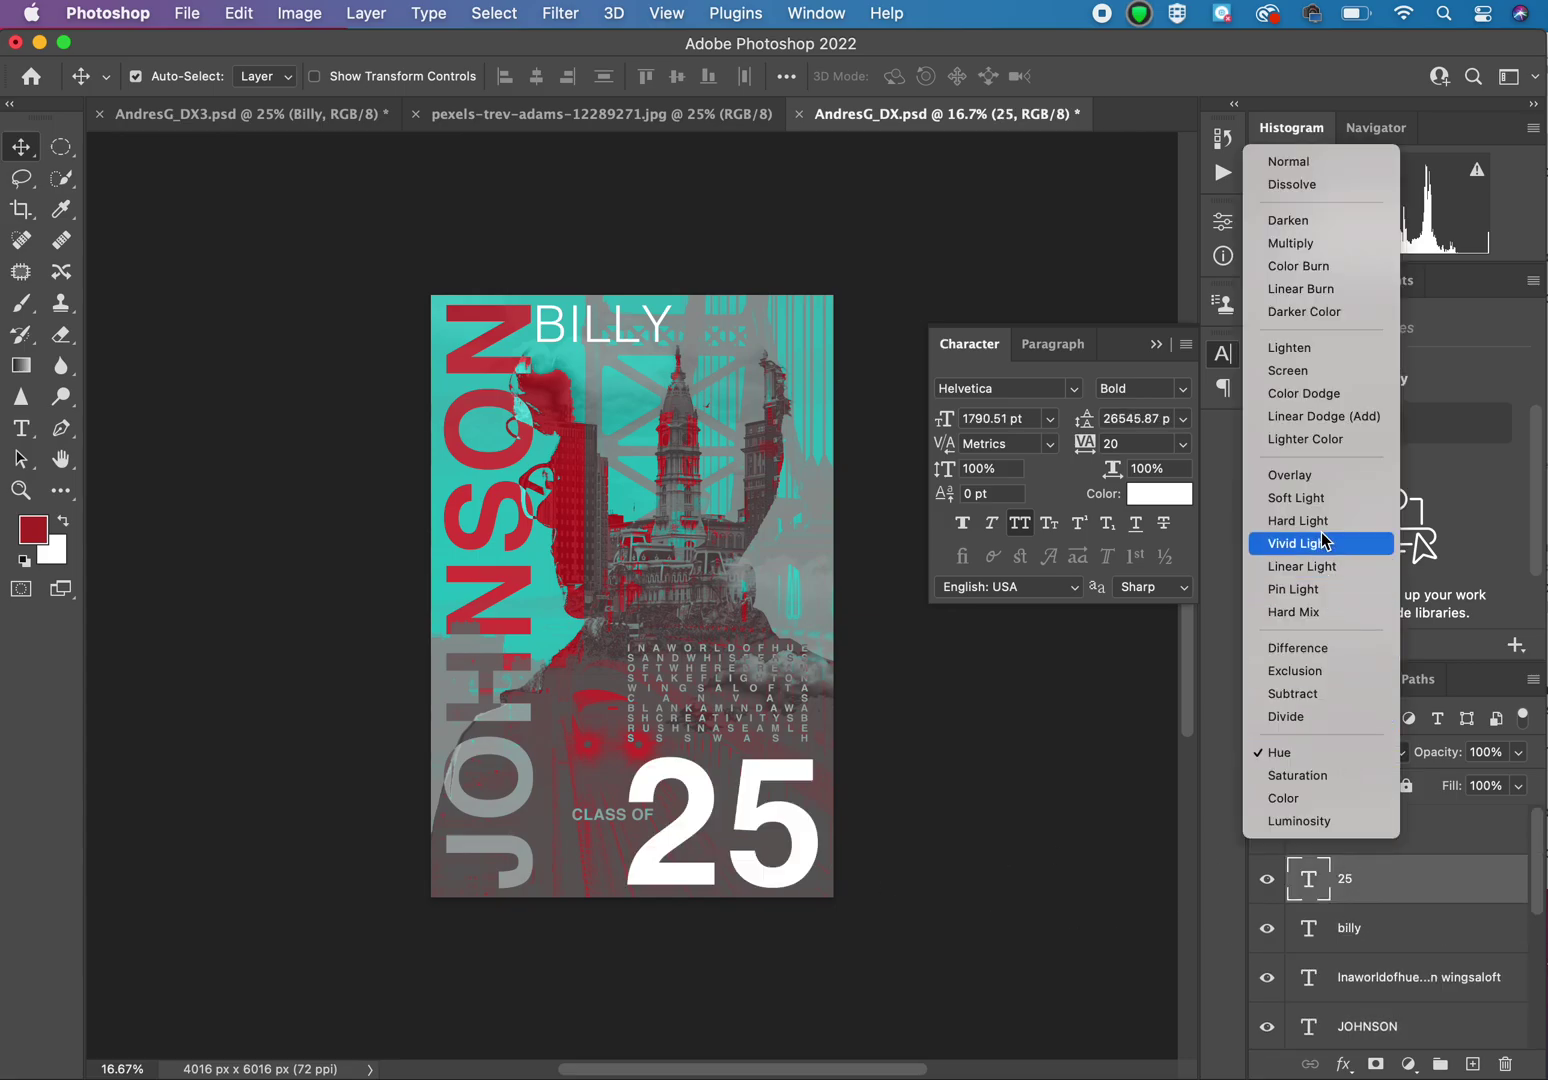
left_click(1312, 469)
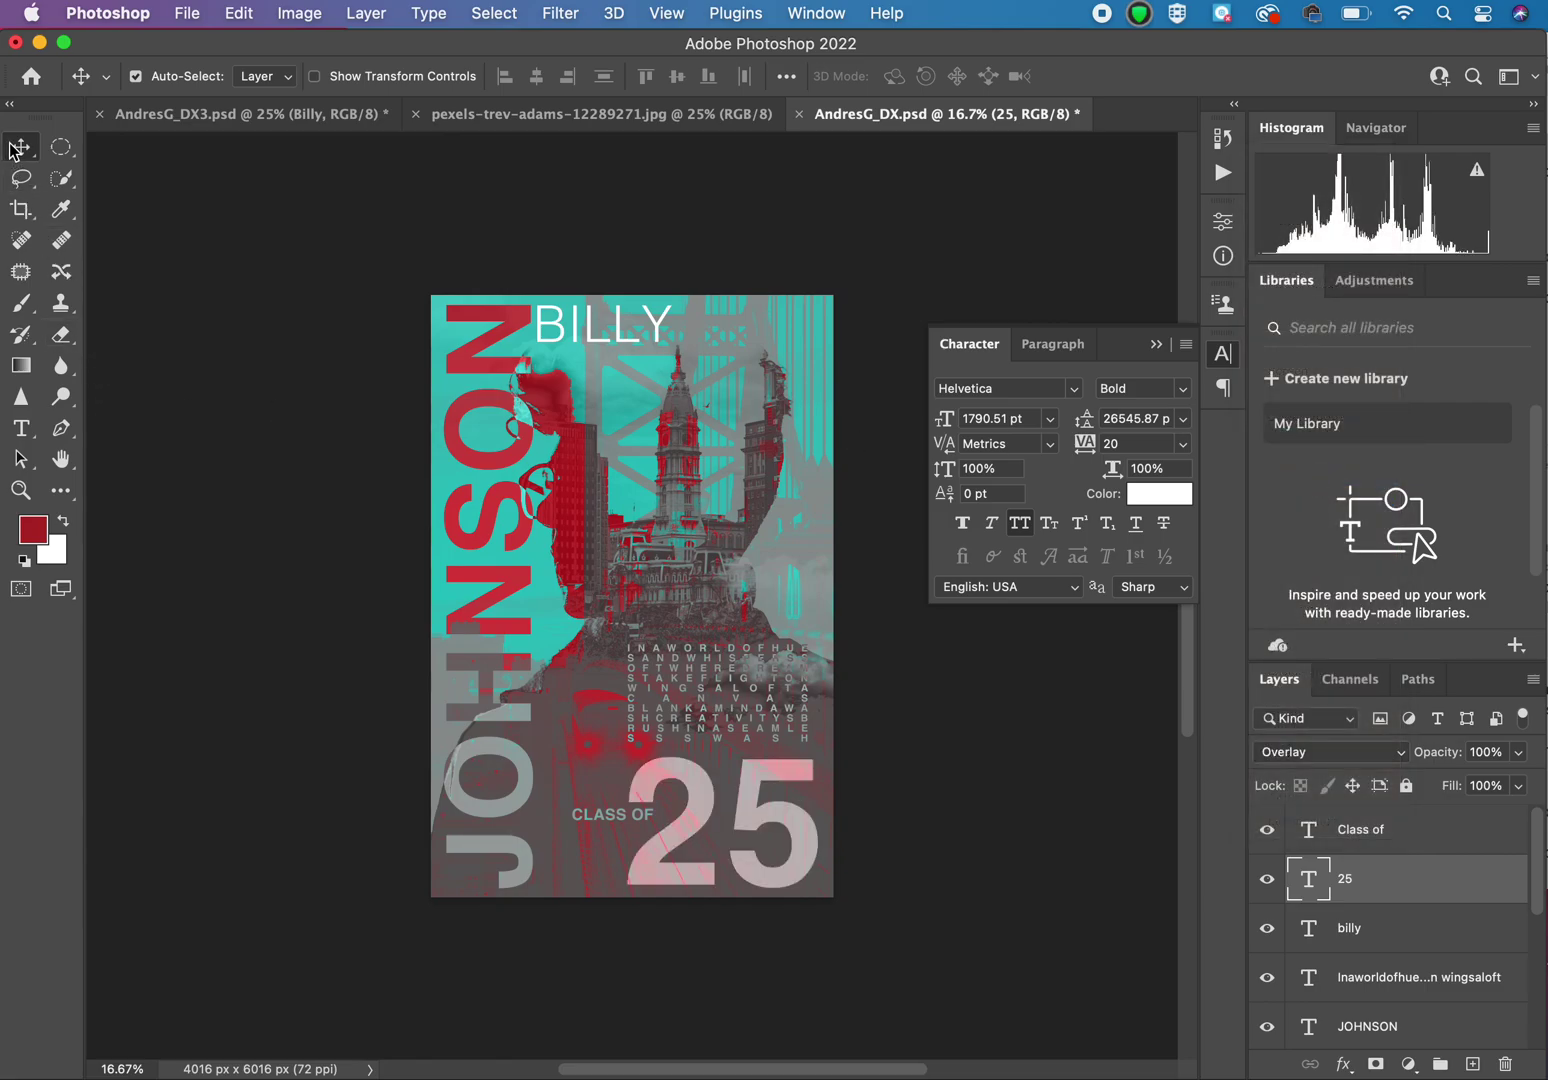